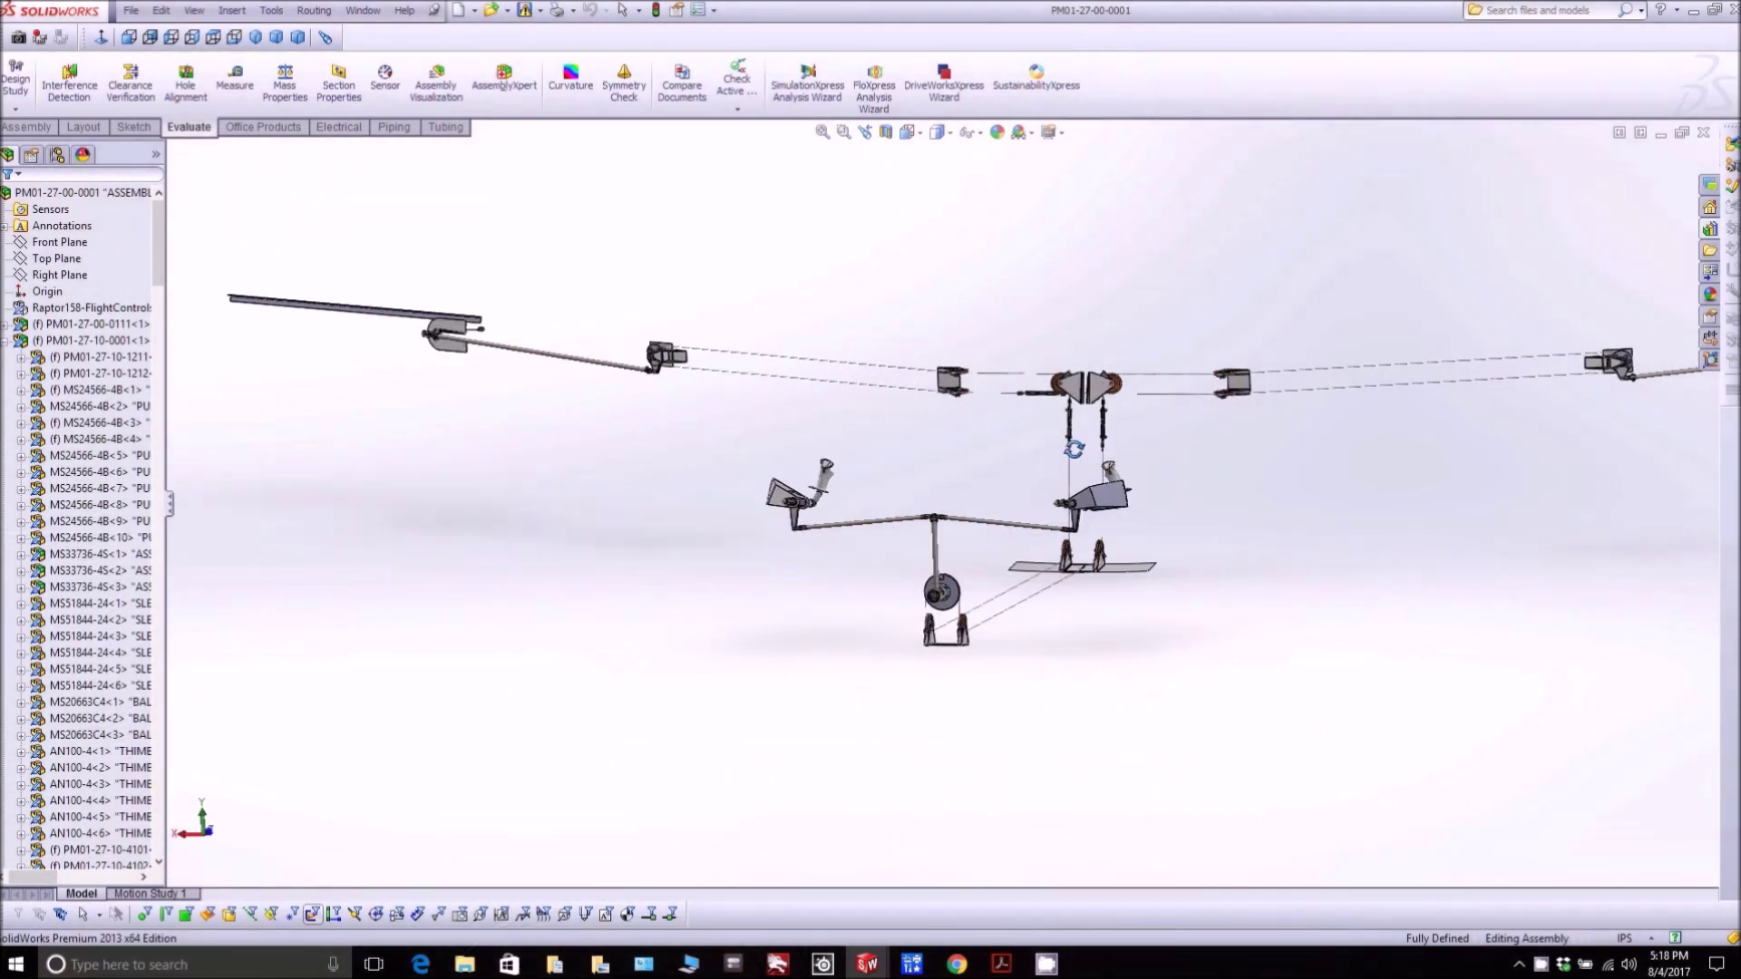
pyautogui.scroll(-6, 660, 632)
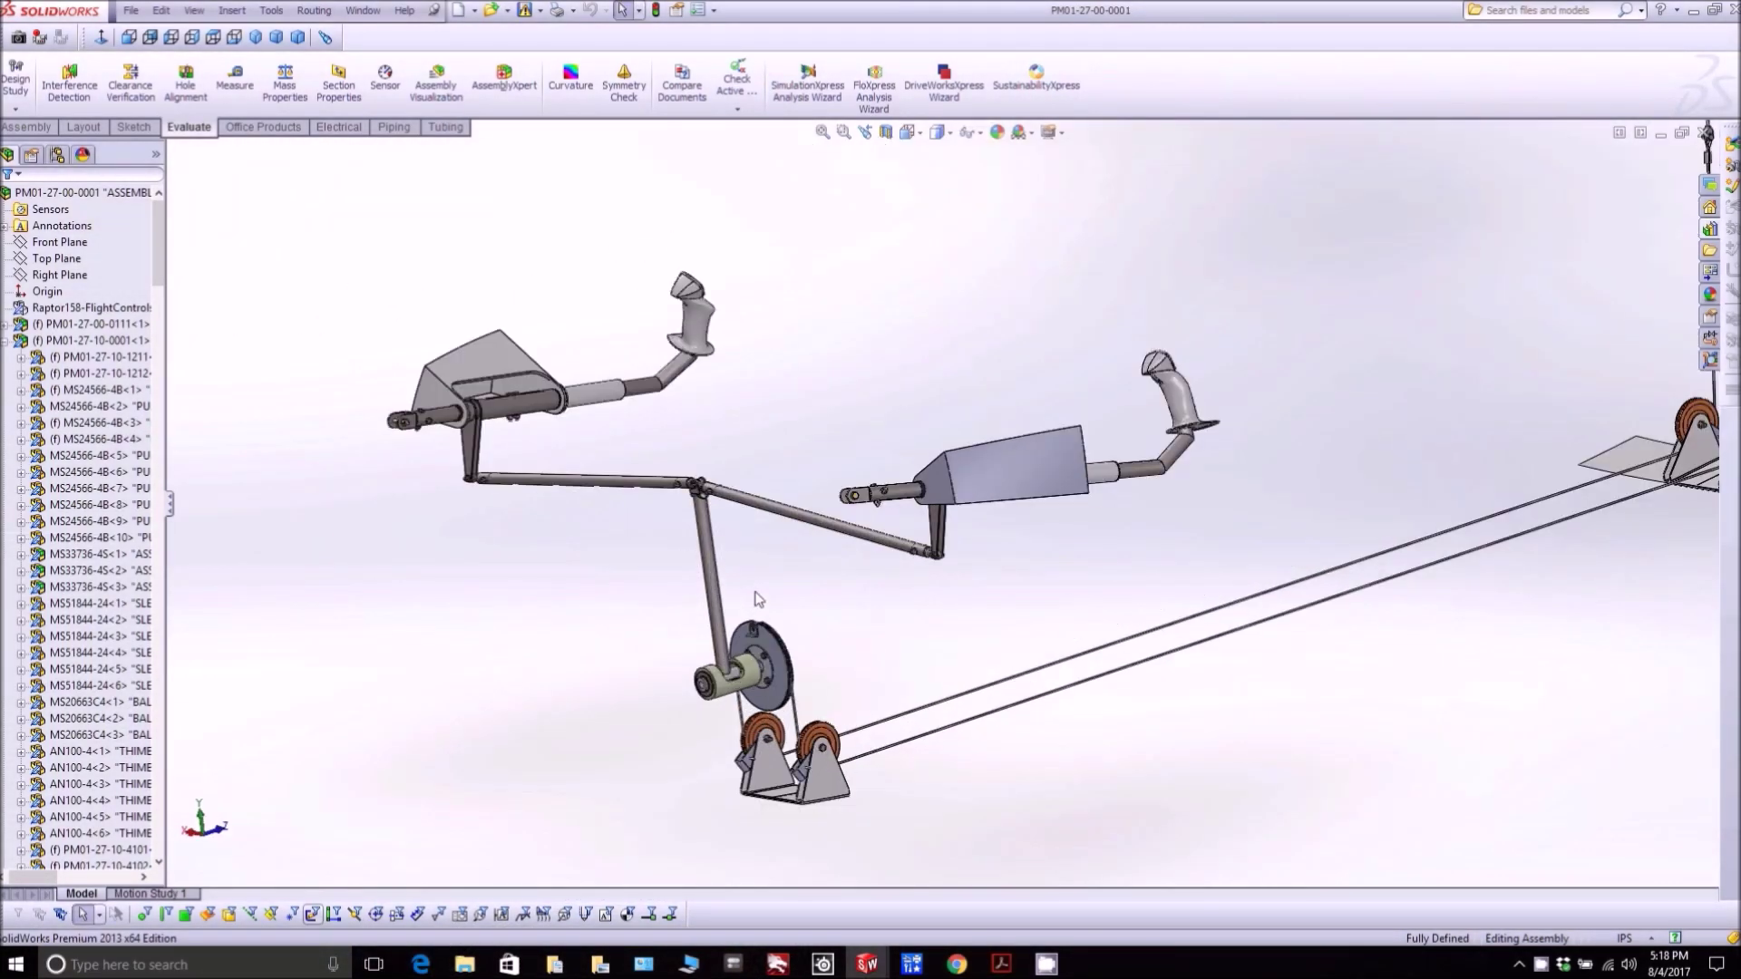
pyautogui.scroll(-8, 372, 281)
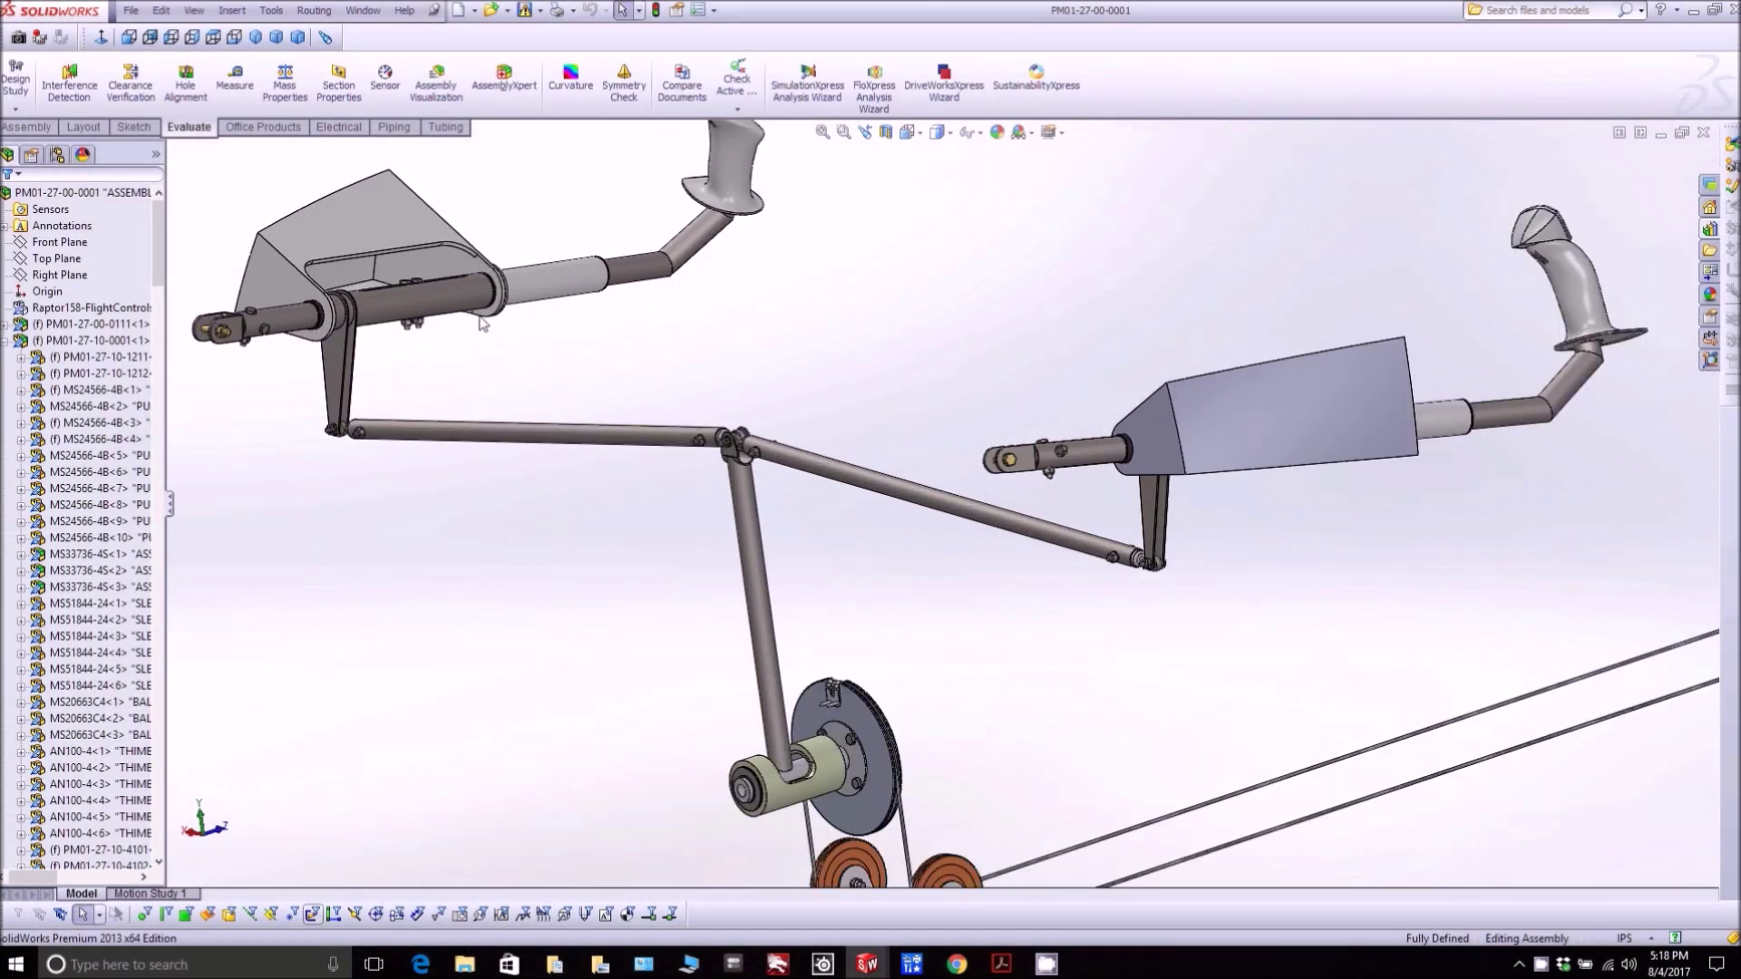
pyautogui.scroll(6, 549, 413)
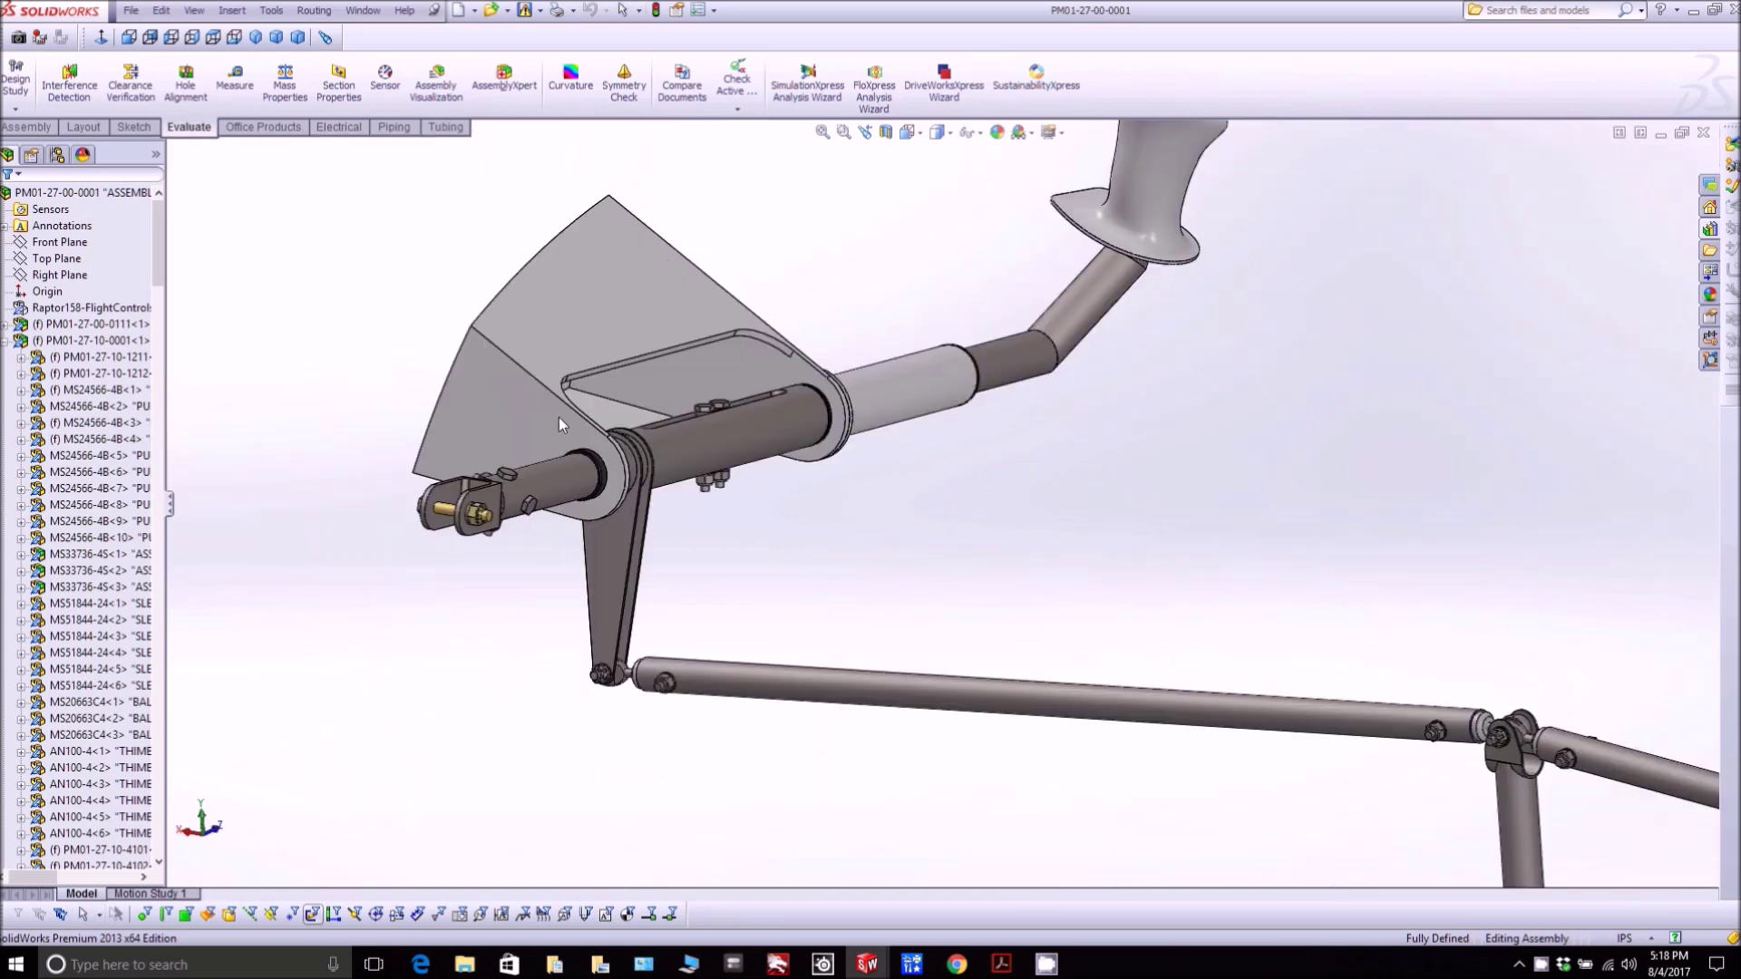
pyautogui.scroll(-5, 800, 466)
pyautogui.click(804, 458)
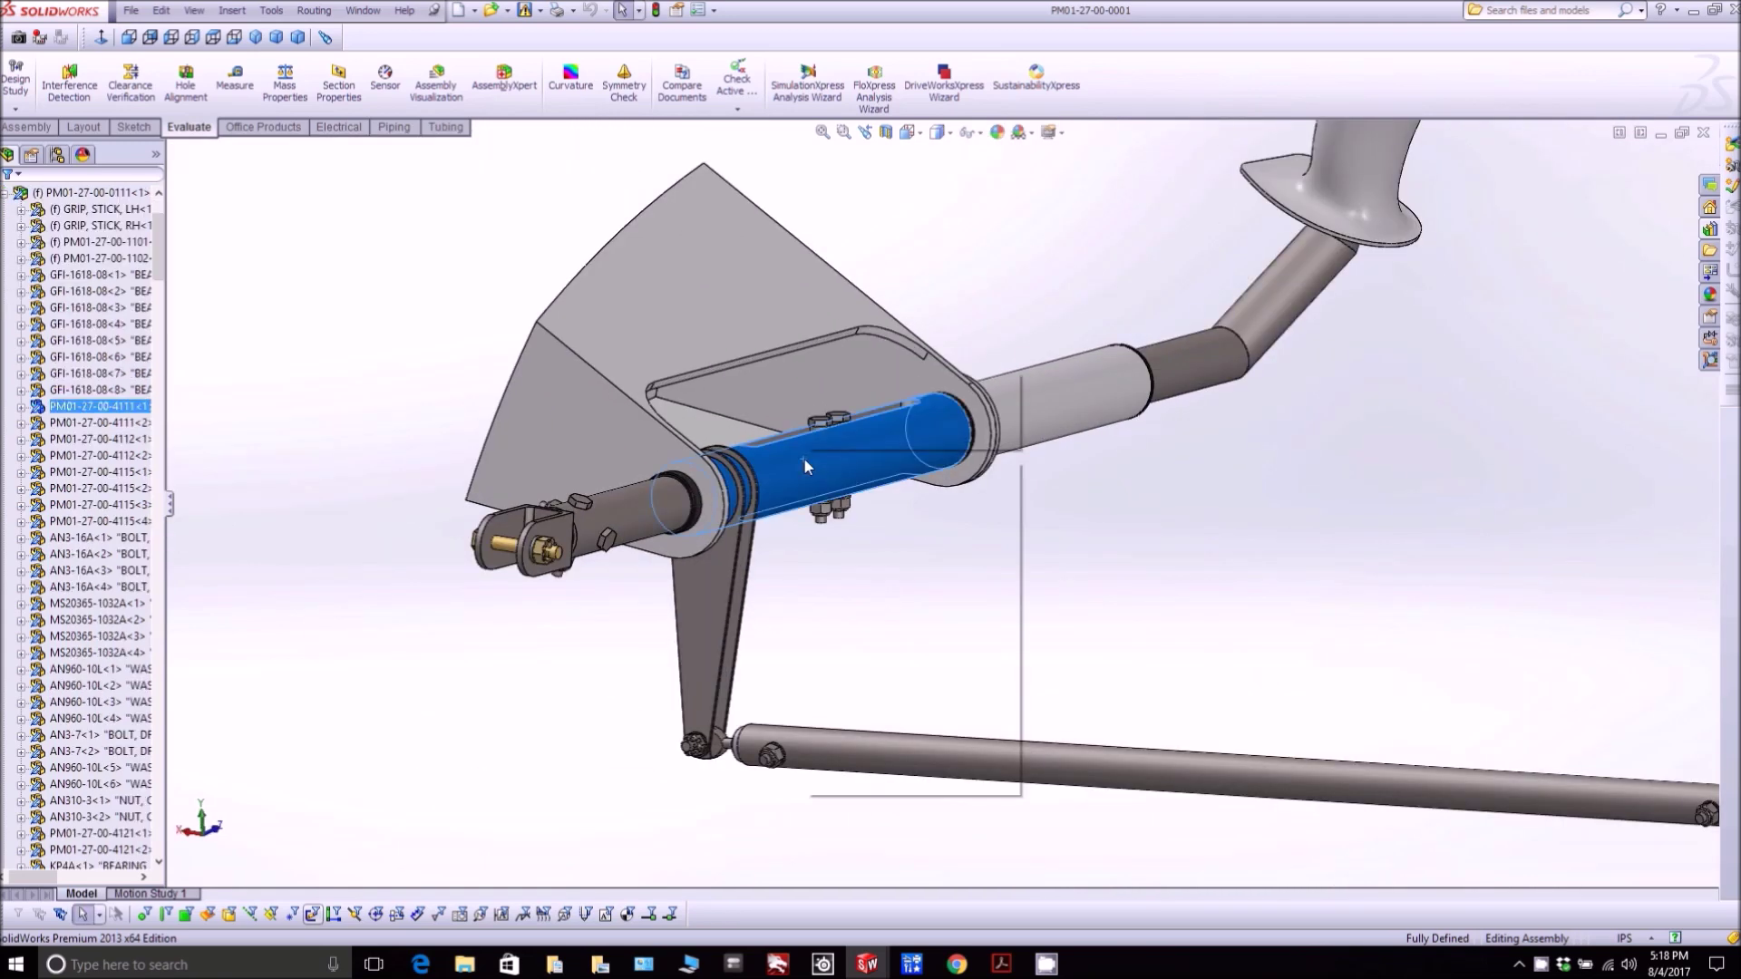
pyautogui.rightClick(803, 459)
pyautogui.click(903, 615)
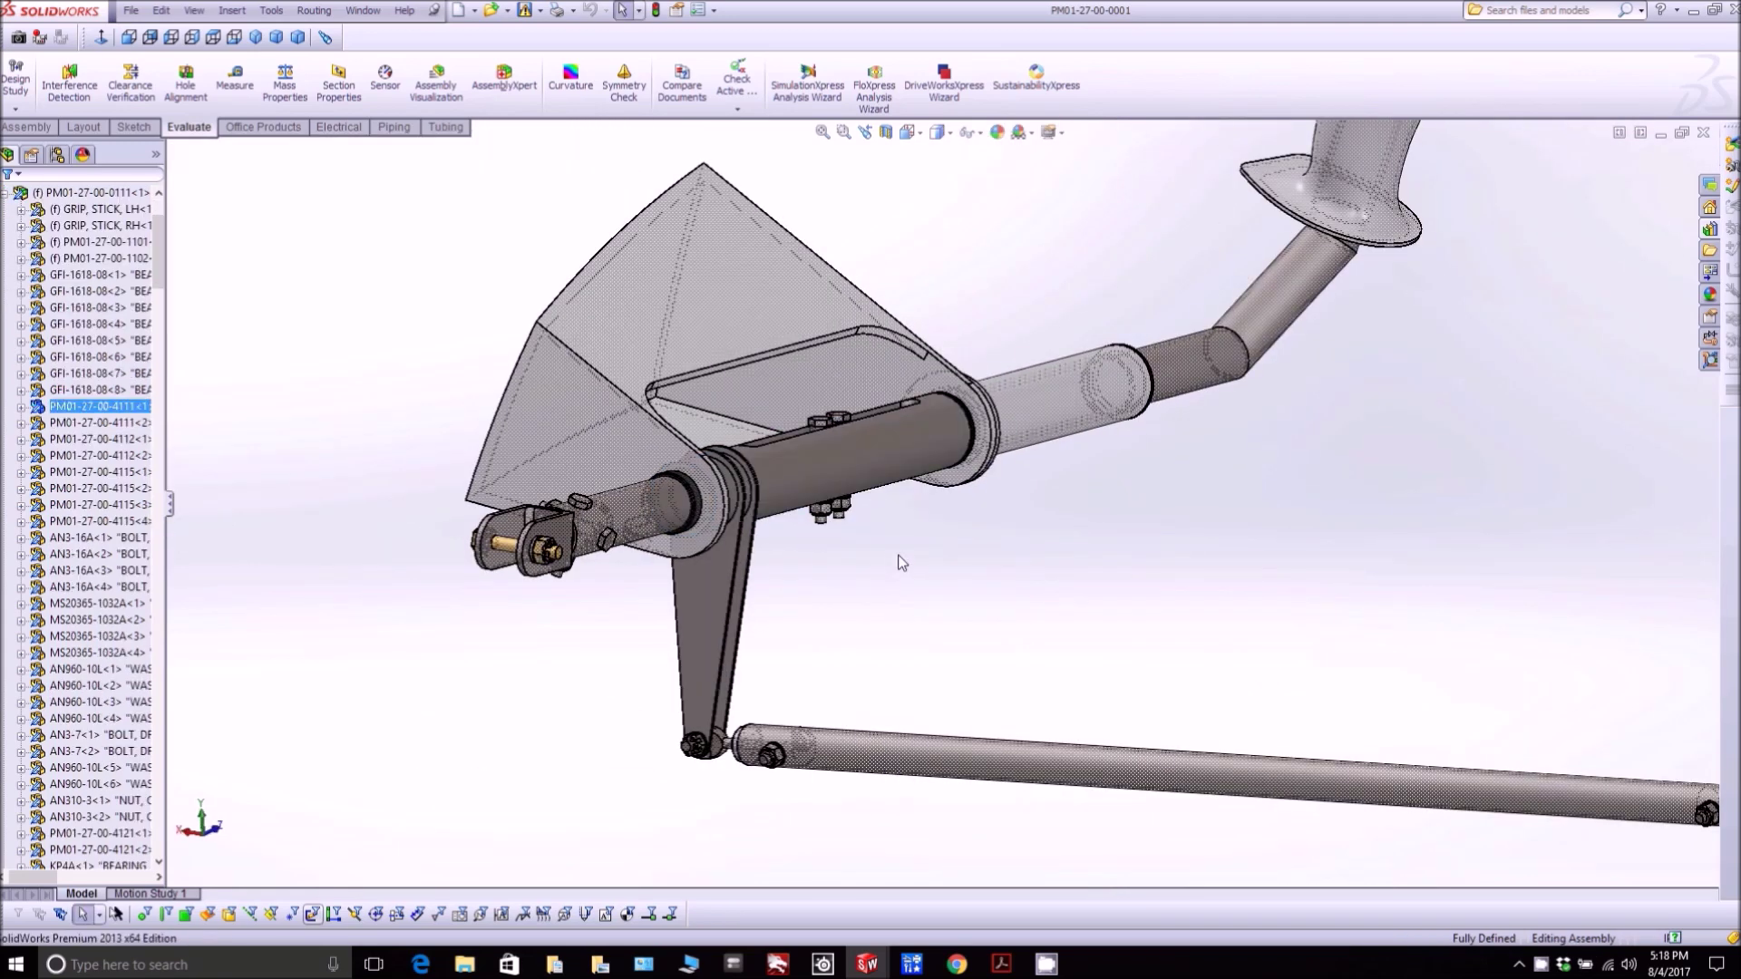
pyautogui.moveTo(843, 484)
pyautogui.mouseDown(button='middle')
pyautogui.moveTo(890, 517)
pyautogui.moveTo(815, 486)
pyautogui.mouseUp(button='middle')
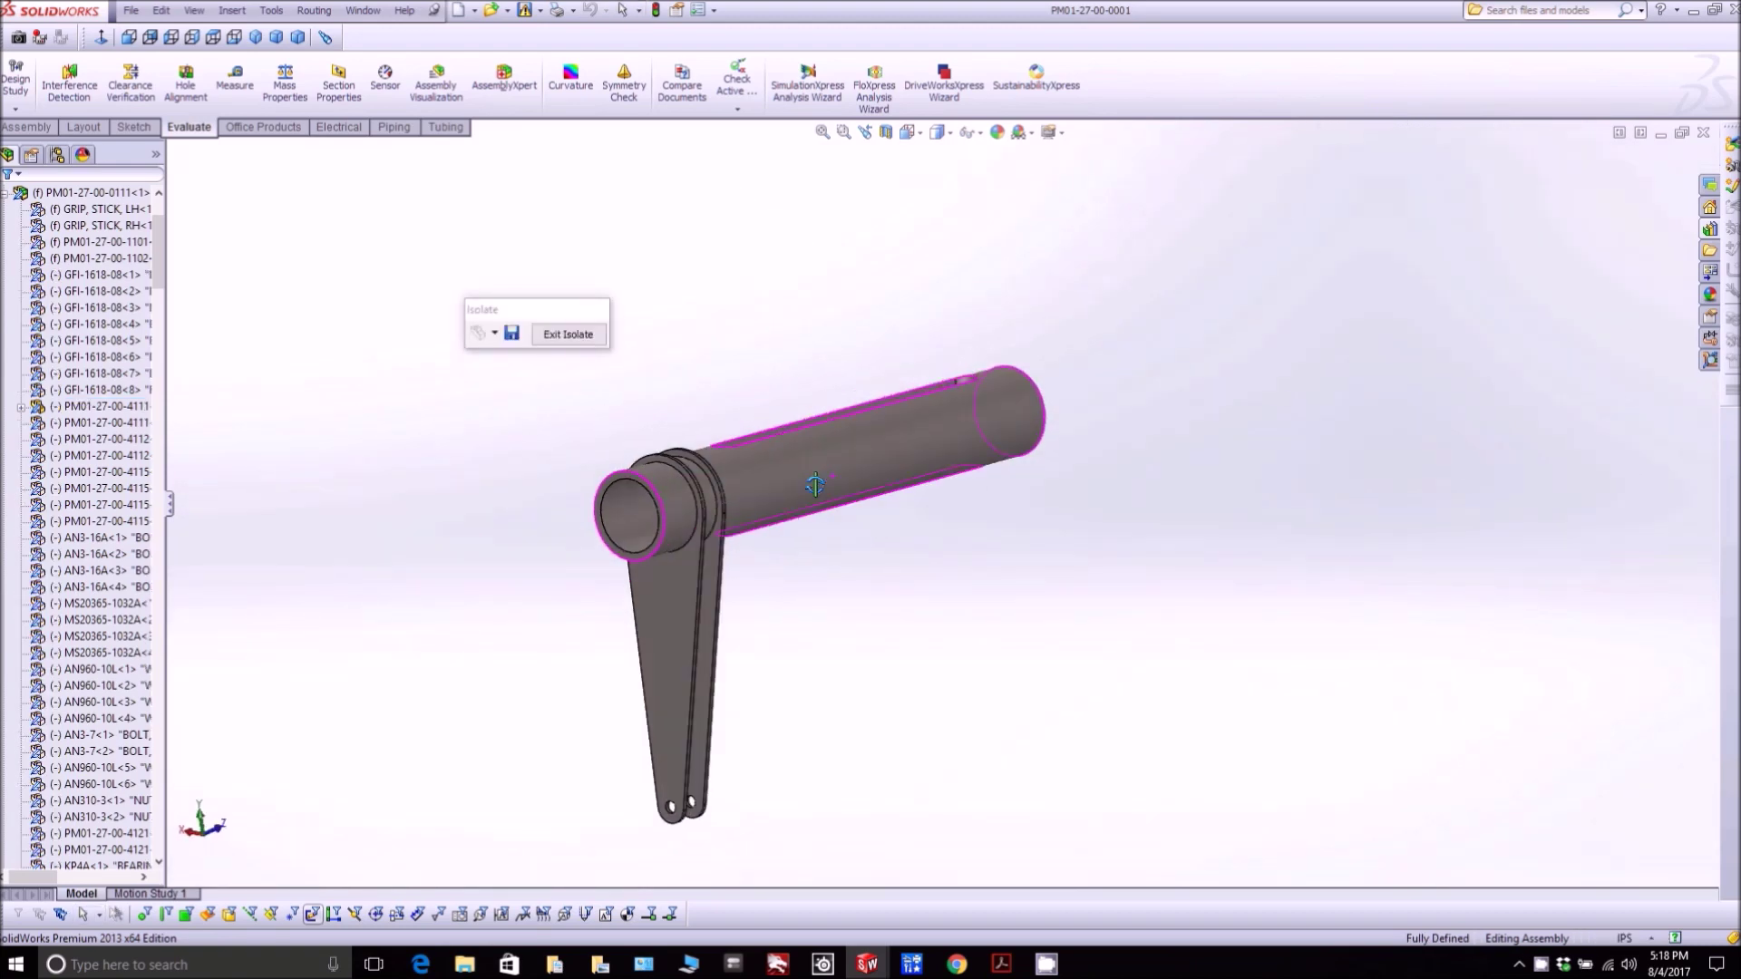
pyautogui.click(568, 334)
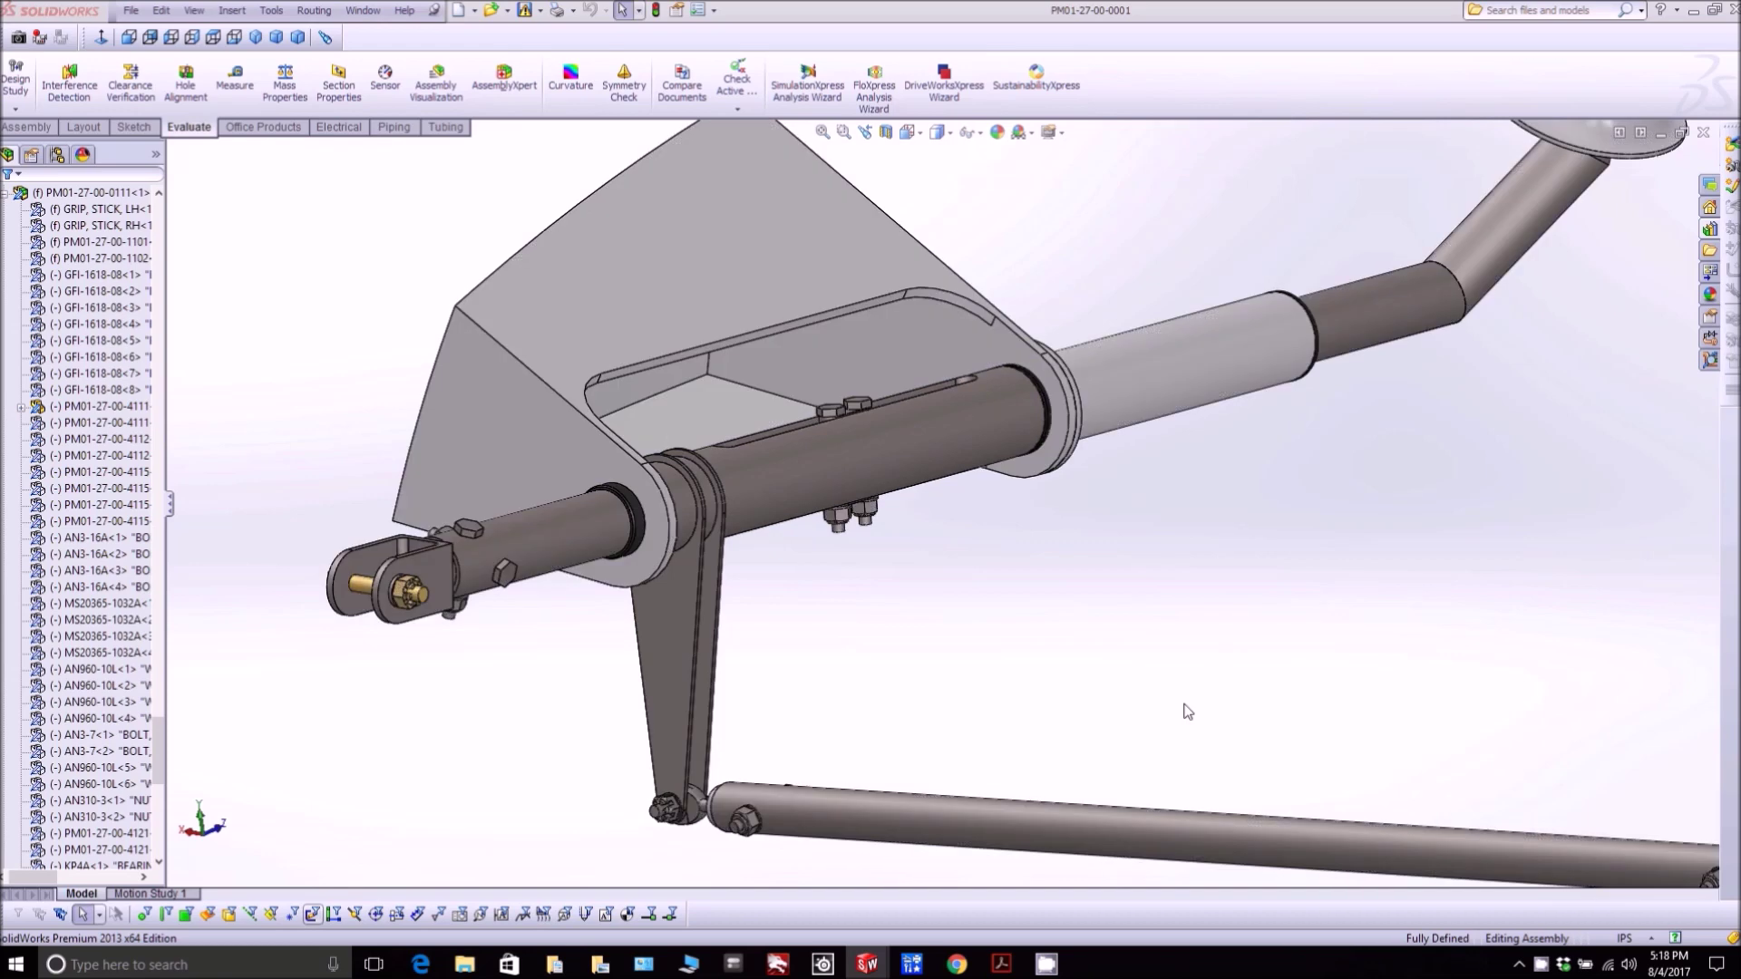
# Step: Isolate the pulley disc, orbit it edge-on, then return to the full assembly
pyautogui.scroll(10, 1188, 702)
pyautogui.scroll(-4, 1034, 580)
pyautogui.scroll(-6, 934, 581)
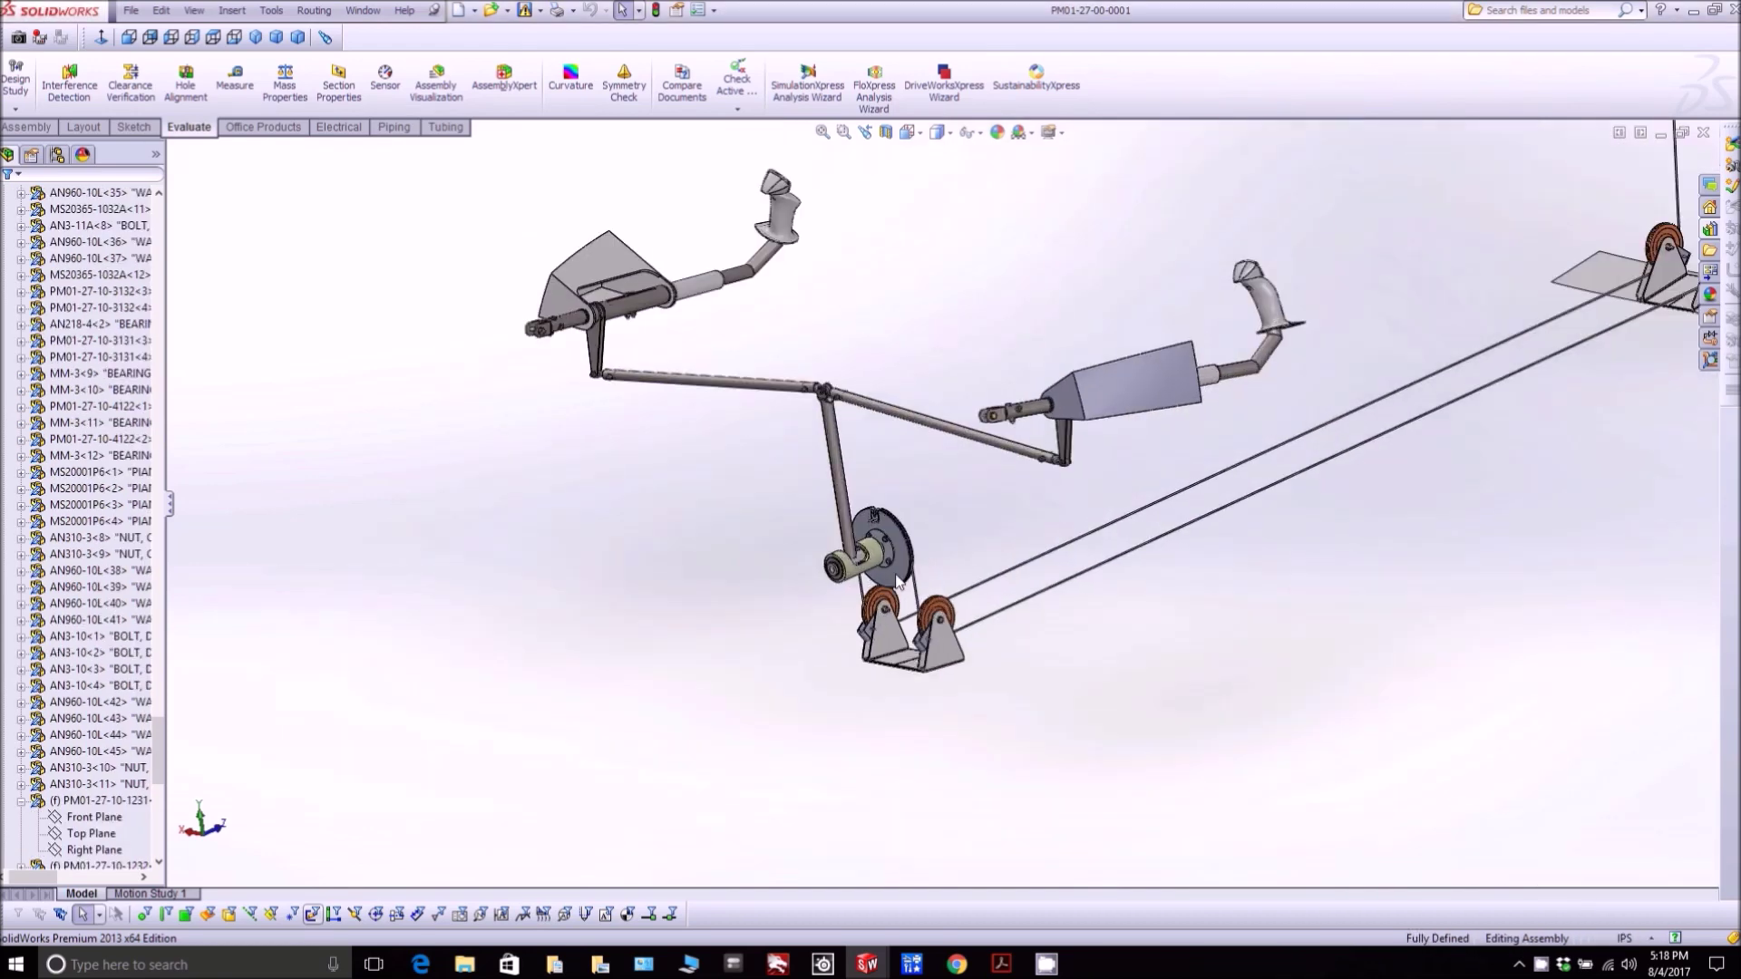
pyautogui.rightClick(936, 341)
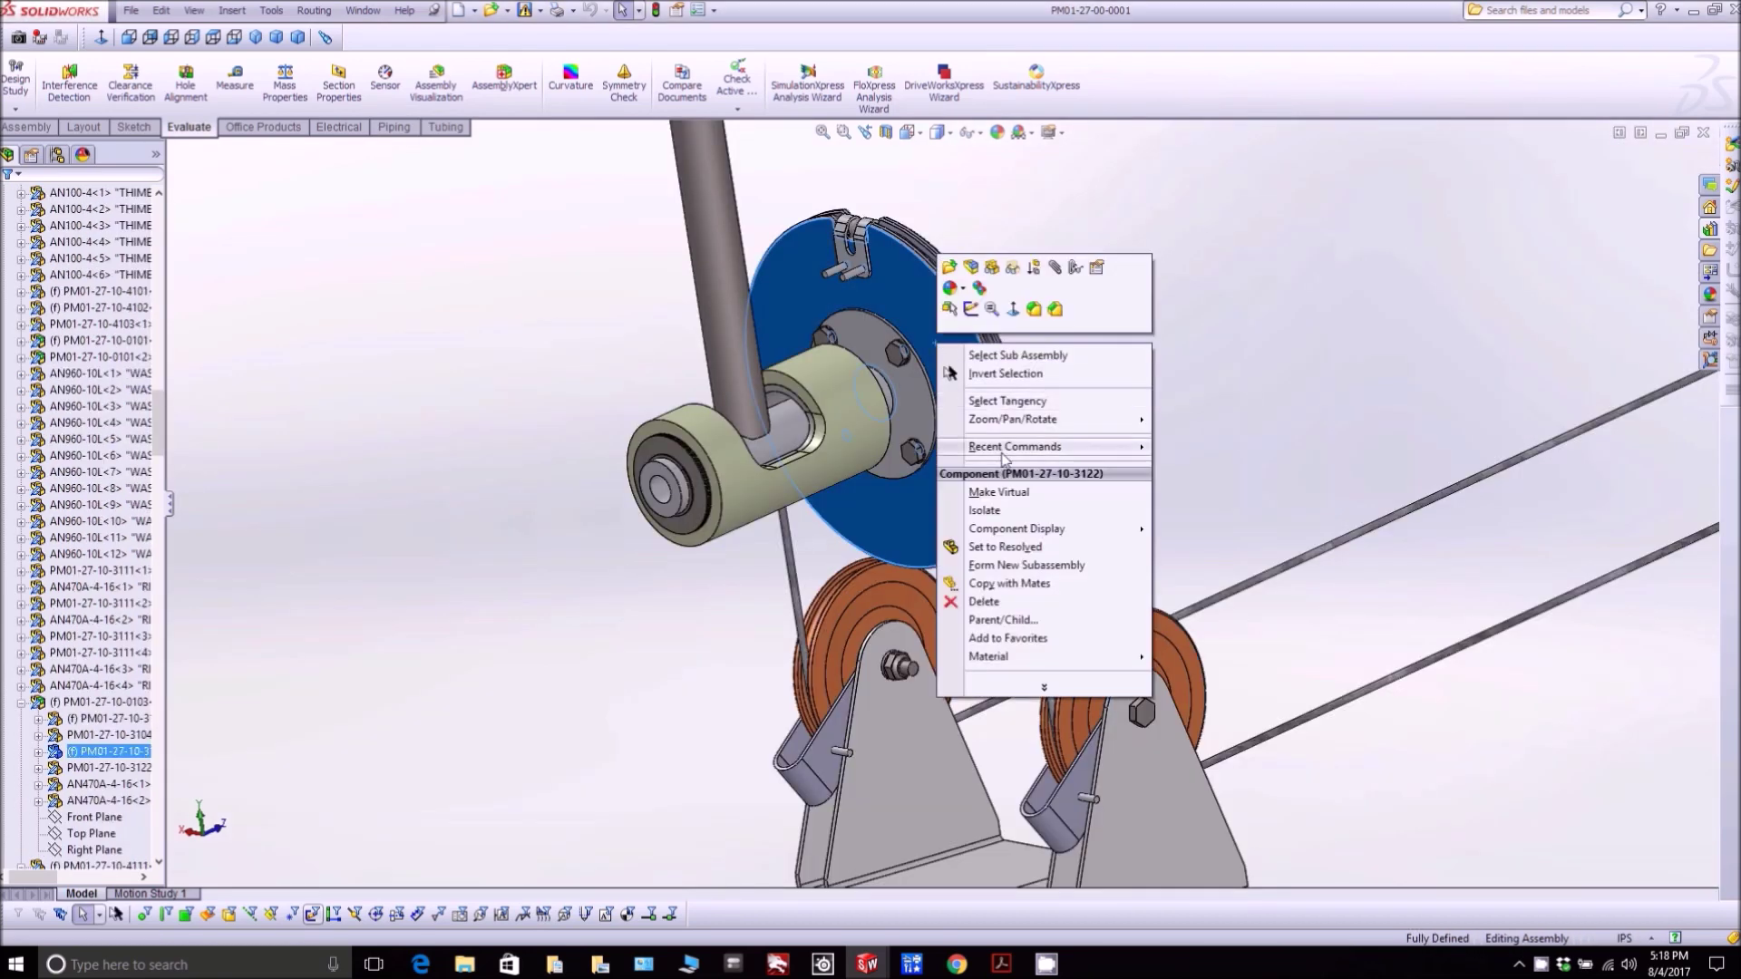
pyautogui.click(1005, 510)
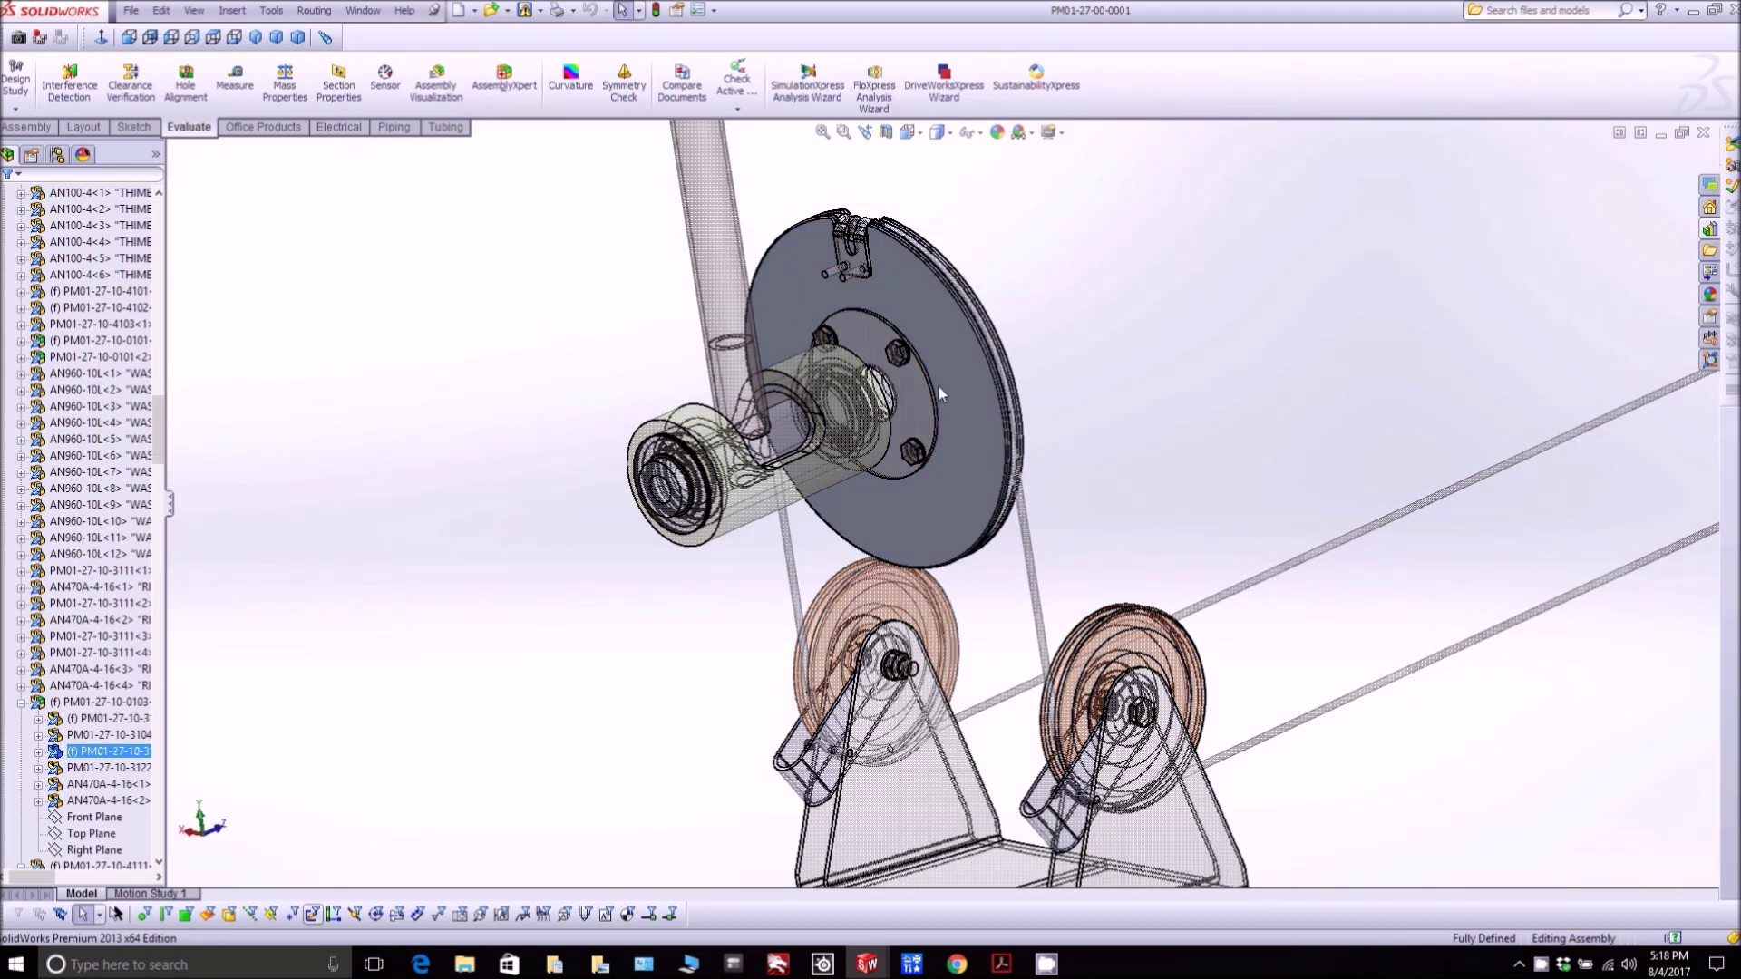
pyautogui.moveTo(938, 377); pyautogui.dragTo(1043, 322, button='middle')
pyautogui.scroll(-3, 969, 436)
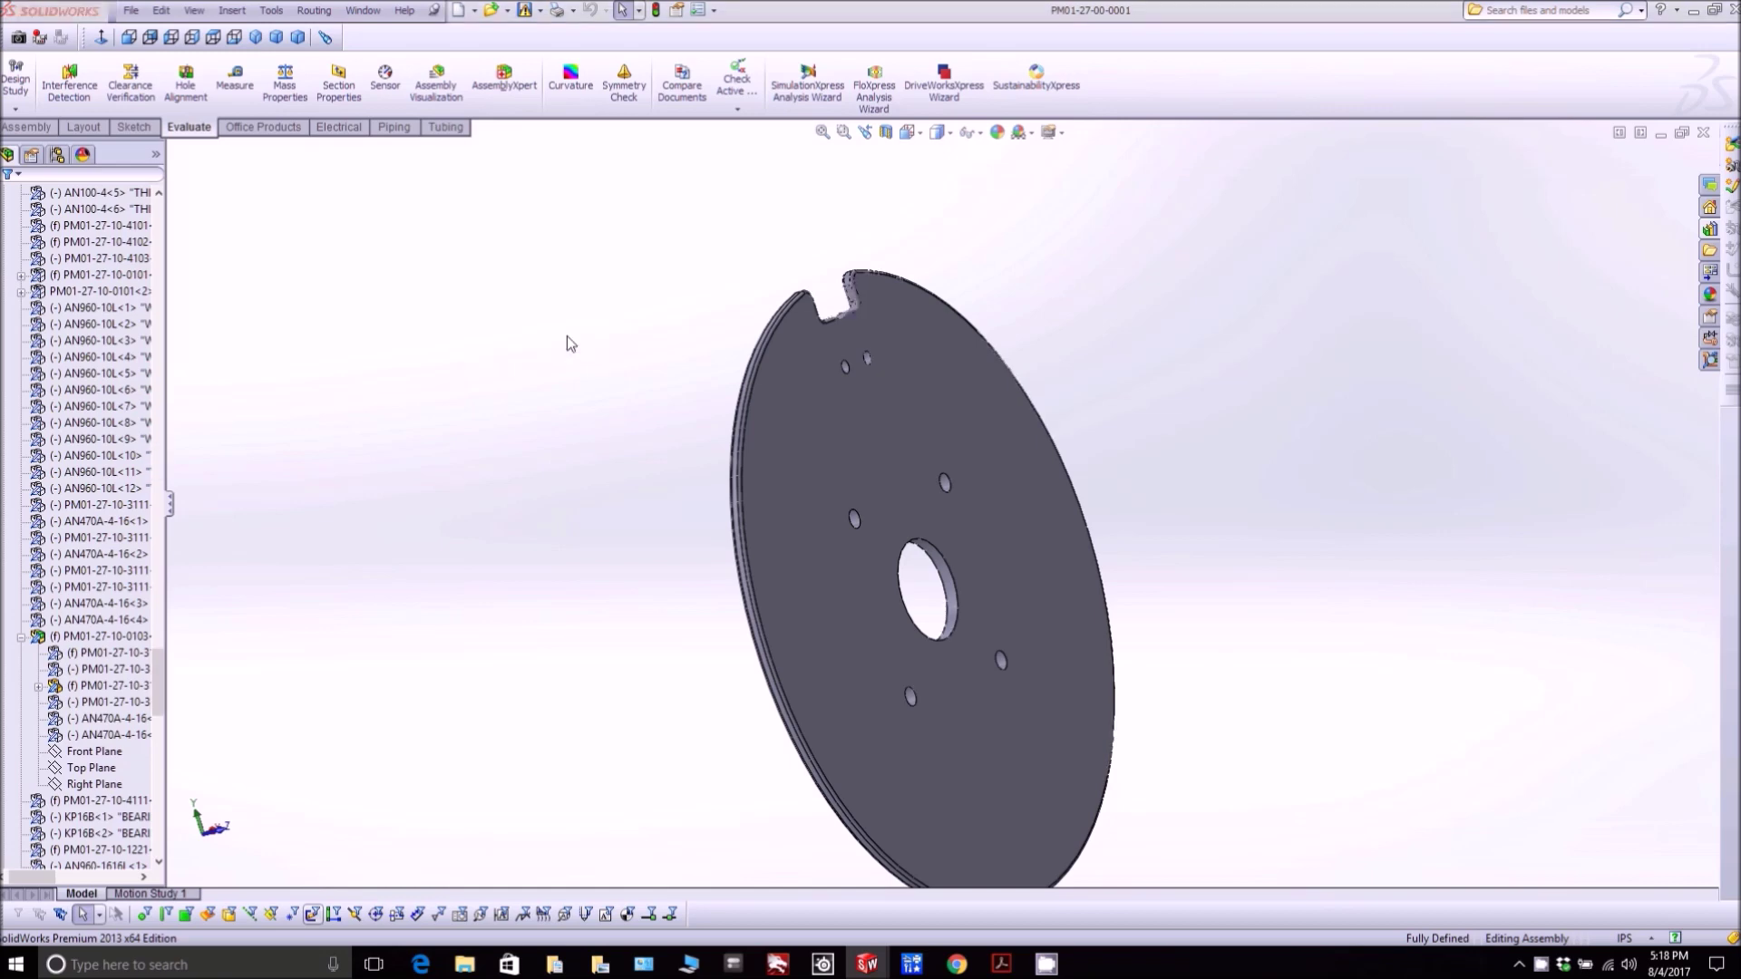
pyautogui.press('Escape')
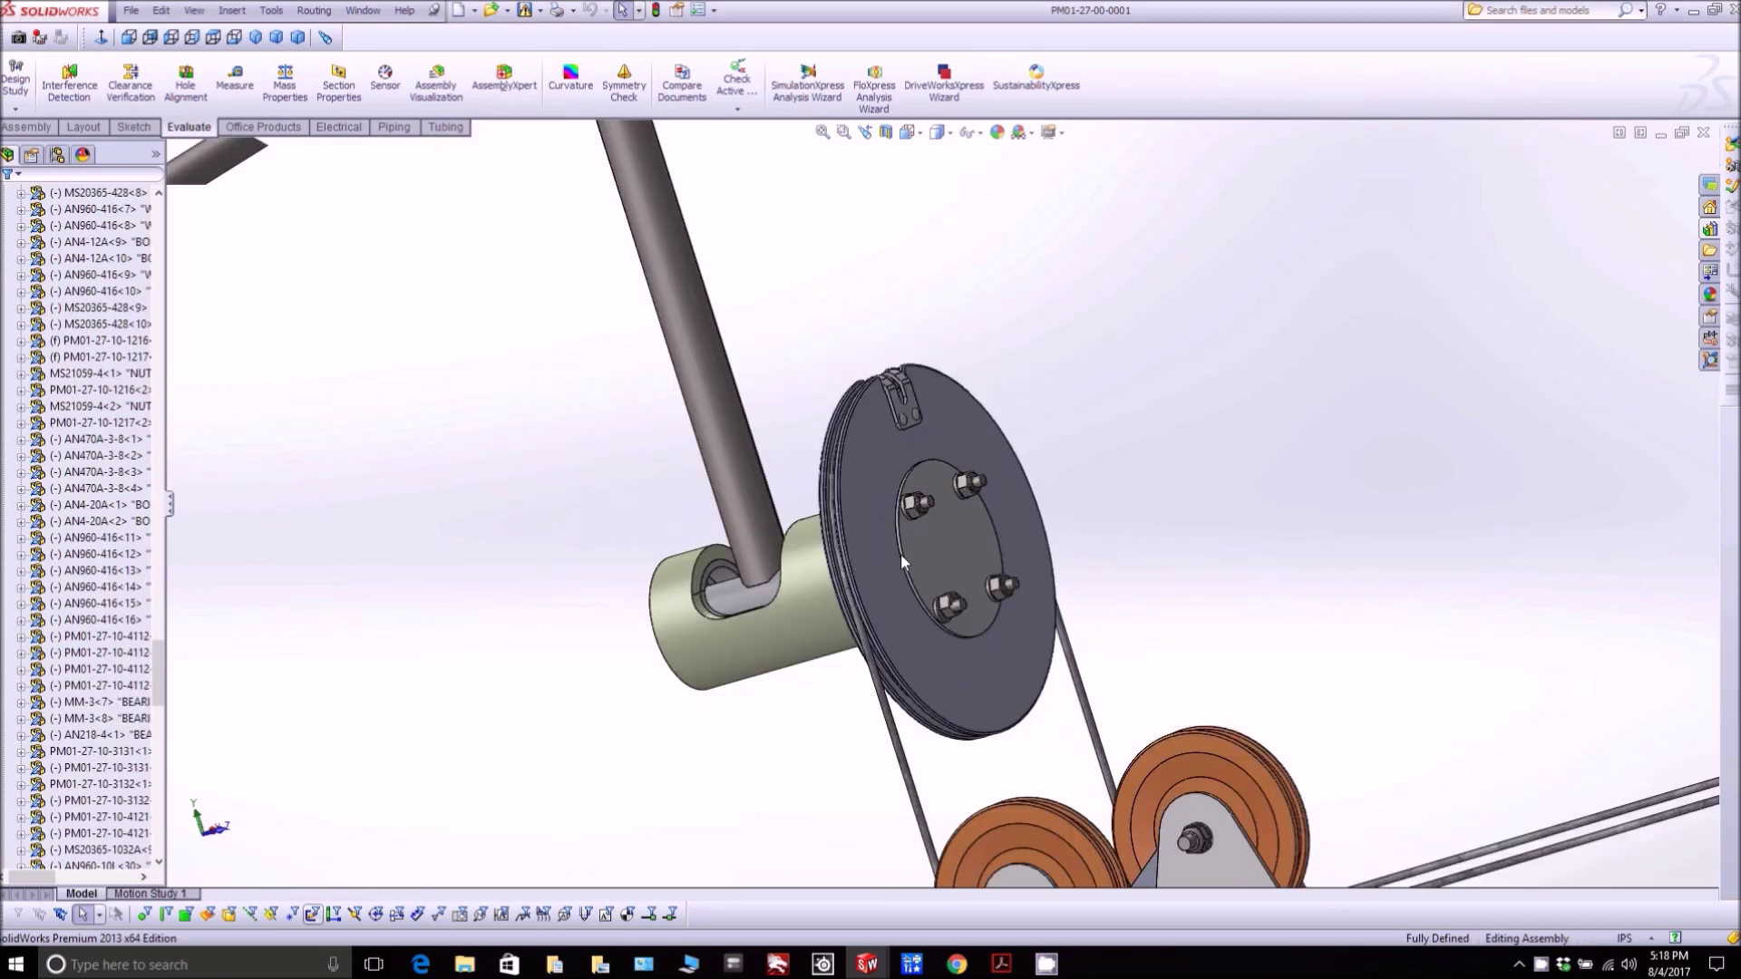
# Step: Inspect the nuts on the disc hub and the right-hand cable pulley from oblique views
pyautogui.scroll(-8, 925, 512)
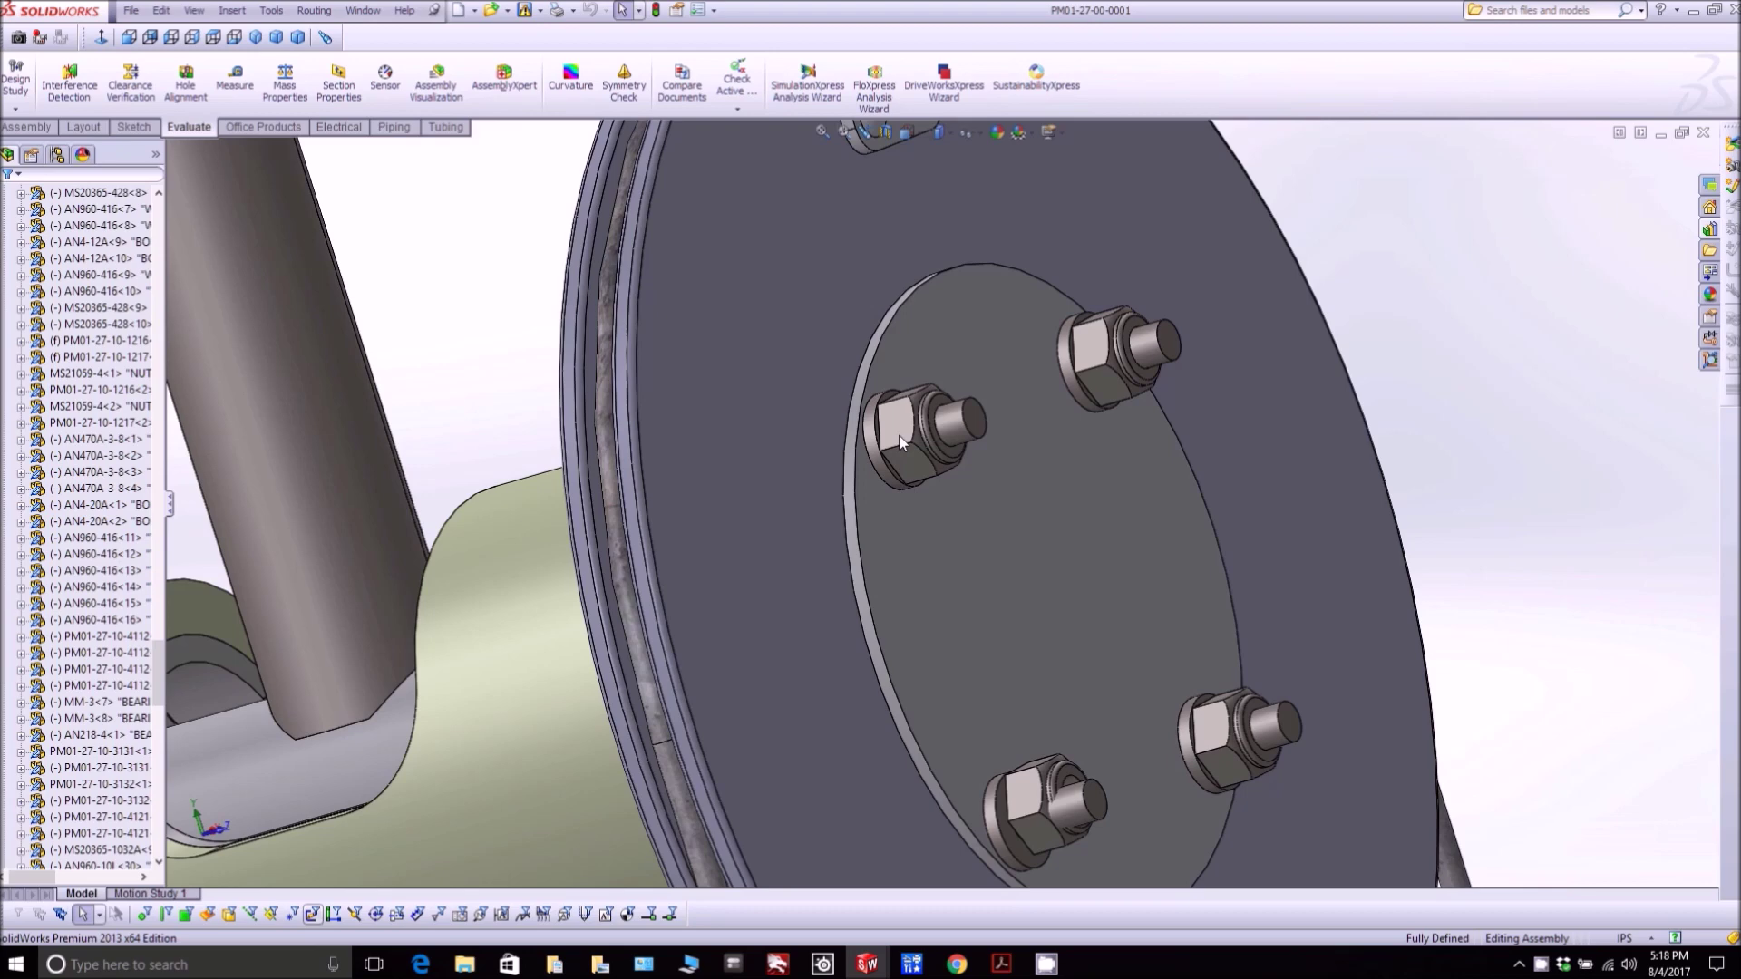
pyautogui.click(900, 439)
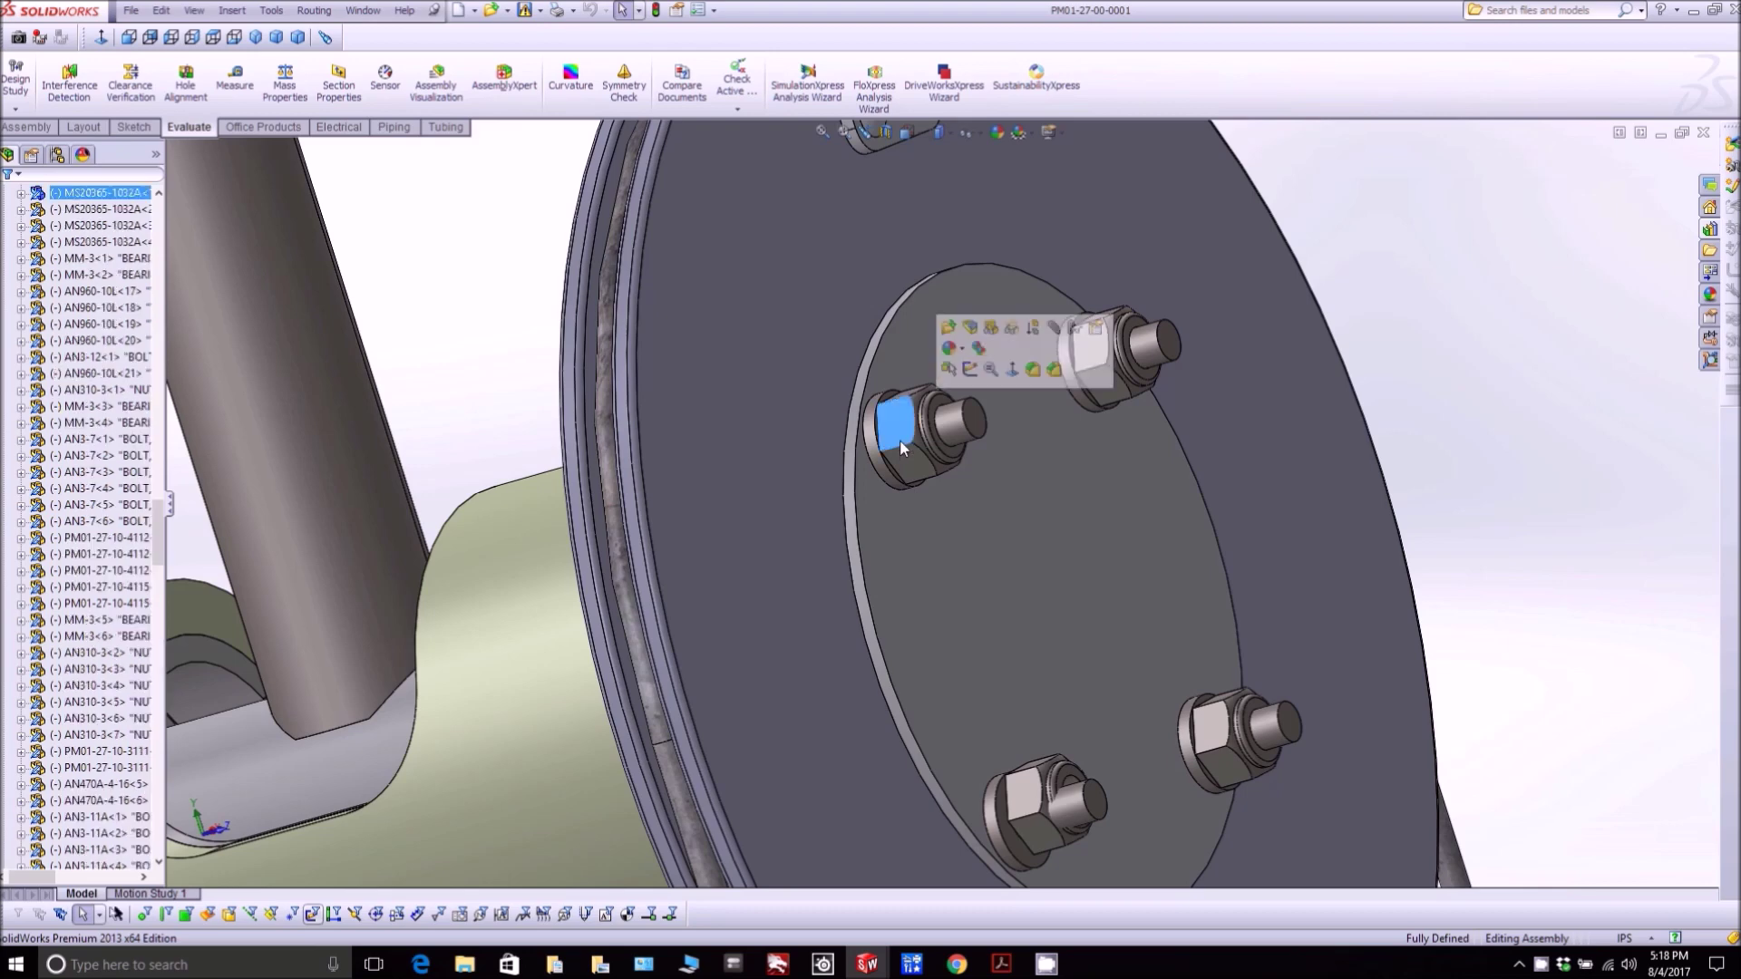
pyautogui.moveTo(899, 439); pyautogui.dragTo(961, 427, button='middle')
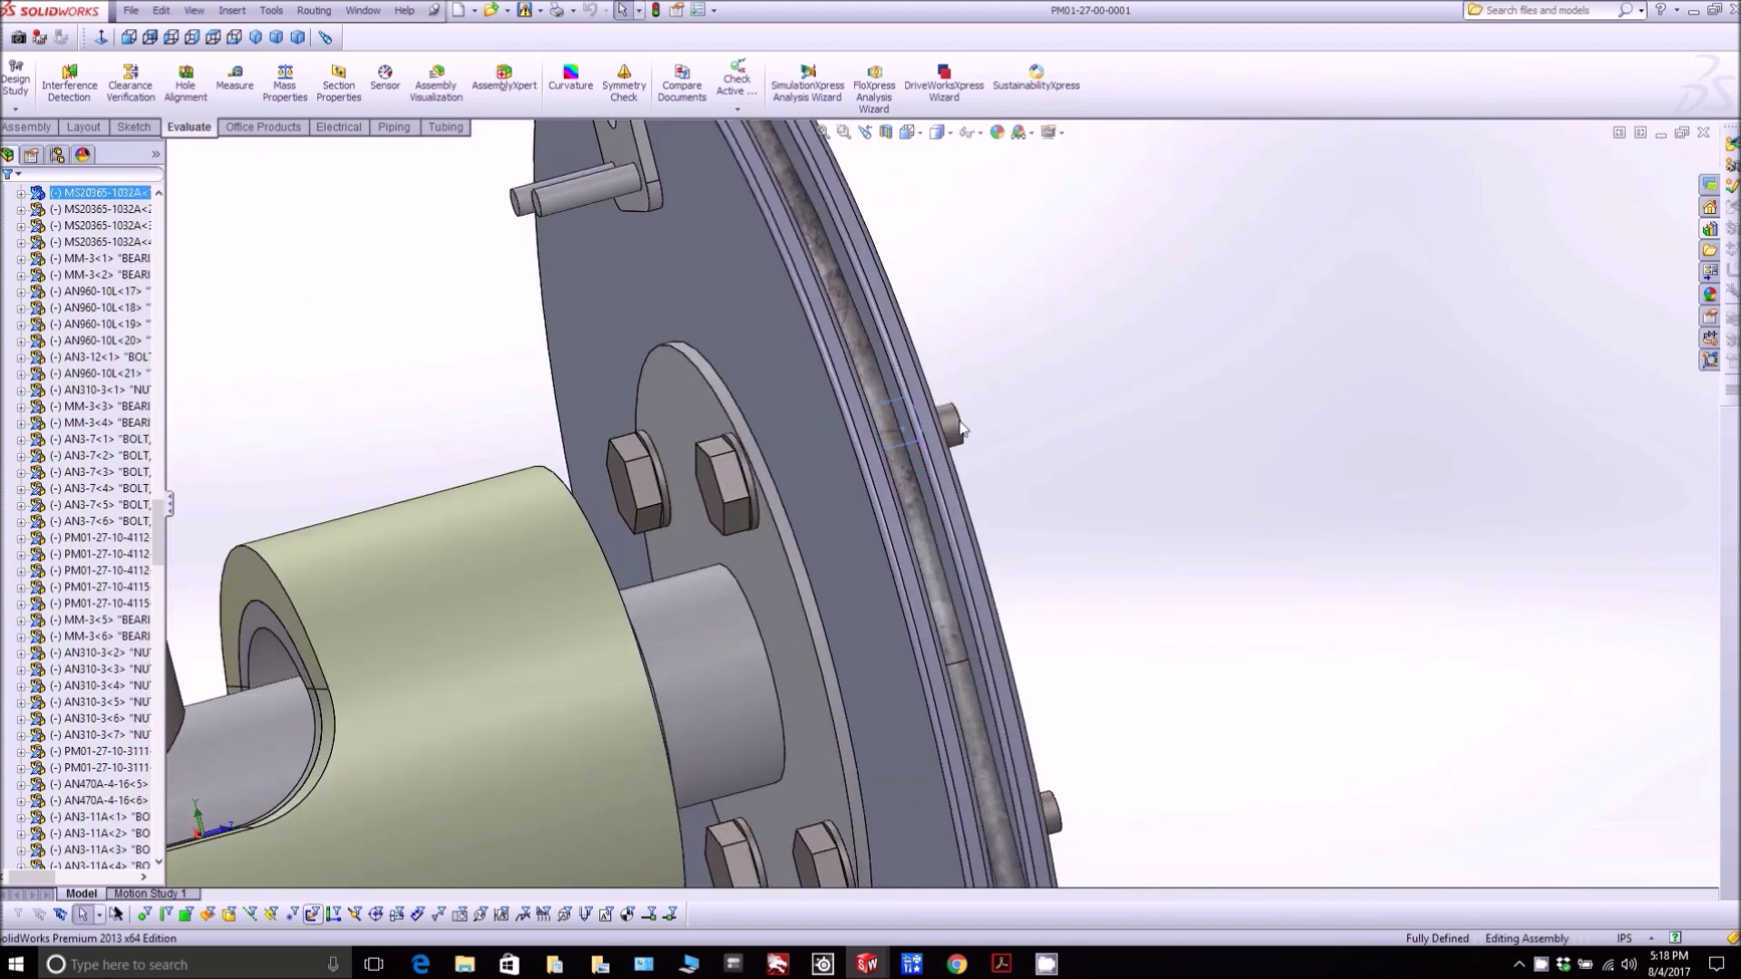
pyautogui.click(749, 480)
pyautogui.scroll(10, 898, 611)
pyautogui.scroll(-3, 1089, 682)
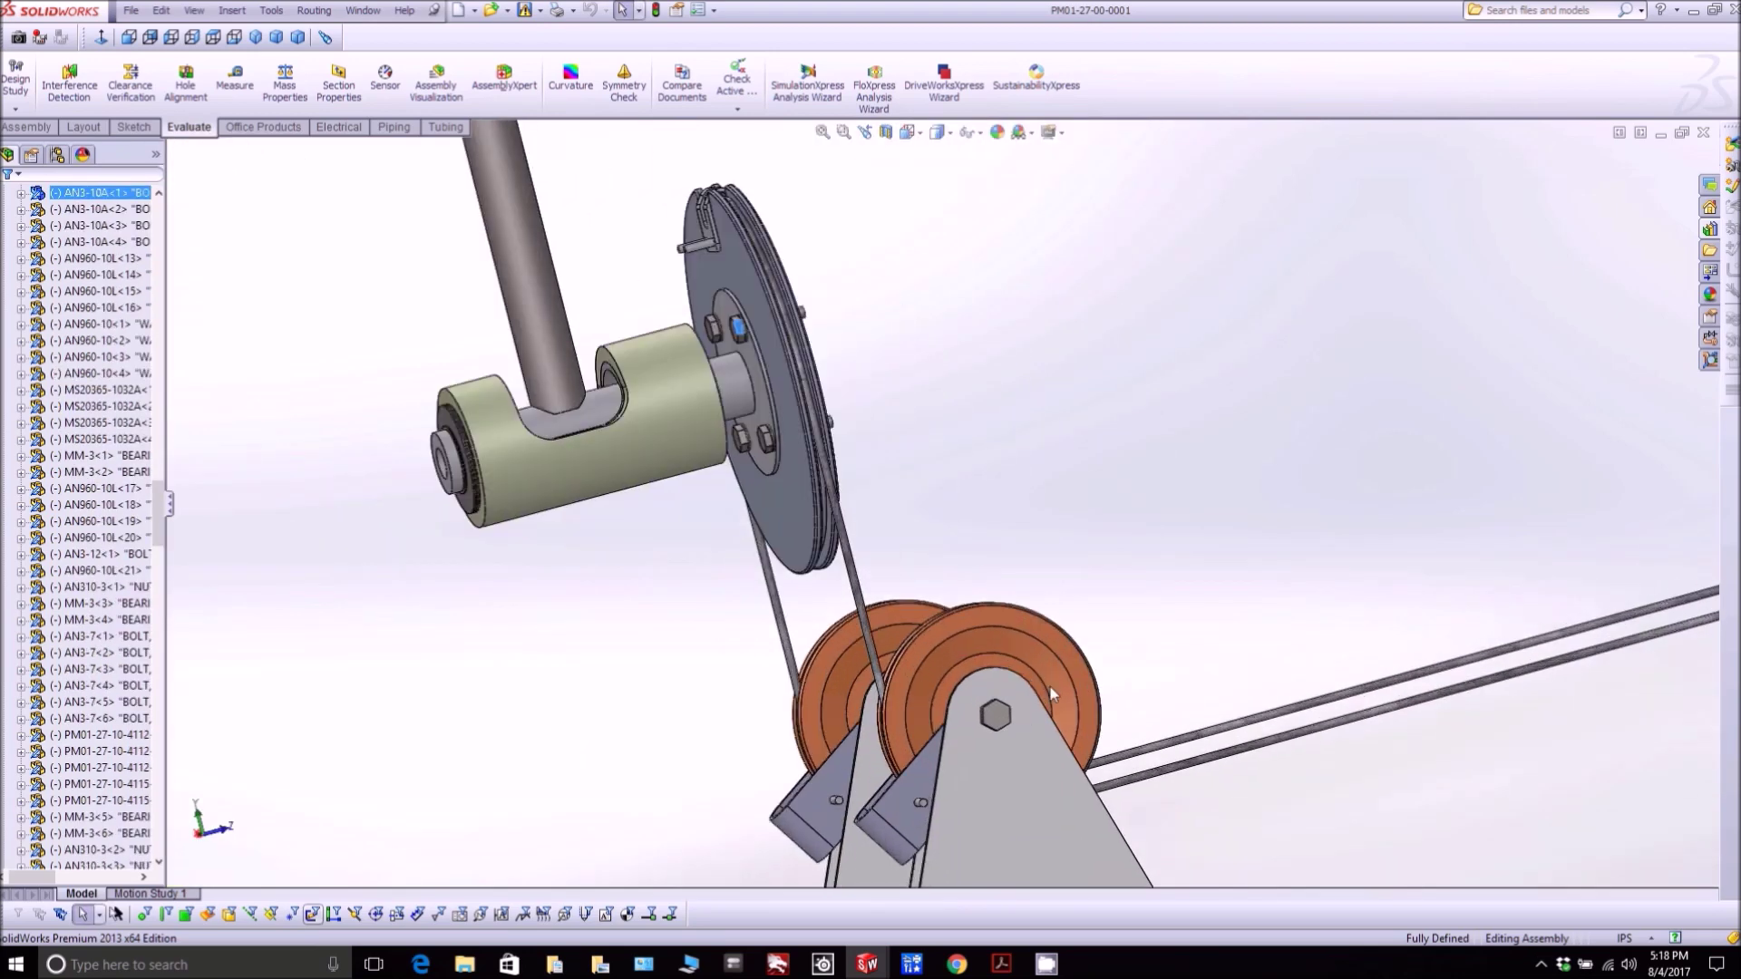
pyautogui.click(990, 674)
pyautogui.moveTo(991, 673); pyautogui.dragTo(1085, 622, button='middle')
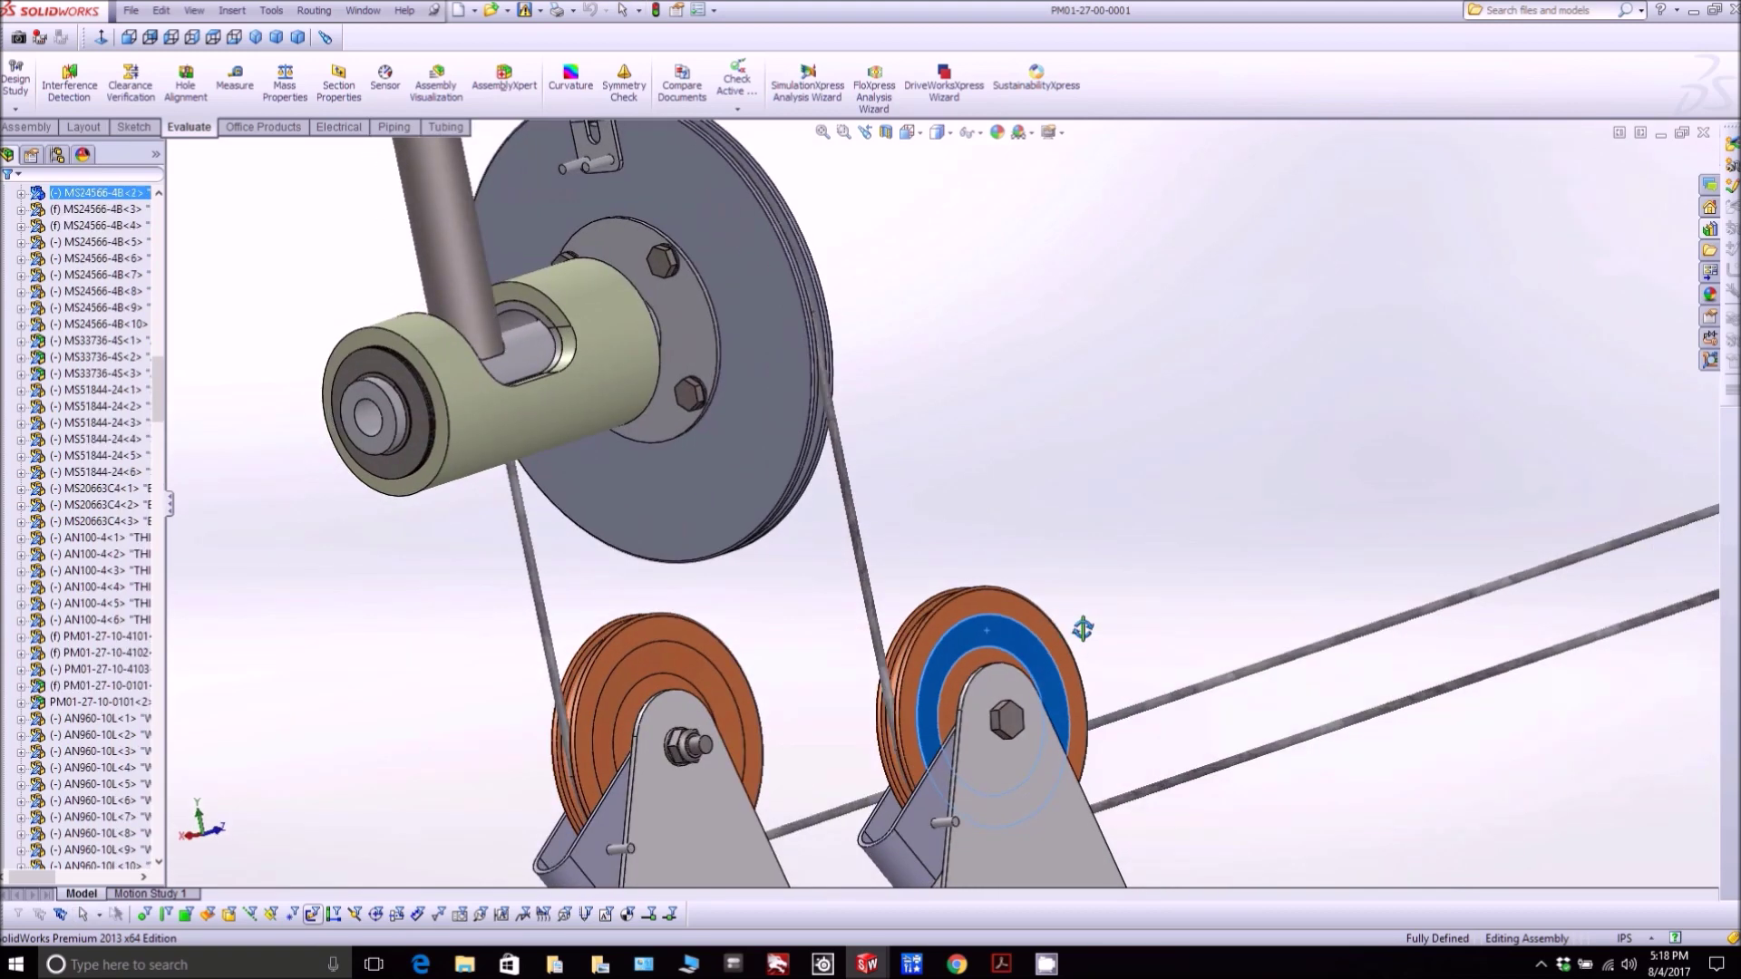
pyautogui.scroll(5, 893, 488)
pyautogui.scroll(8, 1243, 318)
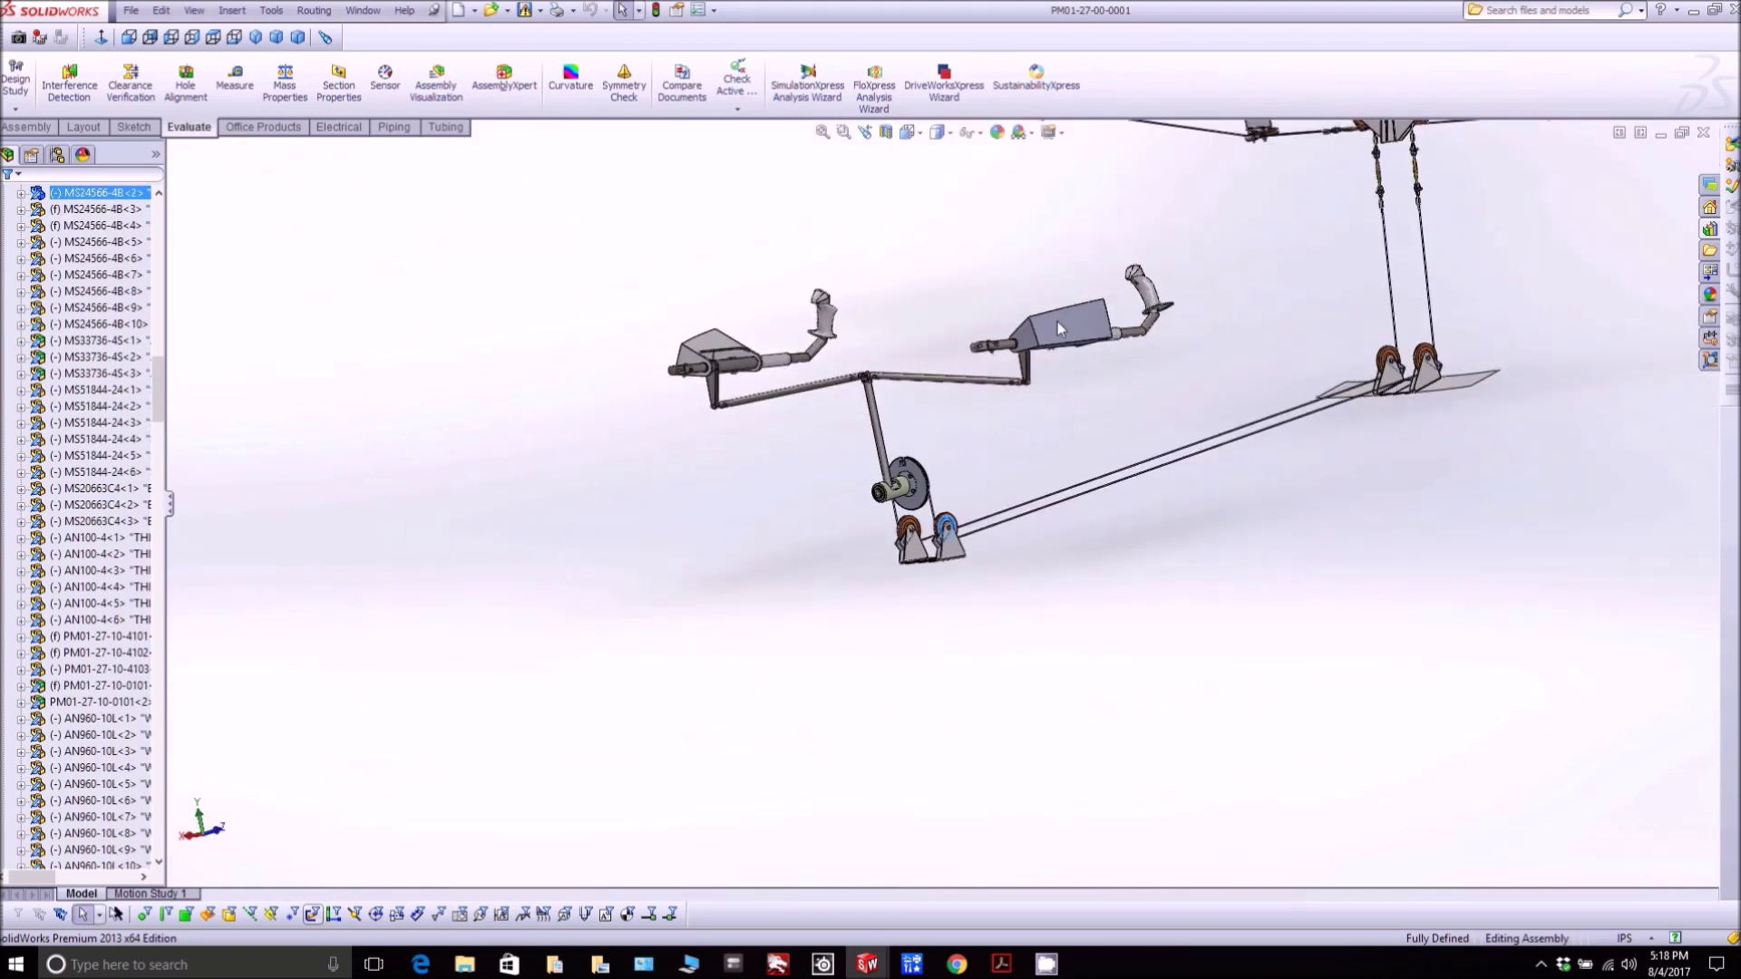
pyautogui.scroll(-10, 1169, 272)
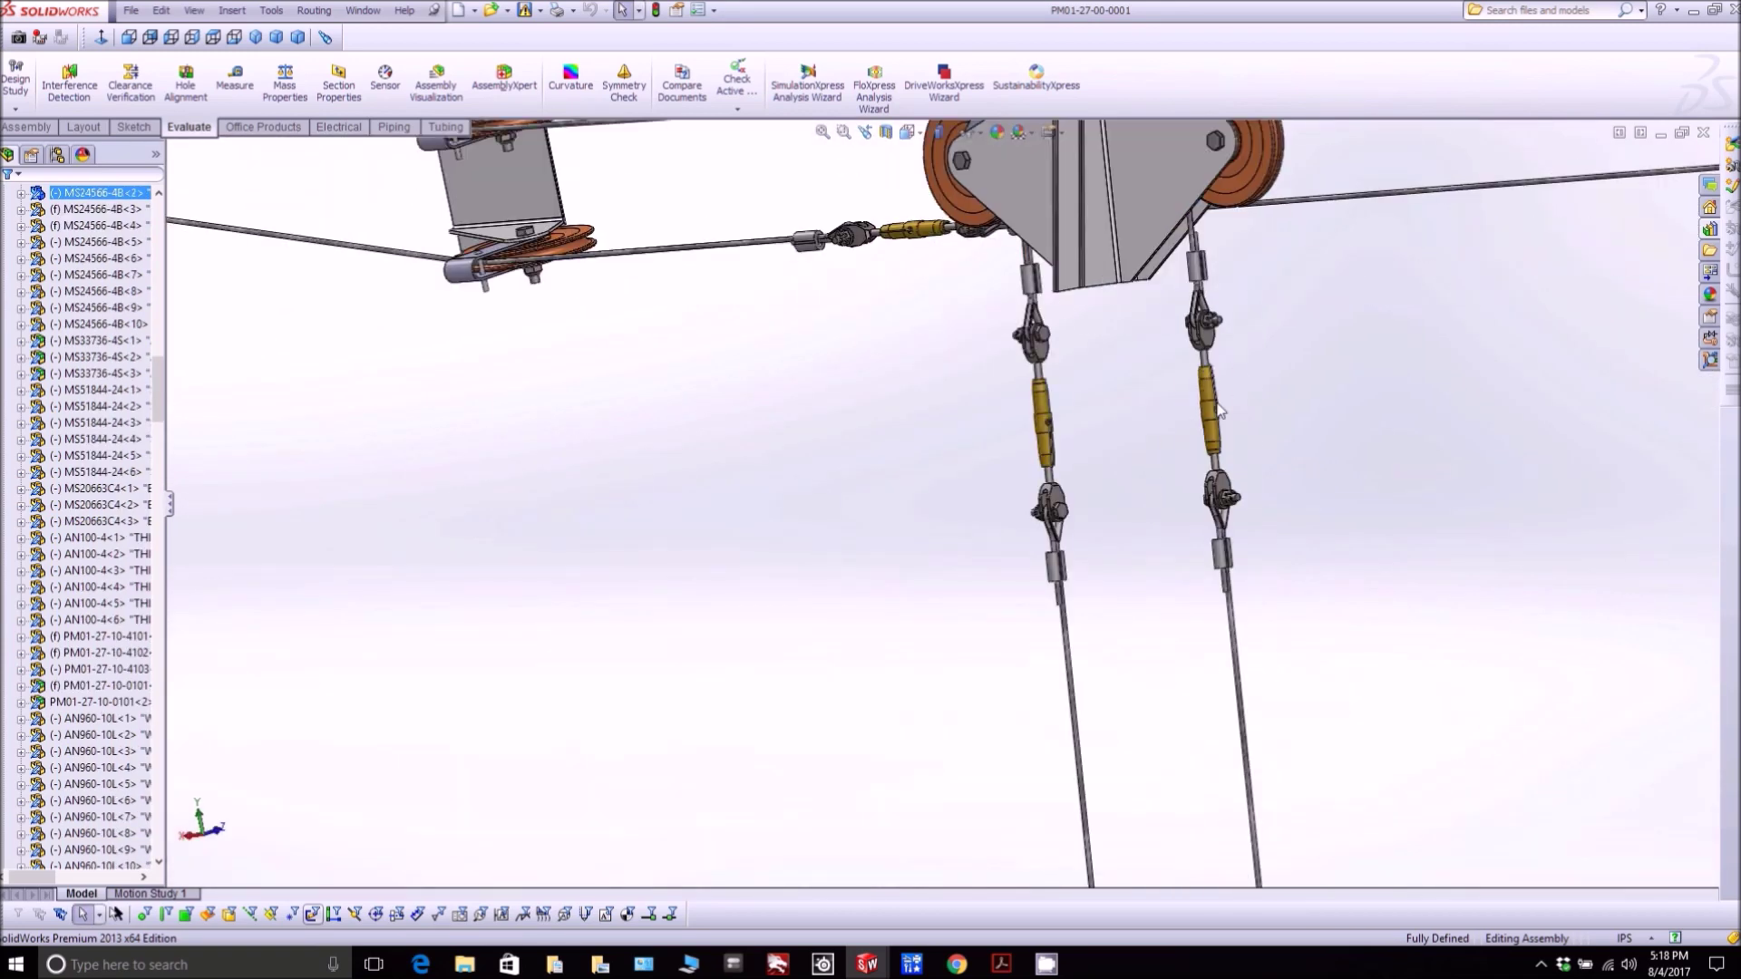
pyautogui.click(1050, 408)
pyautogui.scroll(3, 1051, 408)
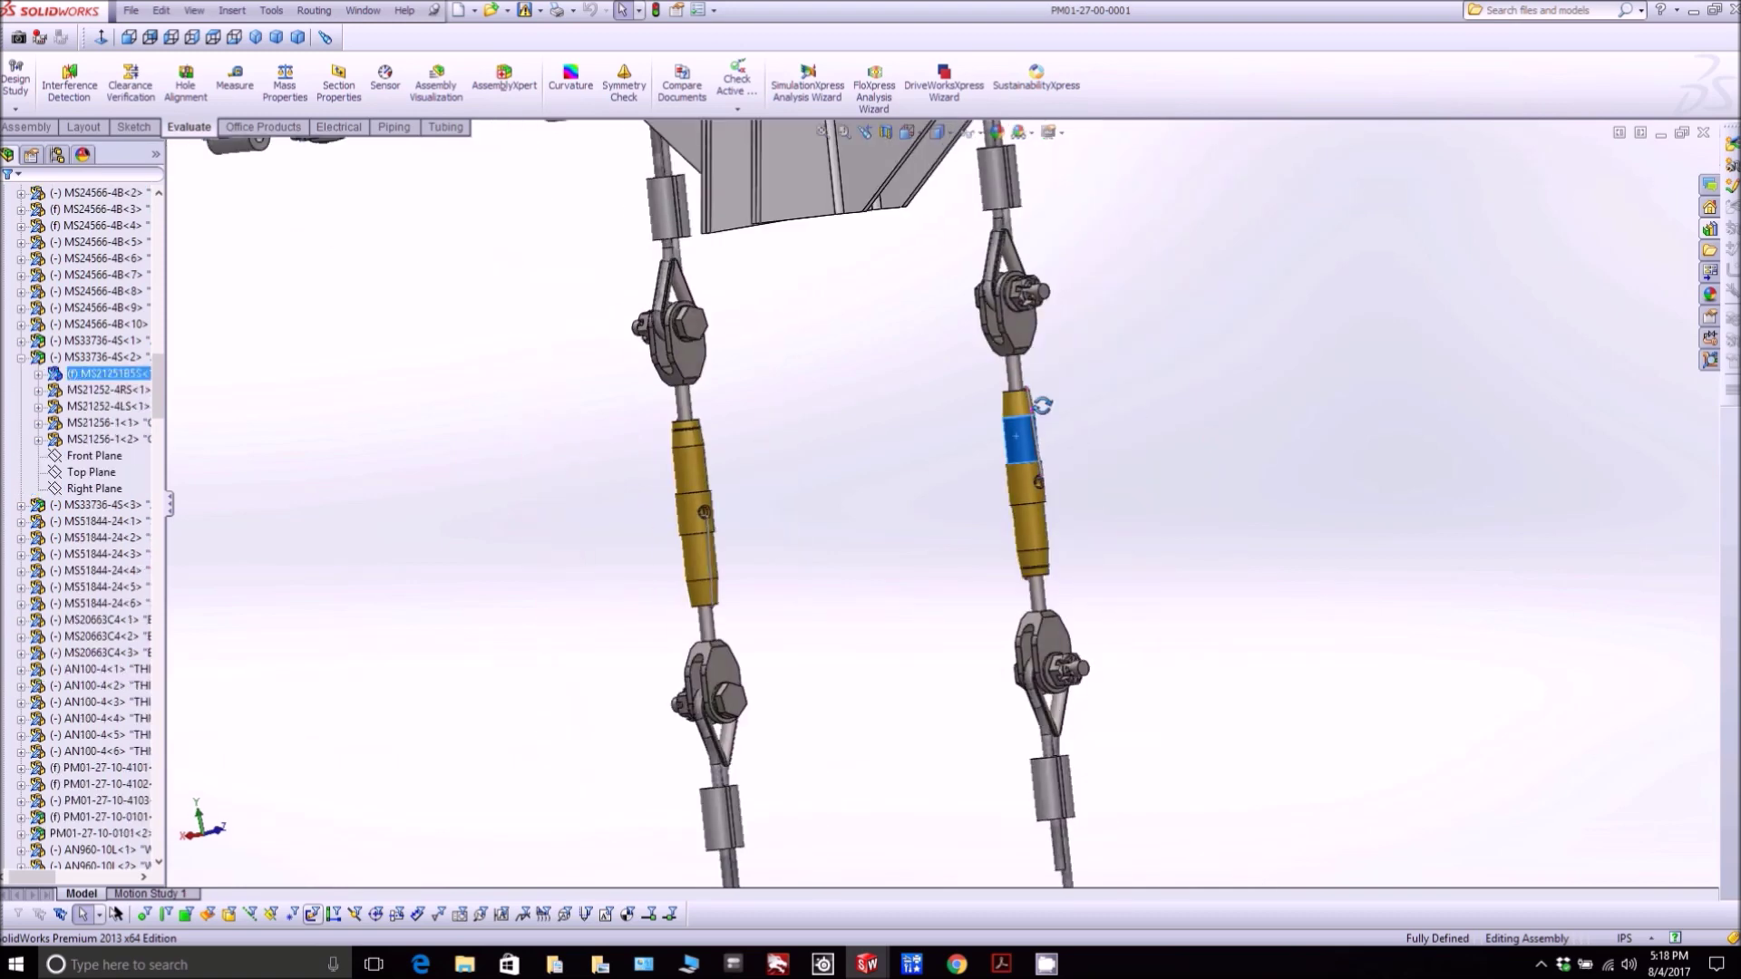
pyautogui.scroll(-10, 993, 314)
pyautogui.click(957, 245)
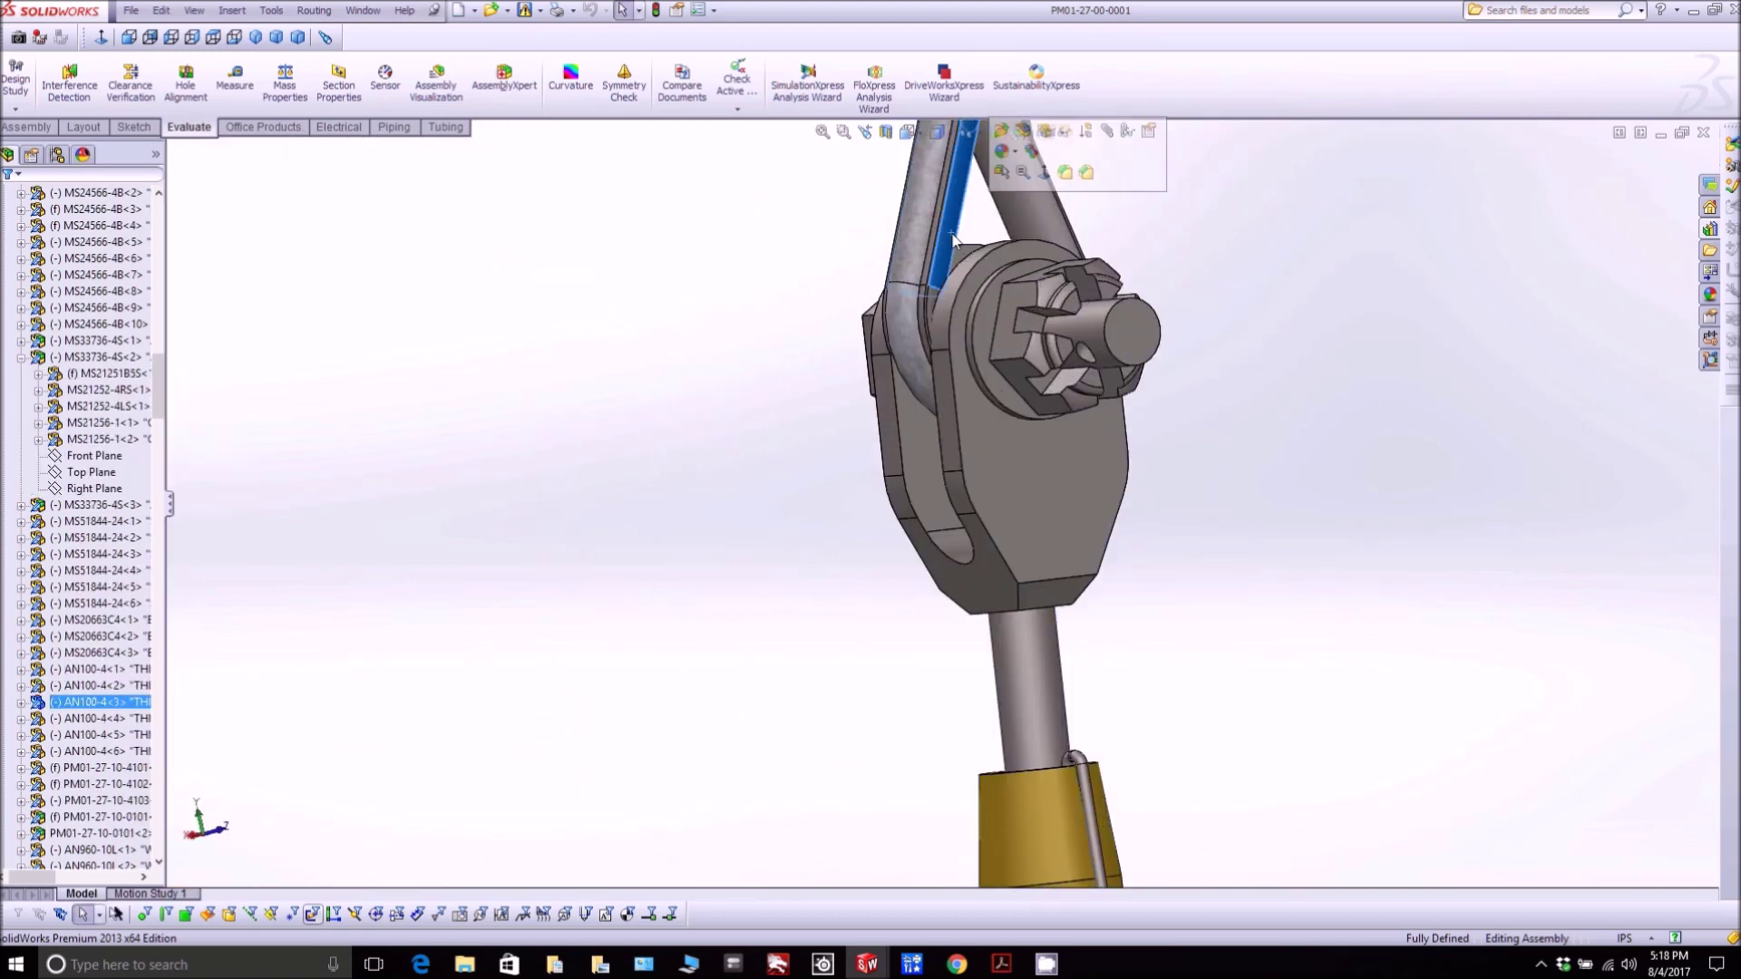
pyautogui.scroll(5, 961, 289)
pyautogui.scroll(-5, 977, 418)
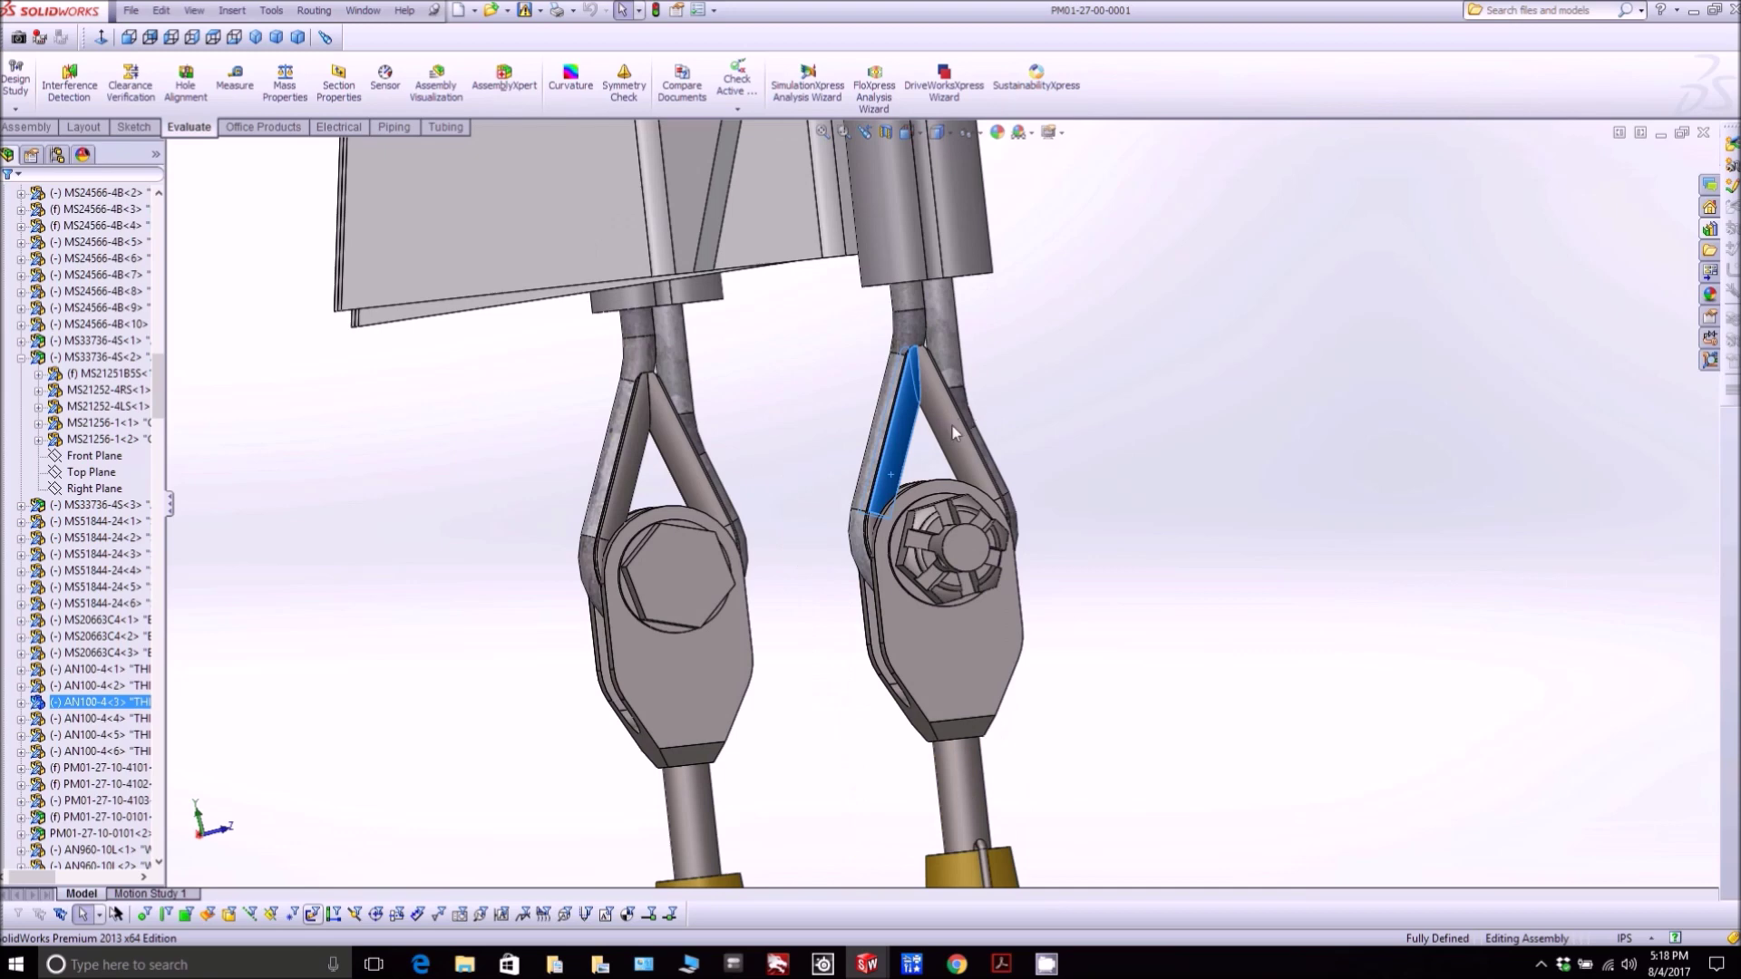
pyautogui.rightClick(952, 426)
pyautogui.click(1049, 595)
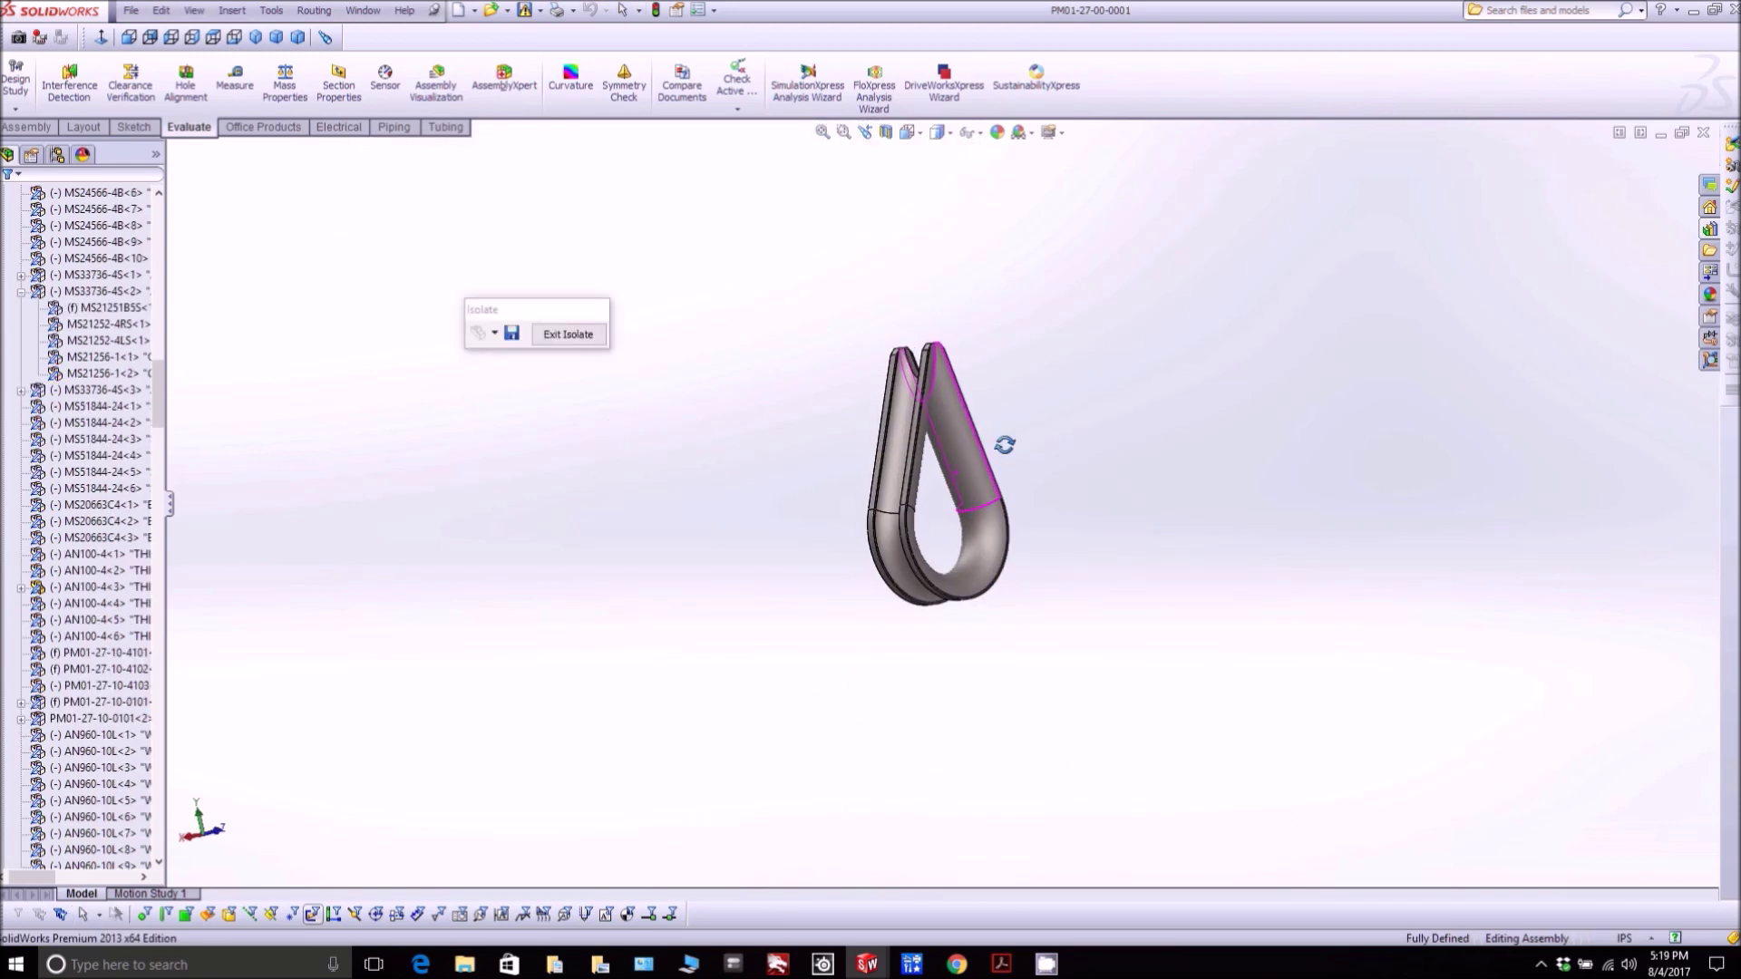
pyautogui.click(569, 335)
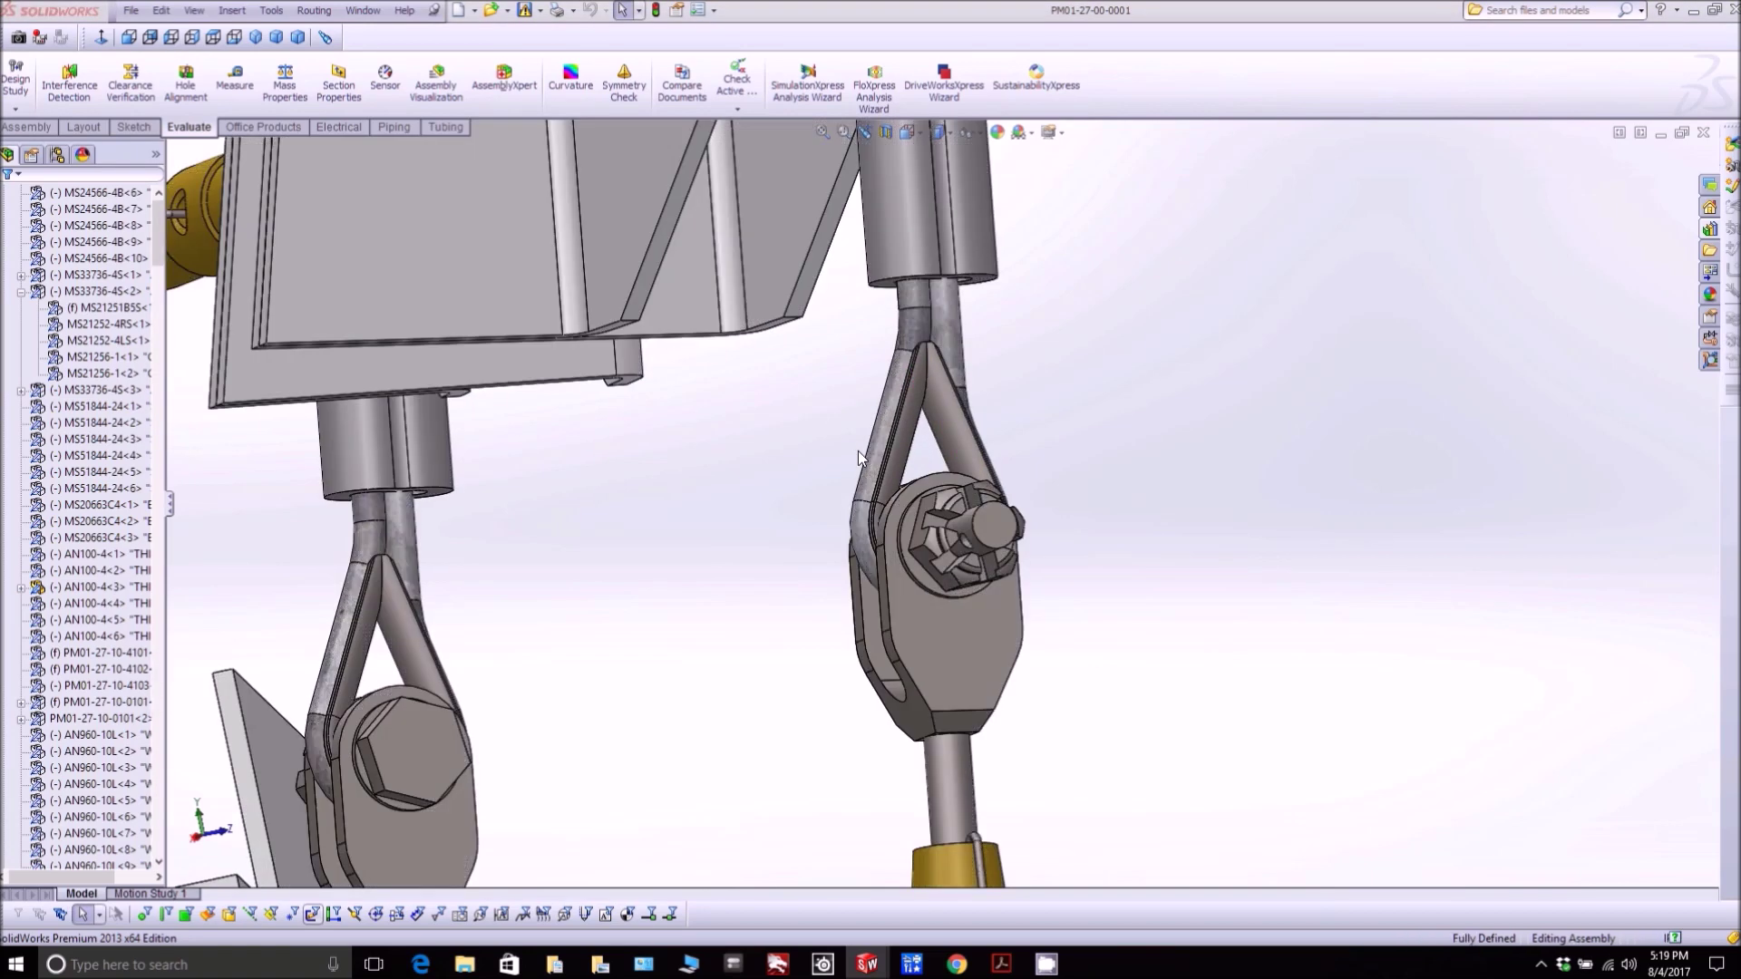
pyautogui.scroll(3, 884, 539)
pyautogui.moveTo(884, 539); pyautogui.dragTo(991, 559, button='middle')
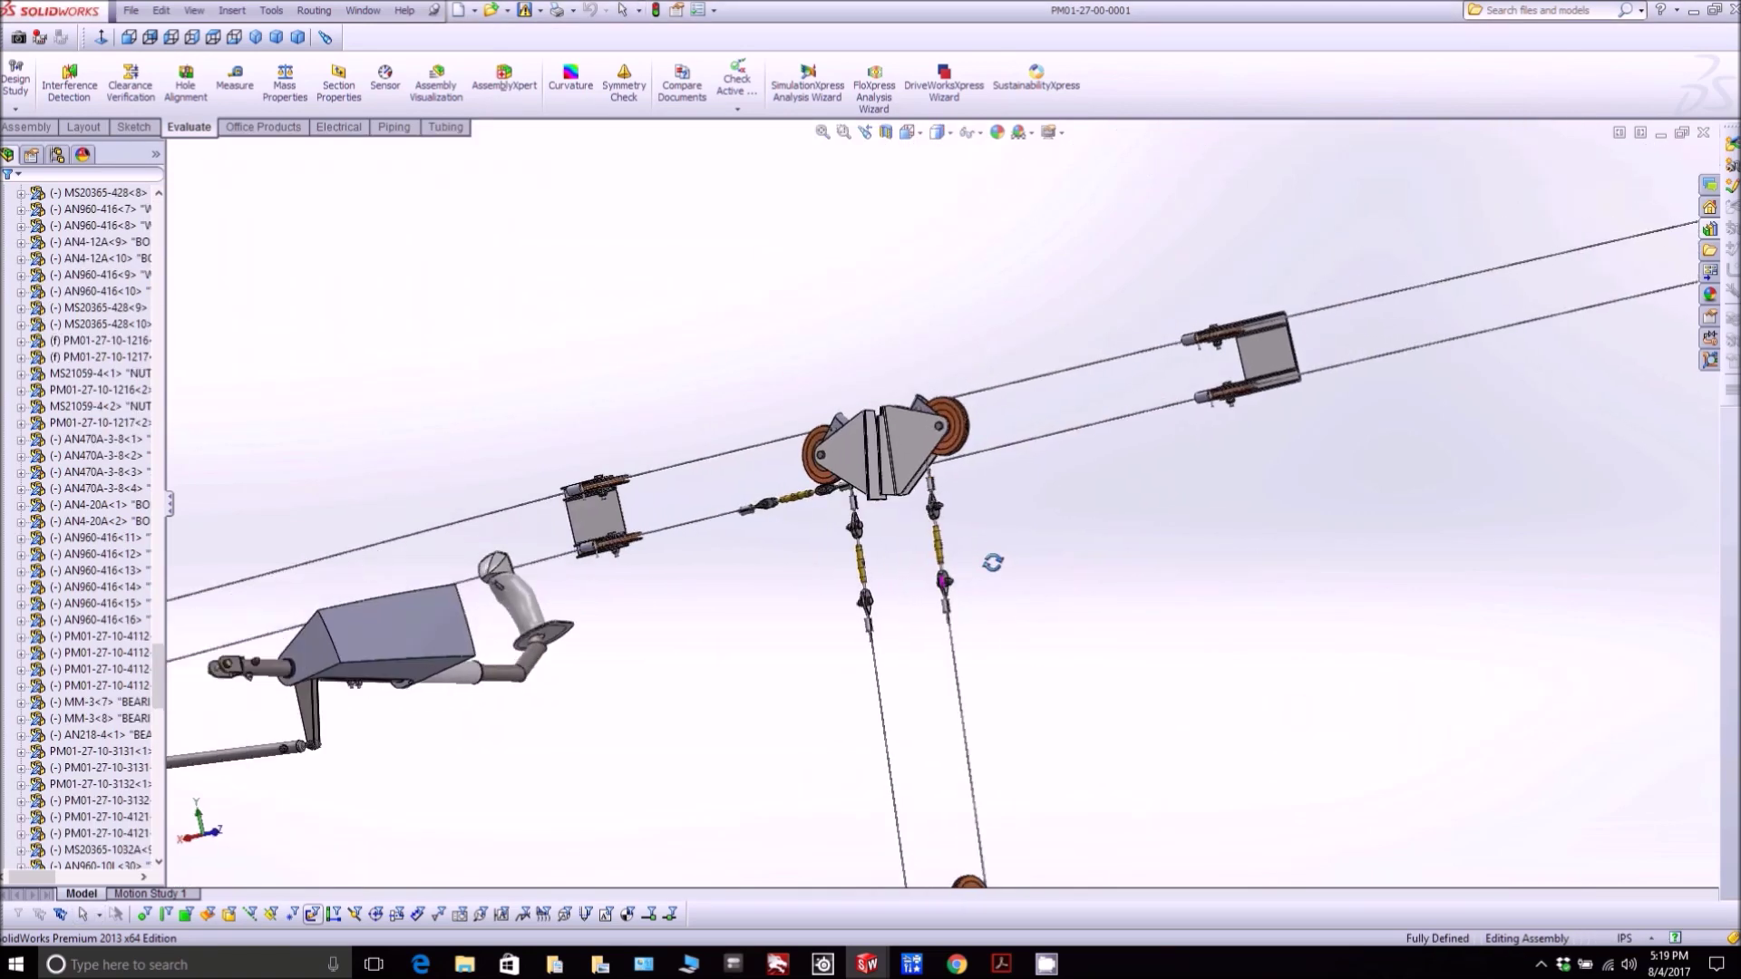
pyautogui.scroll(-3, 1001, 571)
pyautogui.scroll(3, 1000, 571)
pyautogui.moveTo(938, 662); pyautogui.dragTo(964, 699, button='middle')
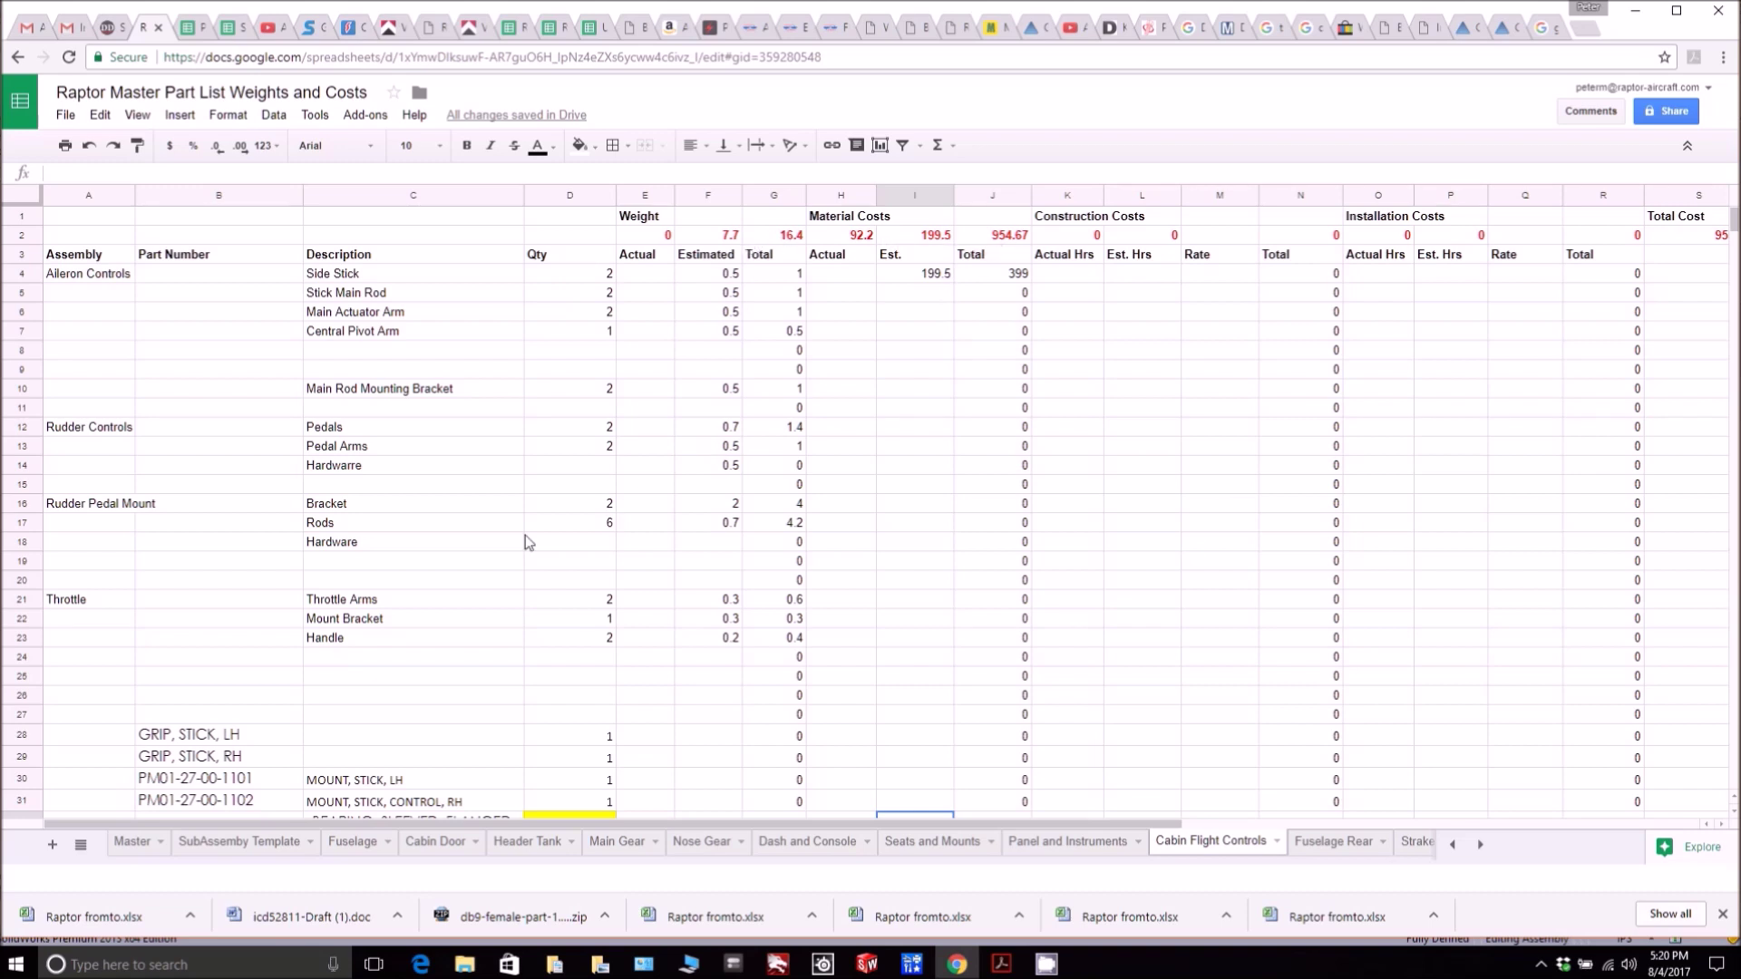
pyautogui.scroll(-5, 516, 544)
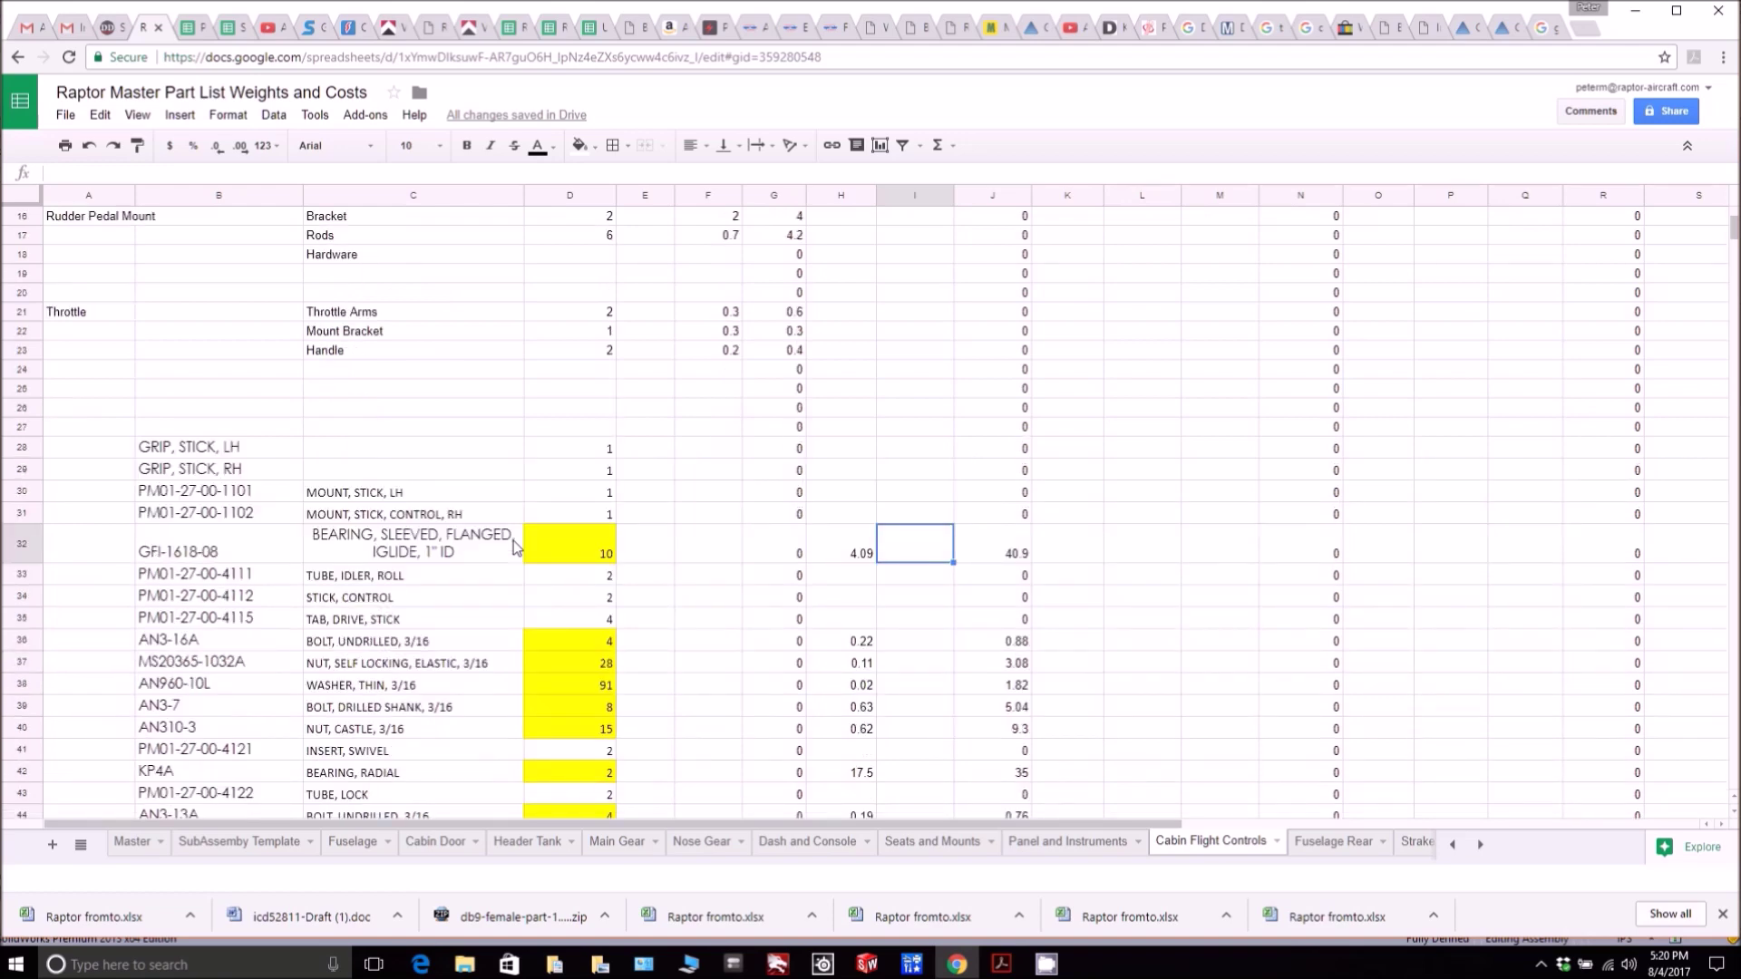
pyautogui.scroll(-2, 513, 540)
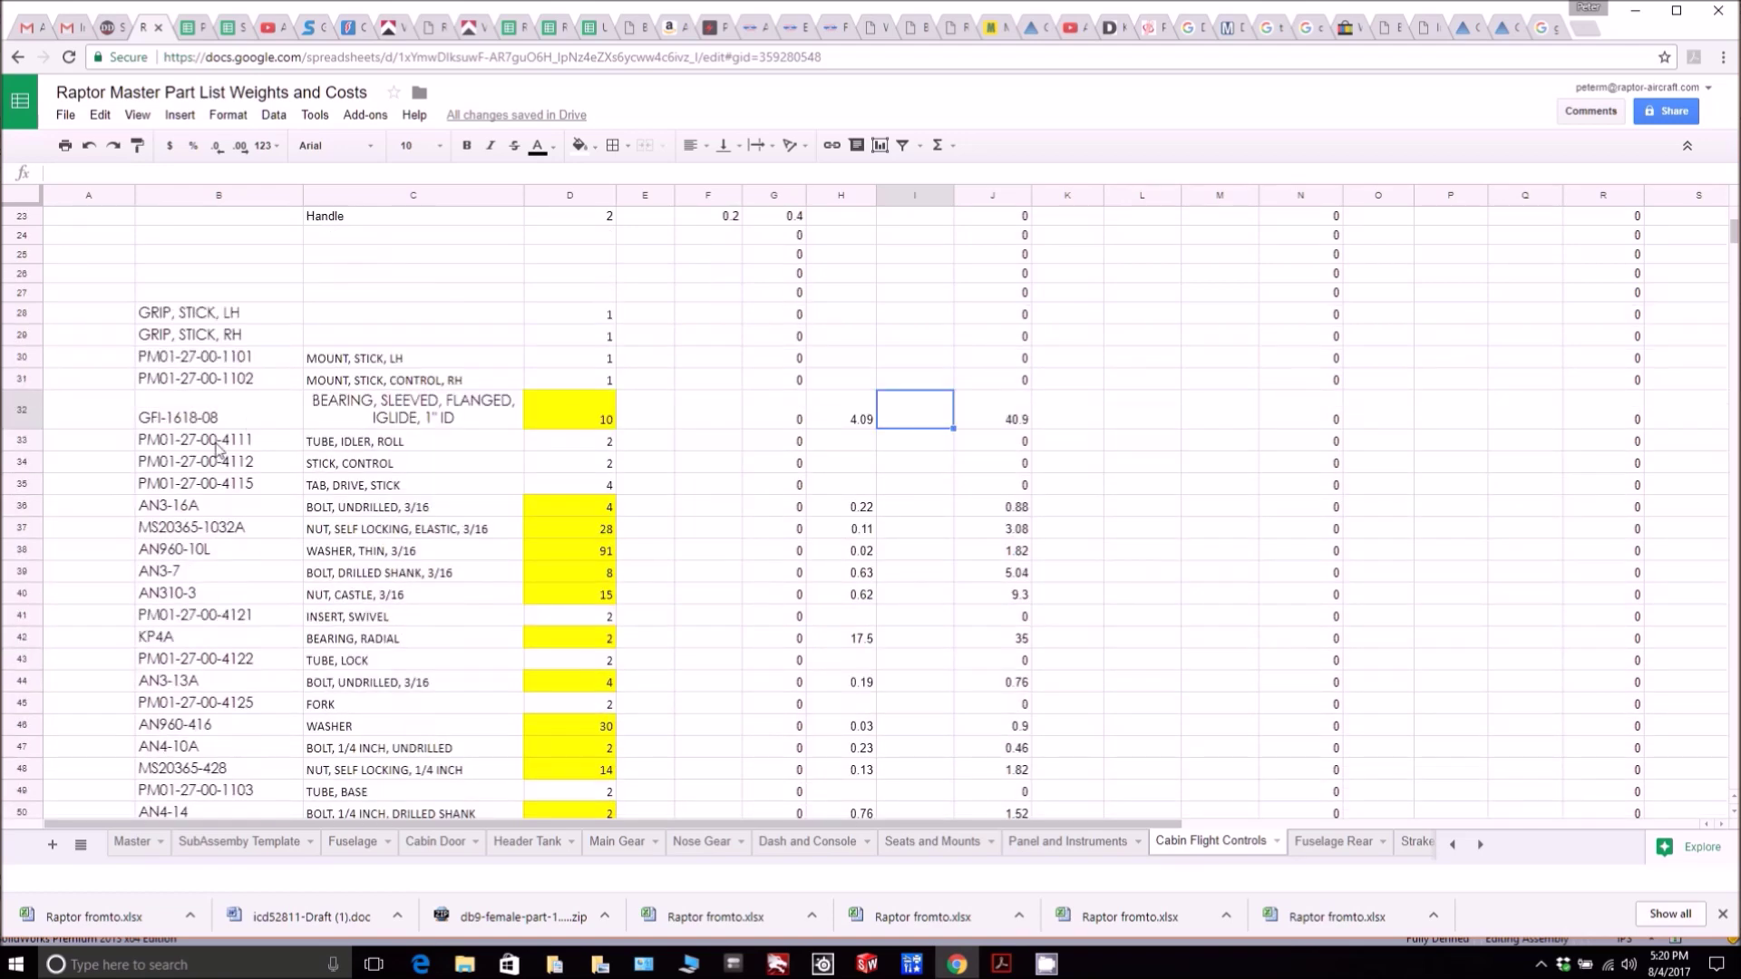
pyautogui.click(208, 363)
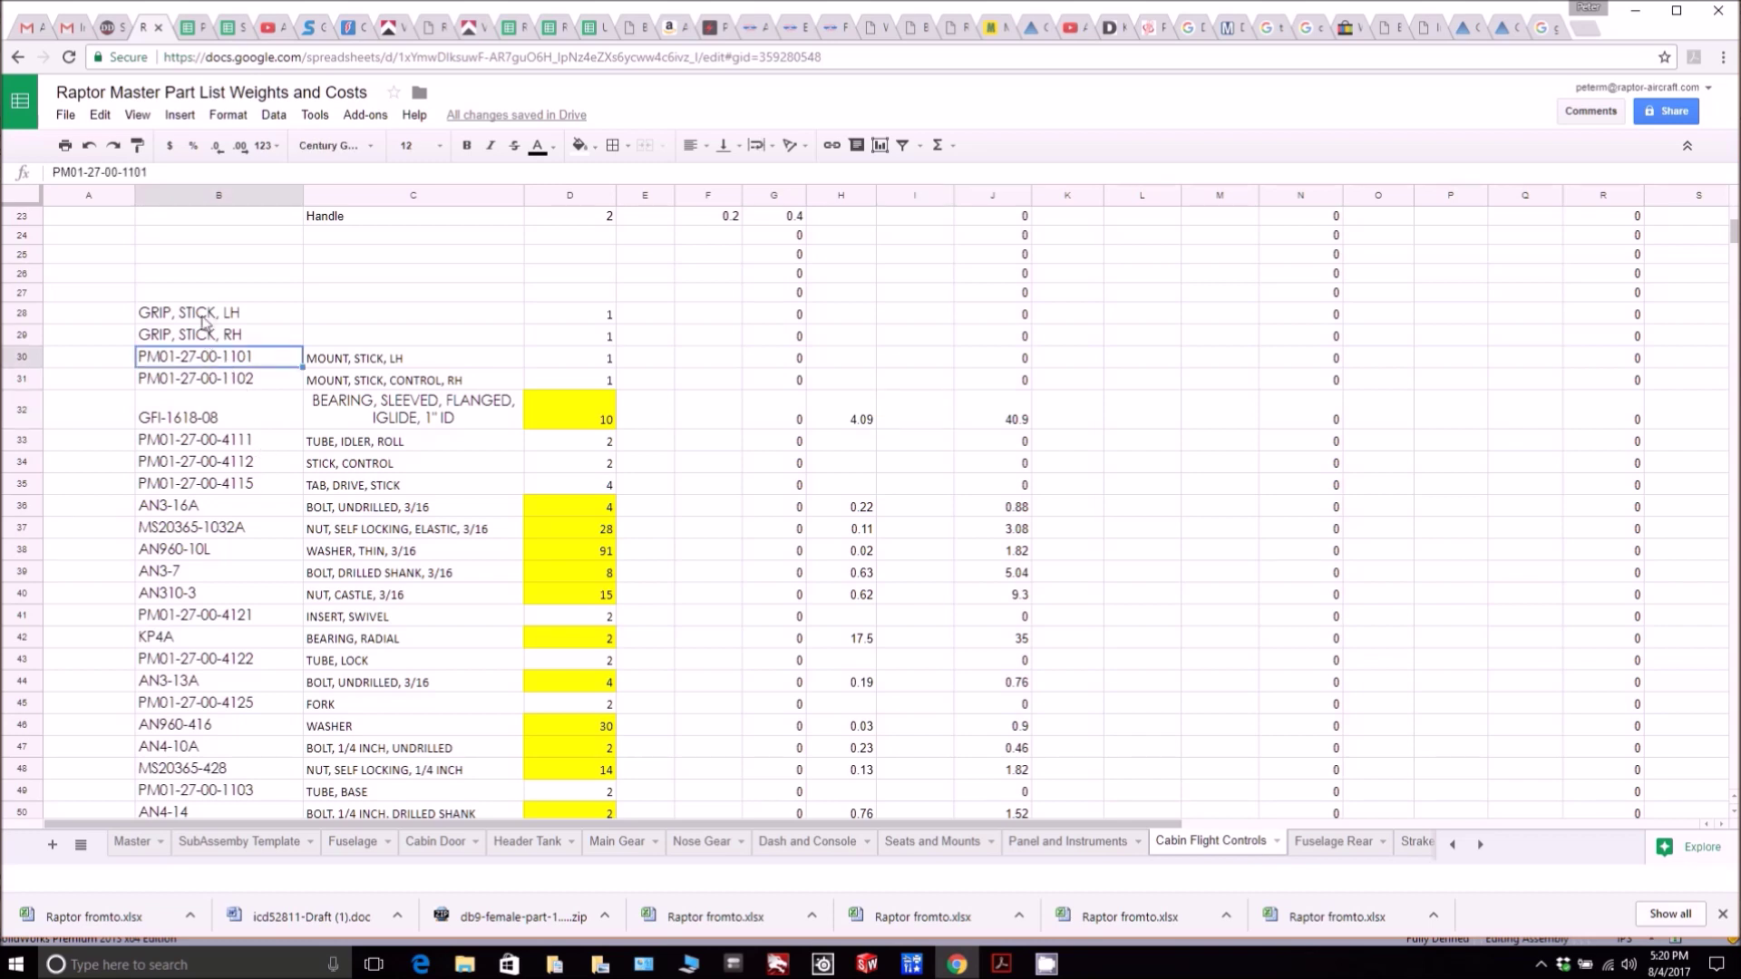
pyautogui.click(199, 512)
pyautogui.scroll(-1, 248, 558)
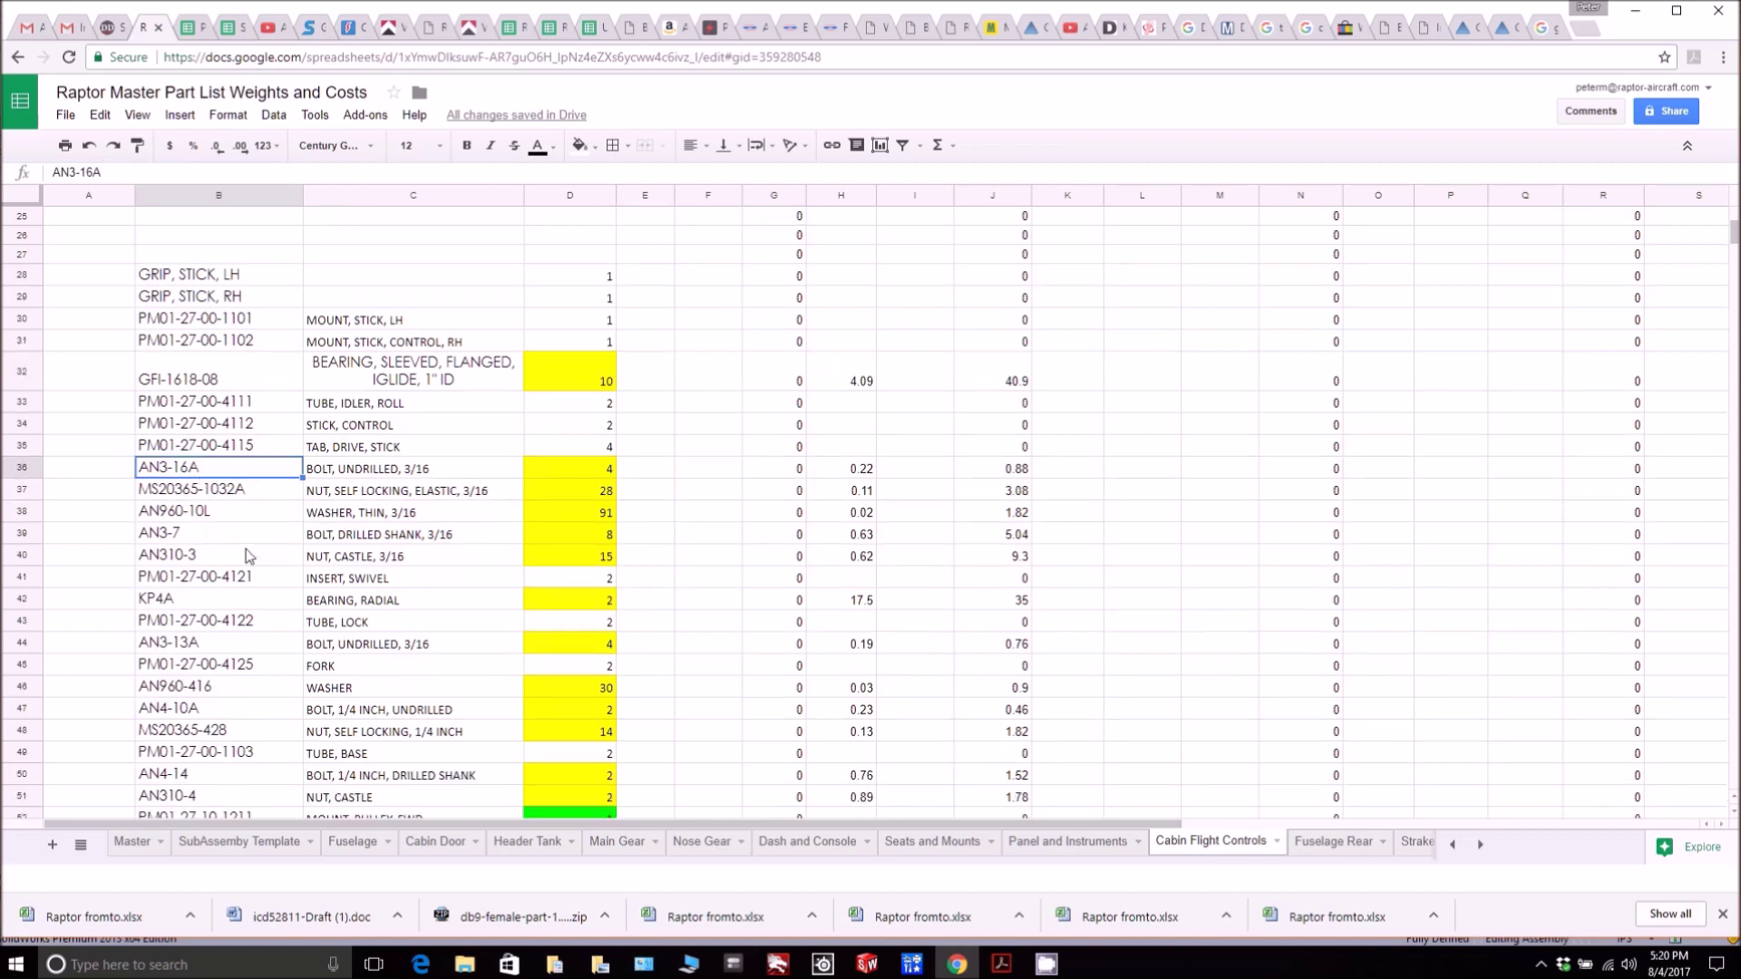
pyautogui.click(214, 384)
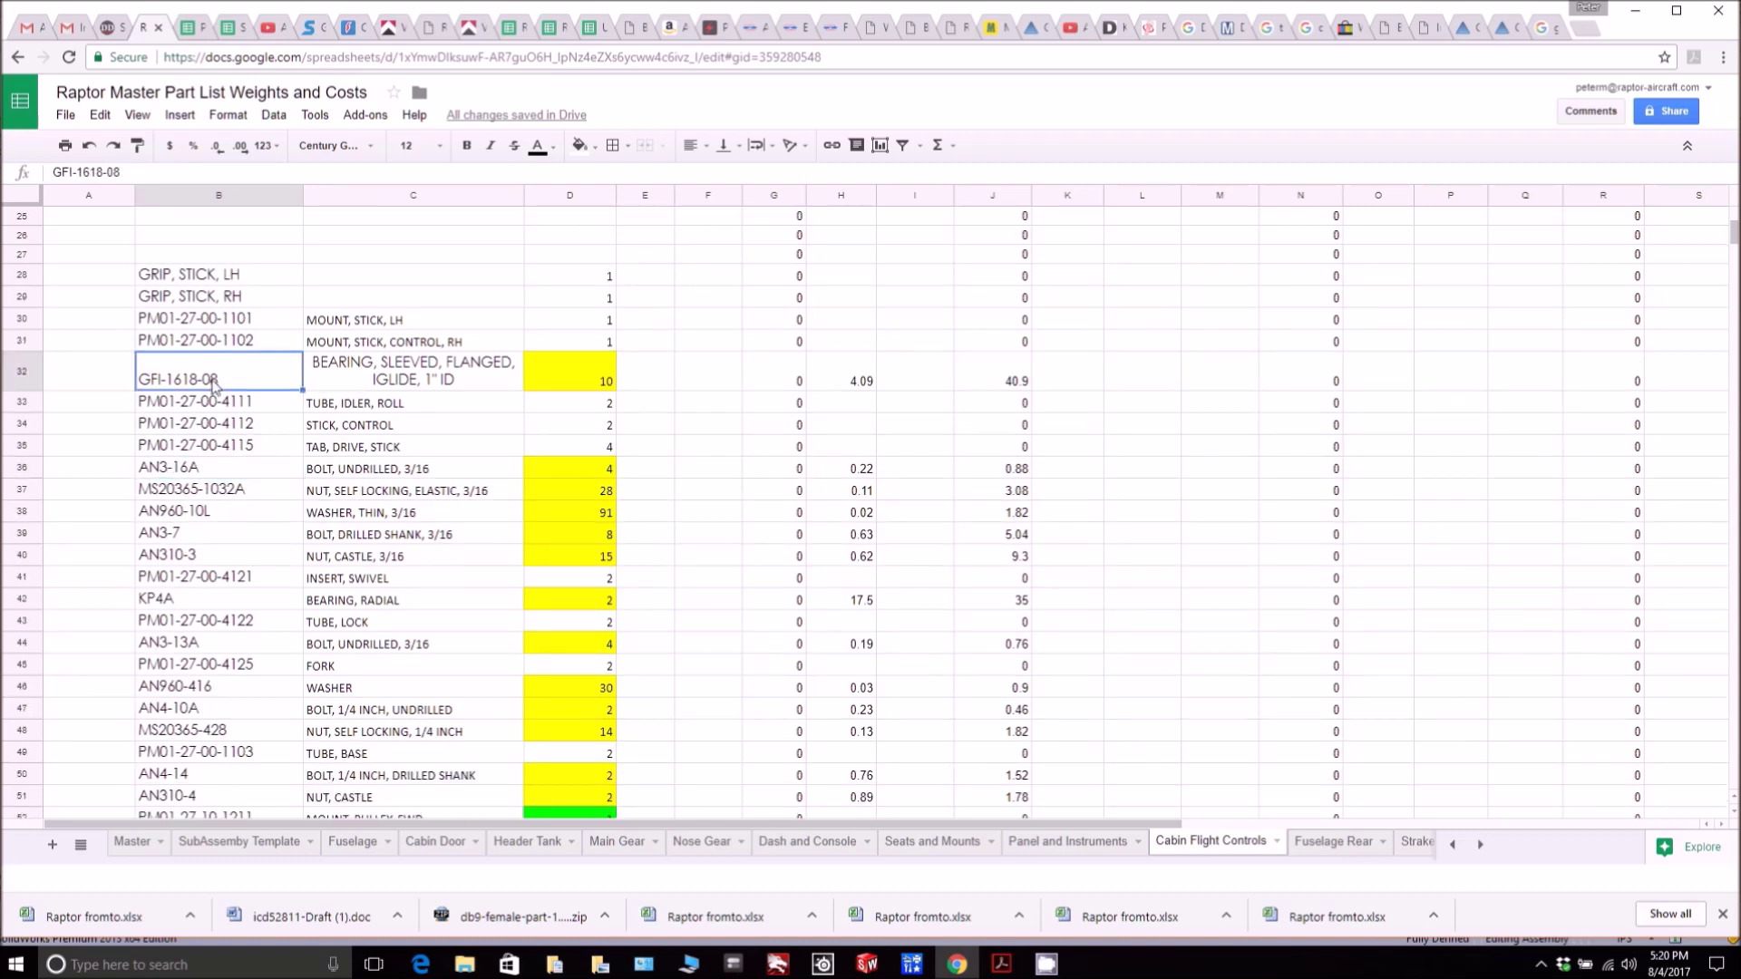
pyautogui.click(584, 382)
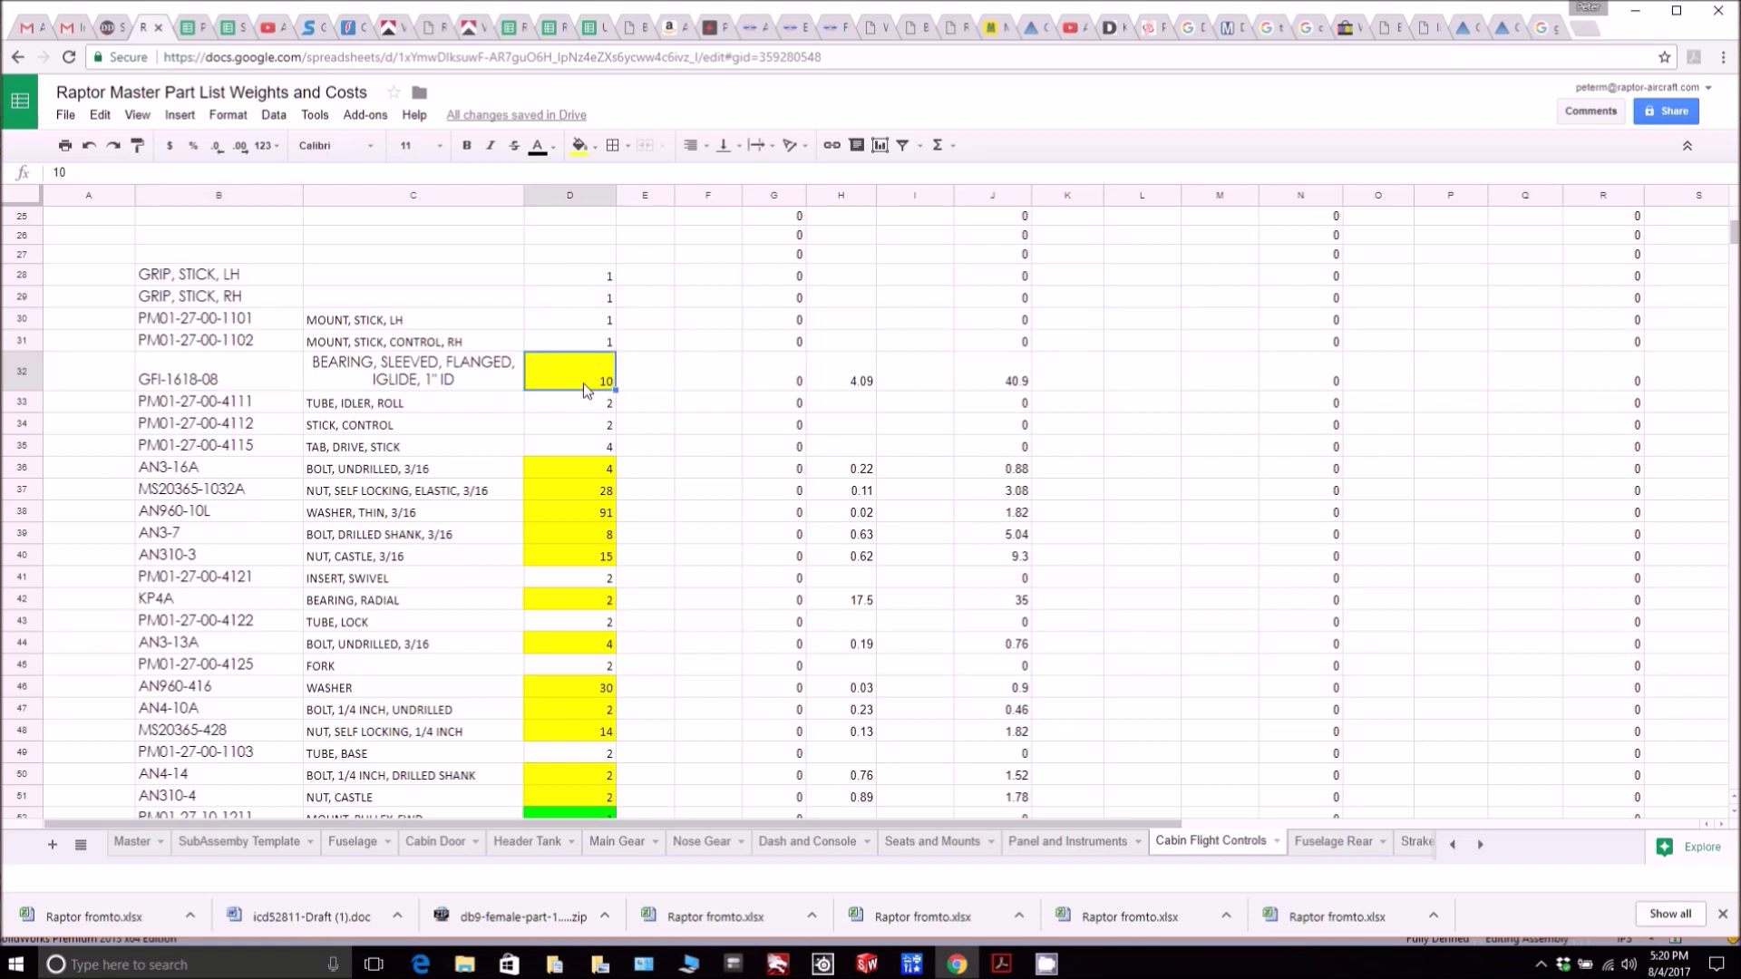
pyautogui.click(862, 379)
pyautogui.click(984, 381)
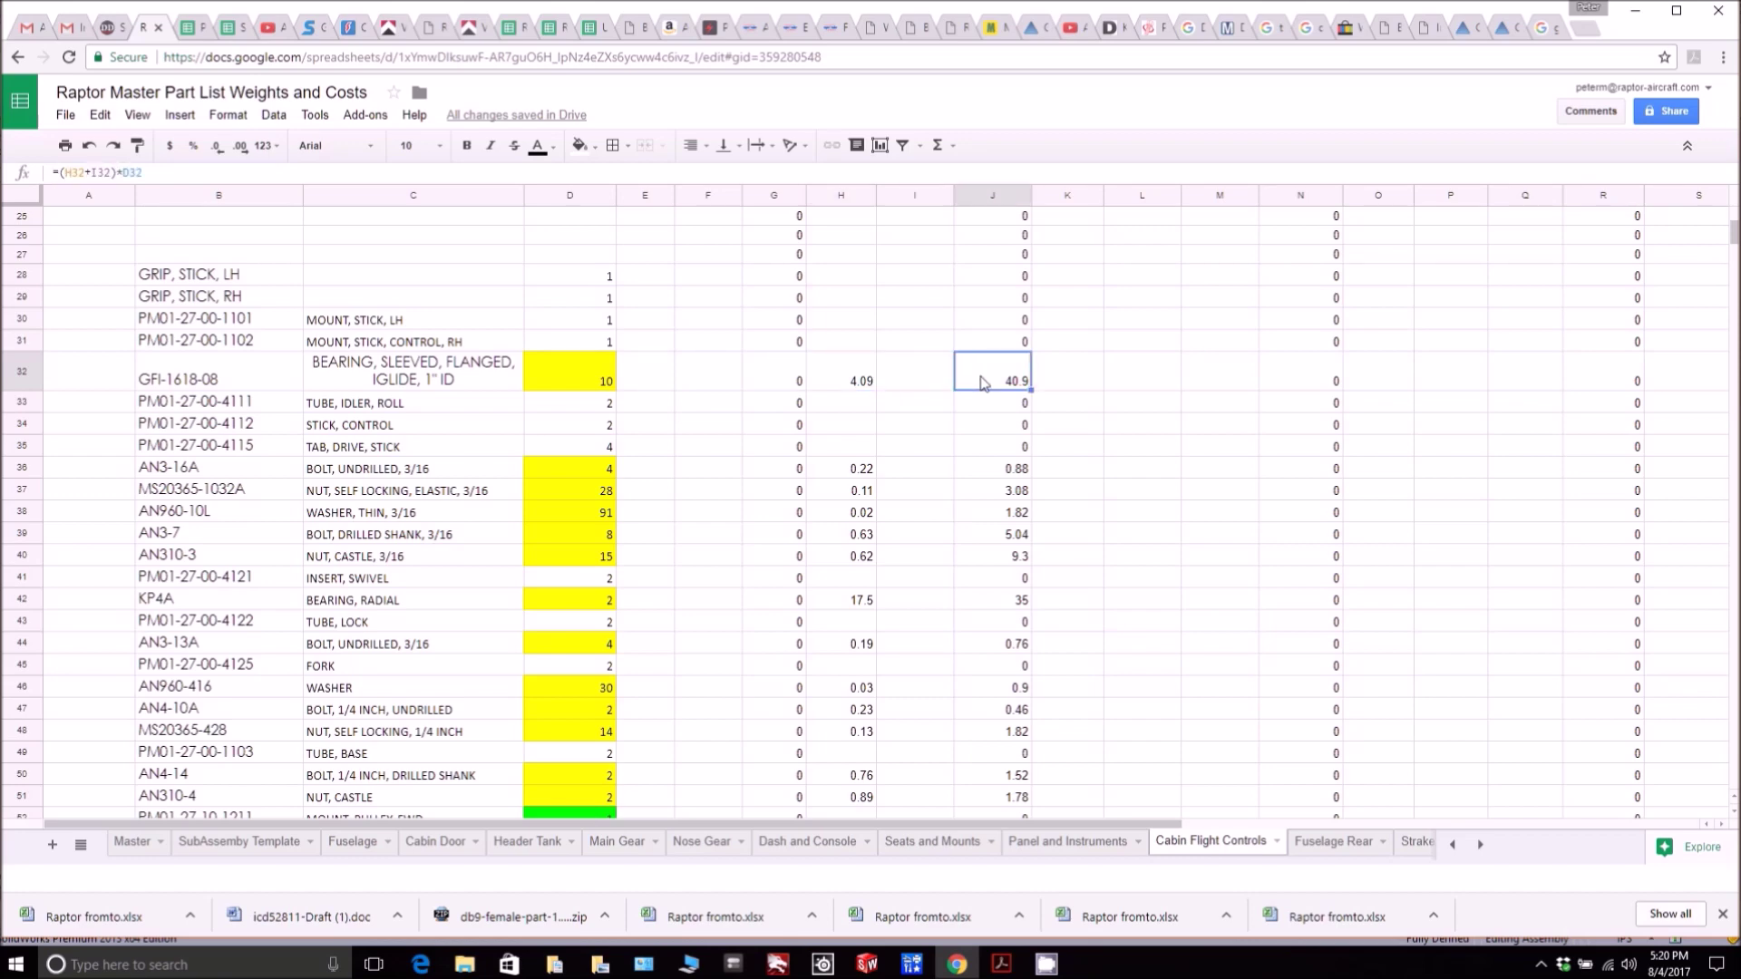
pyautogui.scroll(-1, 659, 476)
pyautogui.scroll(-1, 660, 476)
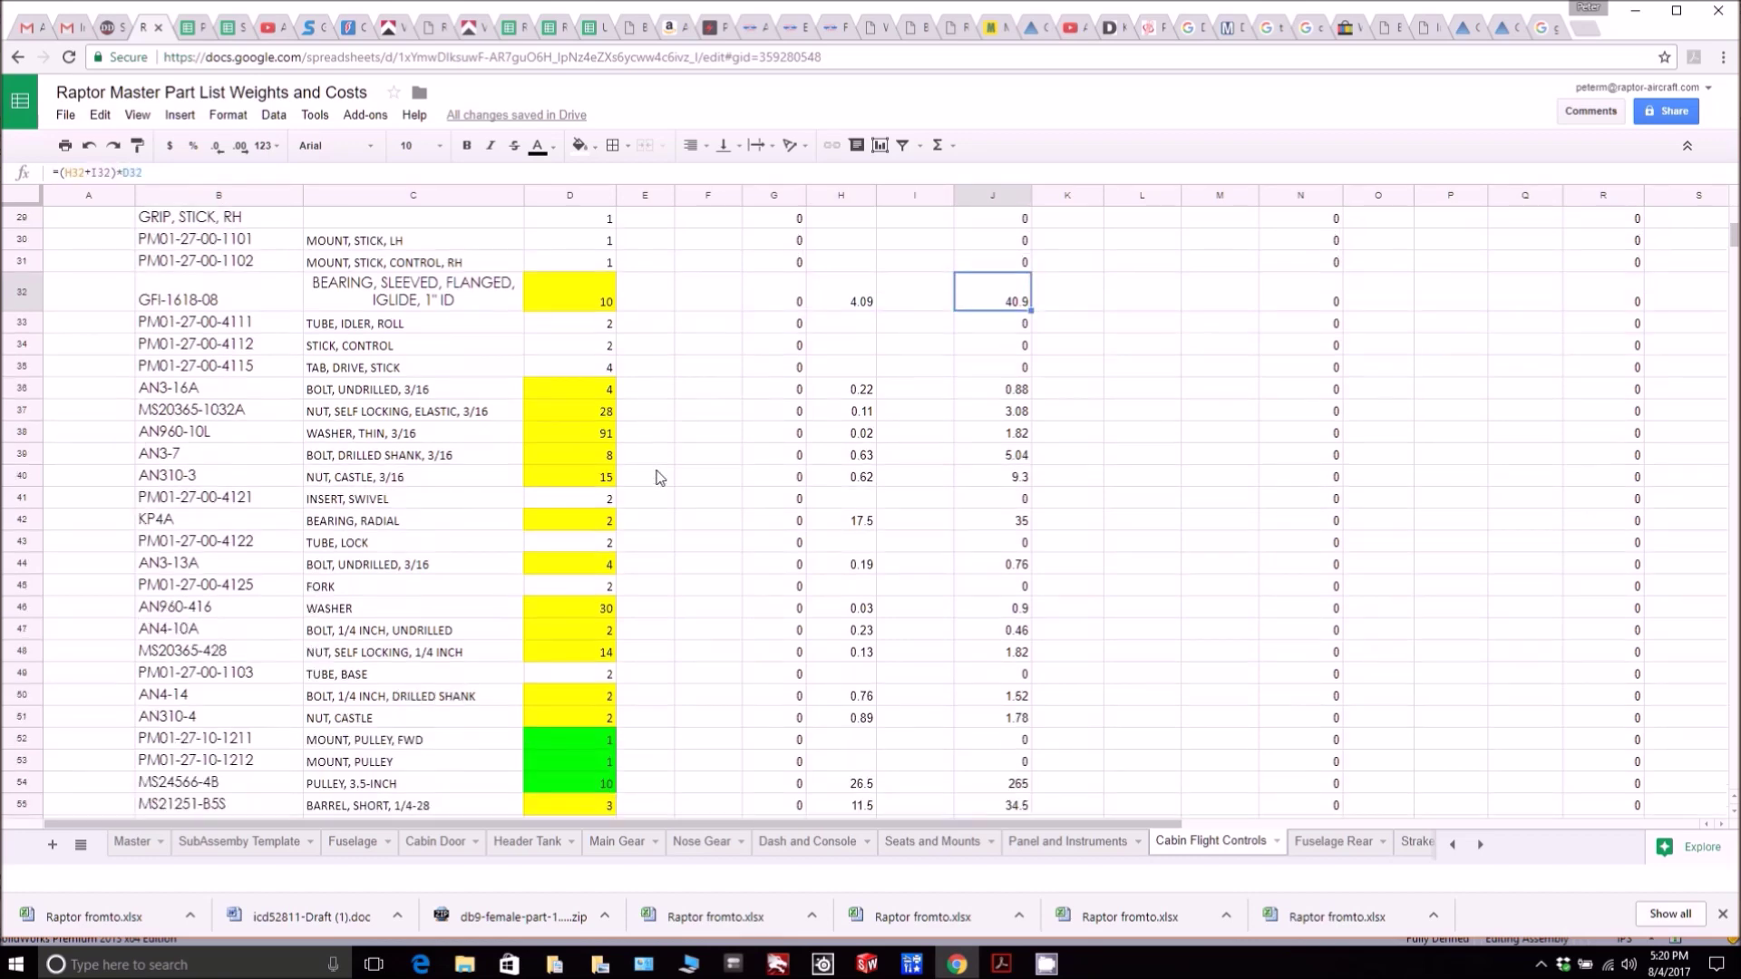
pyautogui.scroll(-2, 660, 478)
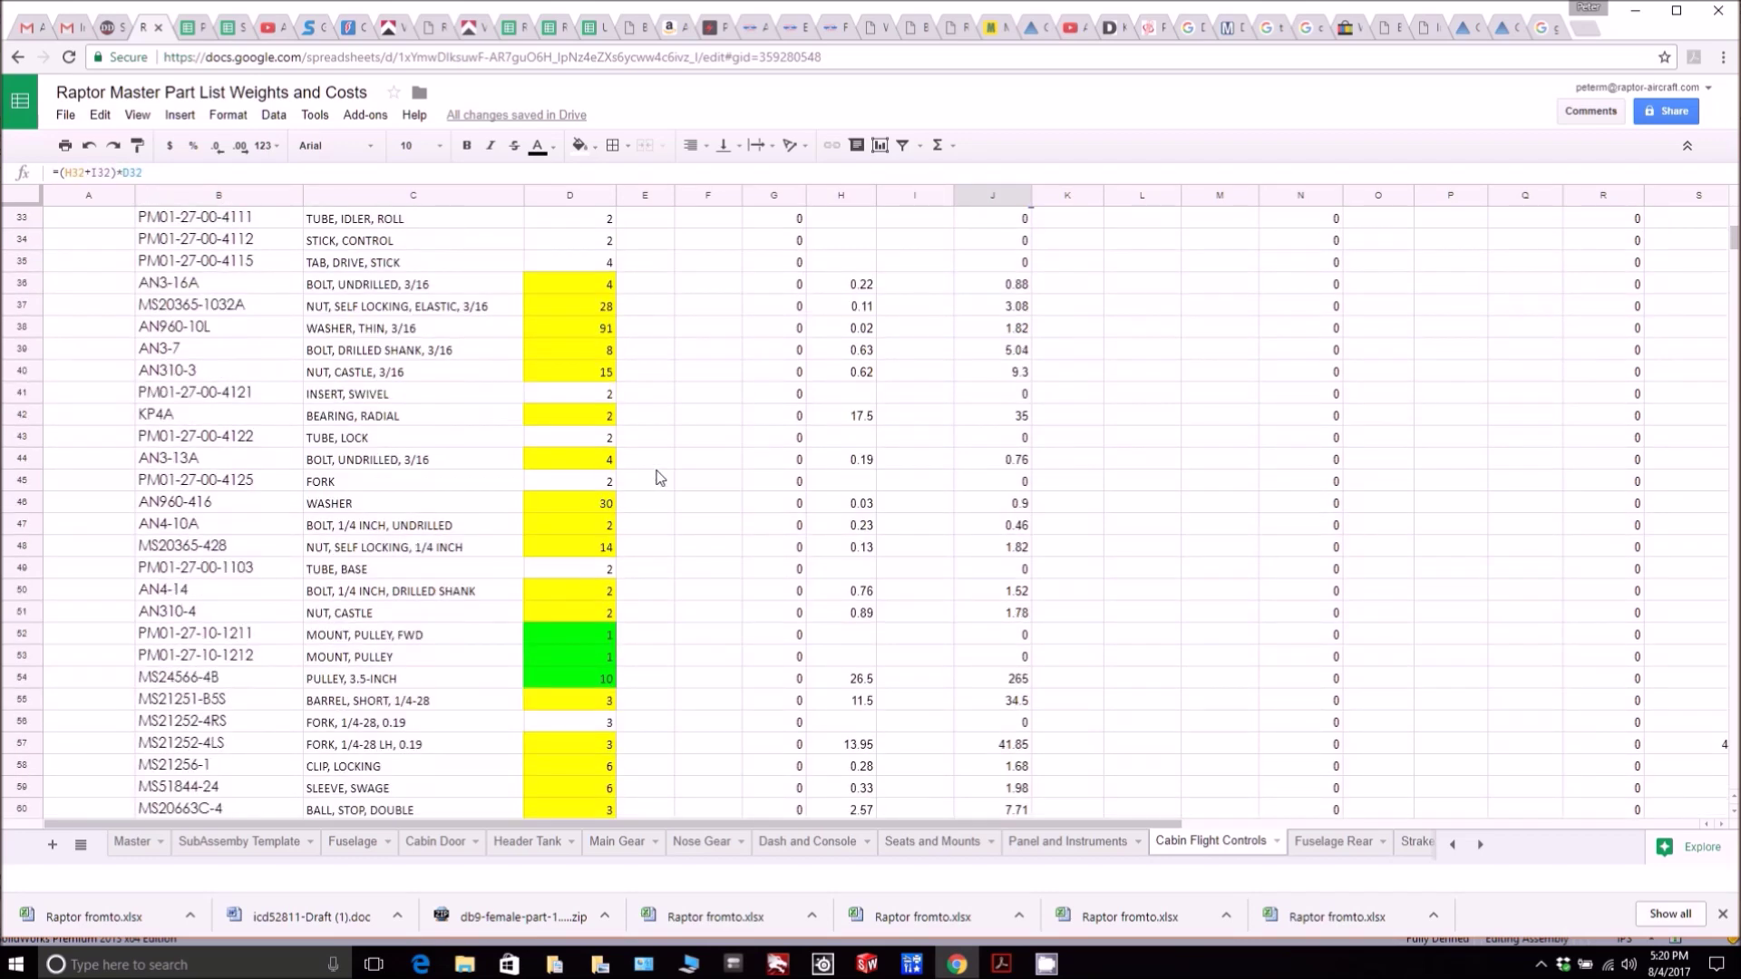
pyautogui.scroll(-3, 660, 477)
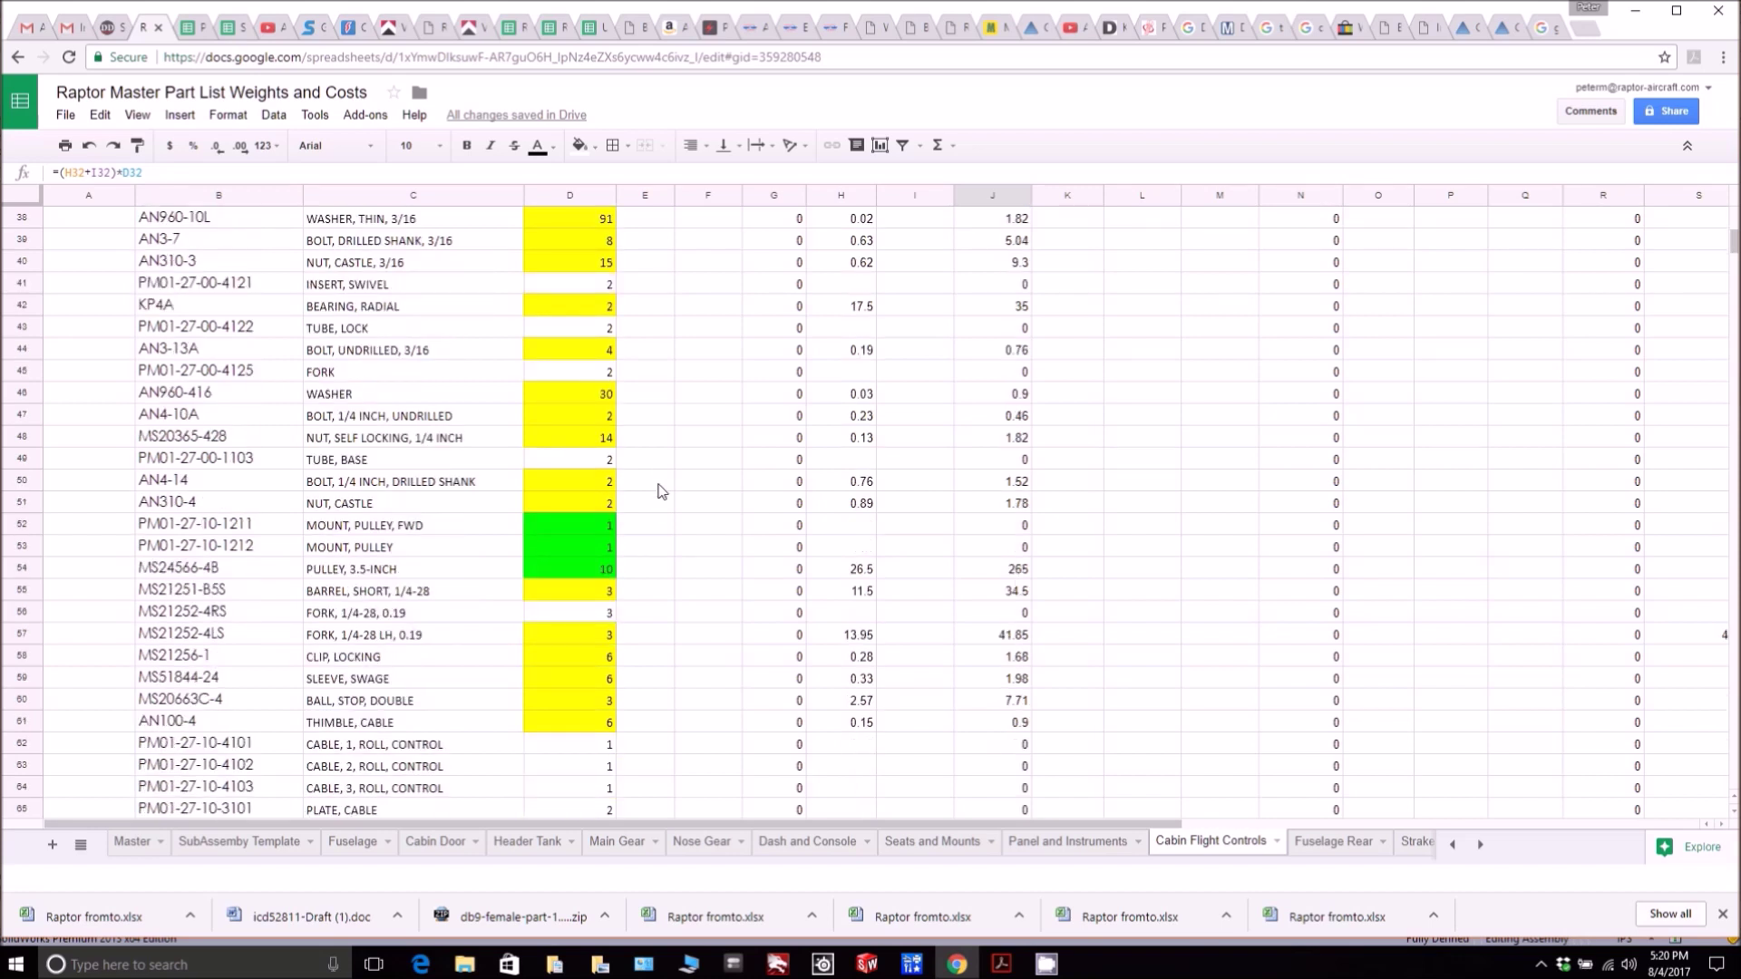
pyautogui.scroll(-1, 659, 491)
pyautogui.click(557, 487)
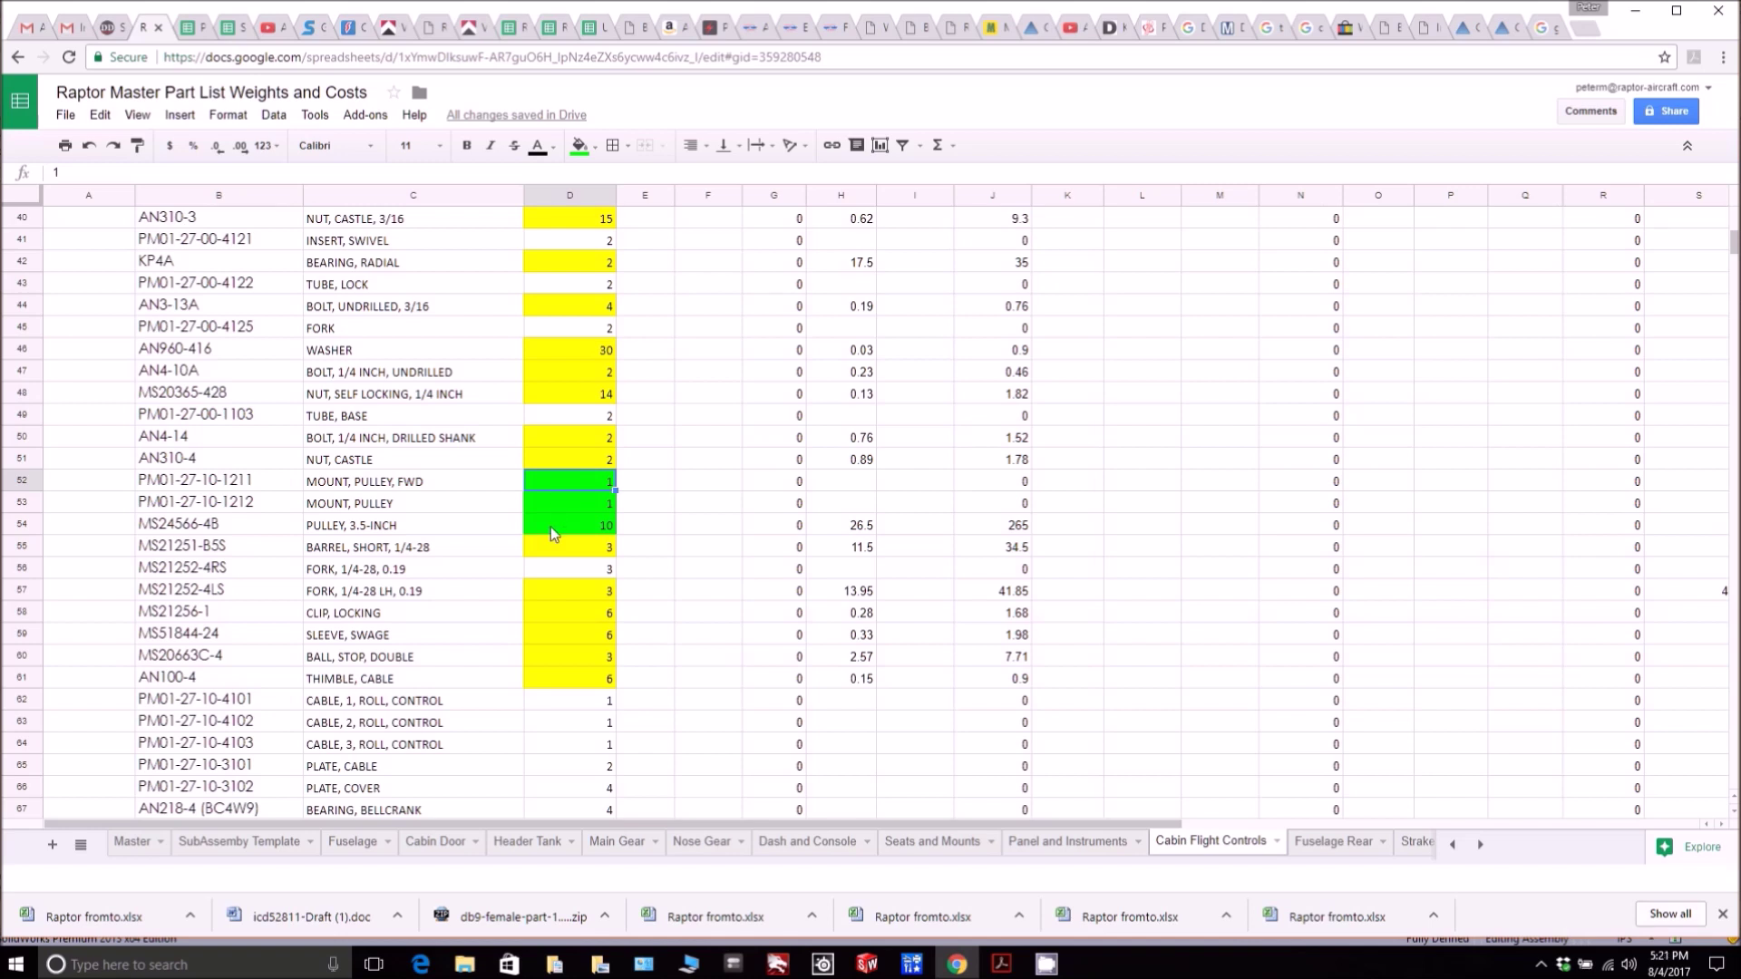
pyautogui.click(551, 526)
pyautogui.scroll(-3, 717, 514)
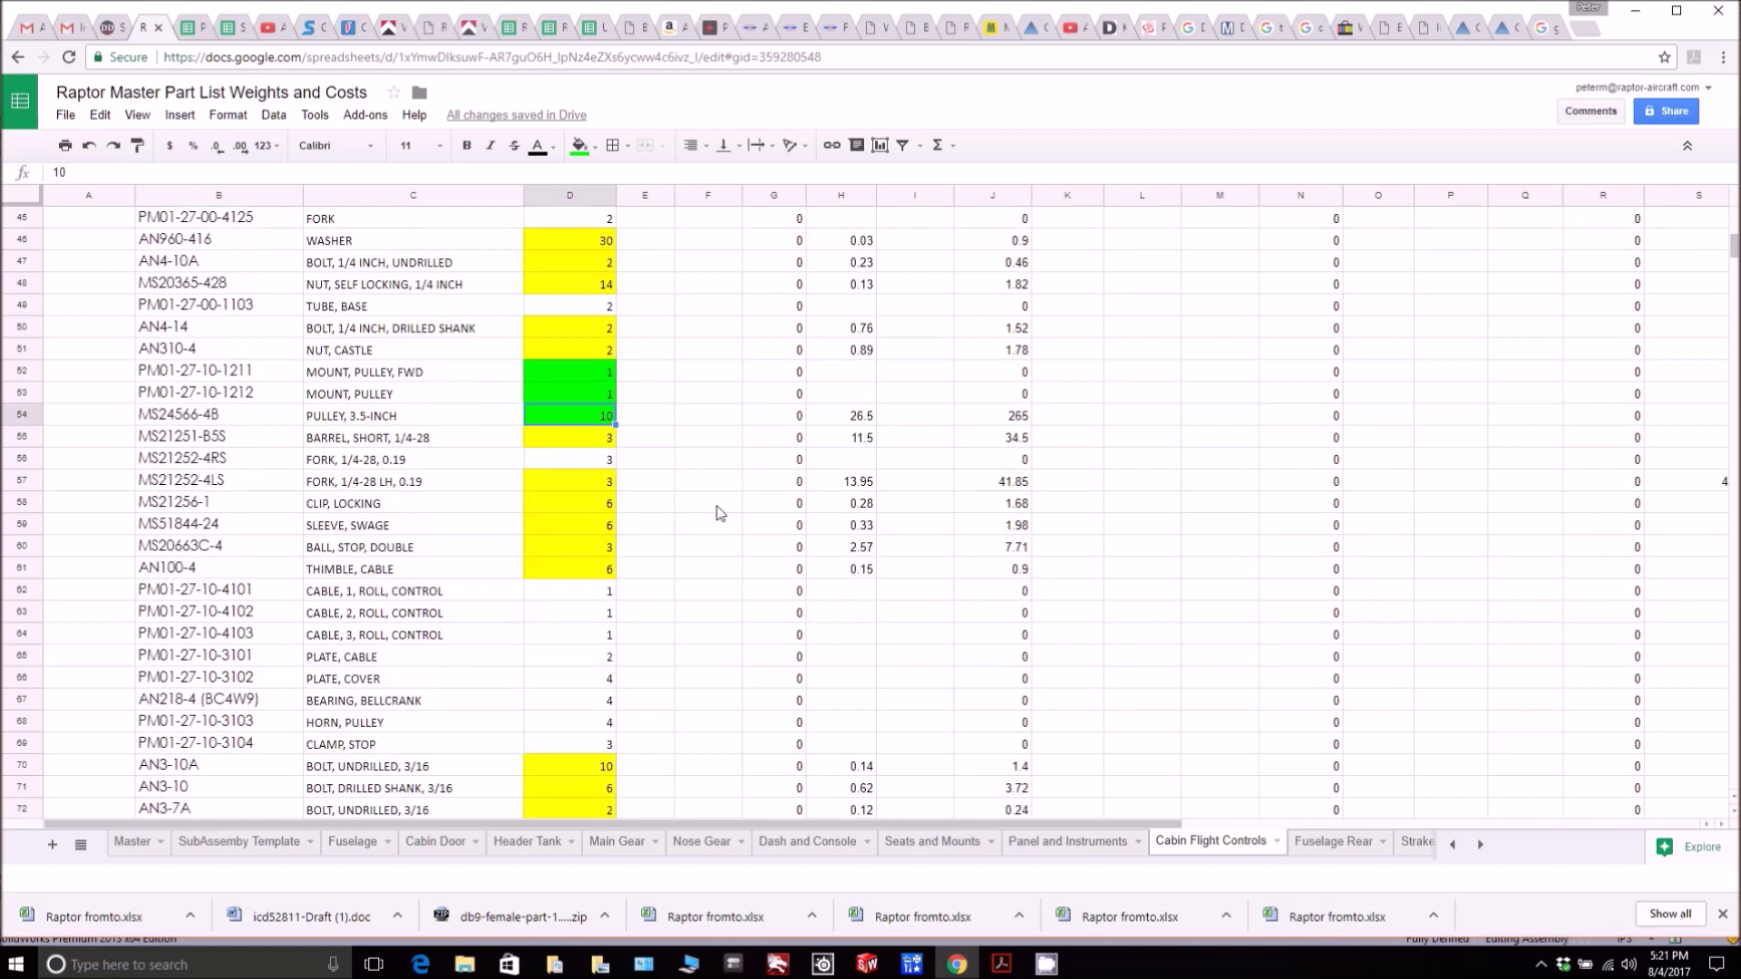
pyautogui.click(835, 420)
pyautogui.scroll(-3, 729, 504)
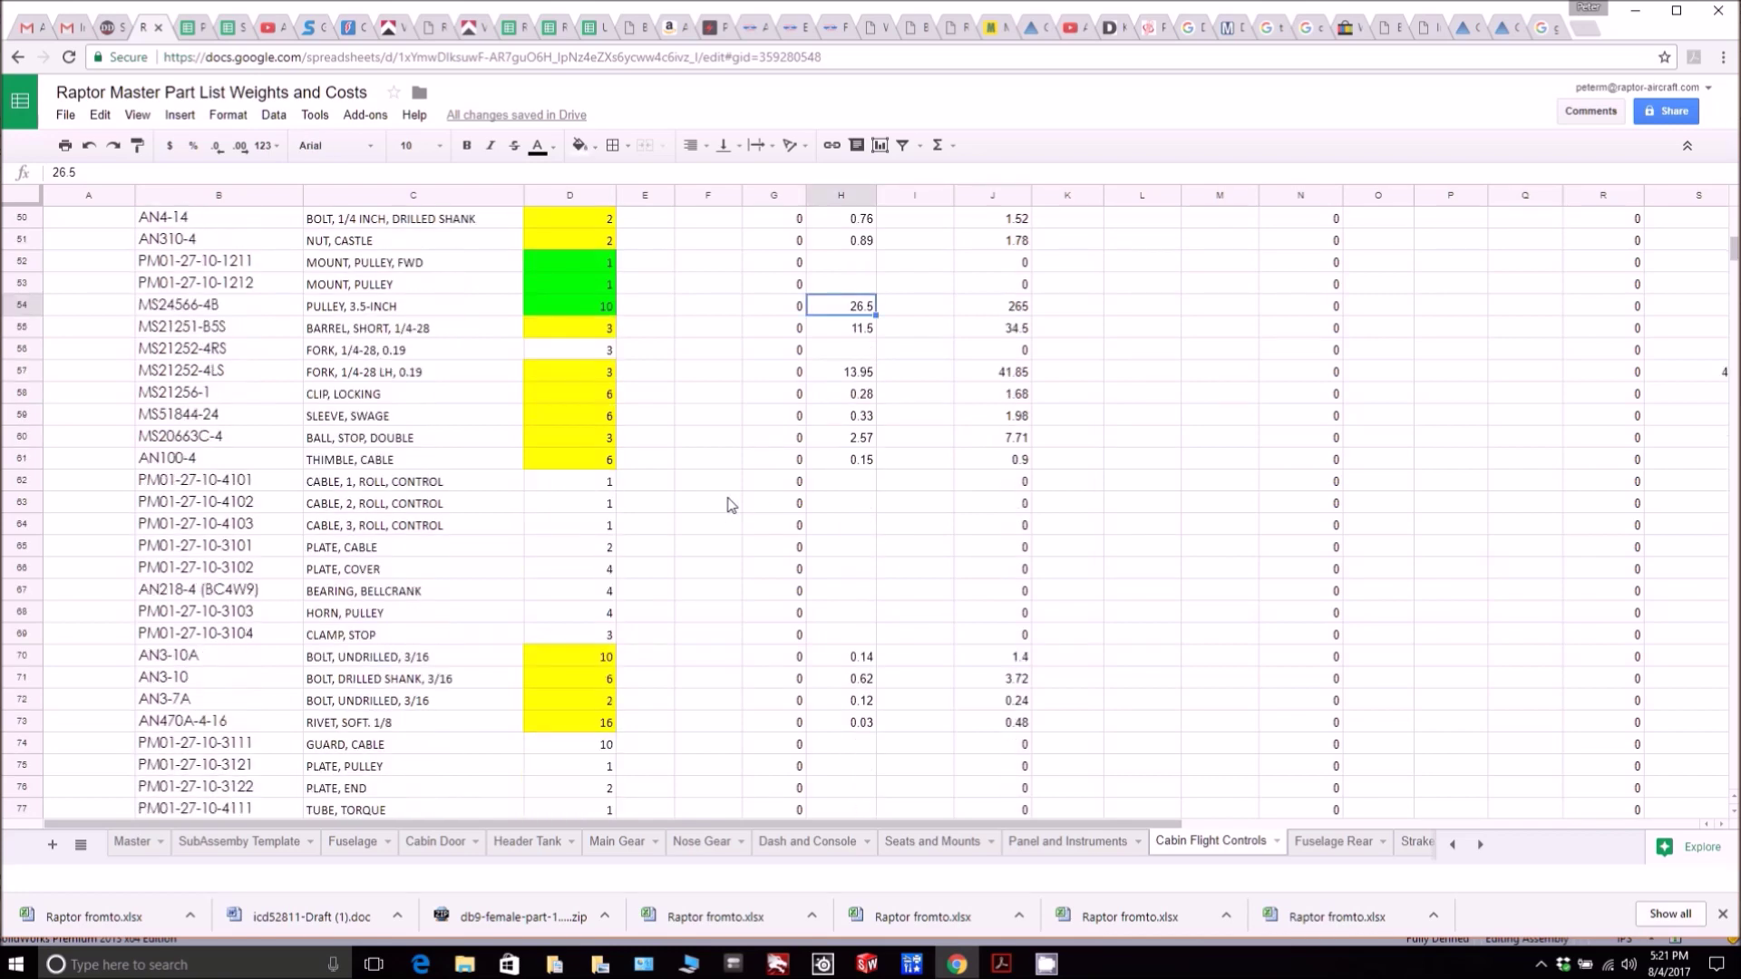
pyautogui.scroll(-1, 731, 506)
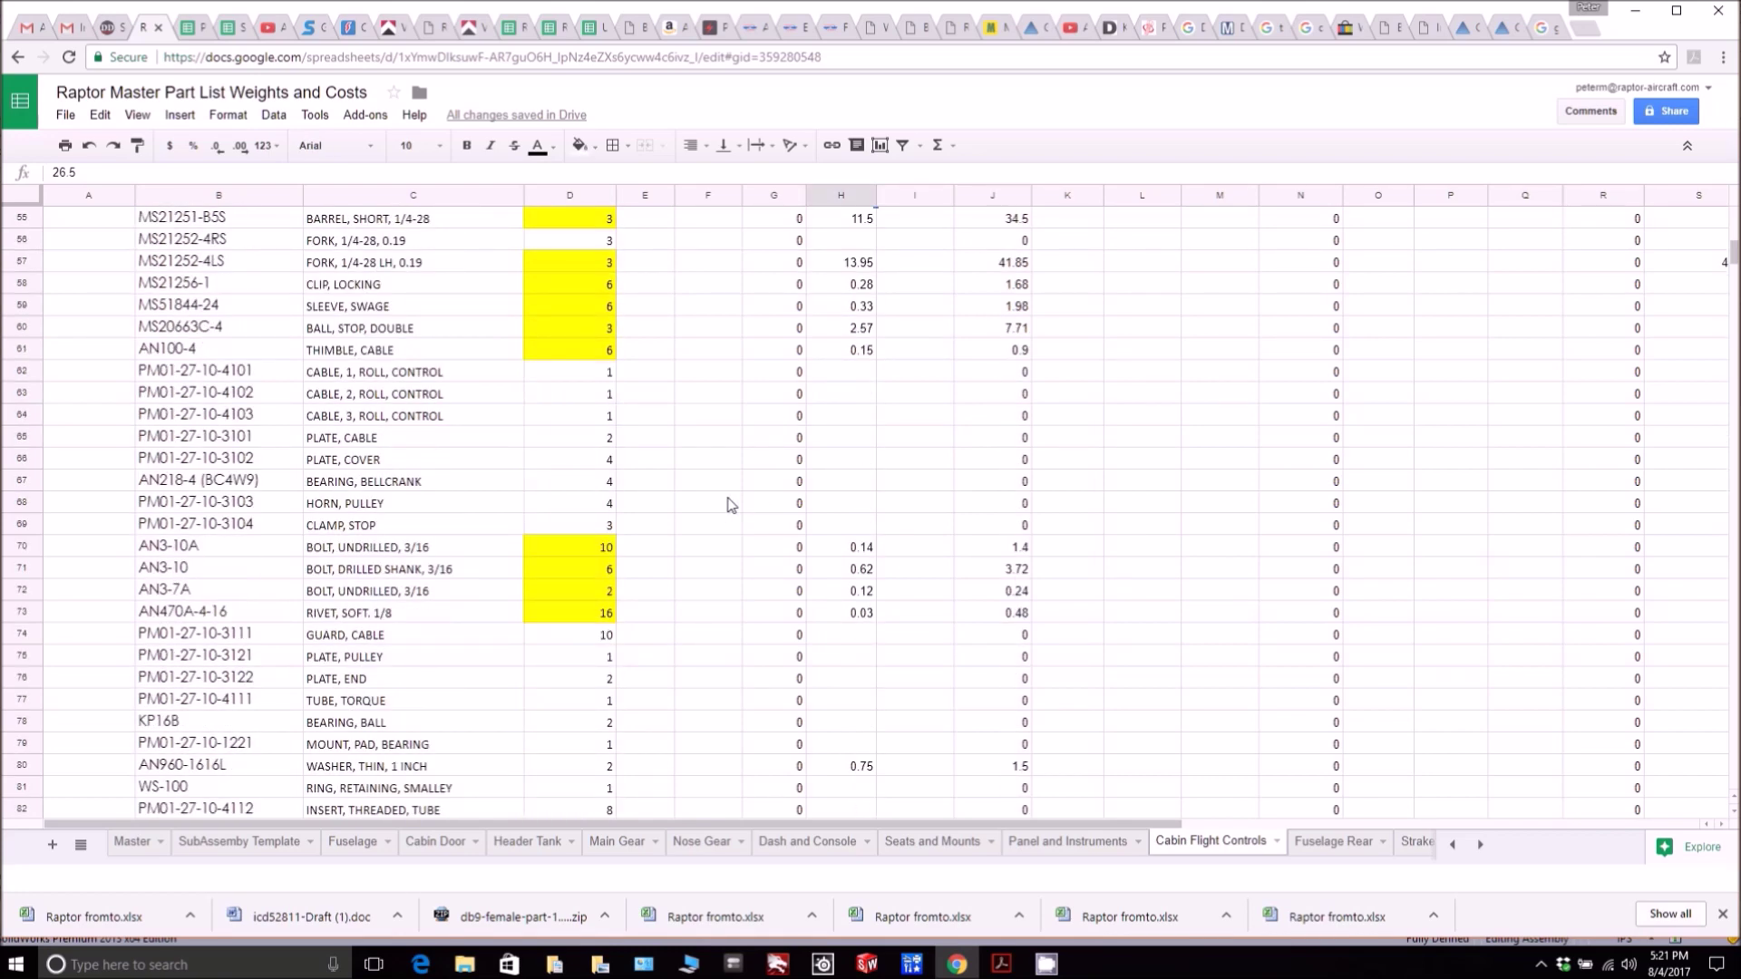
pyautogui.scroll(-6, 731, 506)
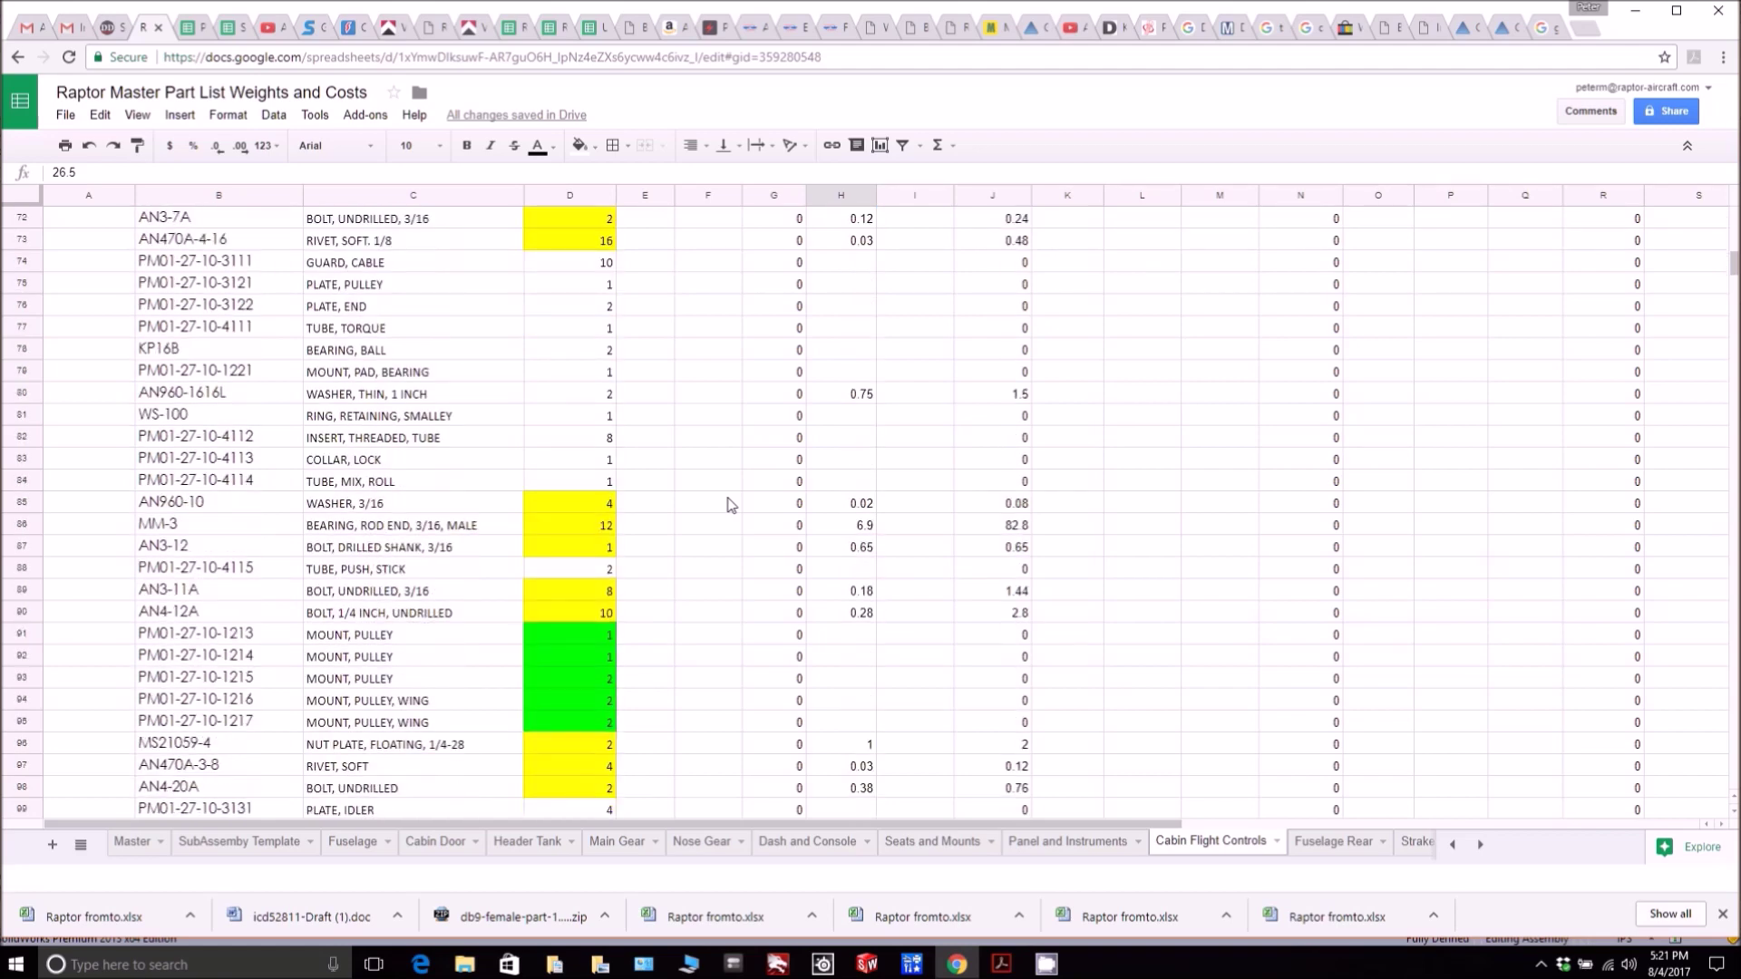
pyautogui.scroll(-5, 731, 505)
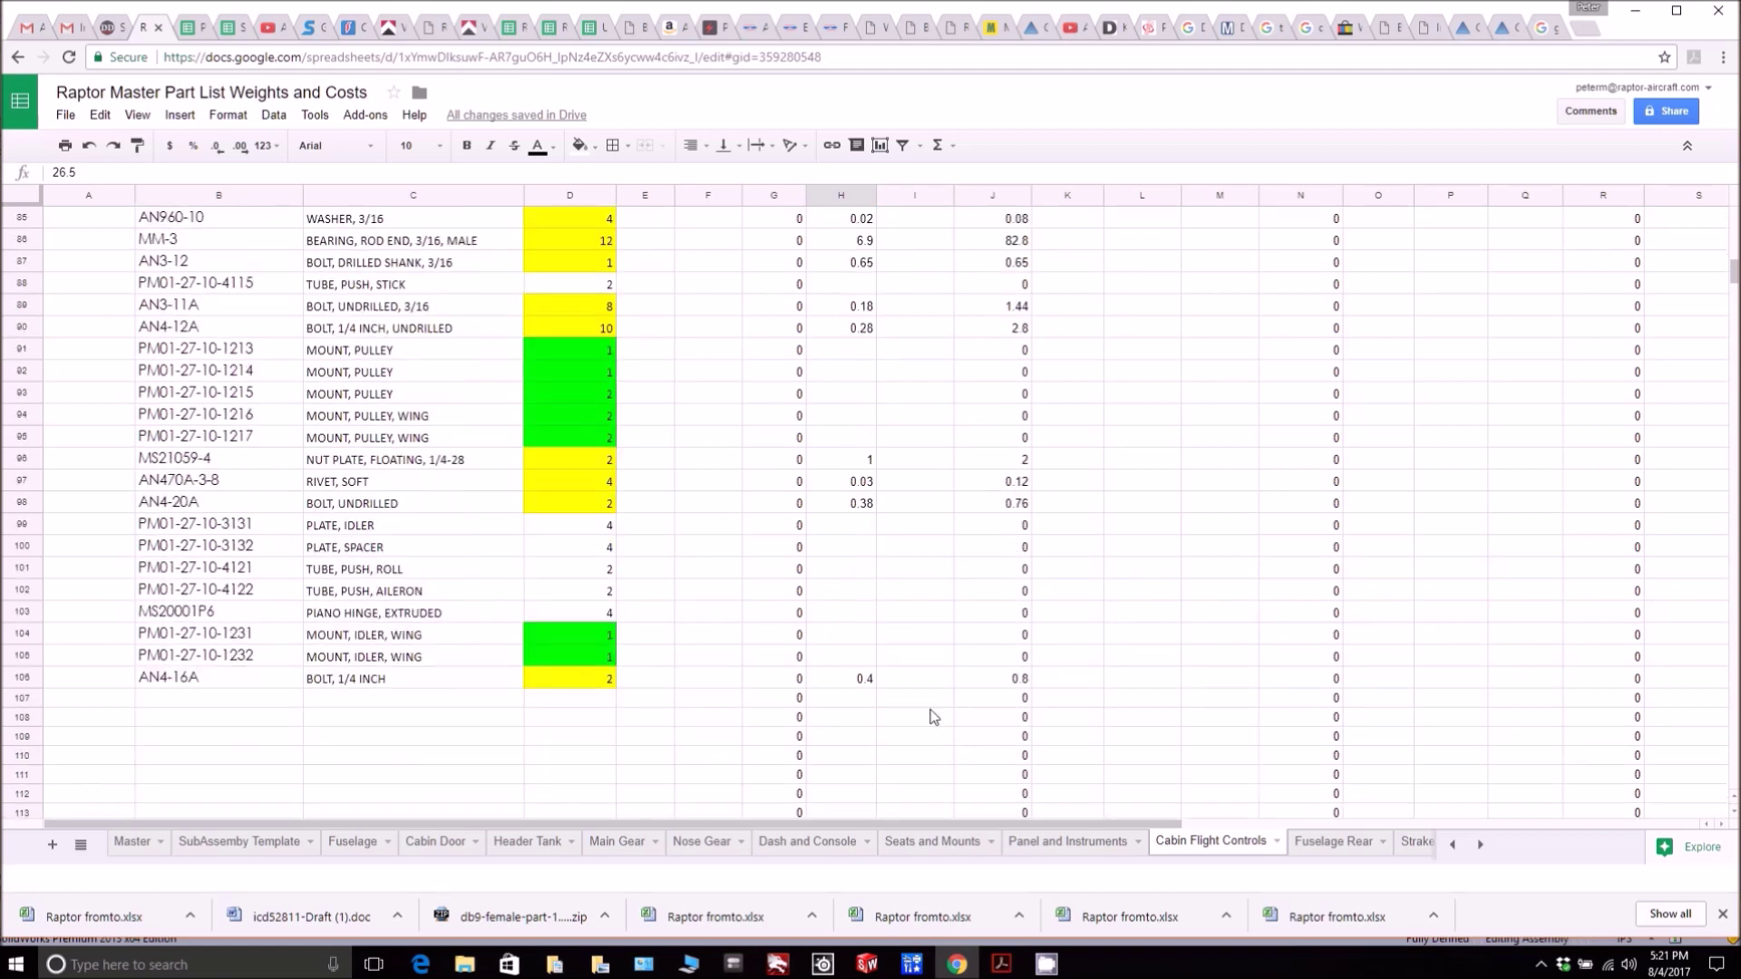
pyautogui.moveTo(1004, 823); pyautogui.dragTo(1456, 804)
pyautogui.scroll(4, 1297, 558)
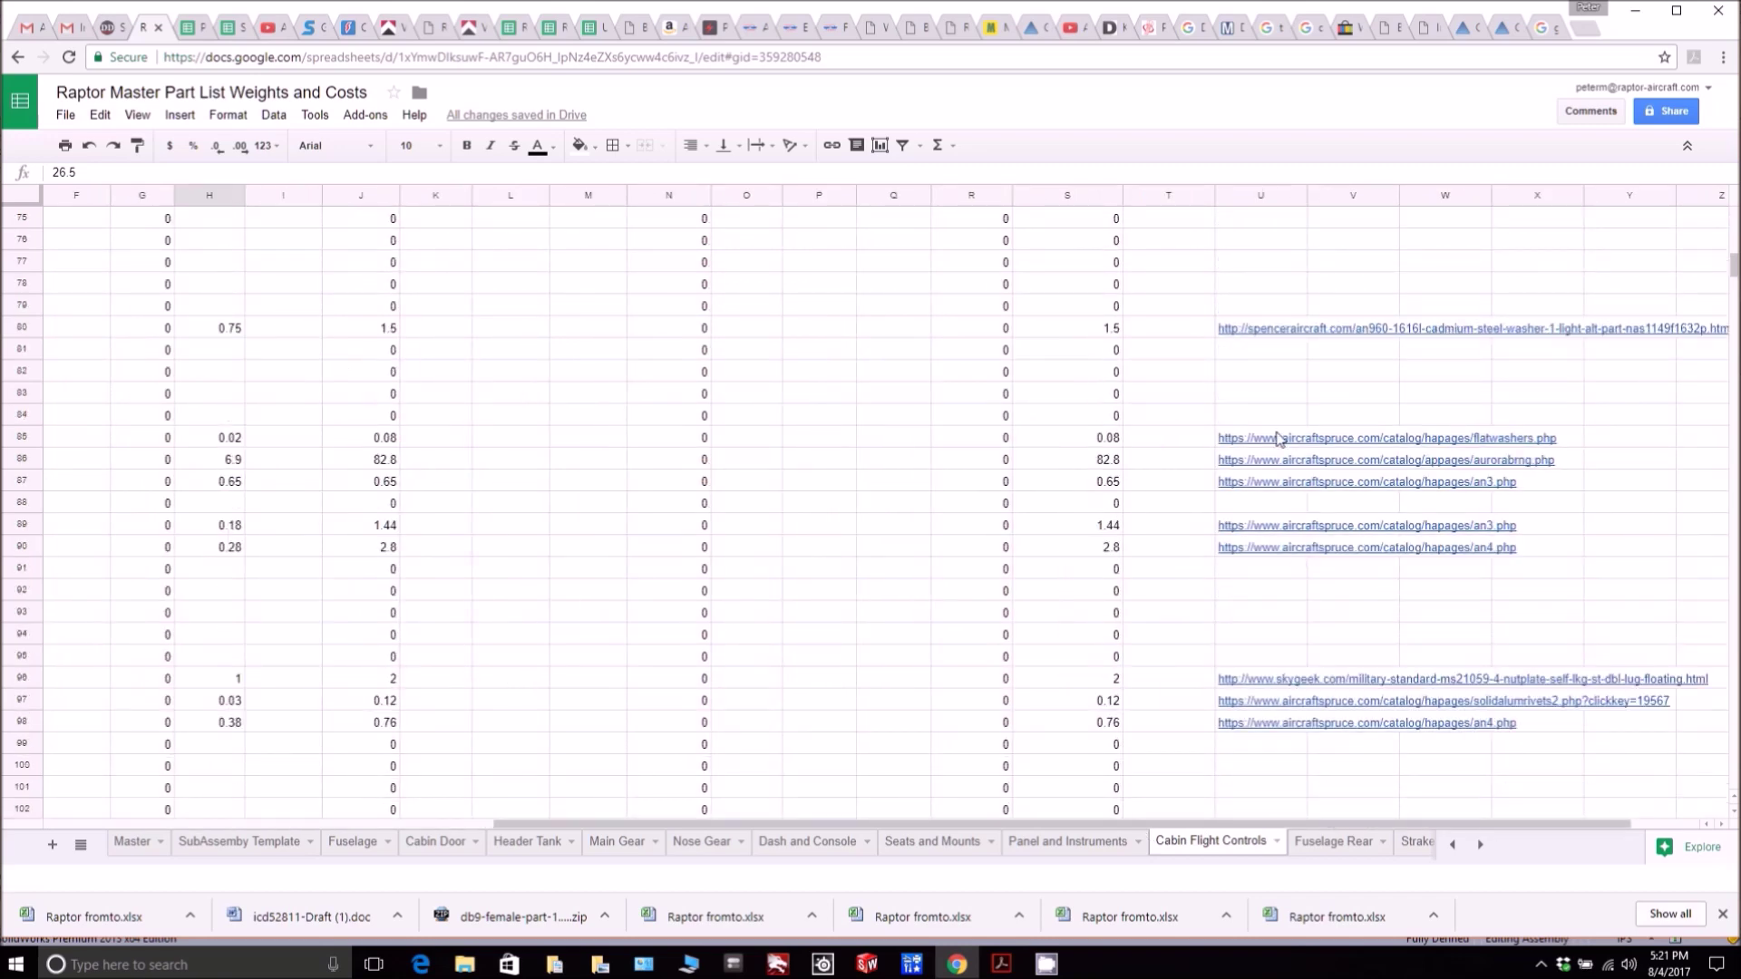
pyautogui.scroll(4, 1270, 473)
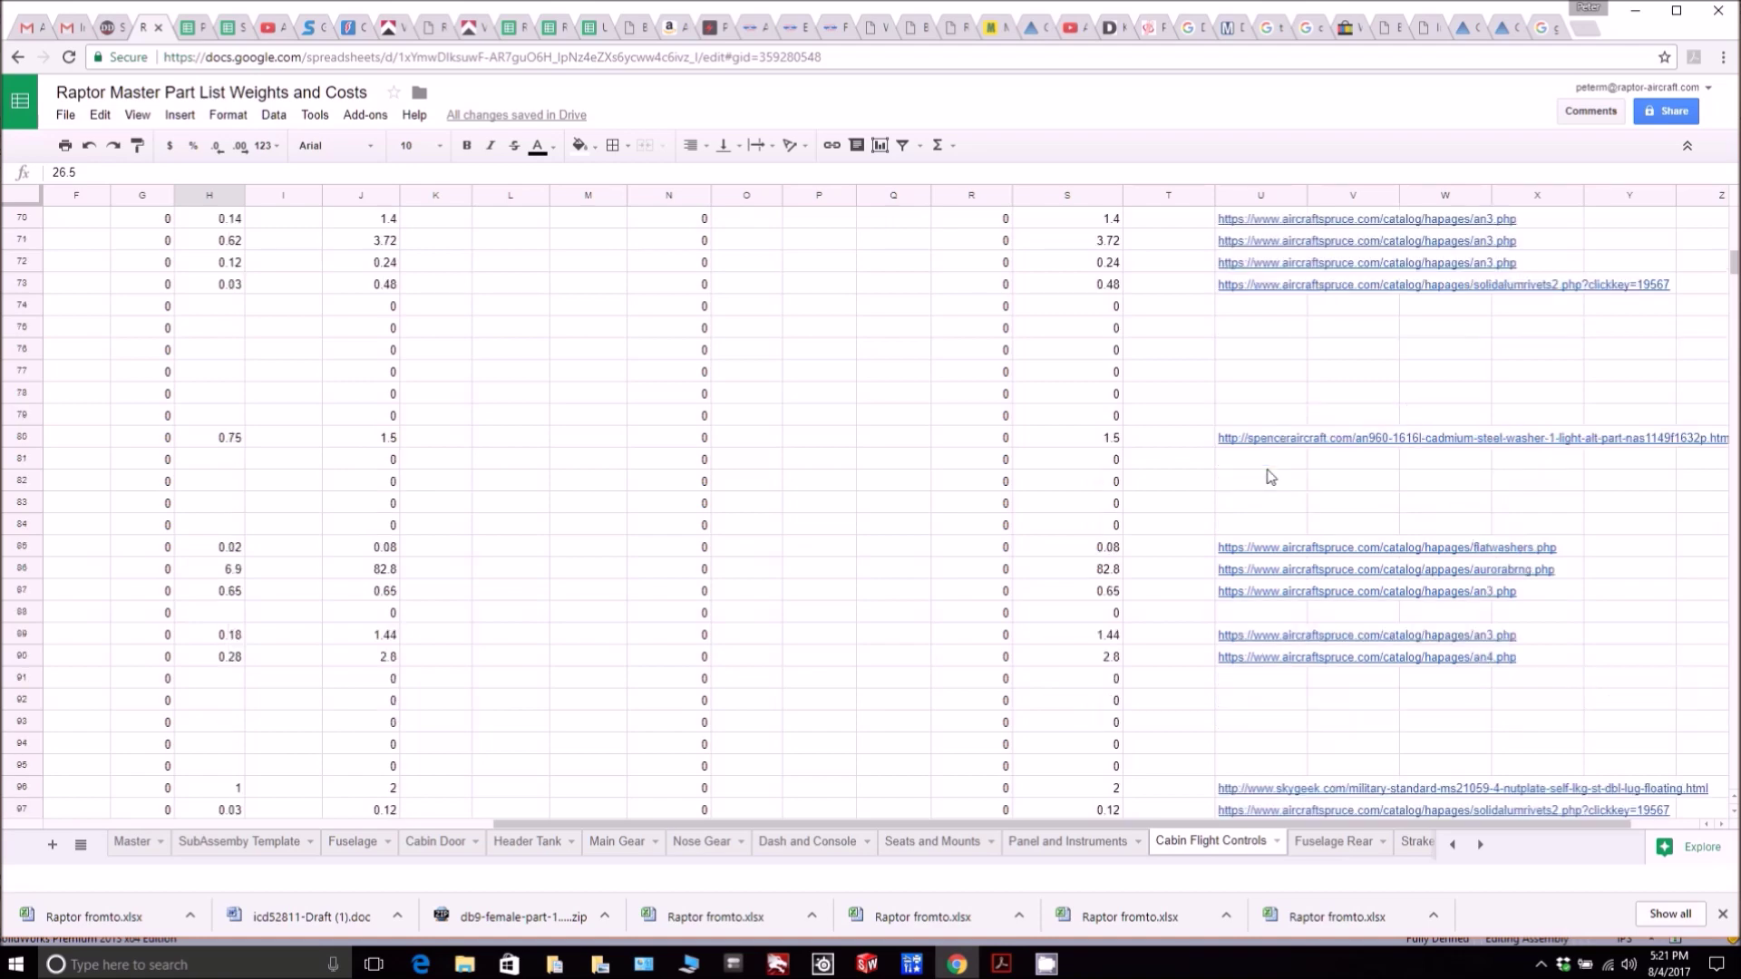
pyautogui.scroll(8, 1270, 476)
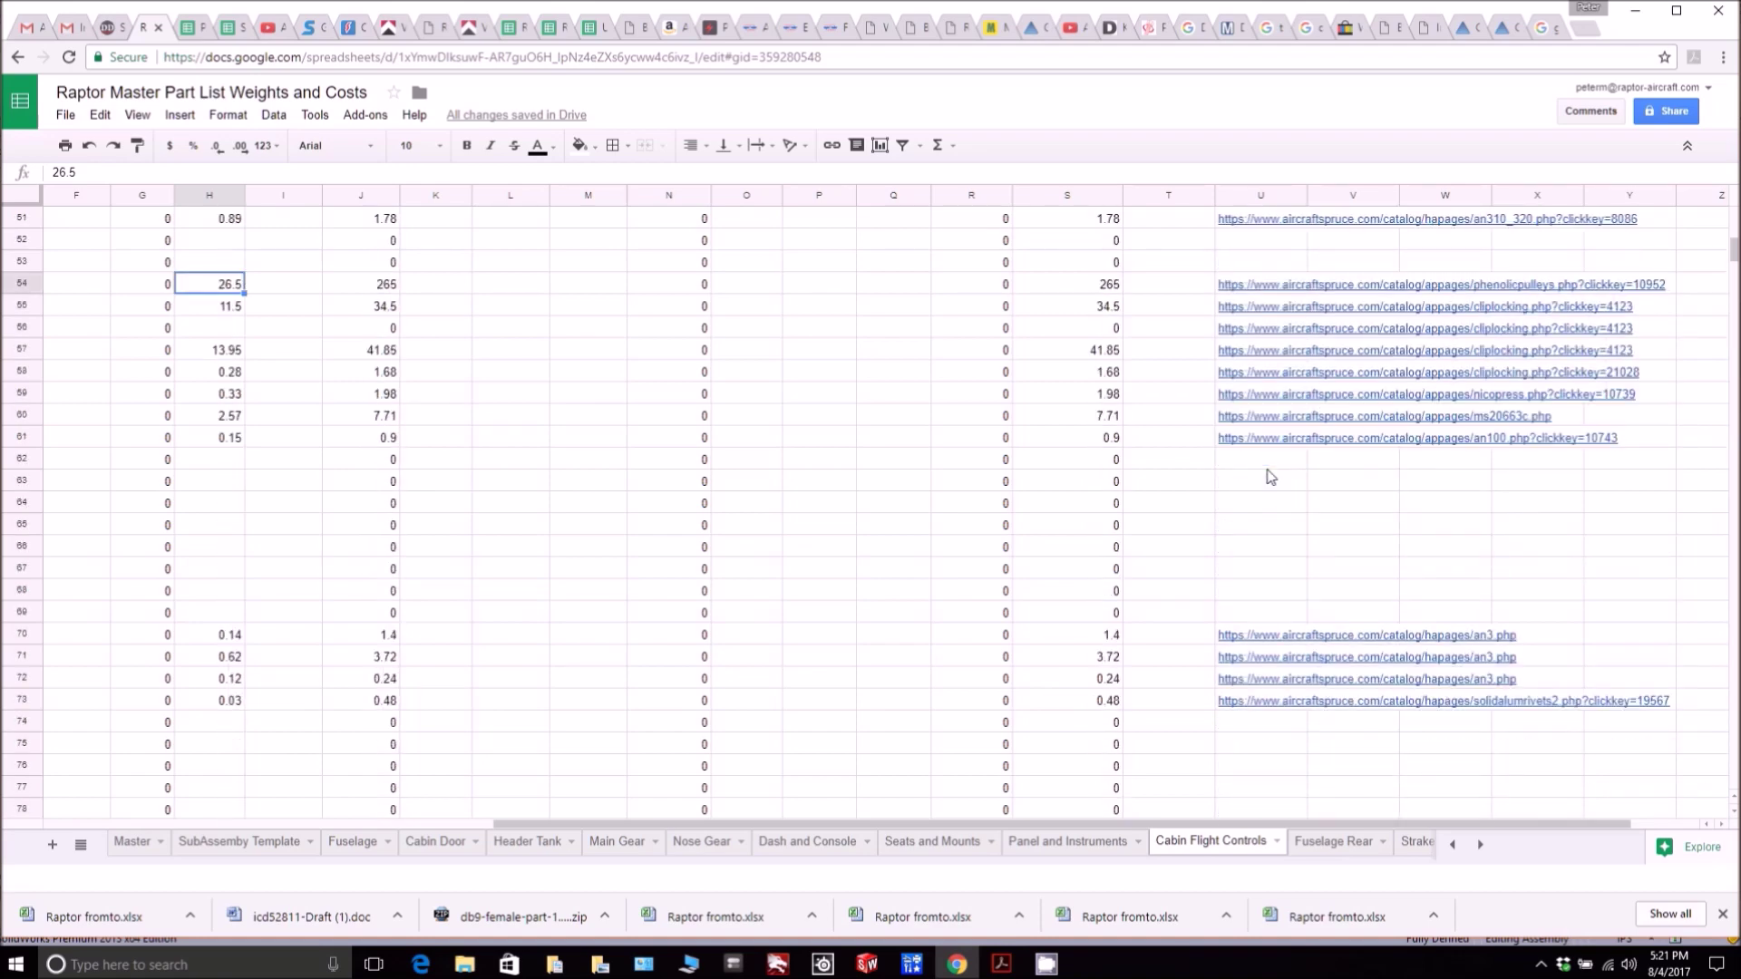
pyautogui.scroll(5, 1270, 476)
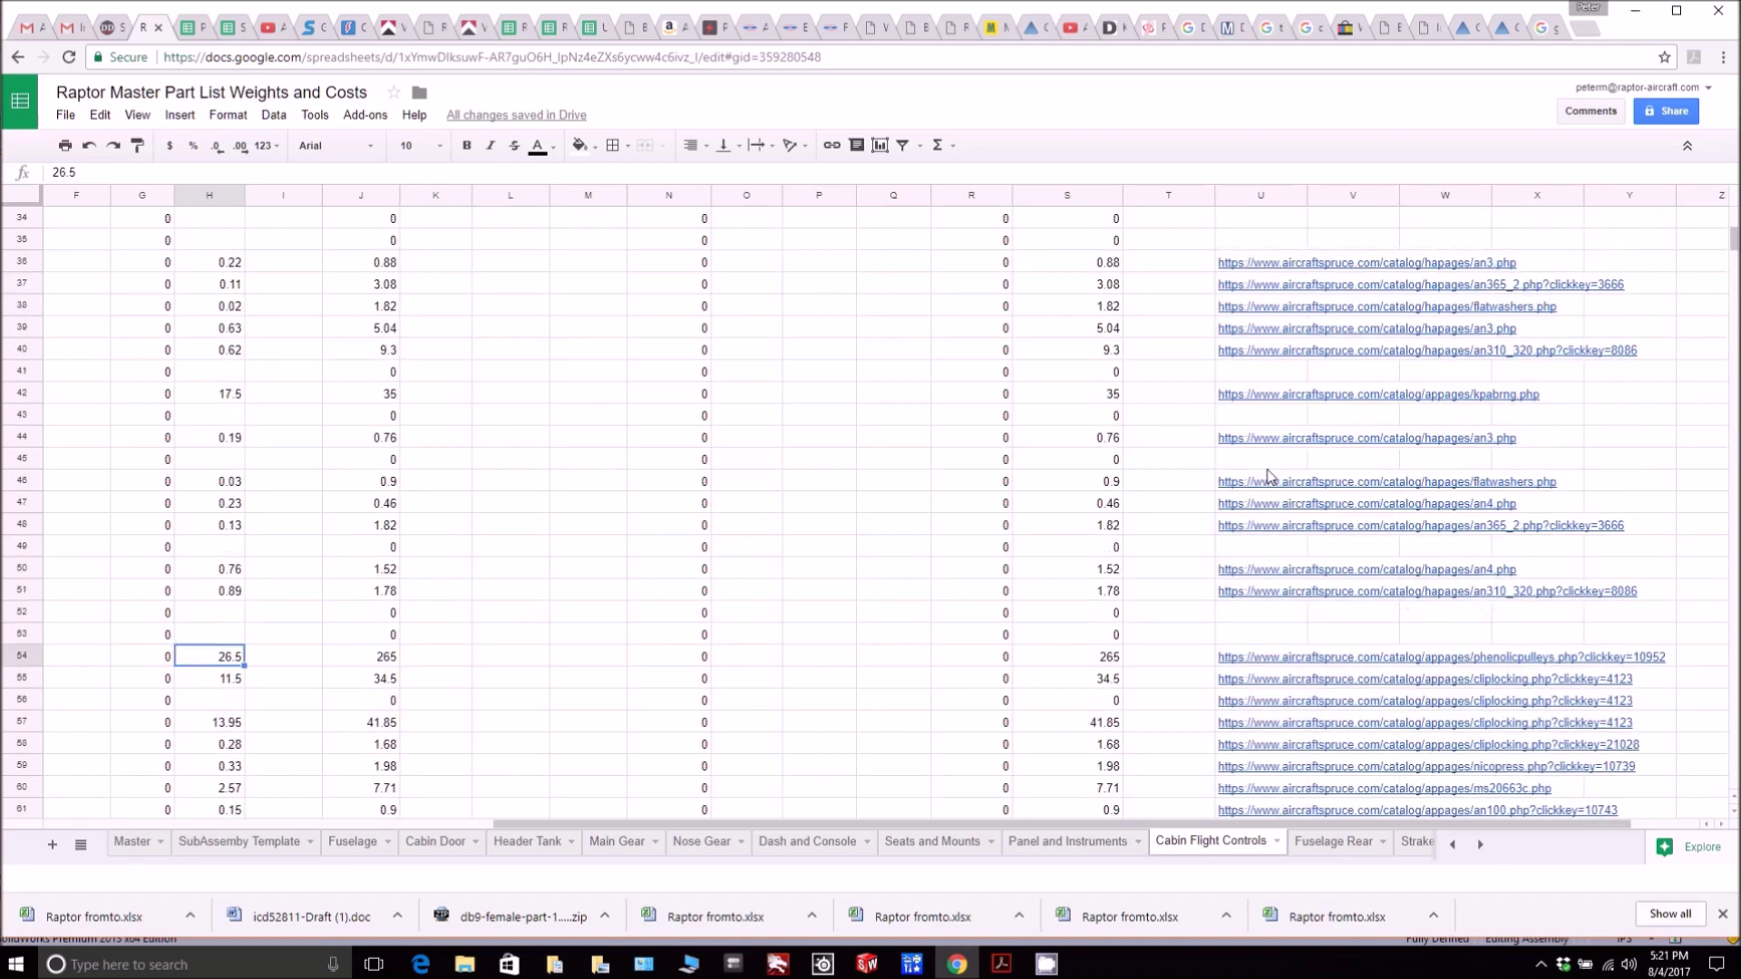
pyautogui.scroll(14, 1270, 475)
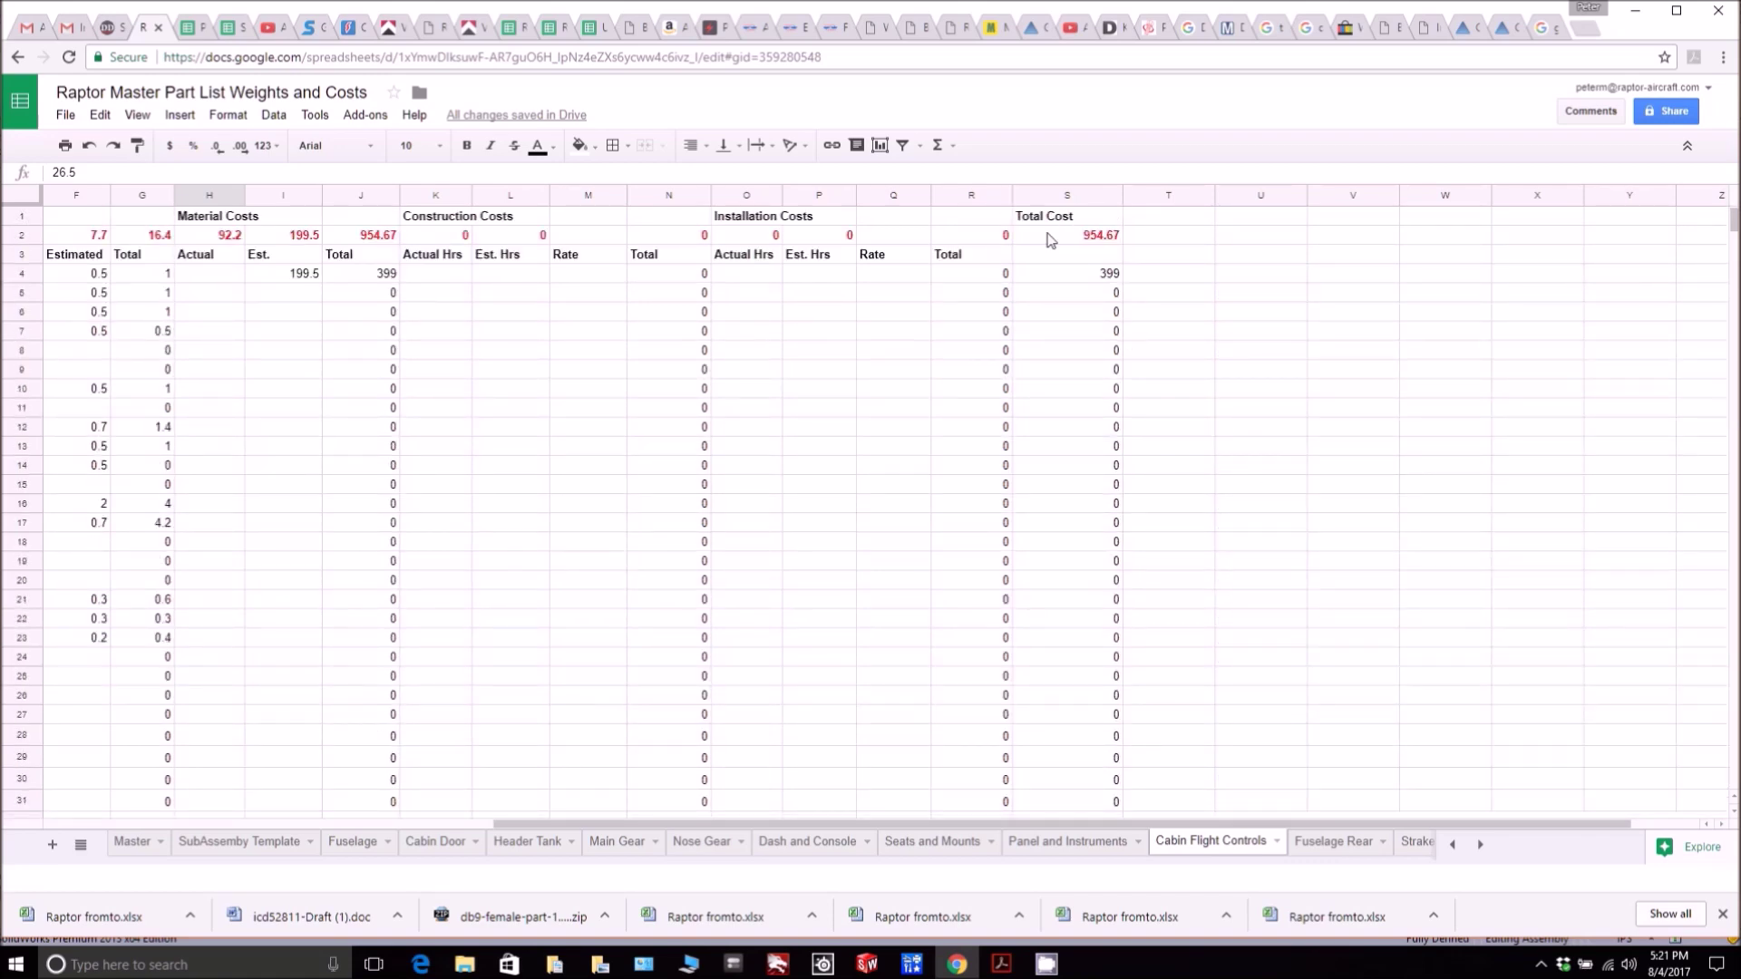
pyautogui.click(1049, 238)
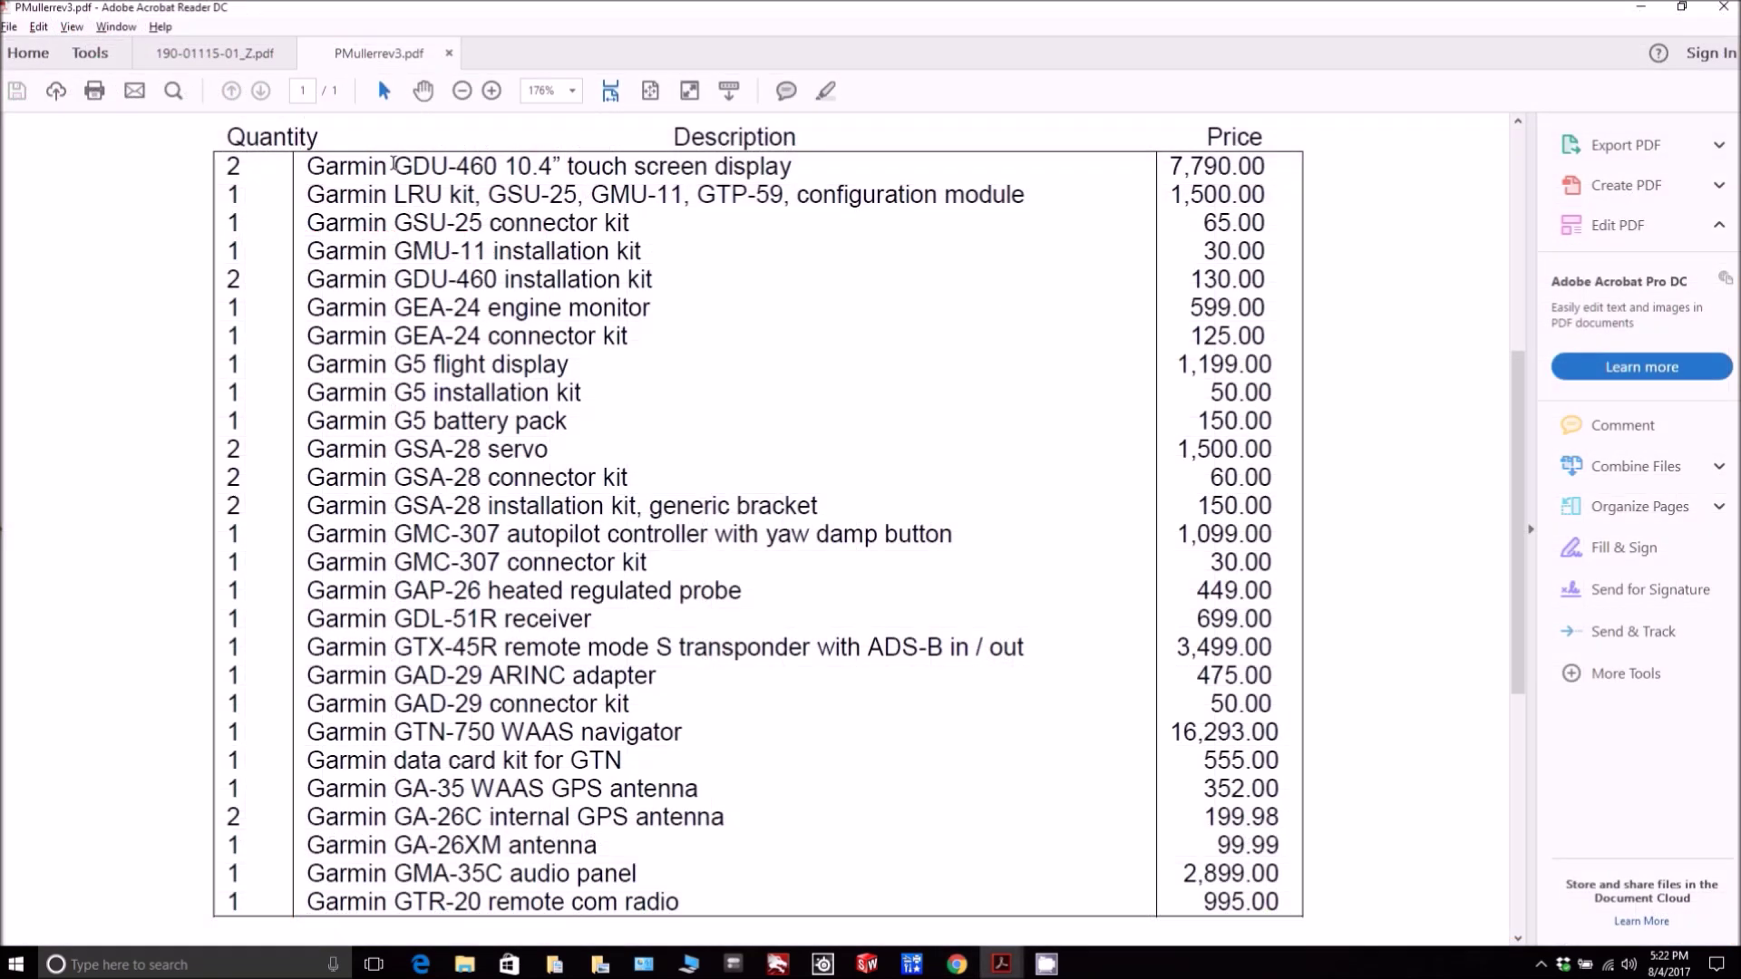
# Step: Select the GDU-460, GEA-24, G5, GSA-28, GMC-307 and GAP-26 lines in the price list
pyautogui.moveTo(394, 166); pyautogui.dragTo(501, 167)
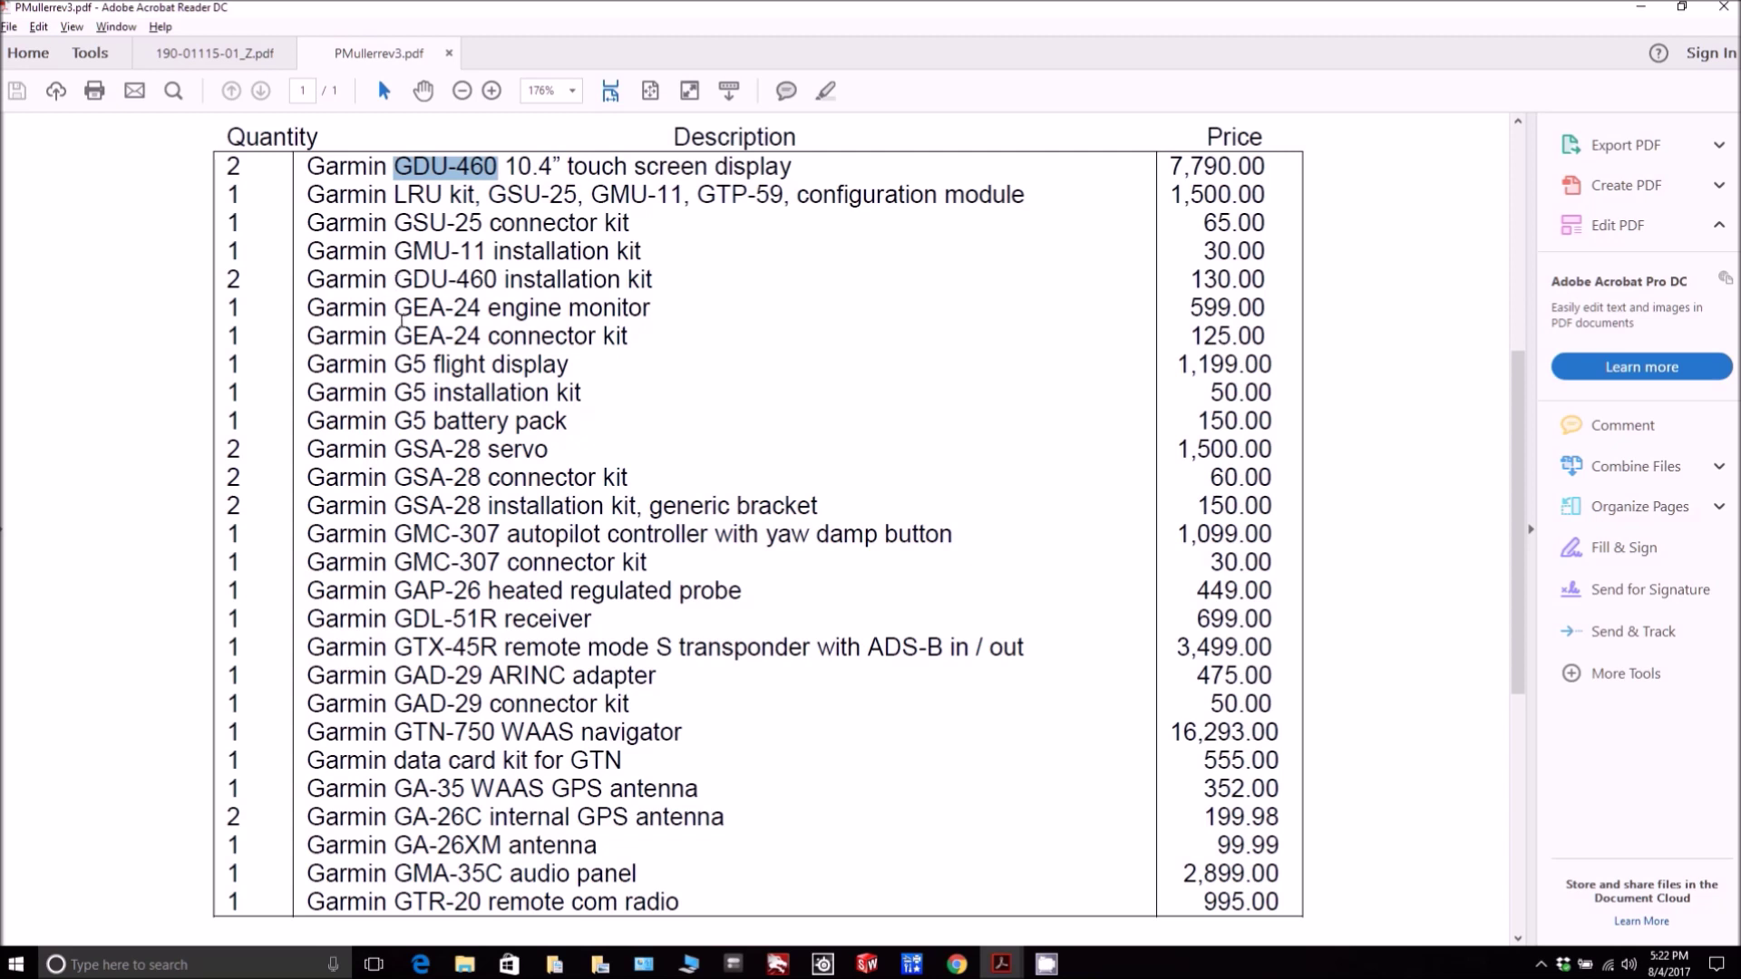
pyautogui.moveTo(396, 310); pyautogui.dragTo(491, 313)
pyautogui.moveTo(395, 365); pyautogui.dragTo(532, 356)
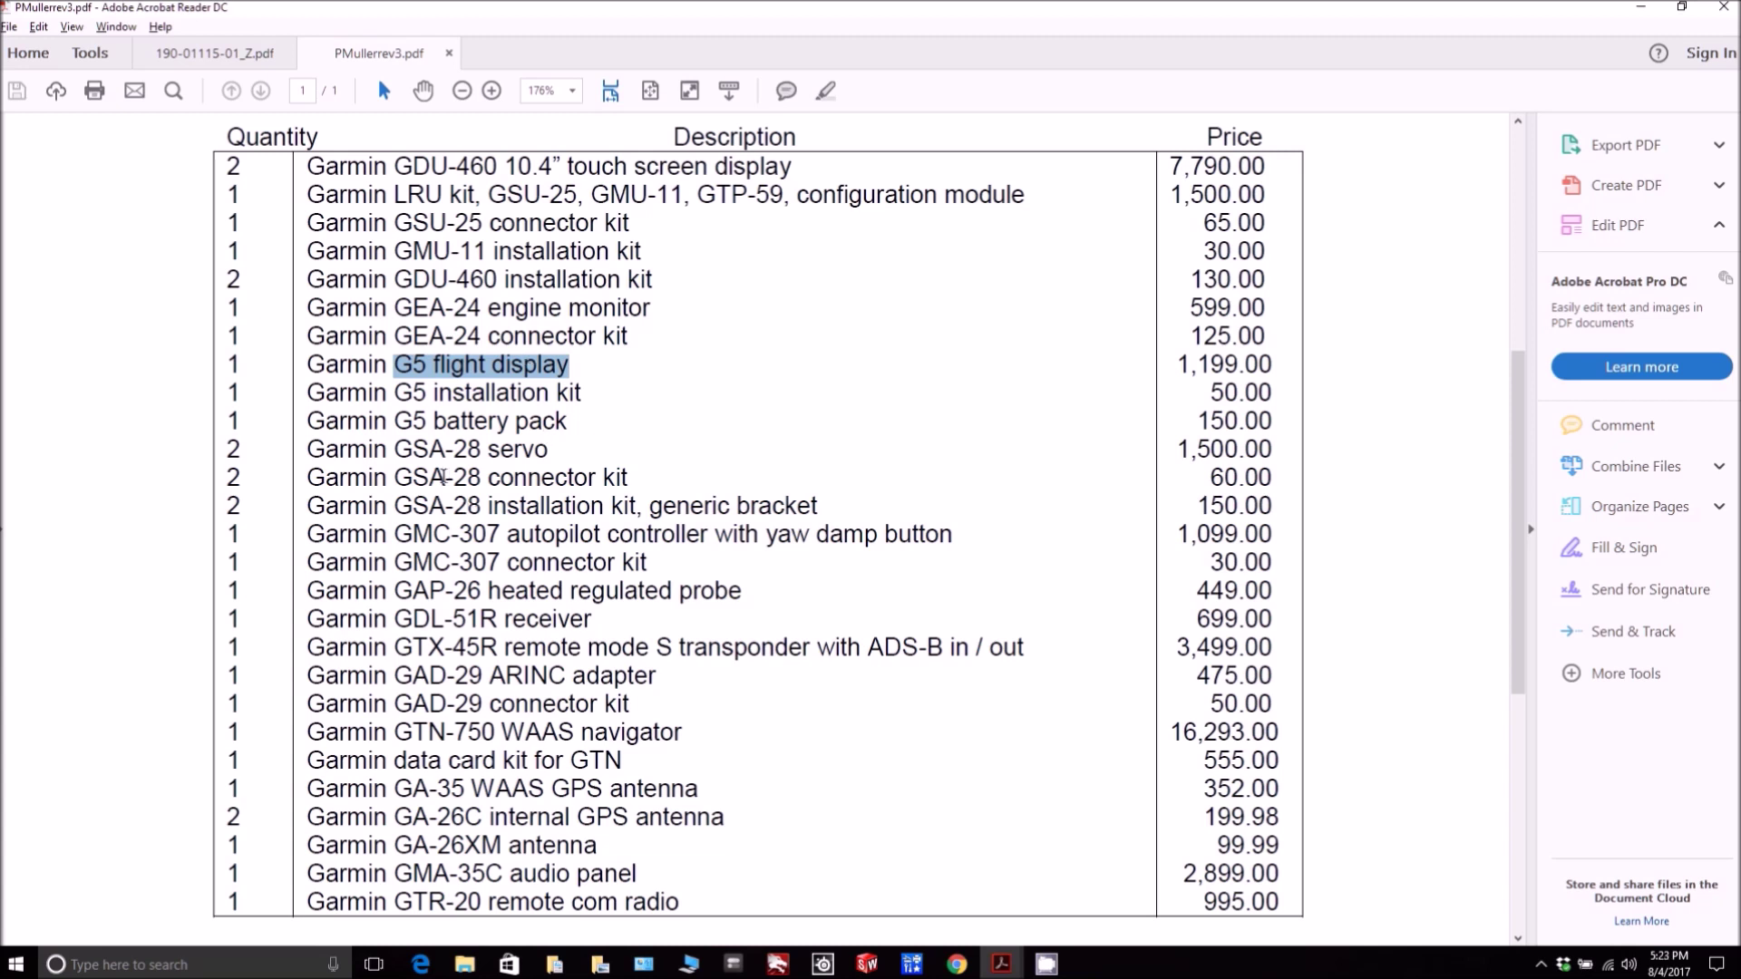
pyautogui.moveTo(395, 450); pyautogui.dragTo(483, 454)
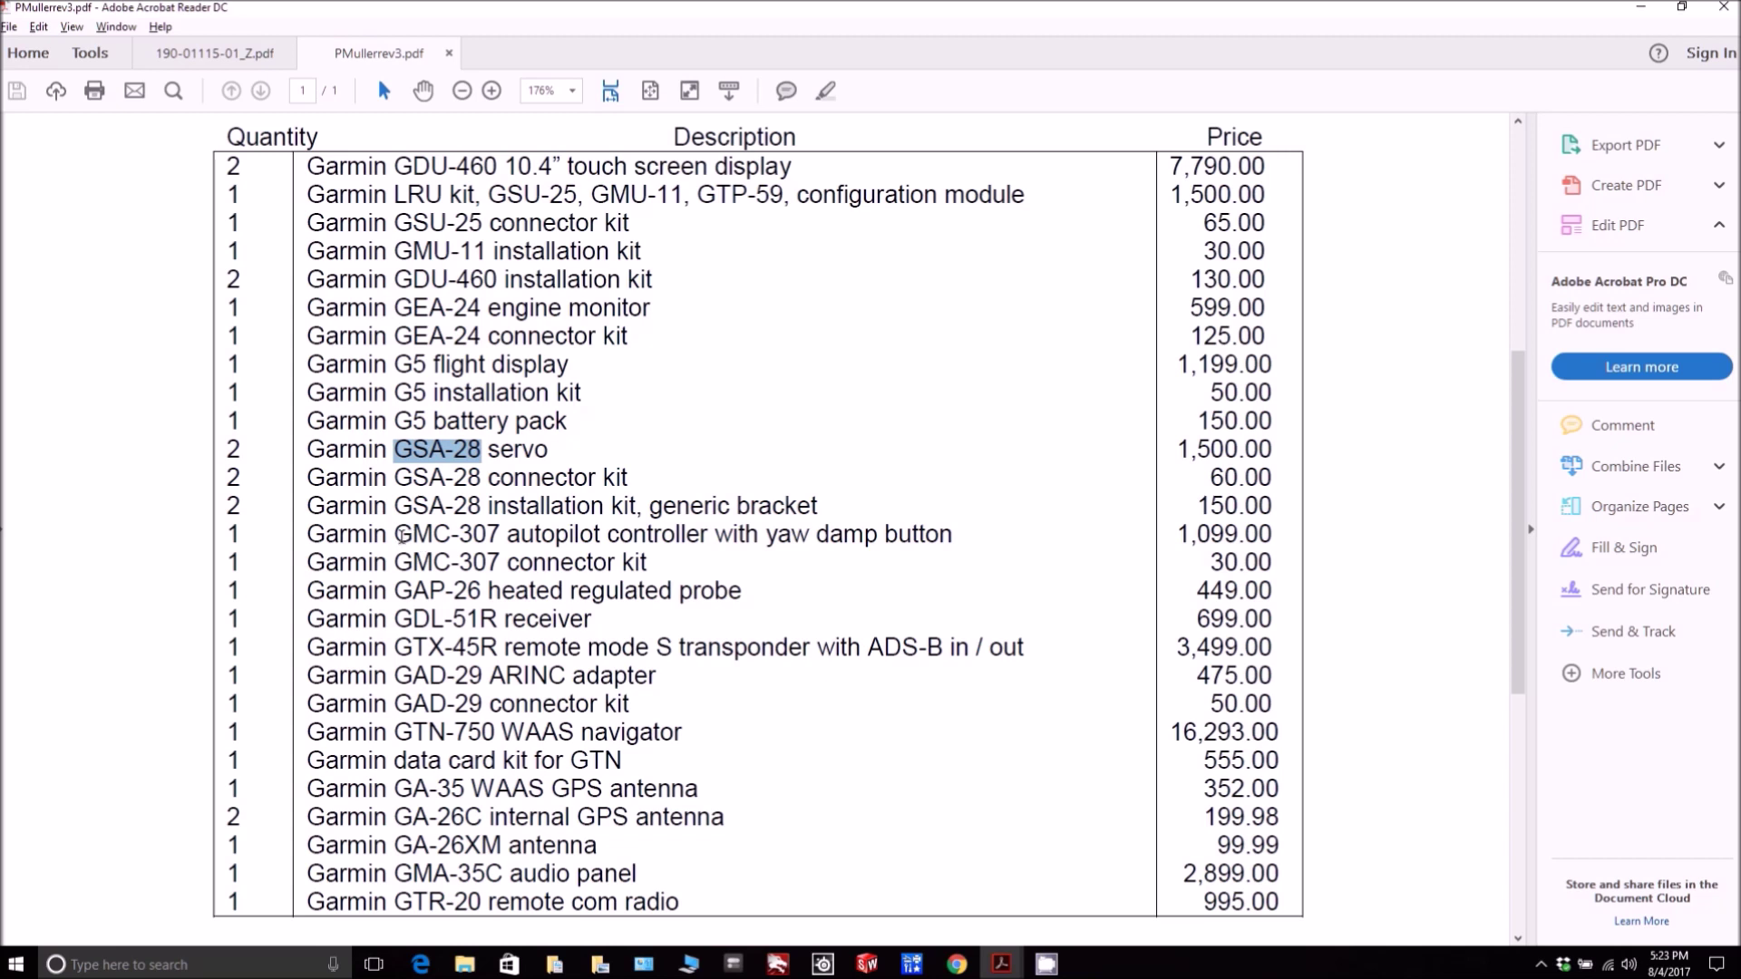
pyautogui.moveTo(396, 536); pyautogui.dragTo(679, 554)
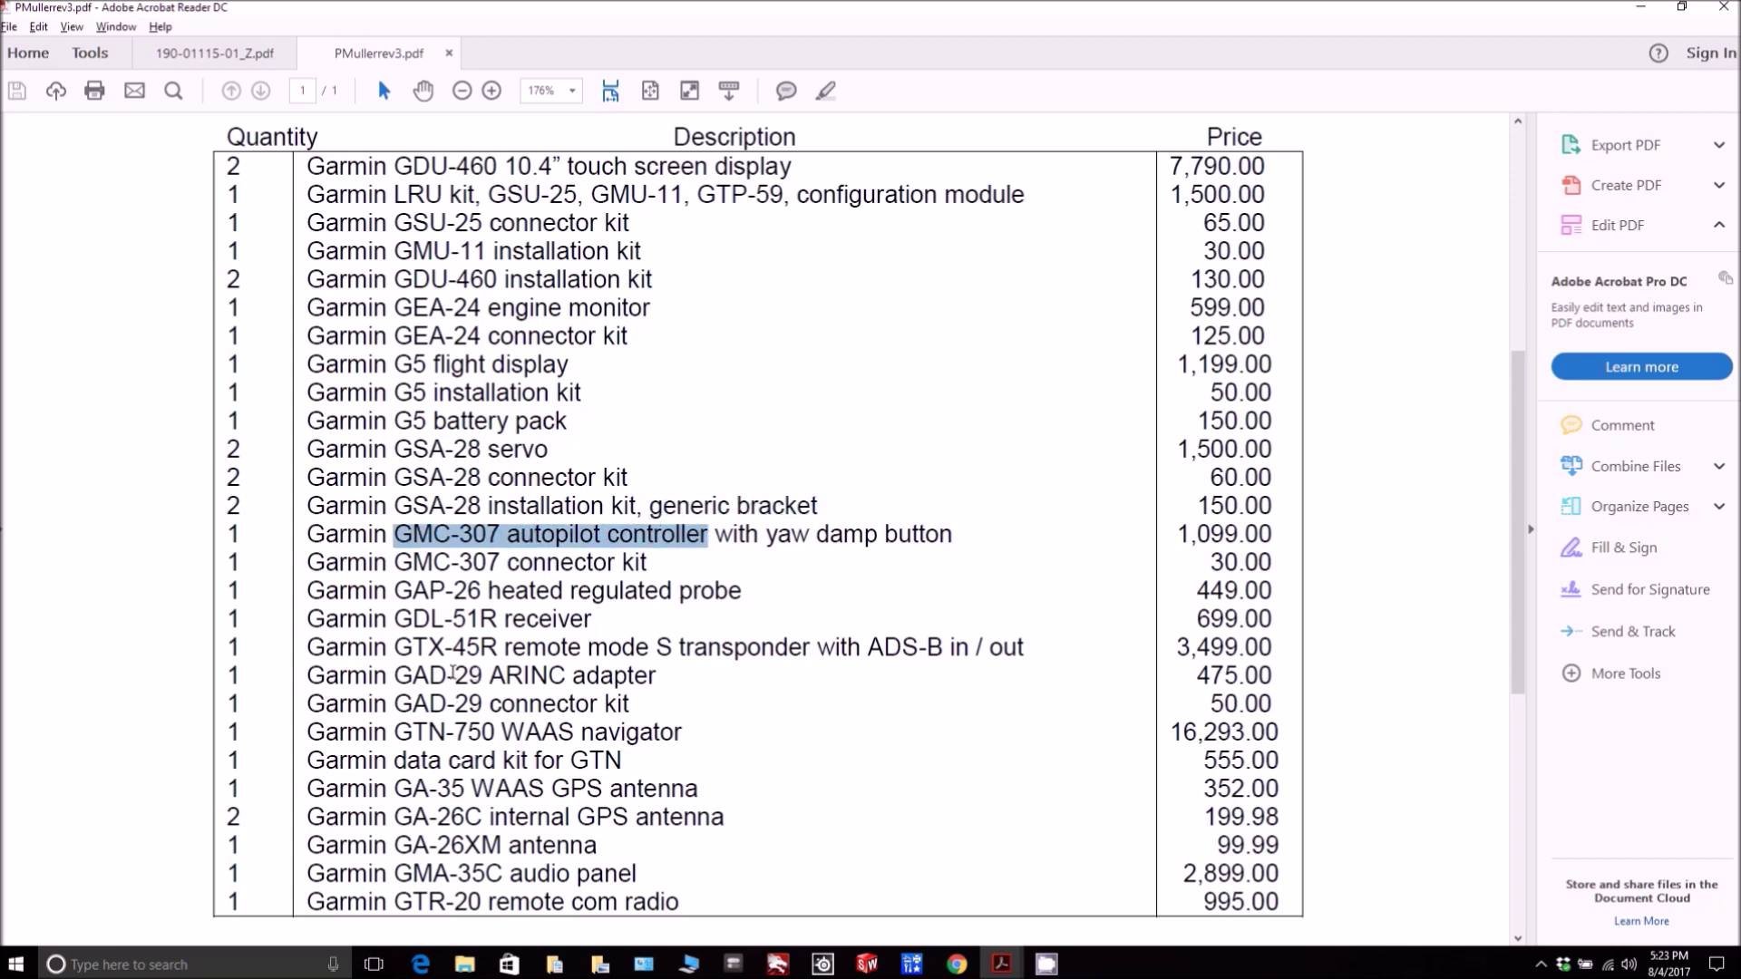
pyautogui.moveTo(395, 594); pyautogui.dragTo(606, 594)
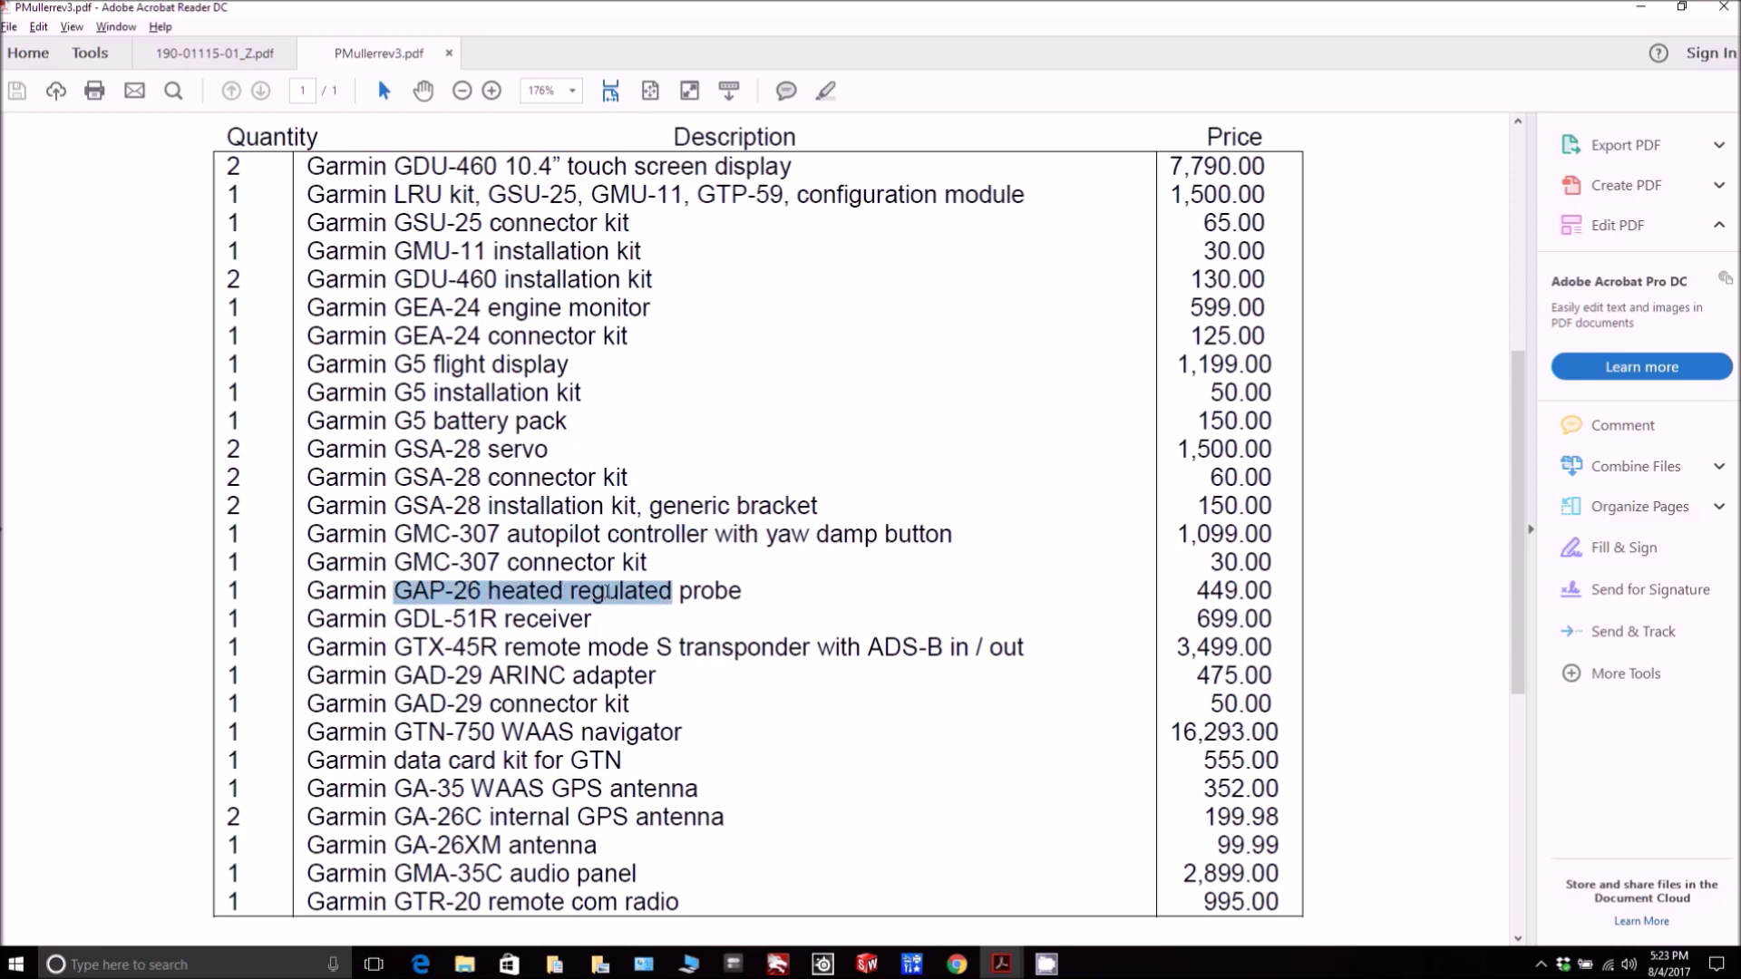
# Step: Select the GTX-45R, GTN-750, GMA-35C and GTR-20 lines, then the quote total
pyautogui.moveTo(396, 649); pyautogui.dragTo(810, 649)
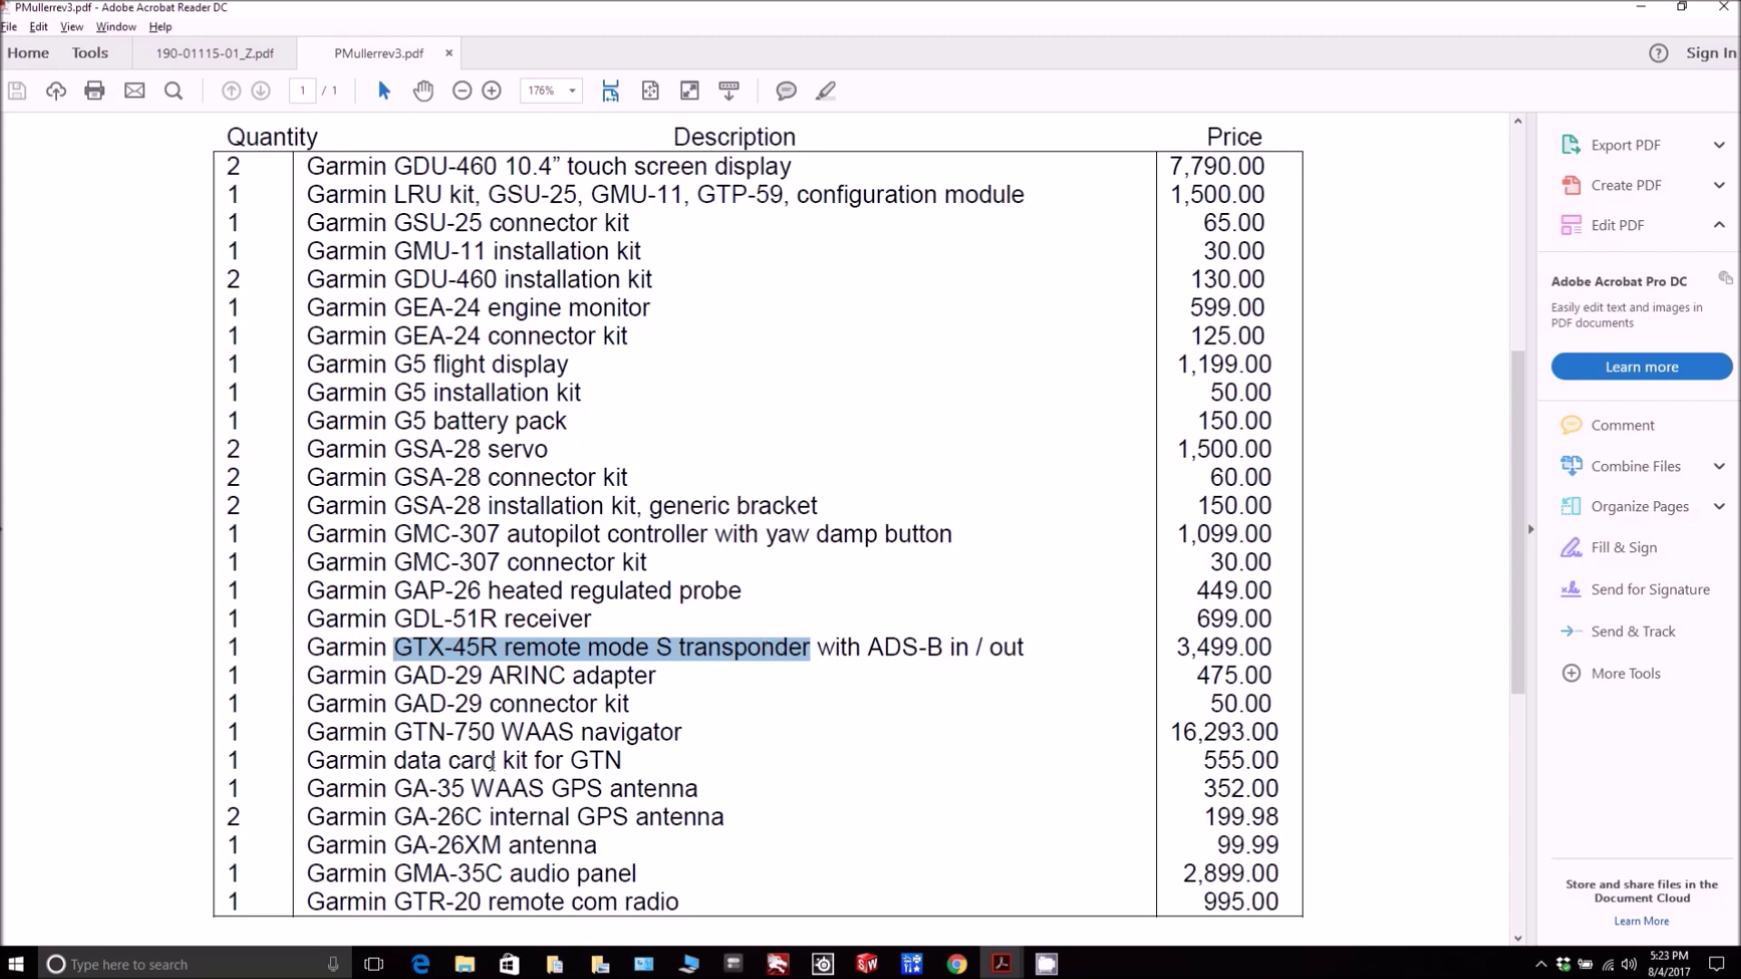
pyautogui.moveTo(400, 732); pyautogui.dragTo(661, 712)
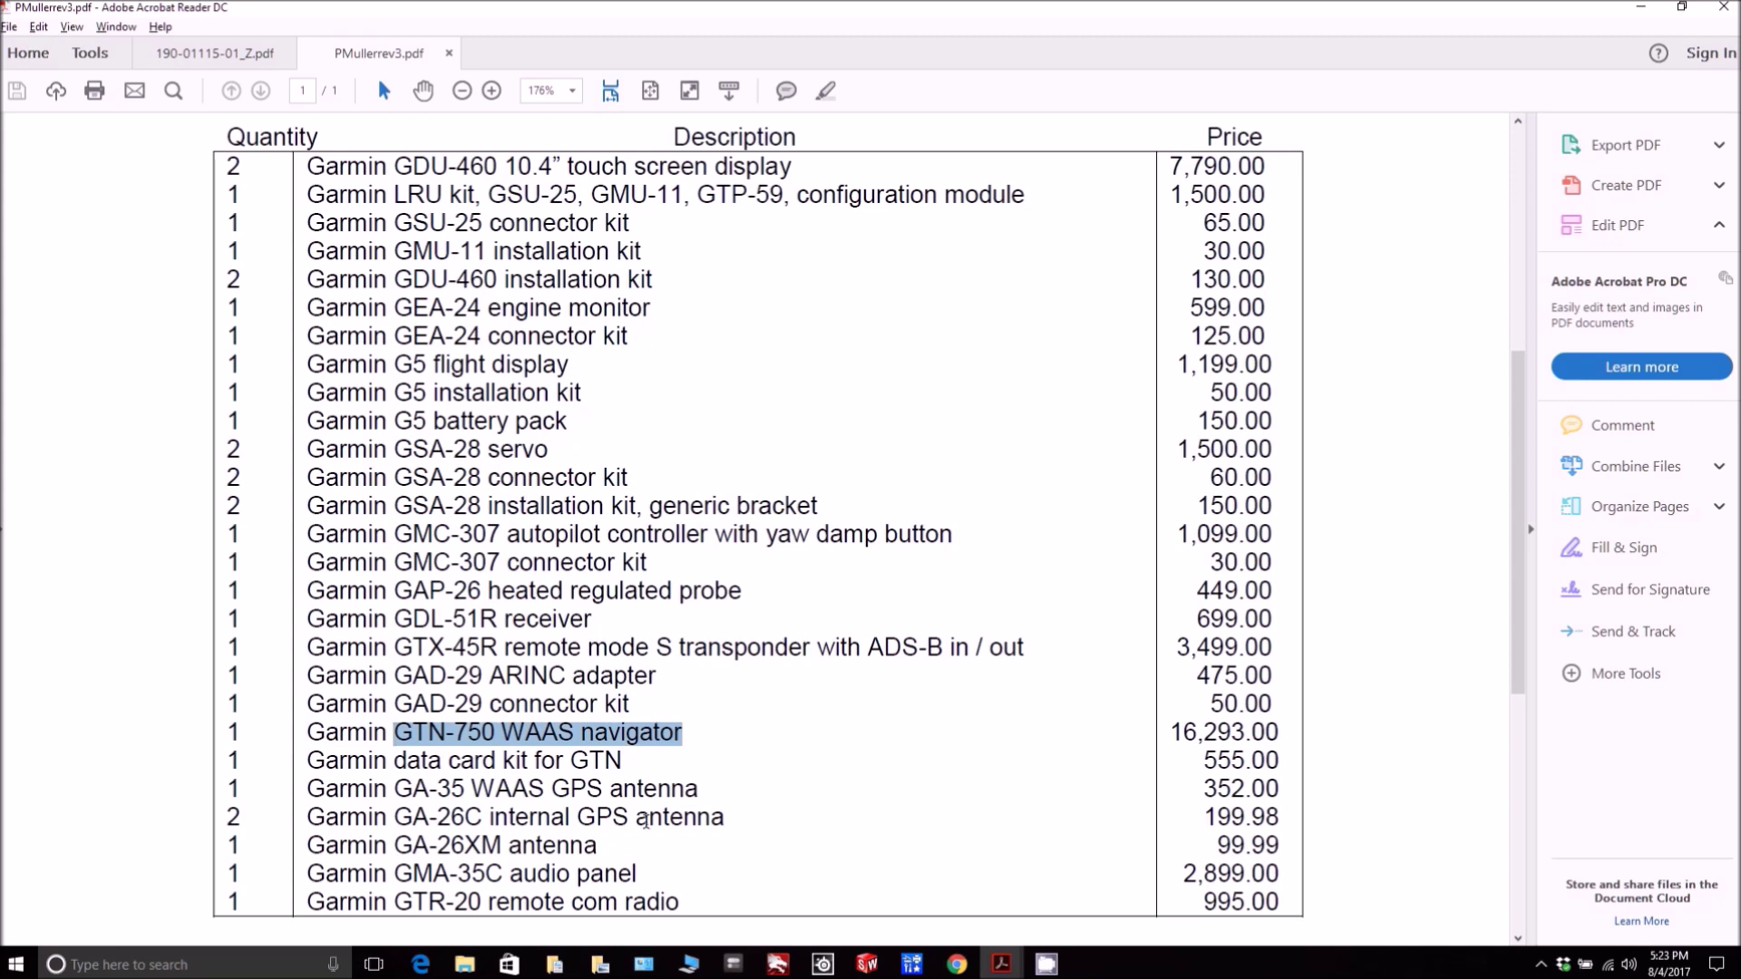
pyautogui.moveTo(395, 869); pyautogui.dragTo(638, 875)
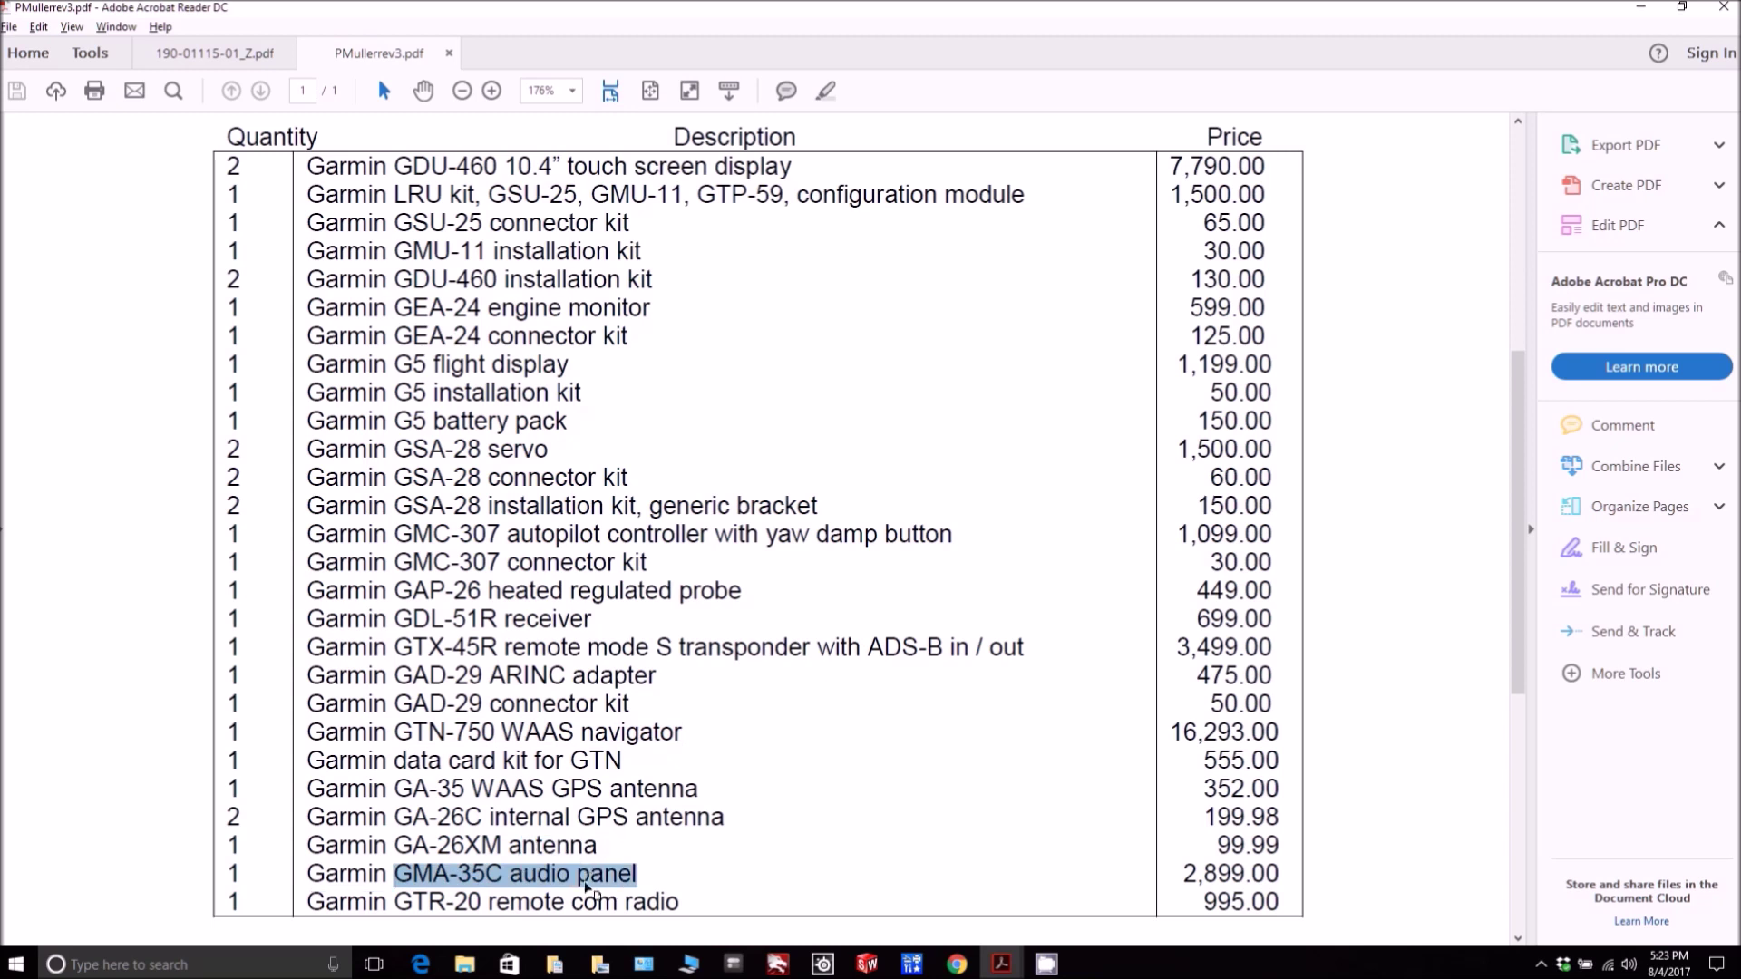
pyautogui.moveTo(403, 901); pyautogui.dragTo(478, 898)
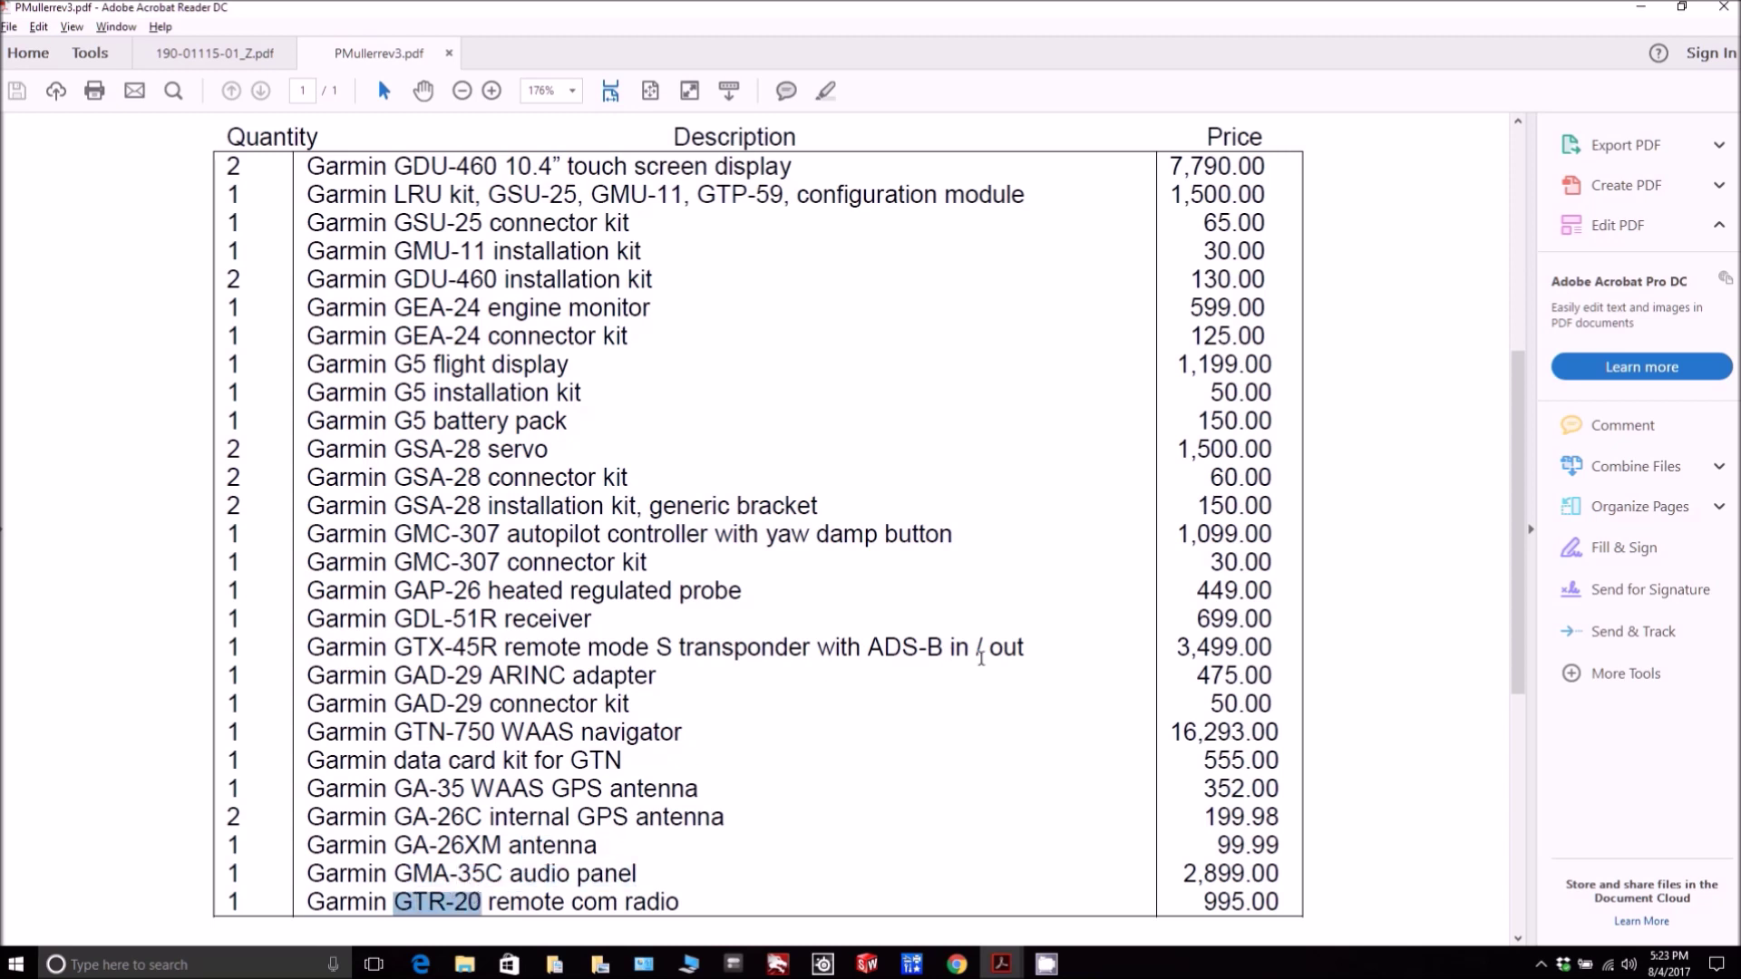
pyautogui.scroll(-1, 998, 658)
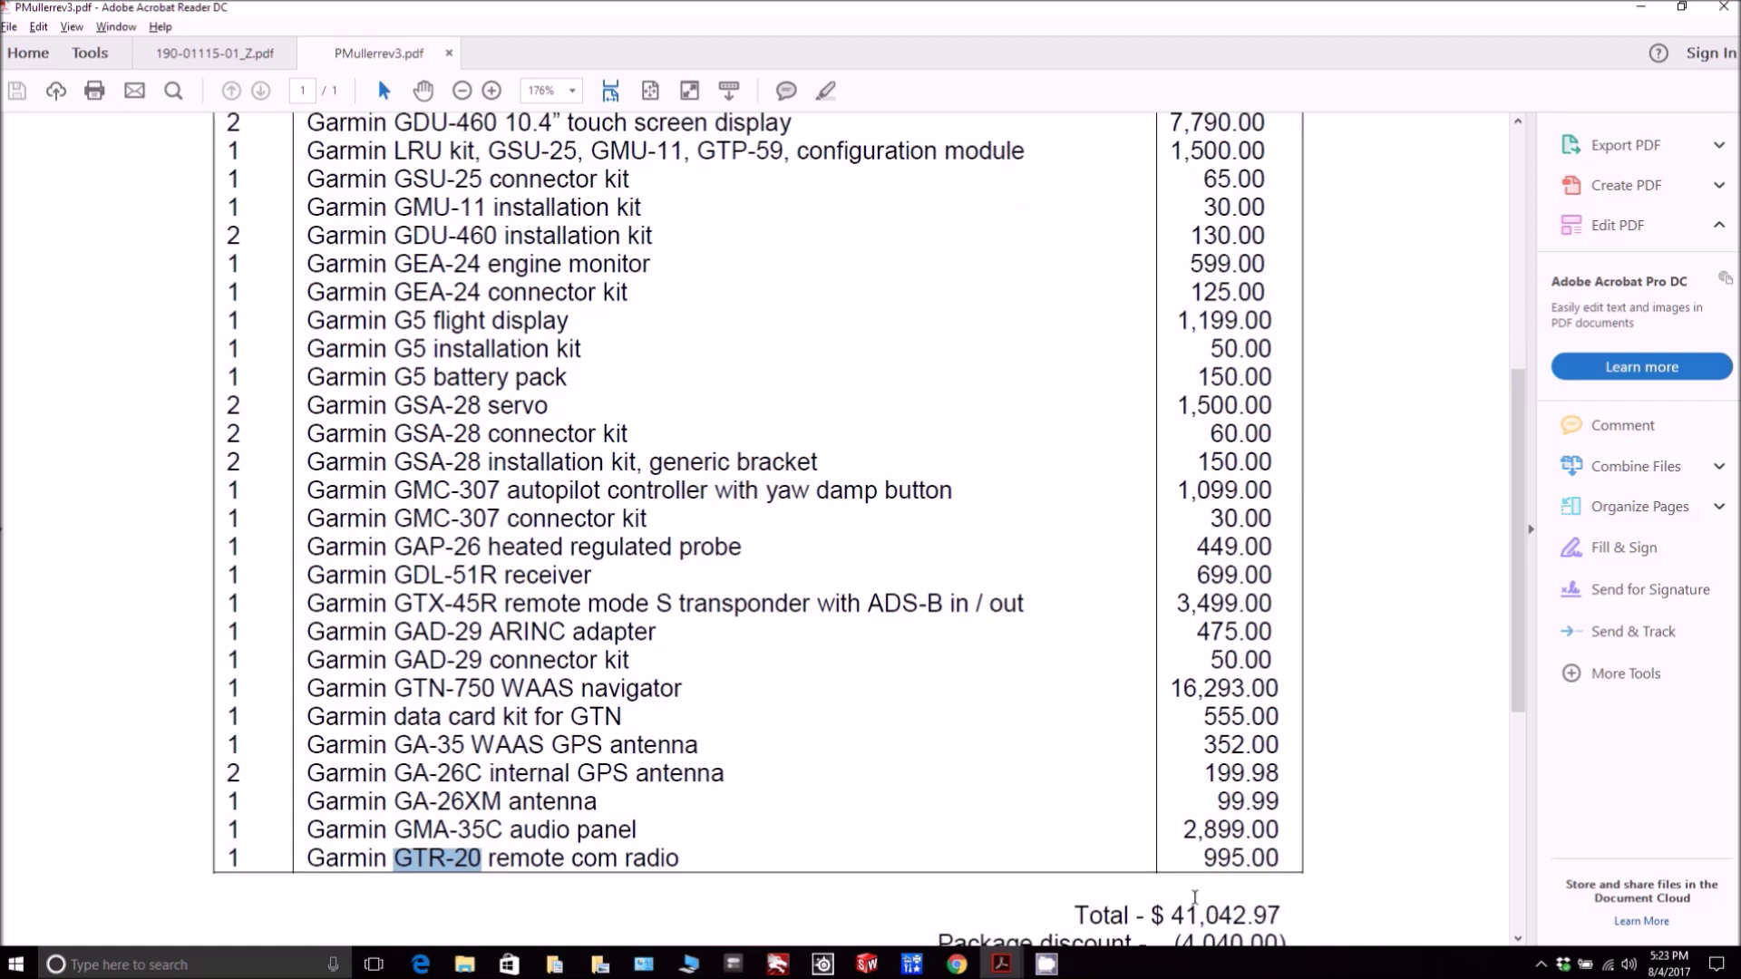
pyautogui.moveTo(1170, 909); pyautogui.dragTo(1282, 884)
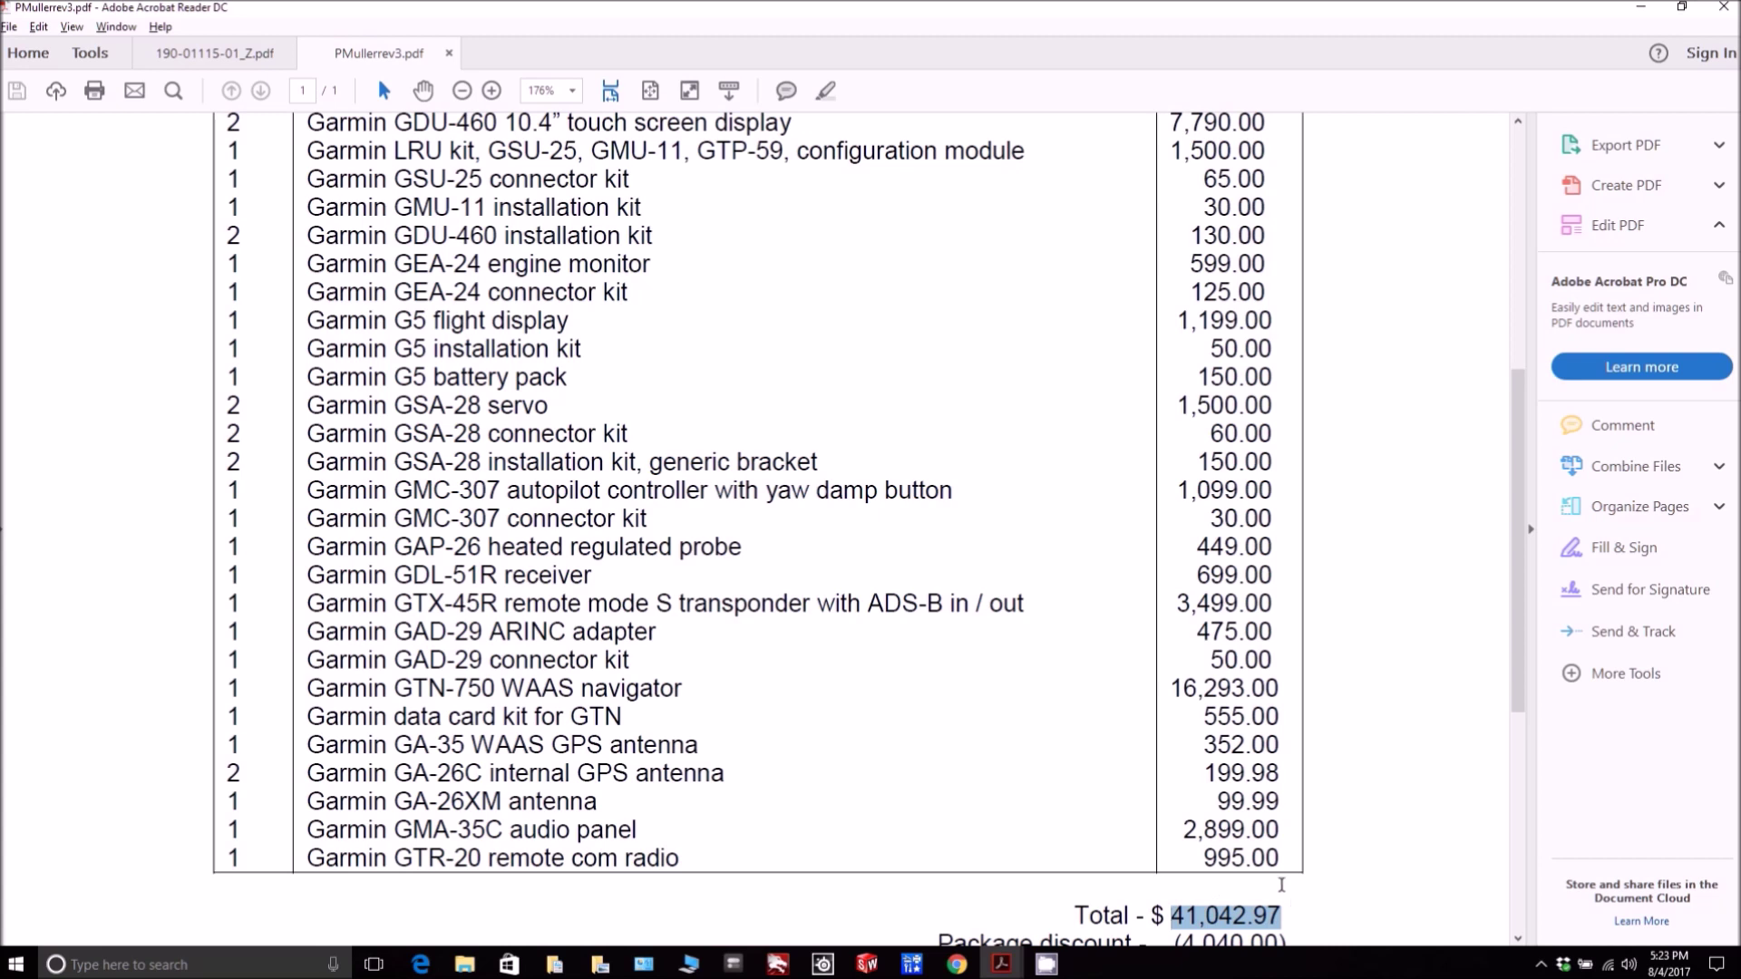
pyautogui.scroll(-1, 1193, 812)
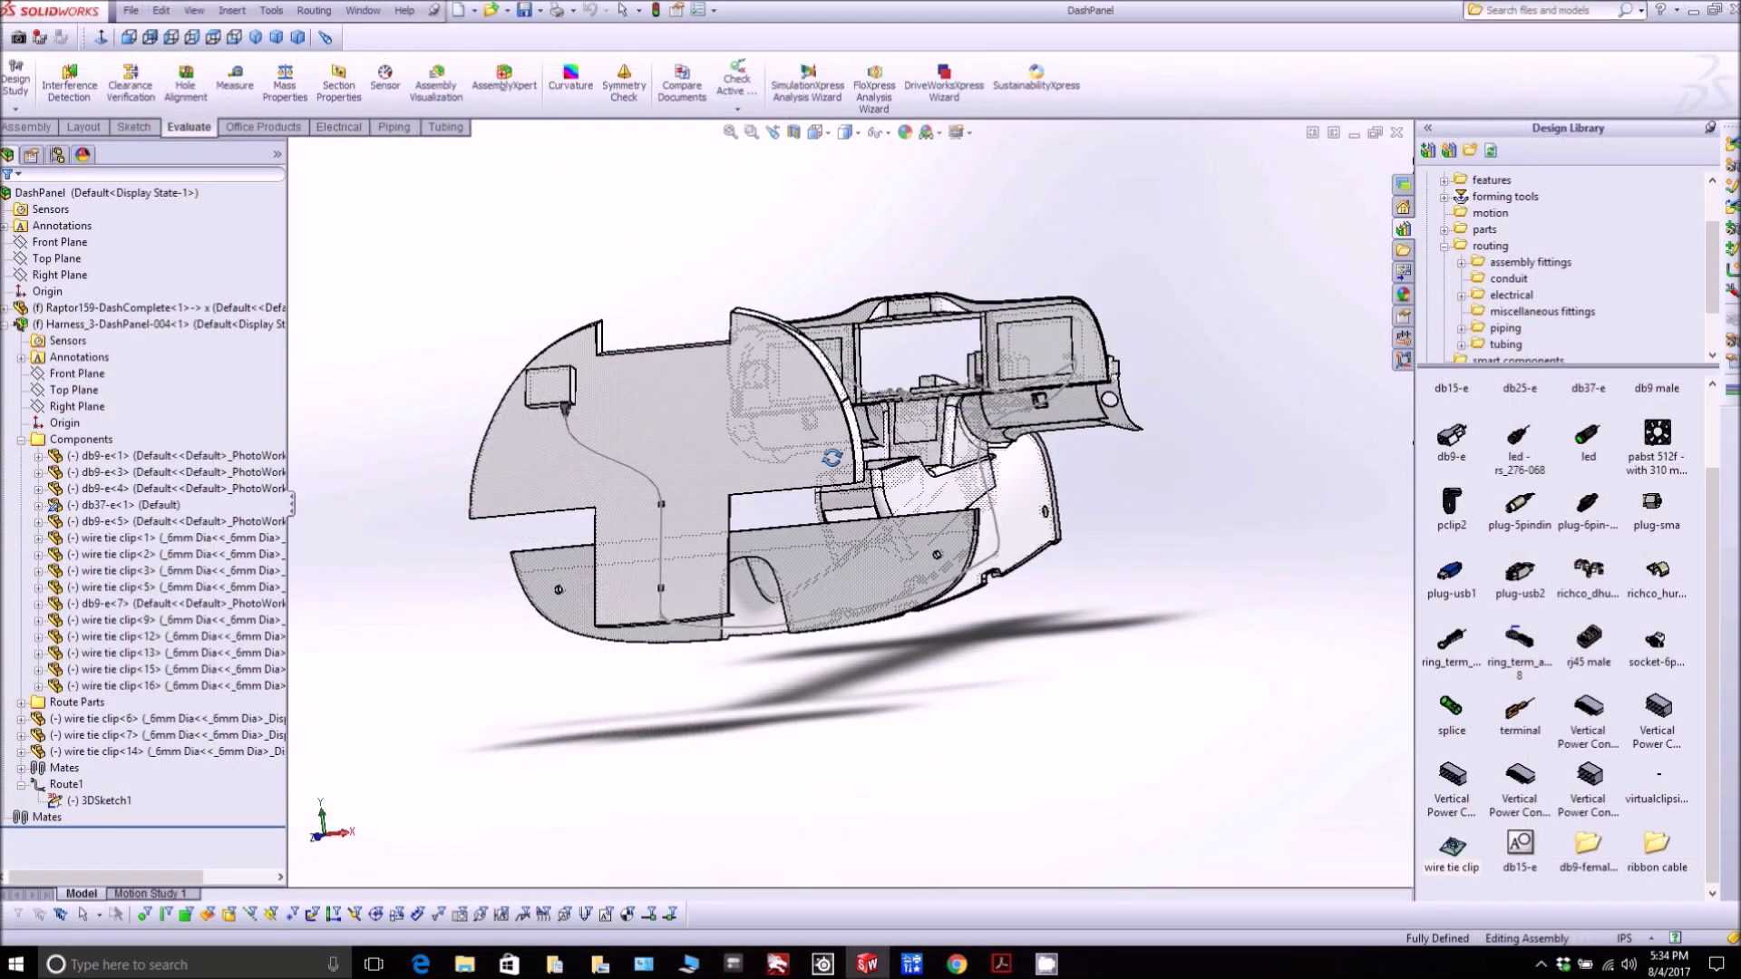
pyautogui.moveTo(832, 458); pyautogui.dragTo(712, 470, button='middle')
pyautogui.scroll(-10, 580, 456)
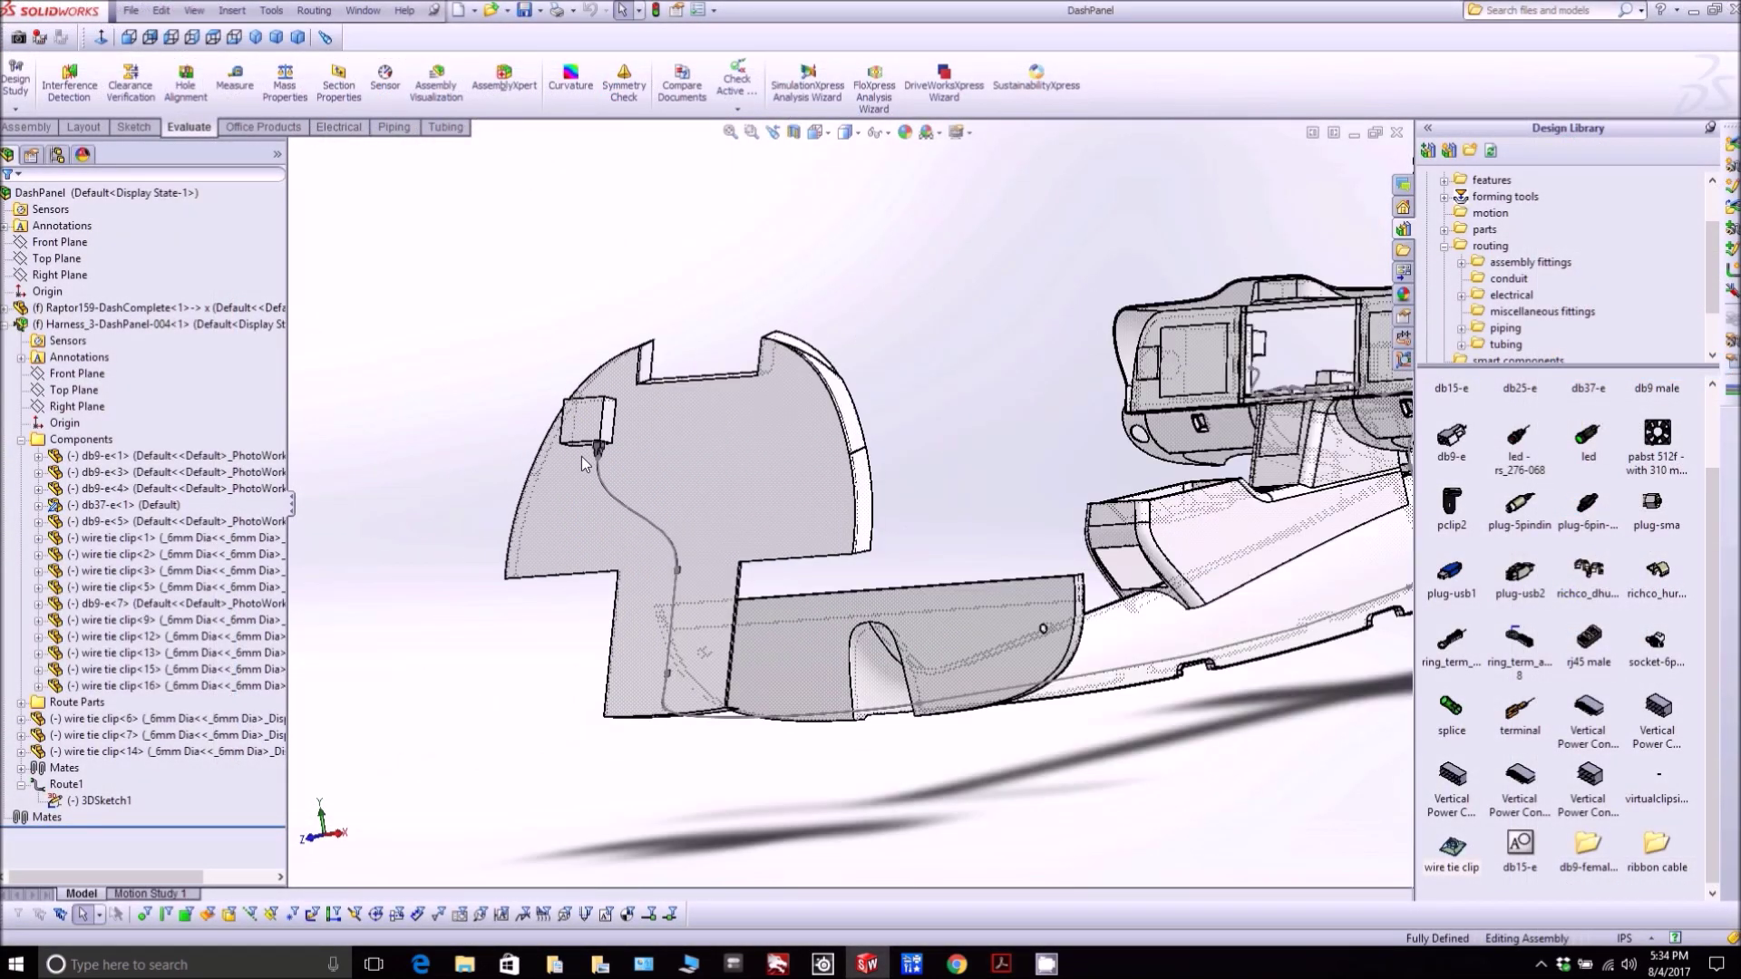
pyautogui.scroll(-3, 710, 408)
pyautogui.click(765, 447)
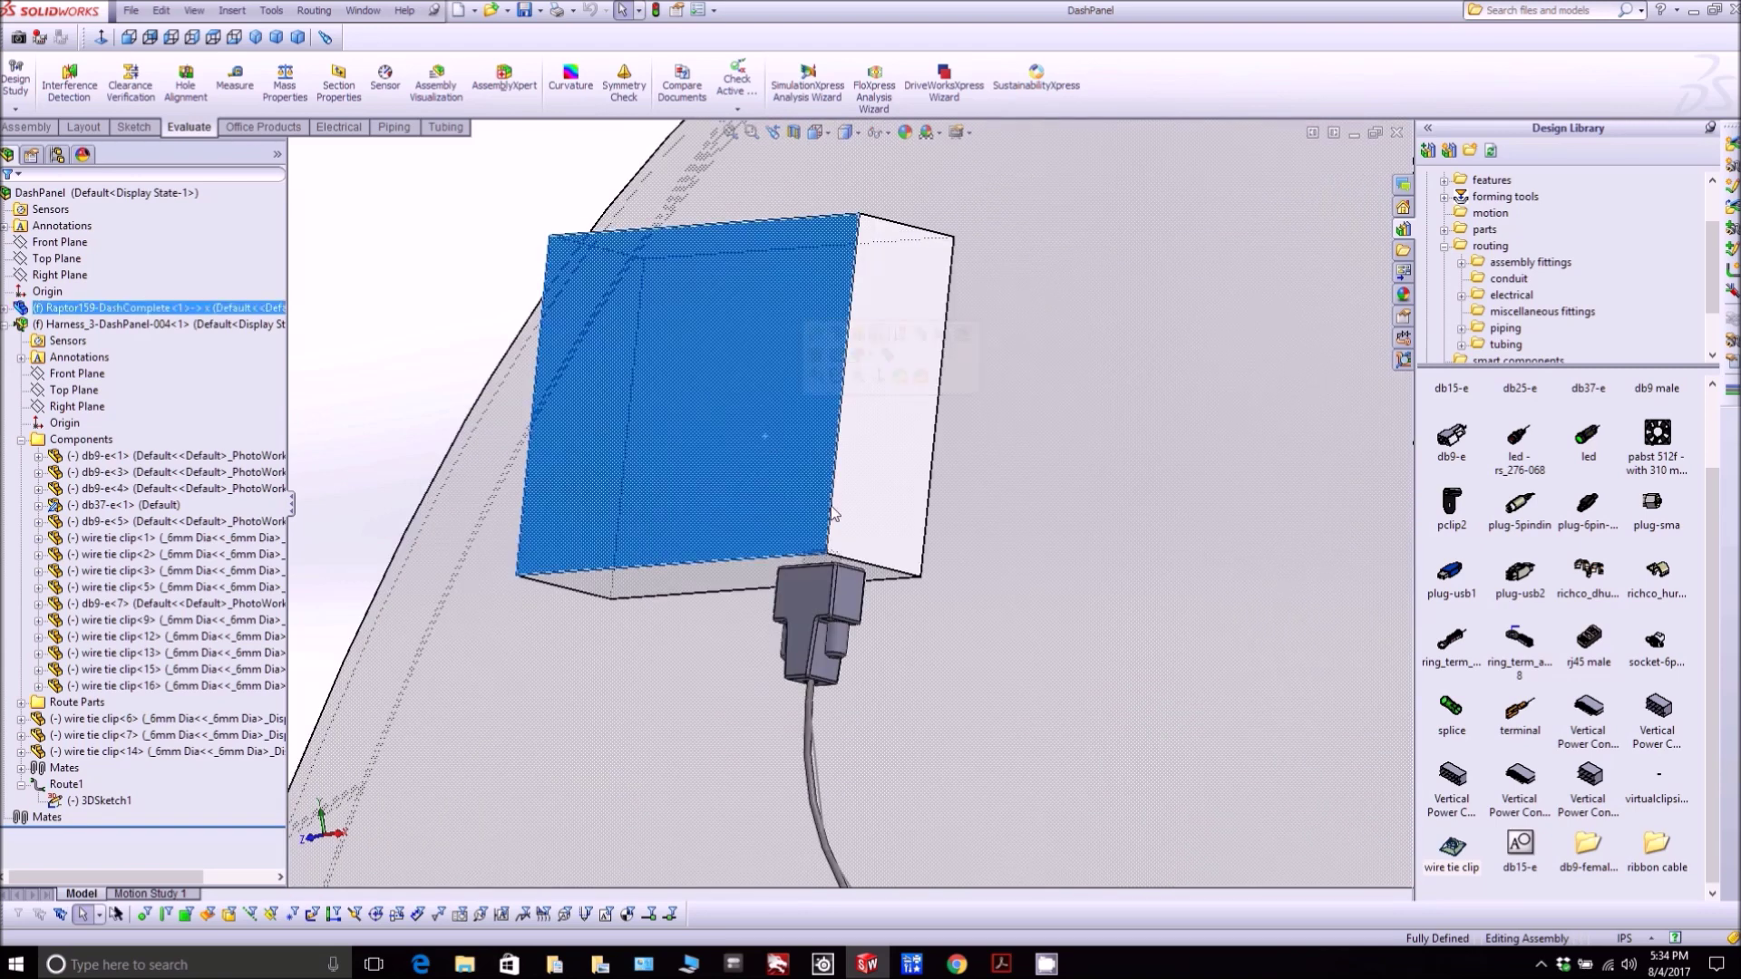
pyautogui.scroll(-3, 859, 582)
pyautogui.click(774, 599)
pyautogui.scroll(-3, 789, 635)
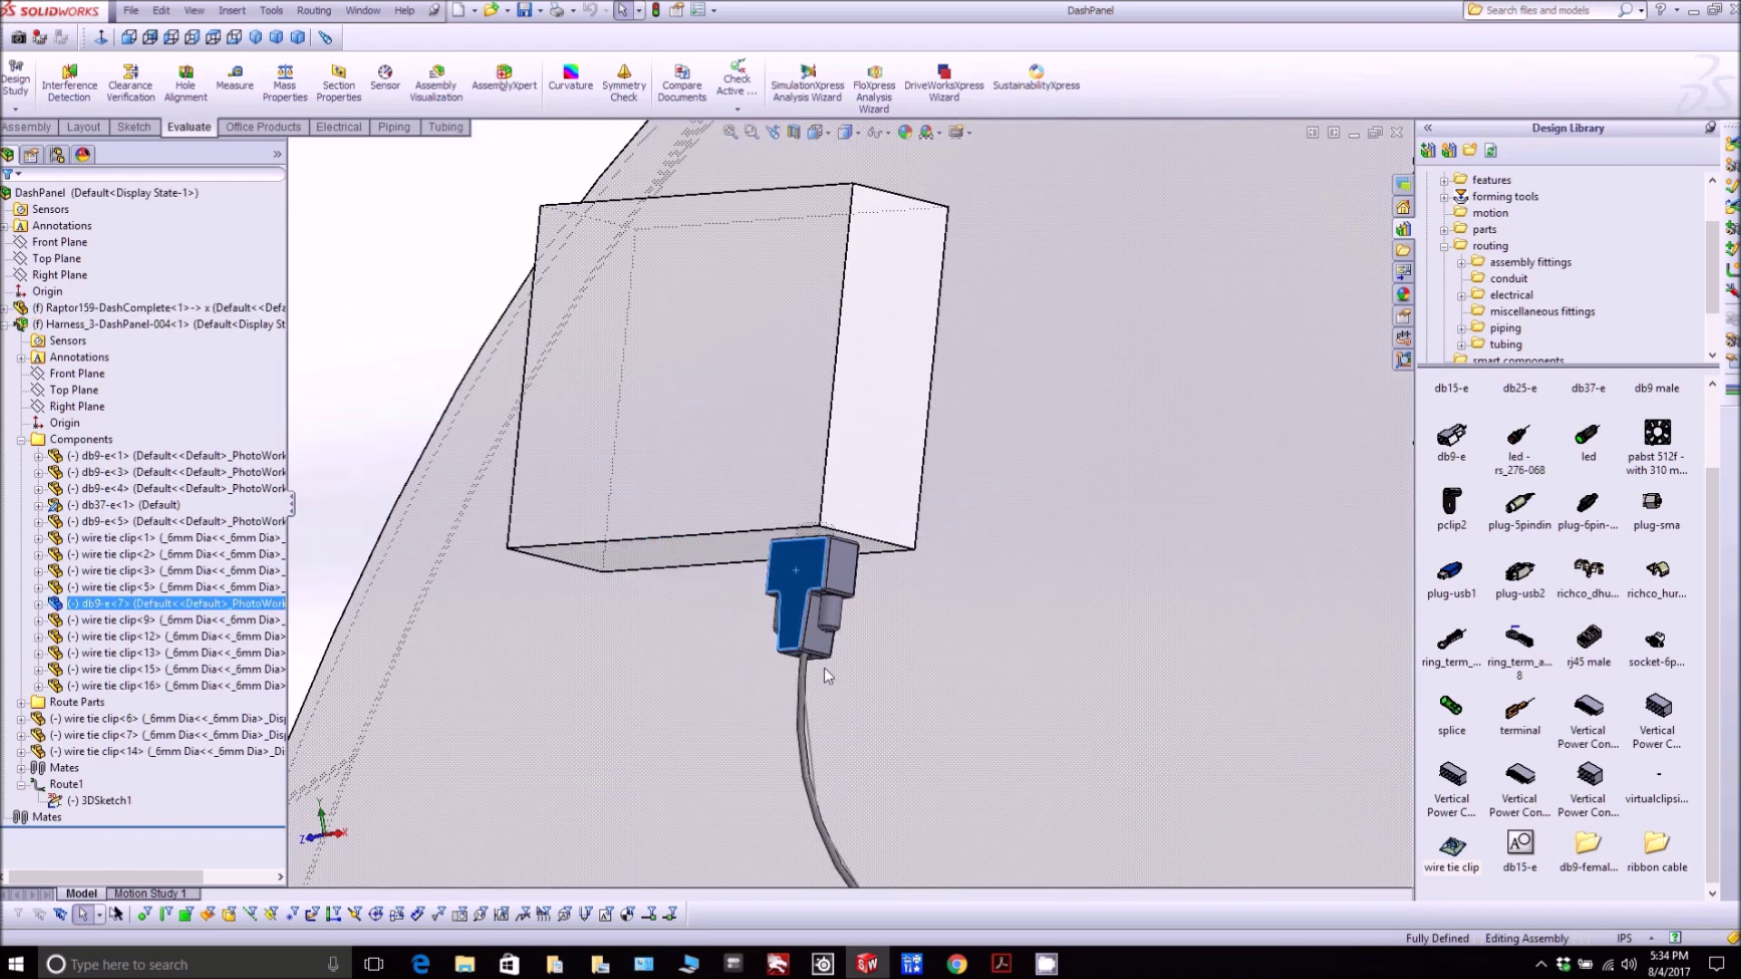
pyautogui.click(796, 656)
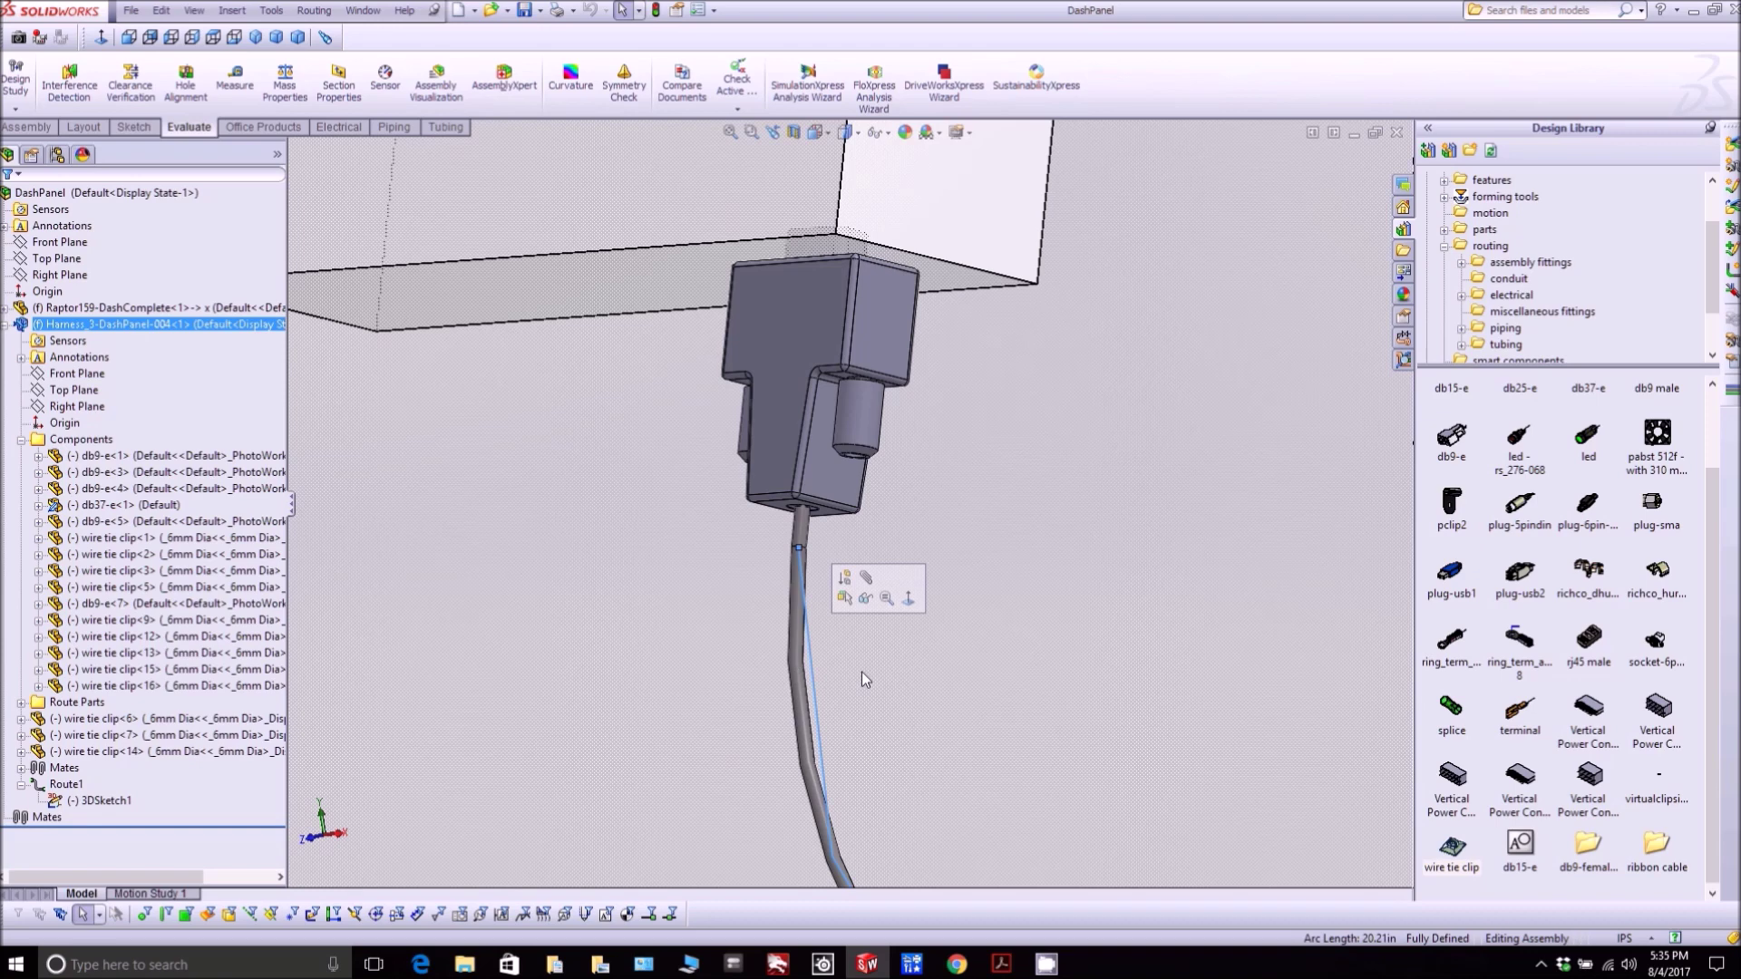
pyautogui.scroll(6, 864, 680)
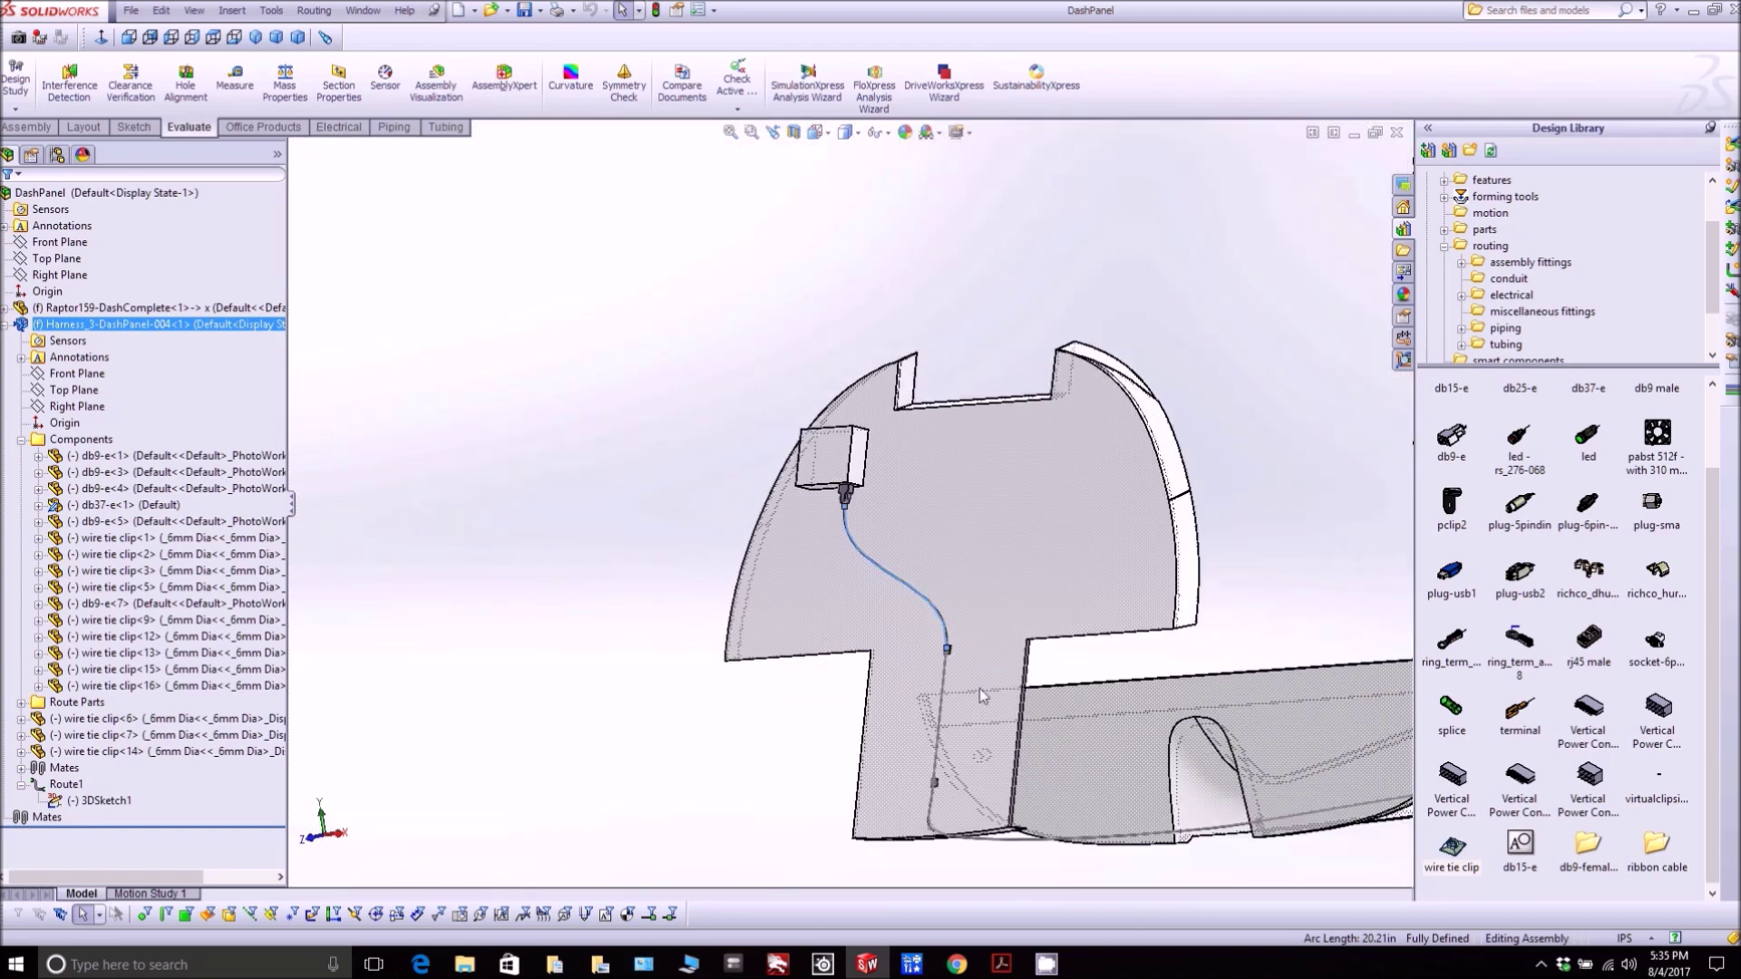
pyautogui.scroll(-10, 947, 649)
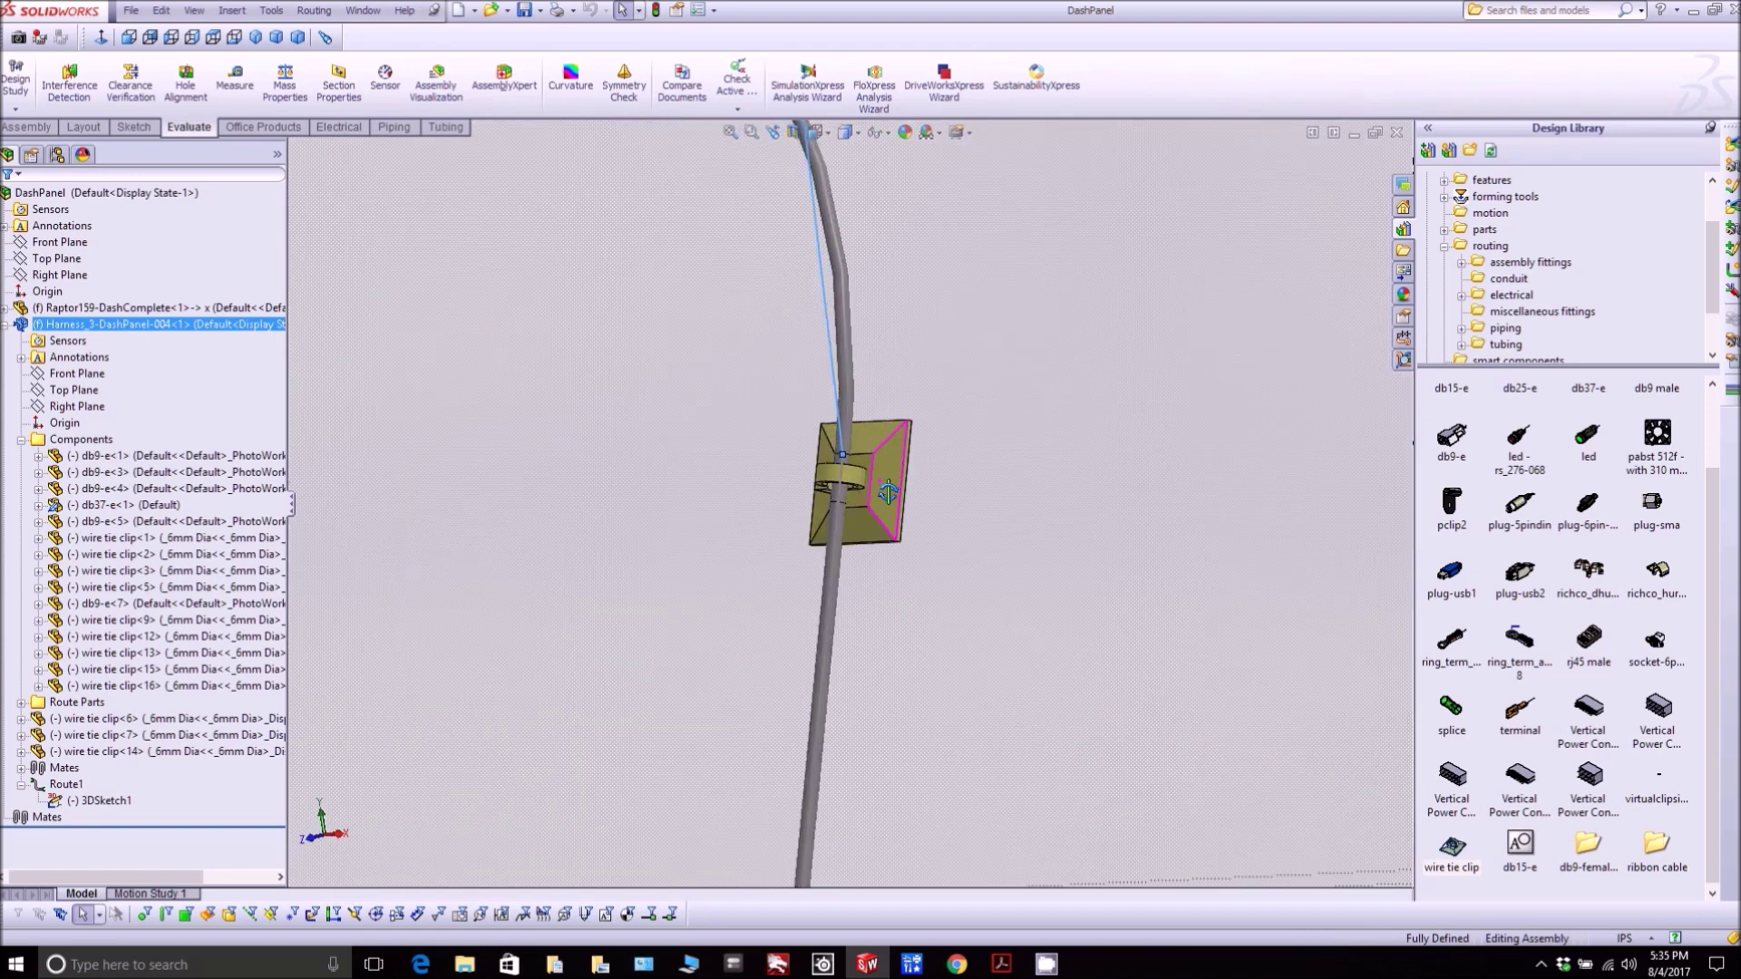
pyautogui.scroll(10, 885, 547)
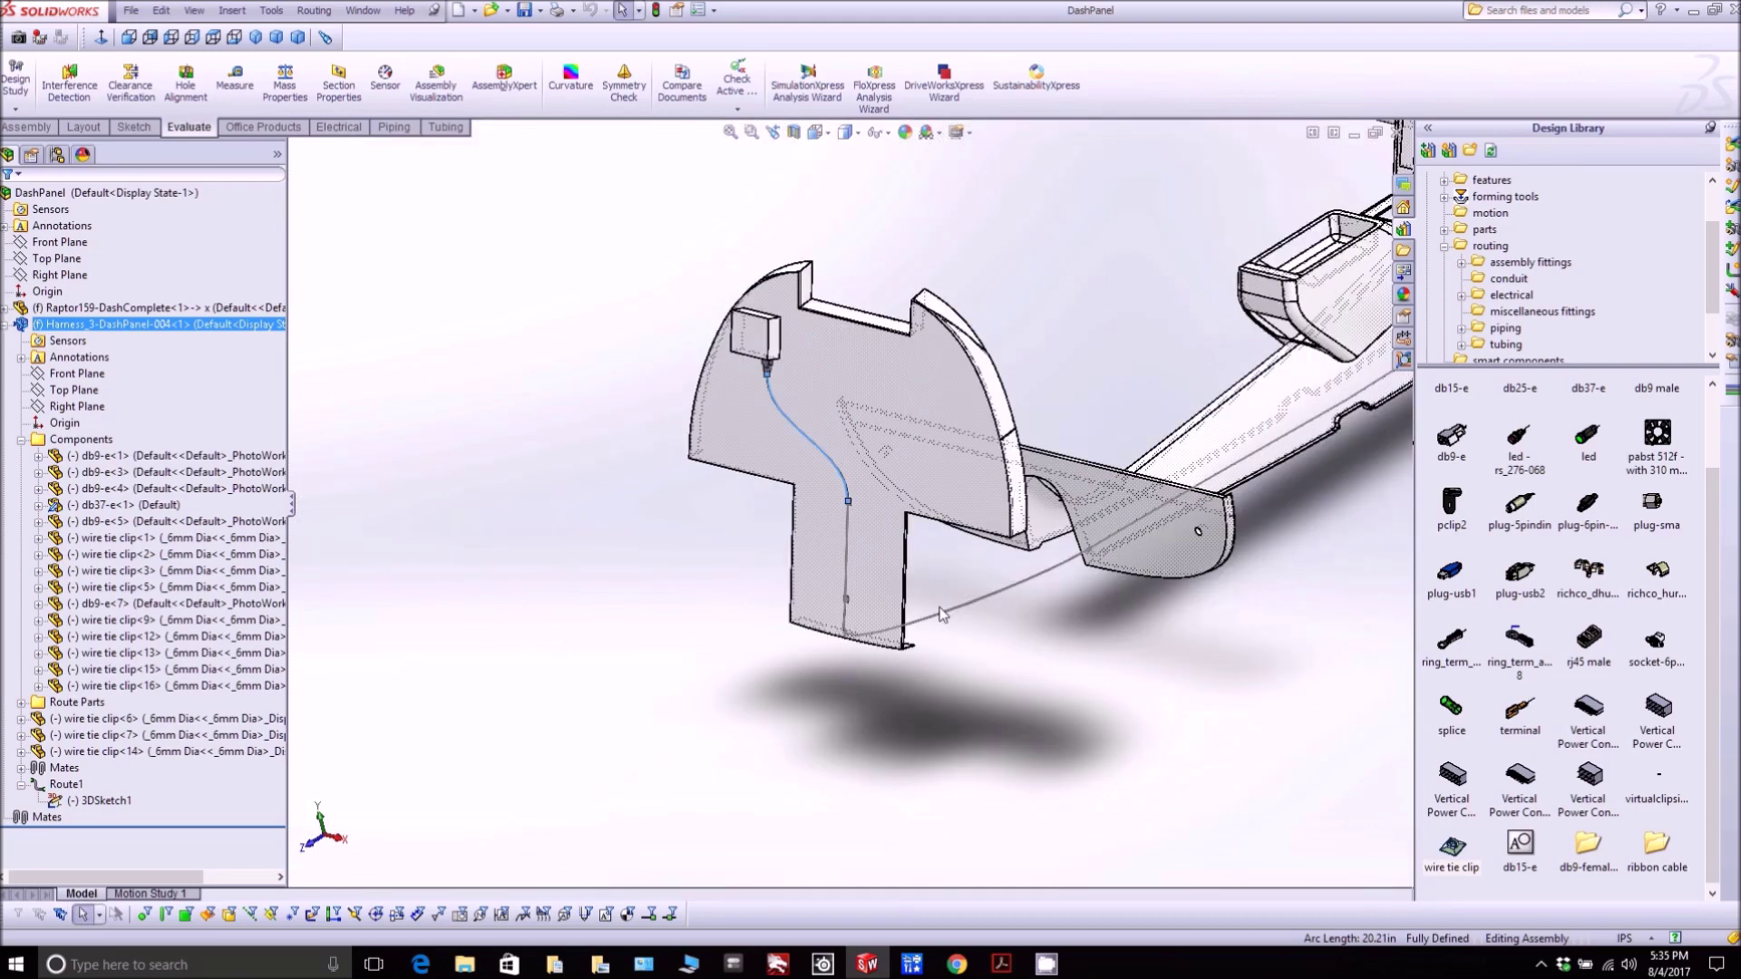
pyautogui.scroll(3, 1263, 479)
pyautogui.scroll(-10, 1215, 420)
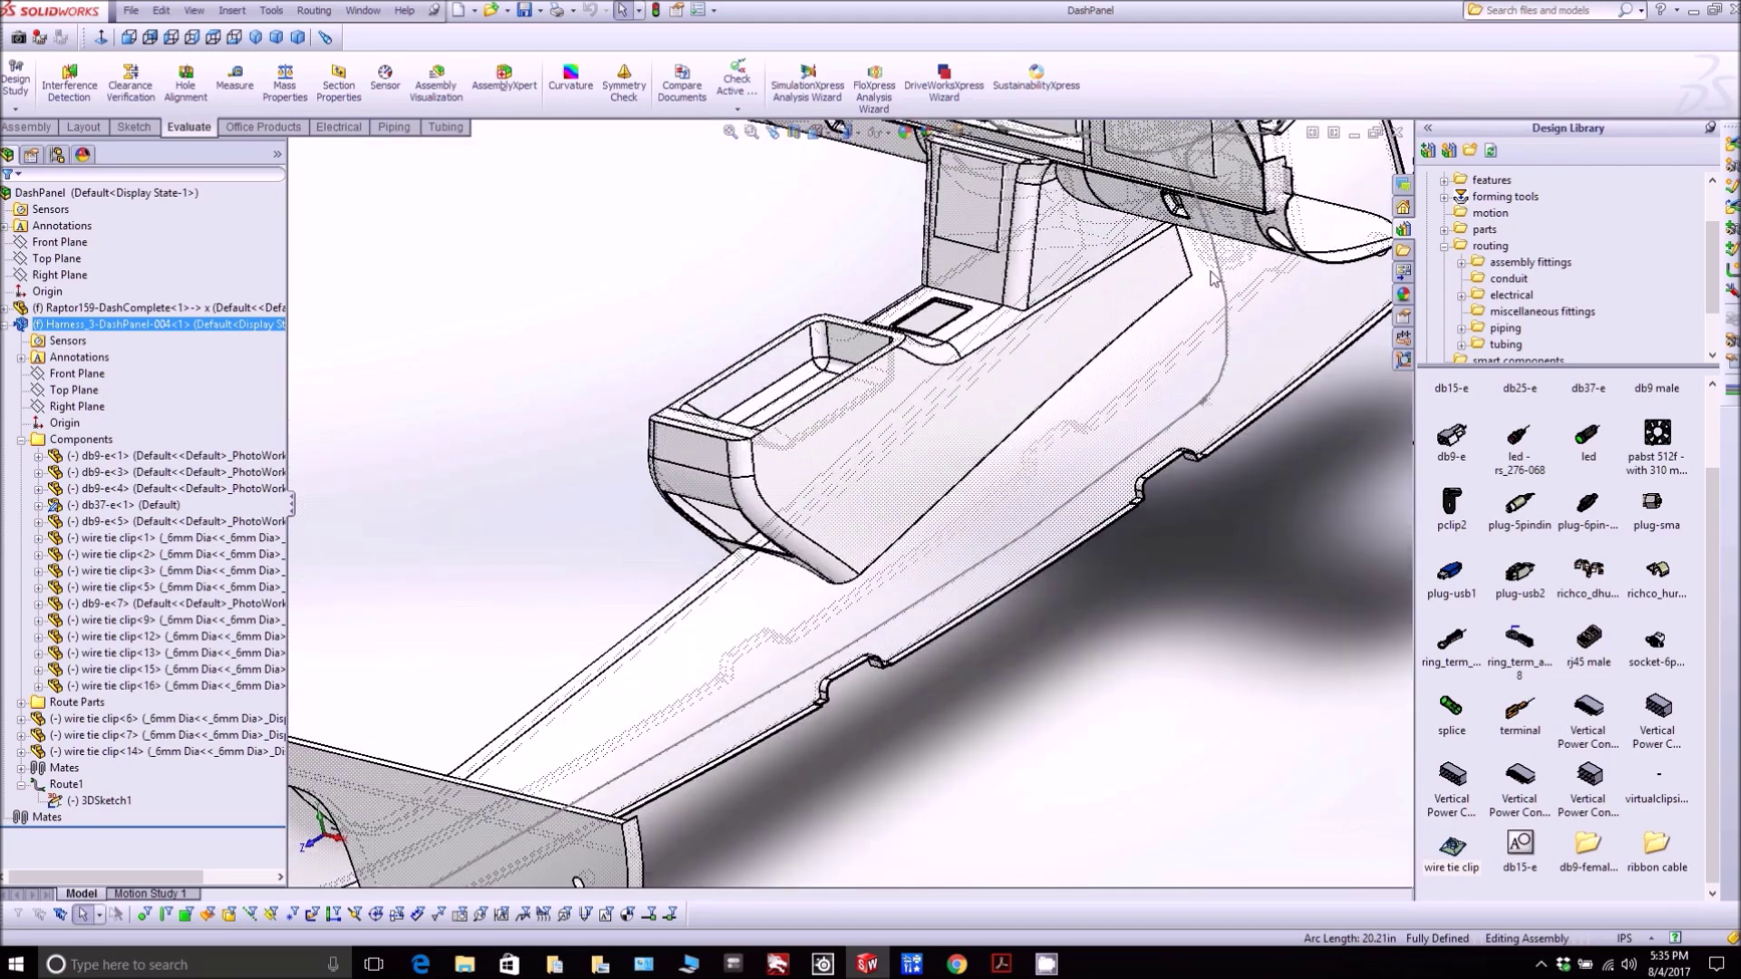
pyautogui.moveTo(1194, 220); pyautogui.dragTo(835, 343, button='middle')
pyautogui.scroll(-5, 835, 343)
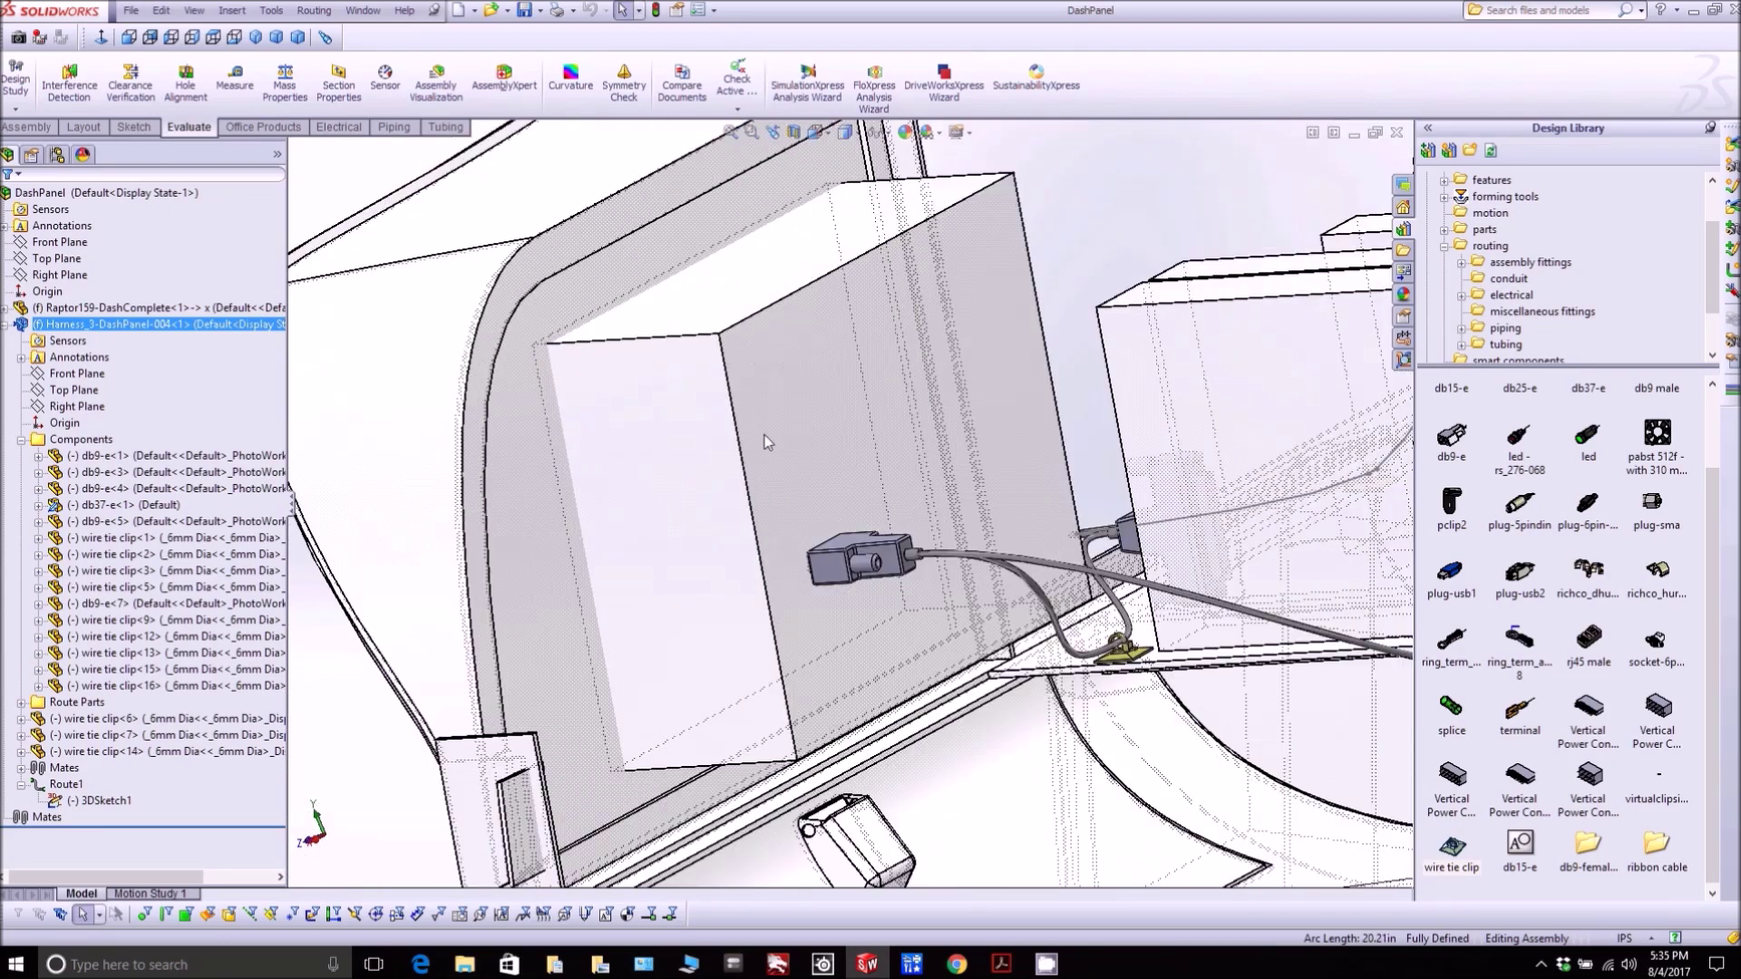
pyautogui.click(871, 490)
pyautogui.moveTo(871, 489); pyautogui.dragTo(850, 533, button='middle')
pyautogui.scroll(3, 989, 445)
pyautogui.scroll(-3, 866, 499)
pyautogui.scroll(5, 751, 536)
pyautogui.scroll(-4, 517, 372)
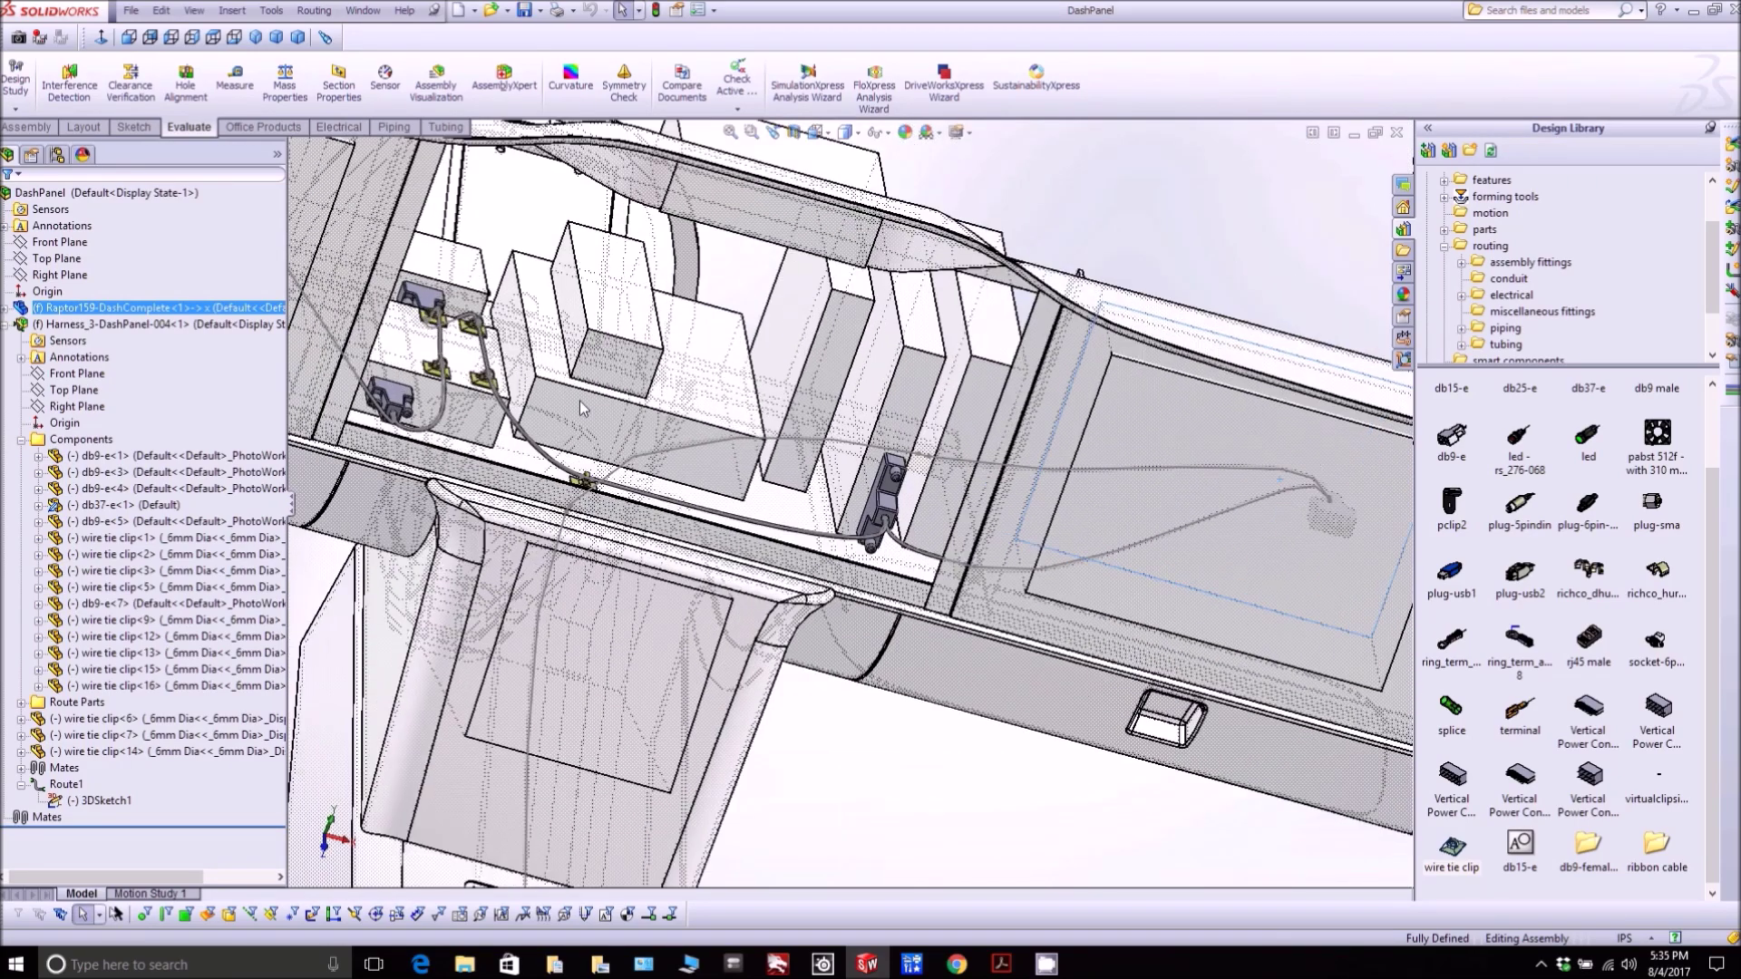
pyautogui.scroll(3, 526, 340)
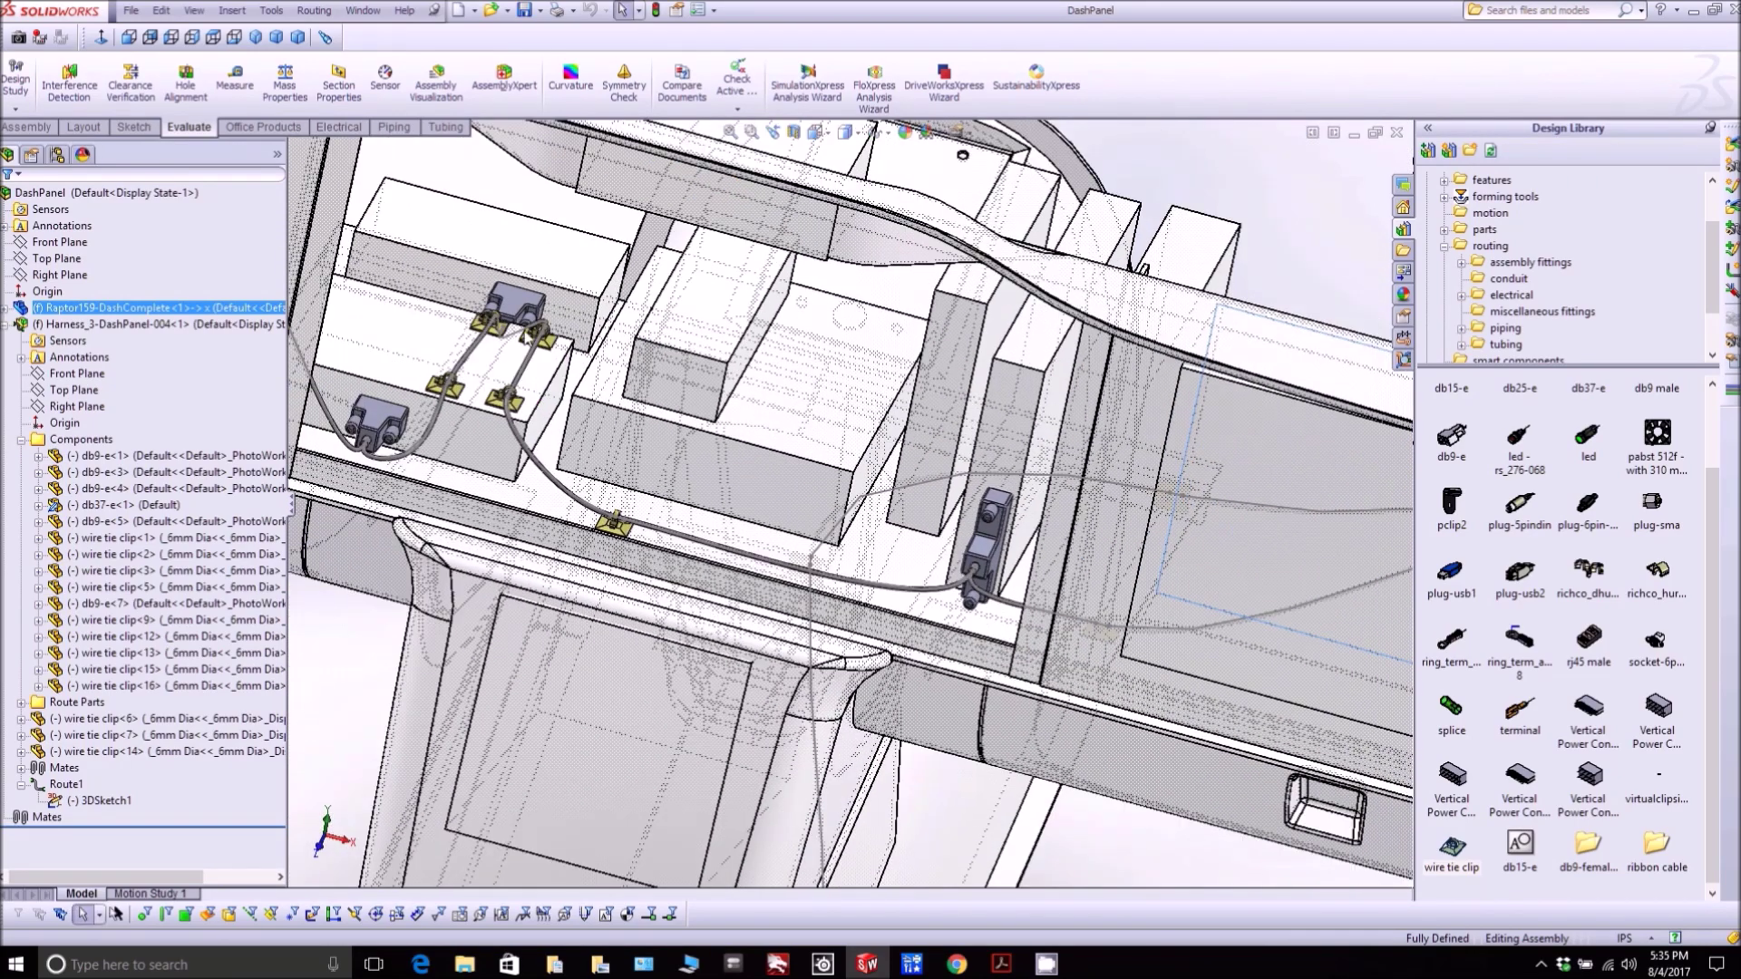
pyautogui.scroll(-6, 589, 416)
pyautogui.moveTo(589, 415); pyautogui.dragTo(917, 322, button='middle')
pyautogui.scroll(3, 898, 295)
pyautogui.scroll(-6, 1139, 307)
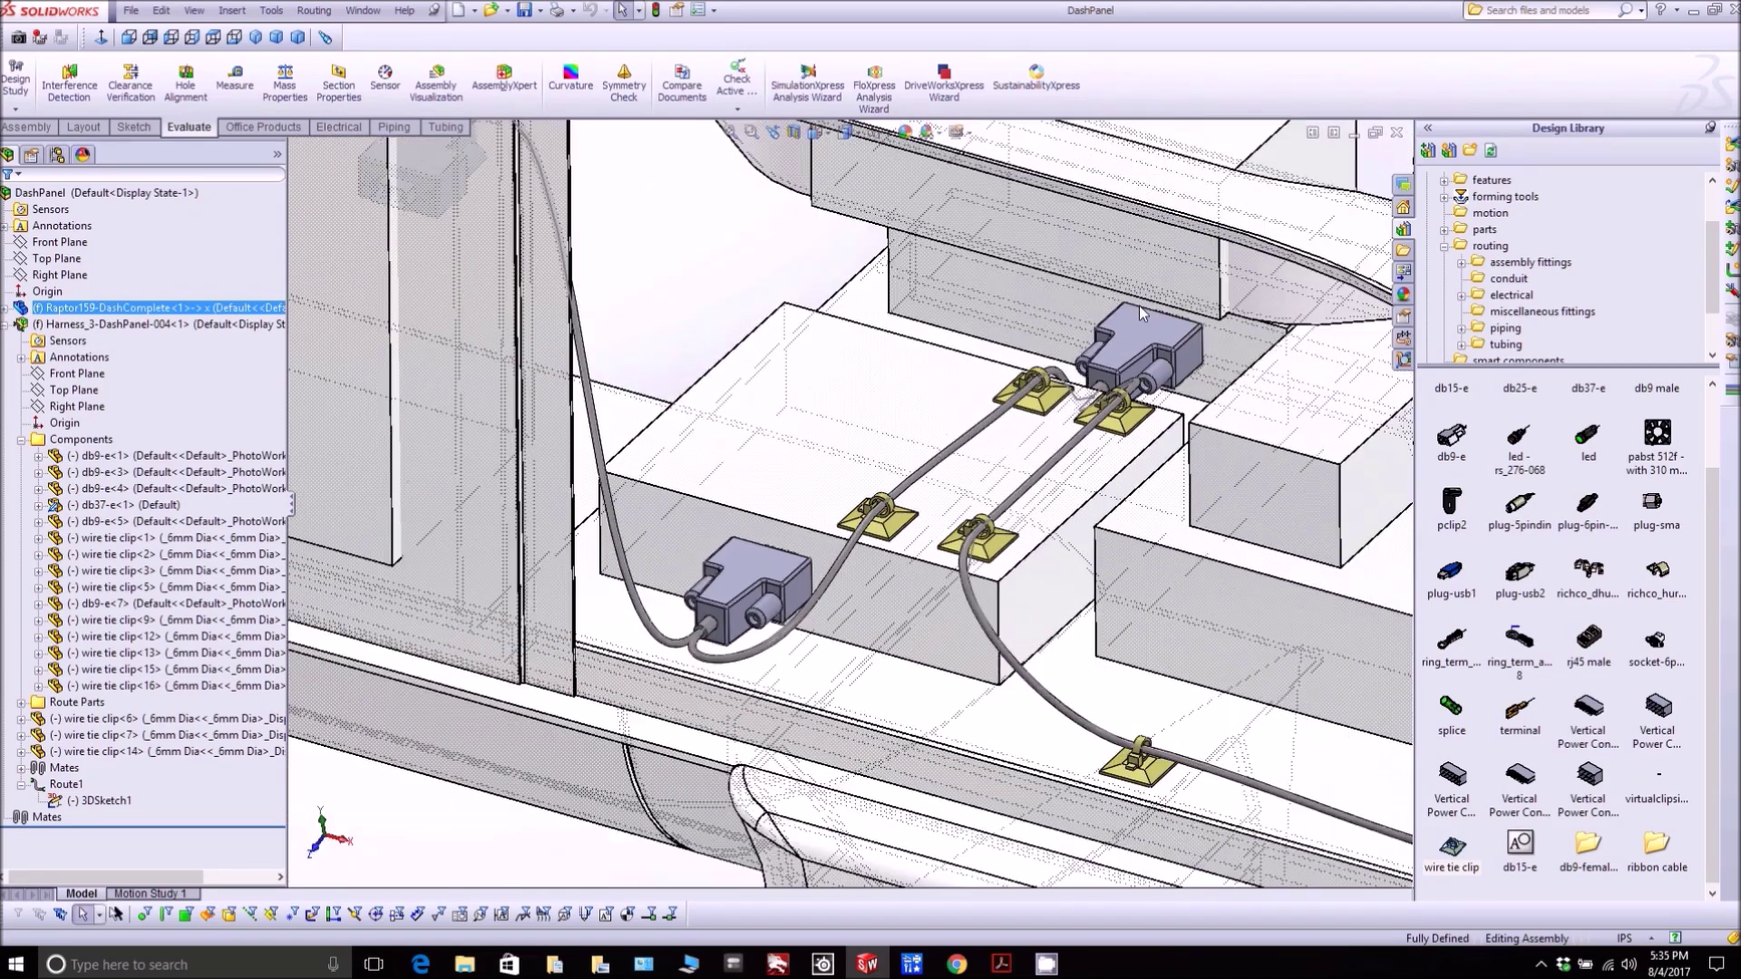
pyautogui.scroll(5, 900, 504)
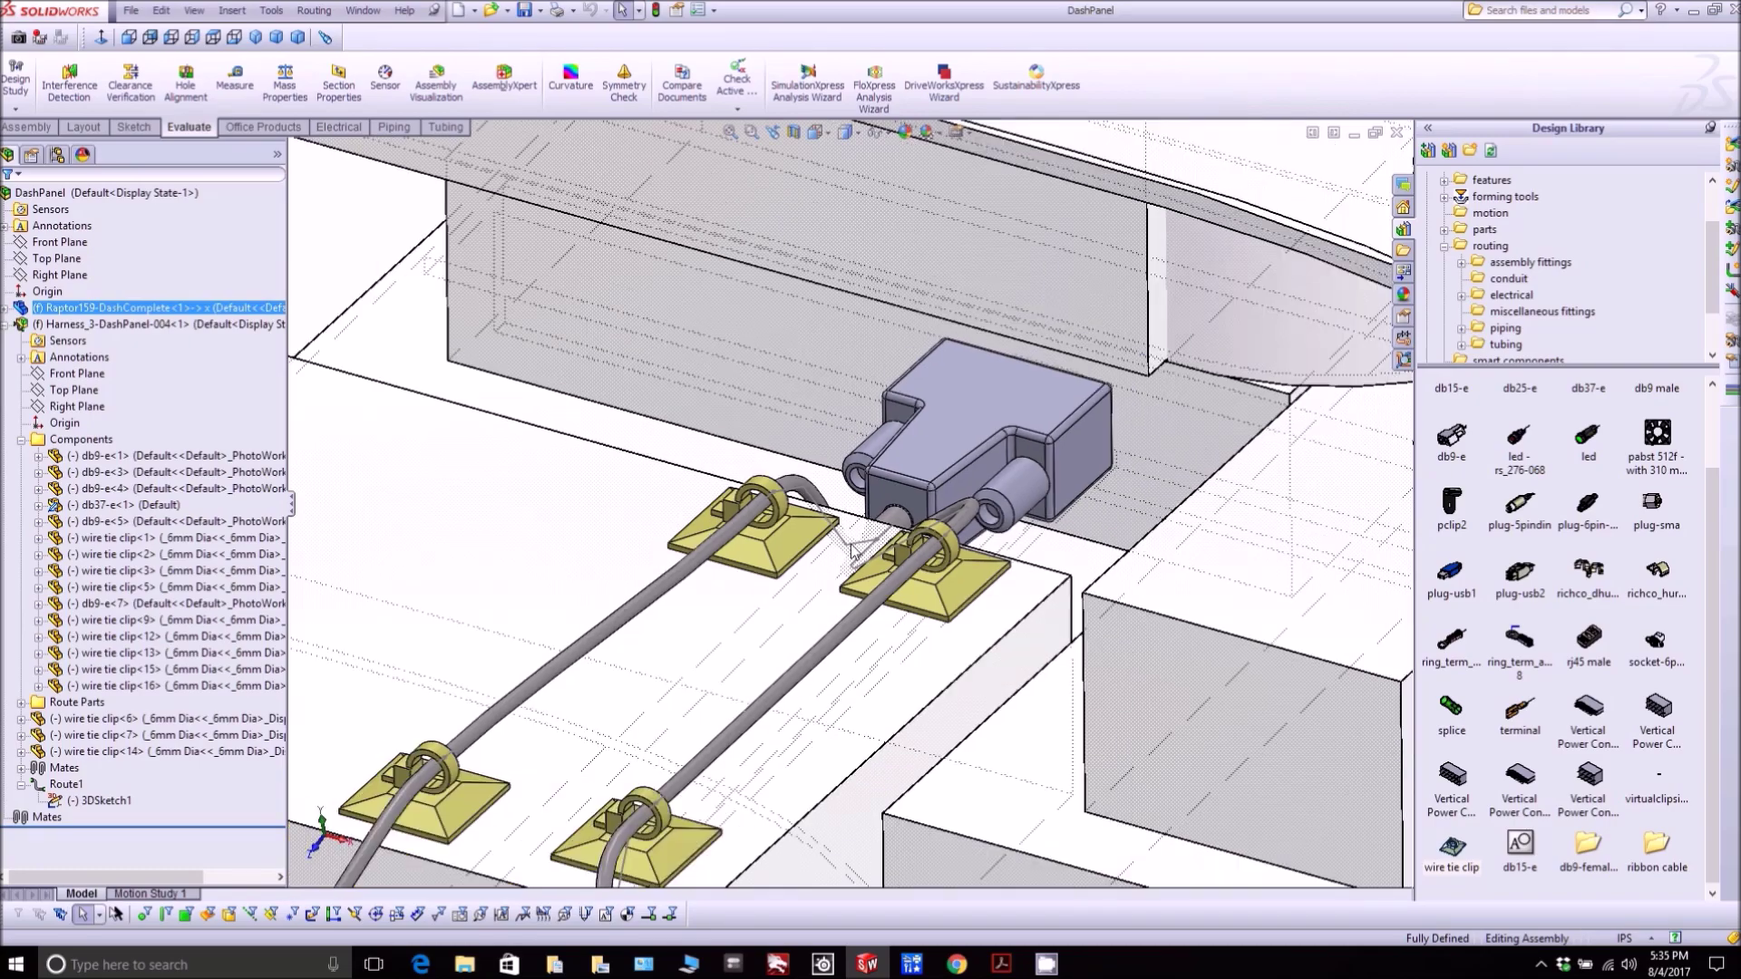
pyautogui.moveTo(644, 556); pyautogui.dragTo(399, 752, button='middle')
pyautogui.scroll(-5, 850, 379)
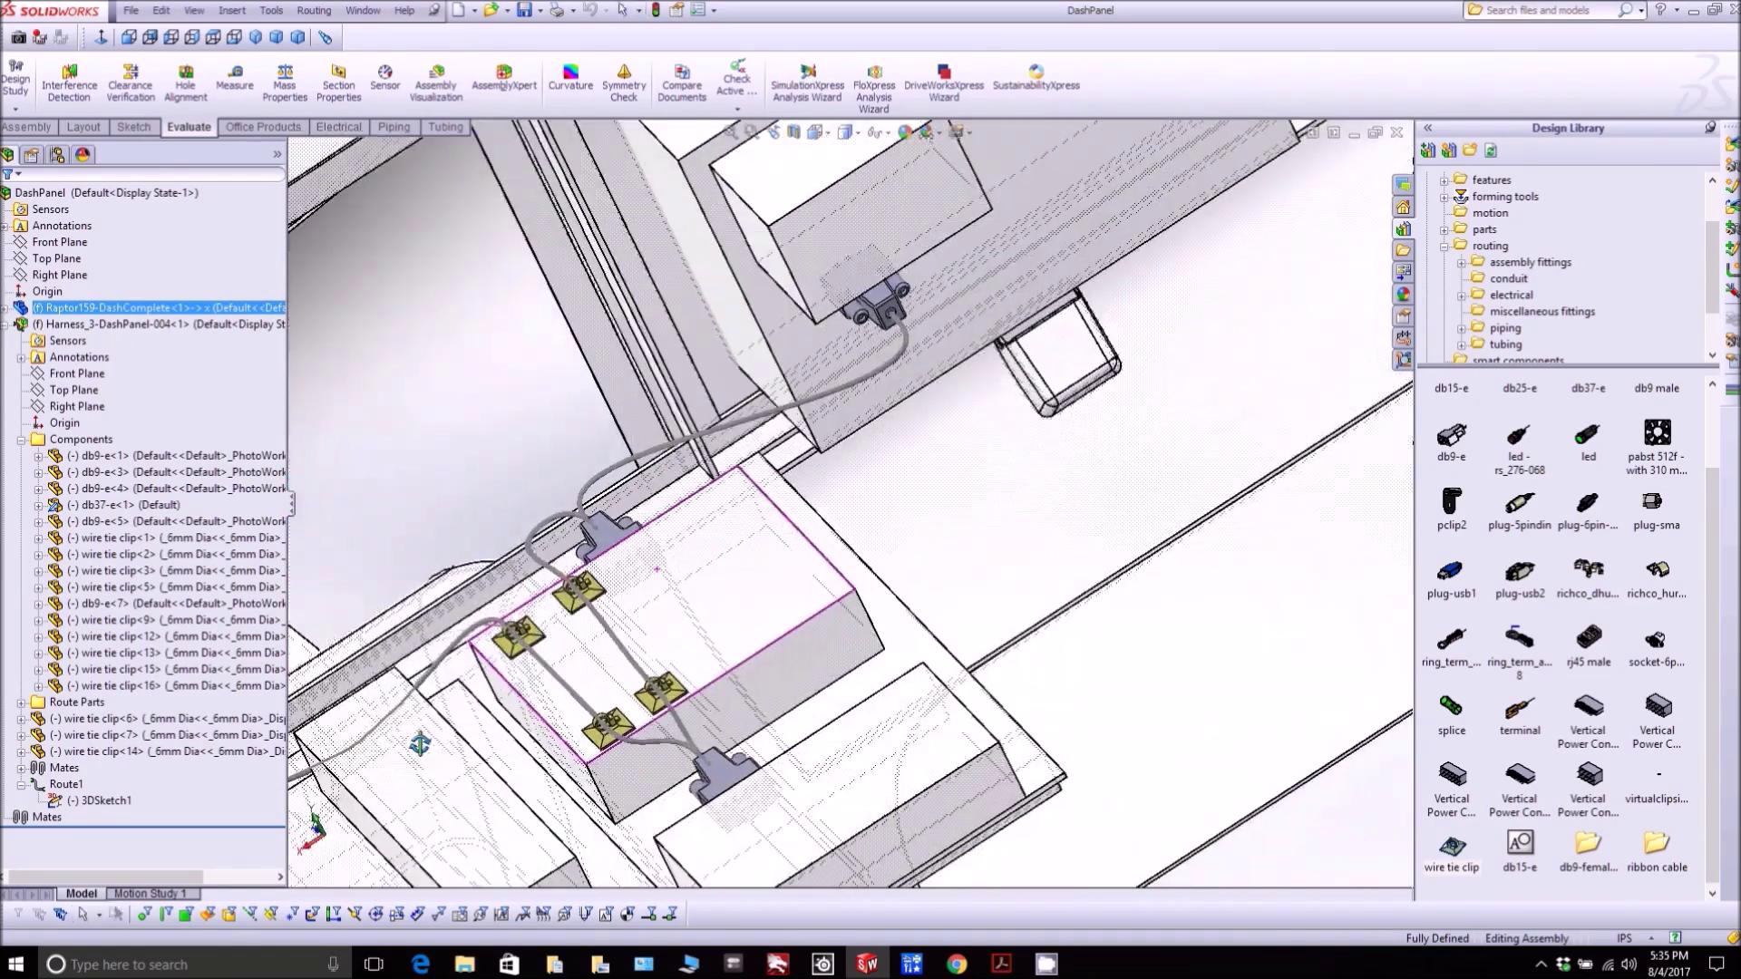
pyautogui.scroll(2, 849, 379)
pyautogui.moveTo(850, 379); pyautogui.dragTo(868, 288, button='middle')
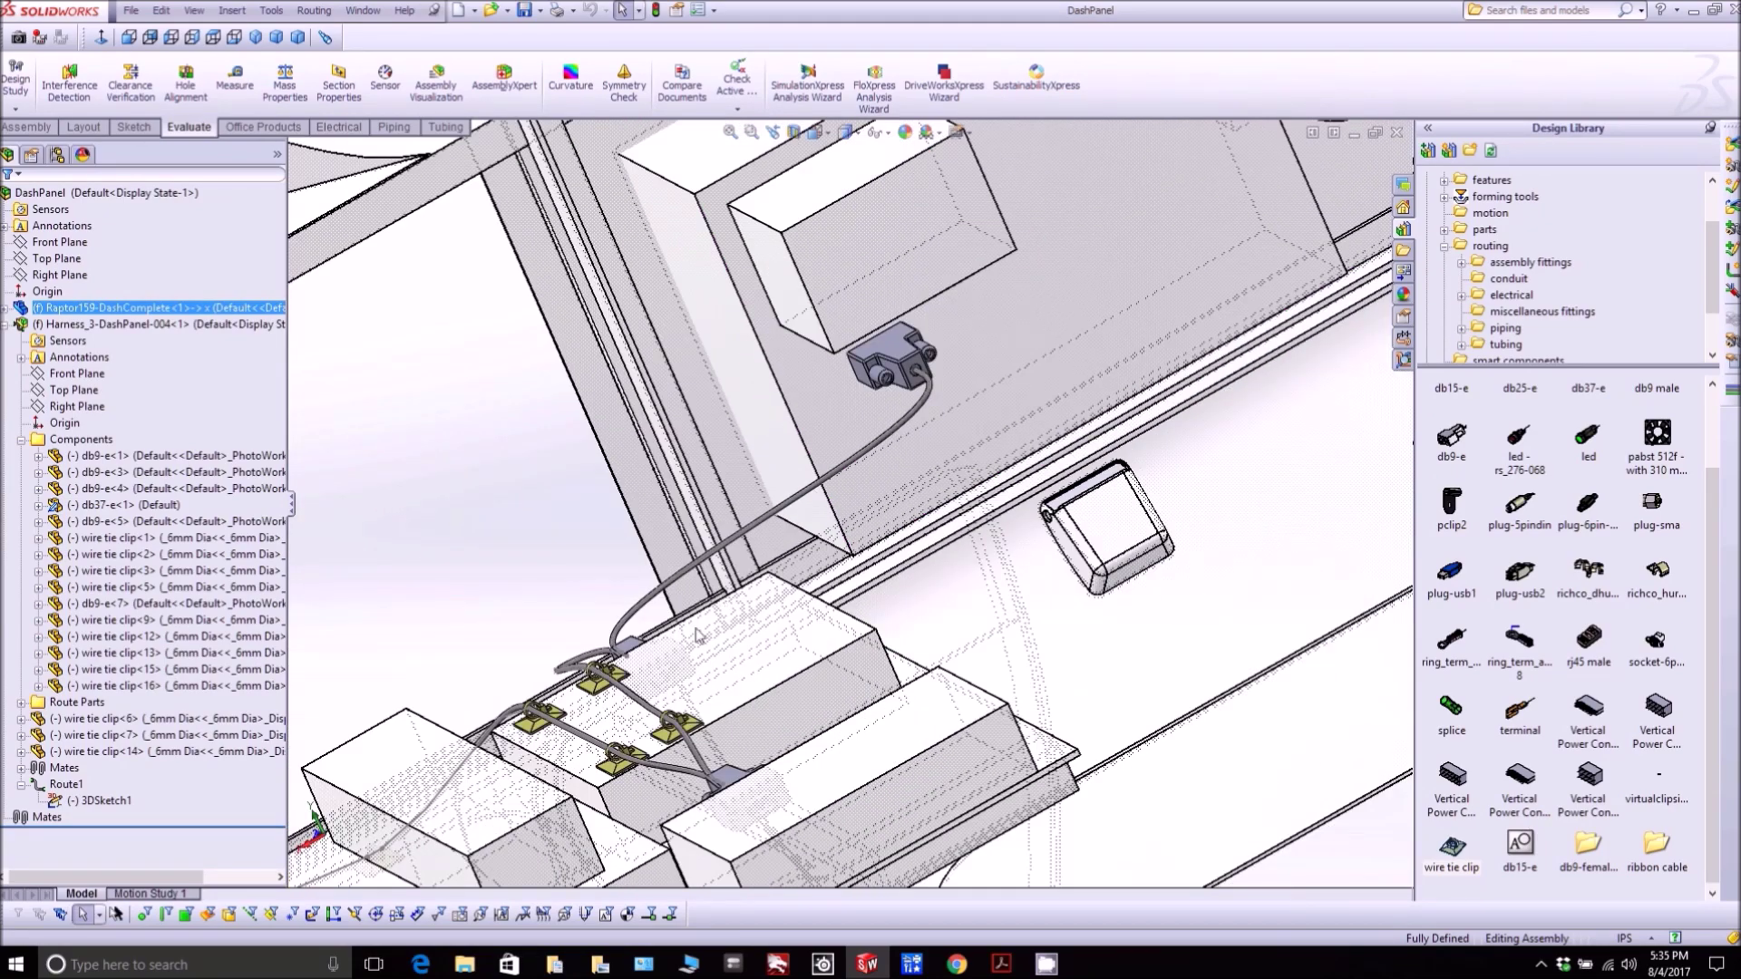
pyautogui.scroll(4, 774, 544)
pyautogui.moveTo(665, 667); pyautogui.dragTo(681, 651, button='middle')
pyautogui.scroll(-4, 681, 651)
pyautogui.moveTo(781, 544); pyautogui.dragTo(790, 573, button='middle')
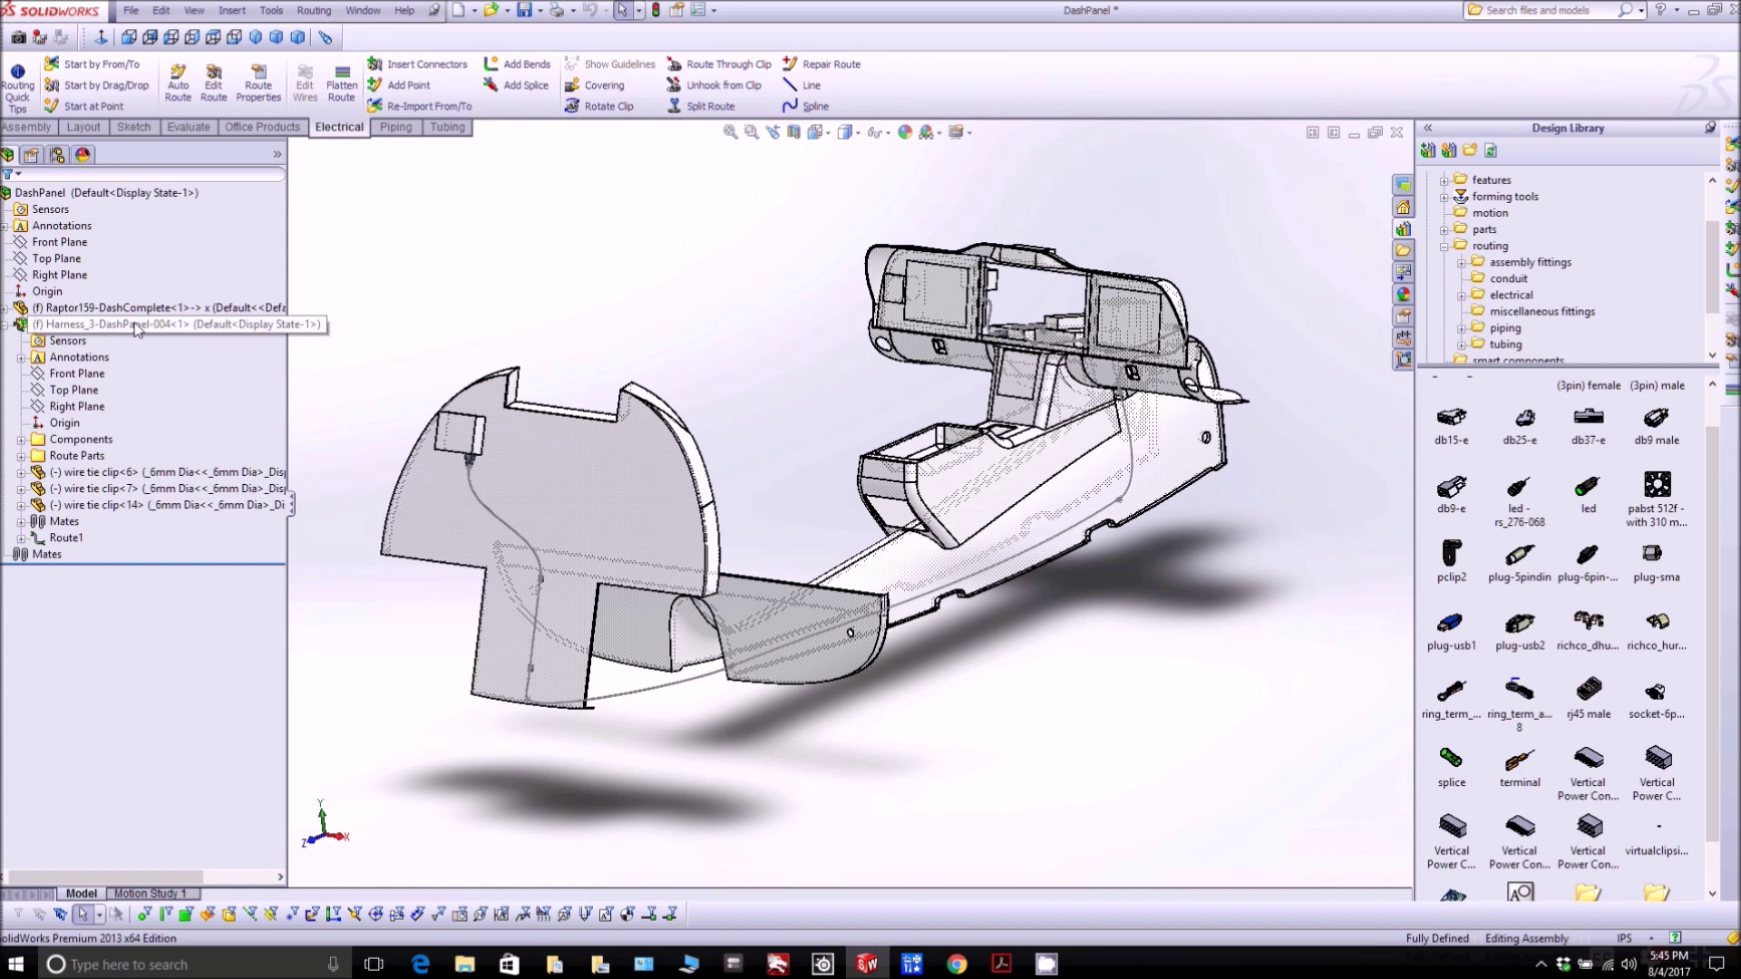
# Step: Open Harness_3-DashPanel-004 as its own assembly and orbit around the routed cables and clips
pyautogui.click(159, 325)
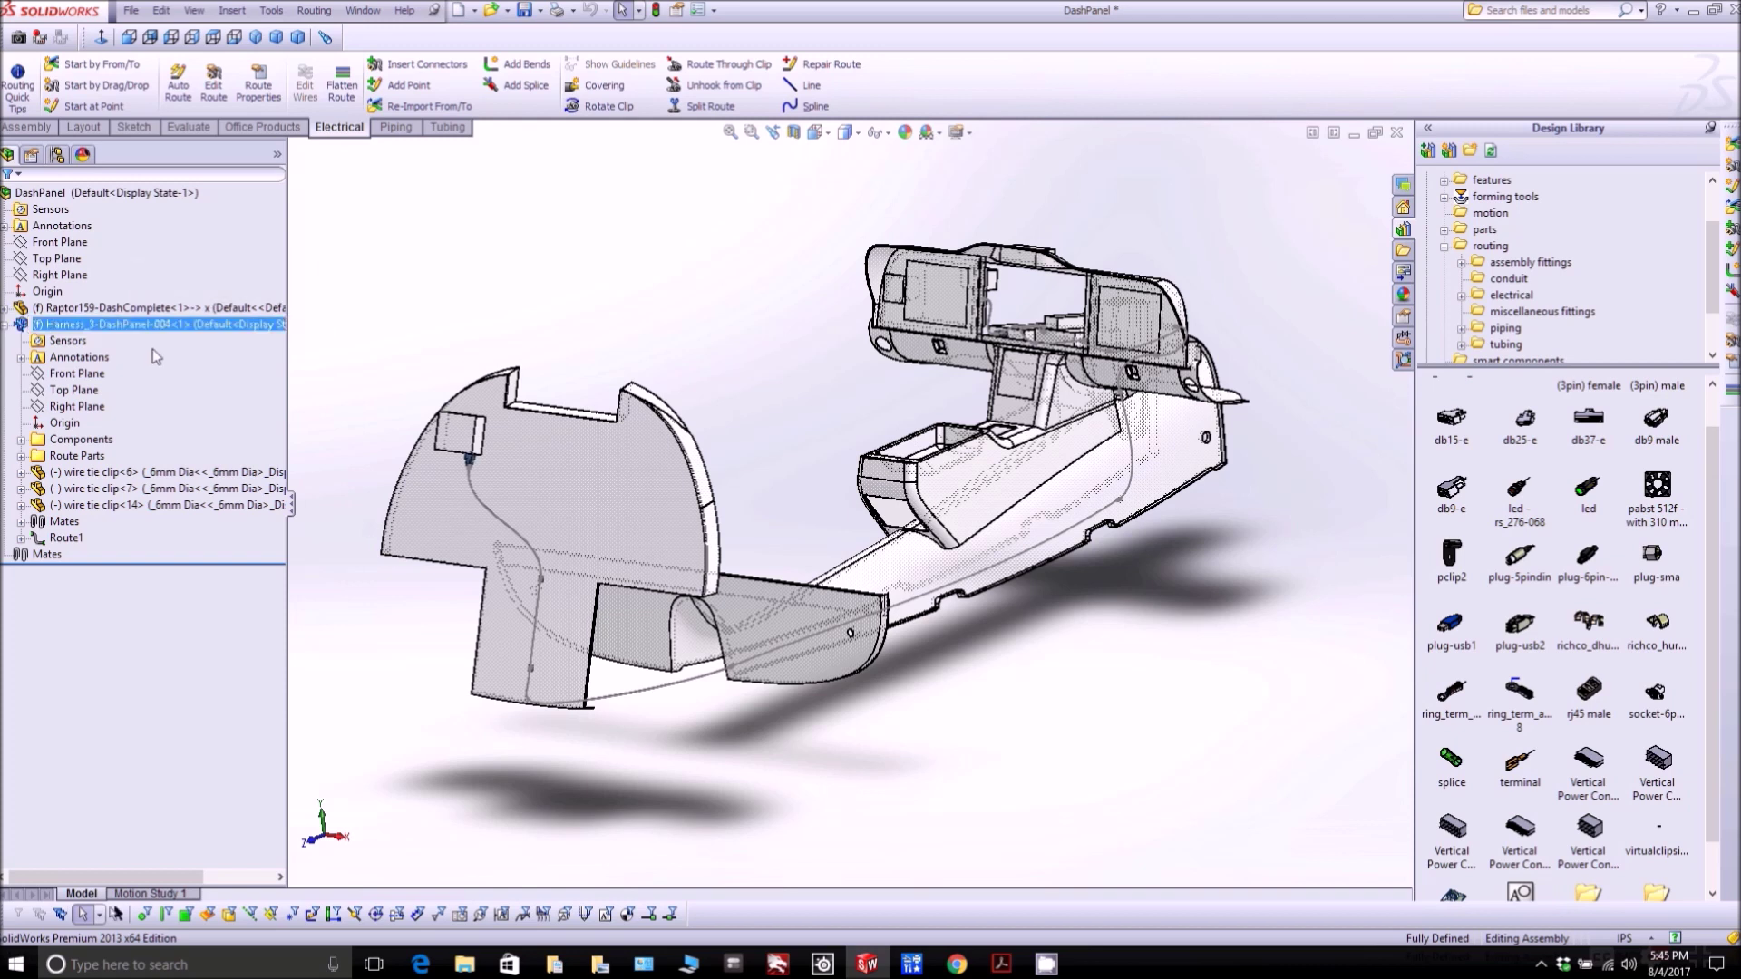
pyautogui.rightClick(78, 323)
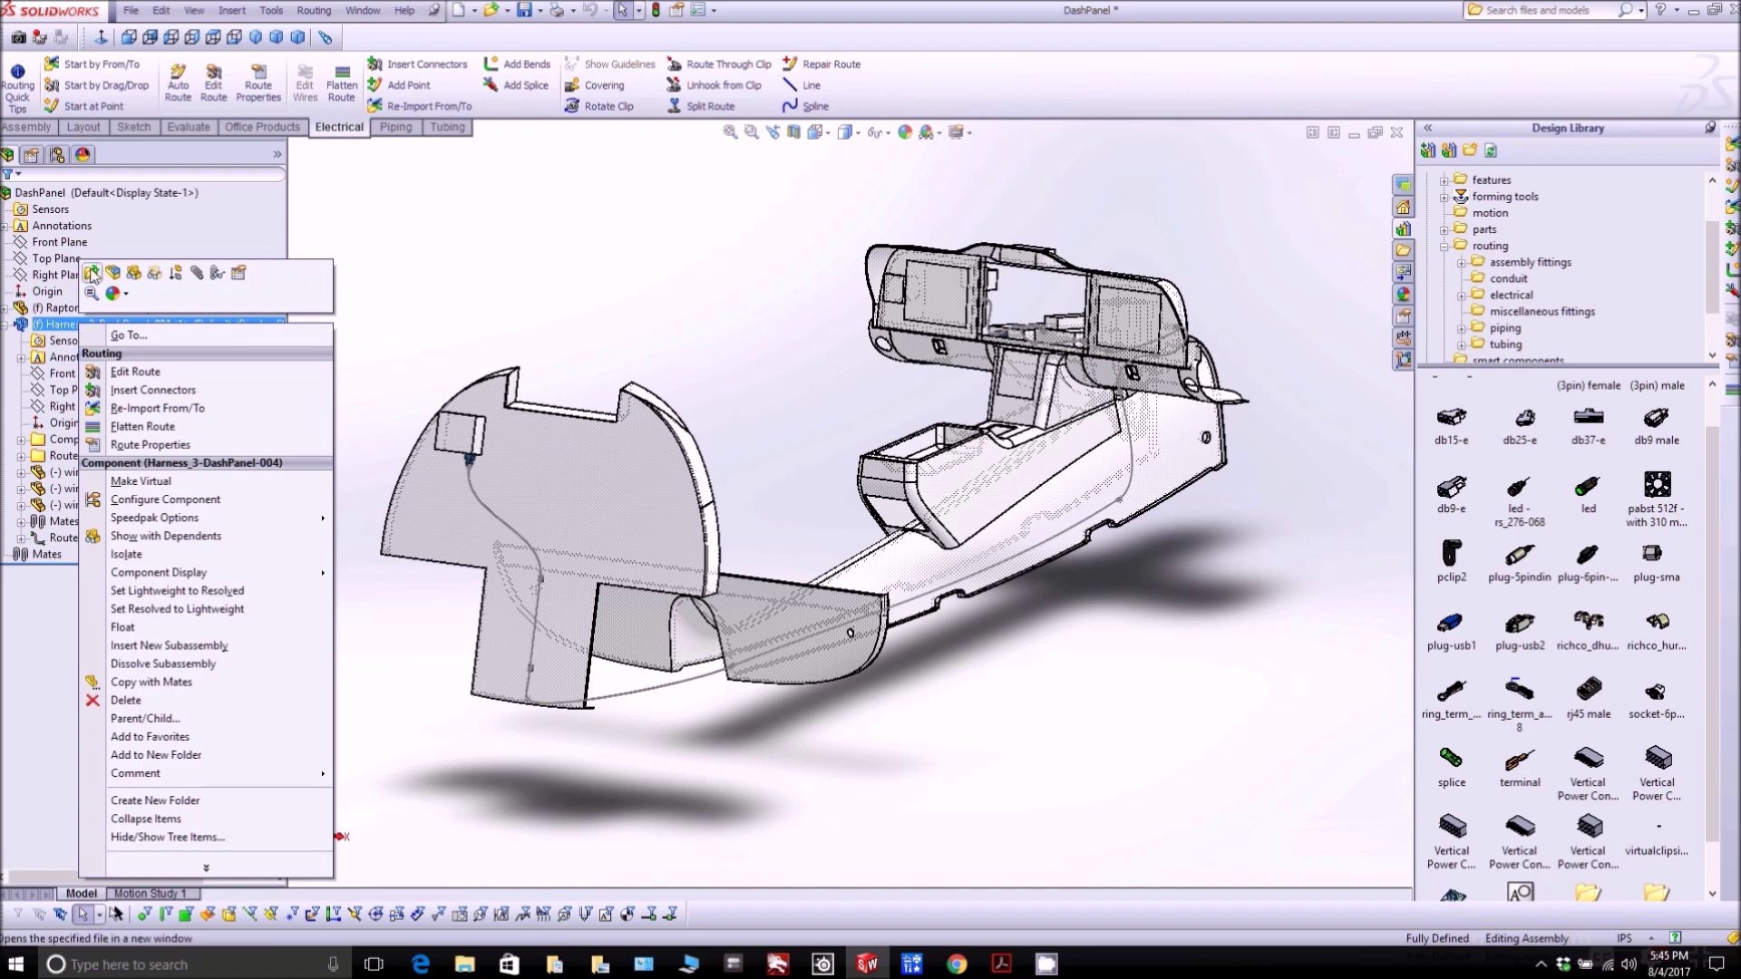
pyautogui.click(91, 275)
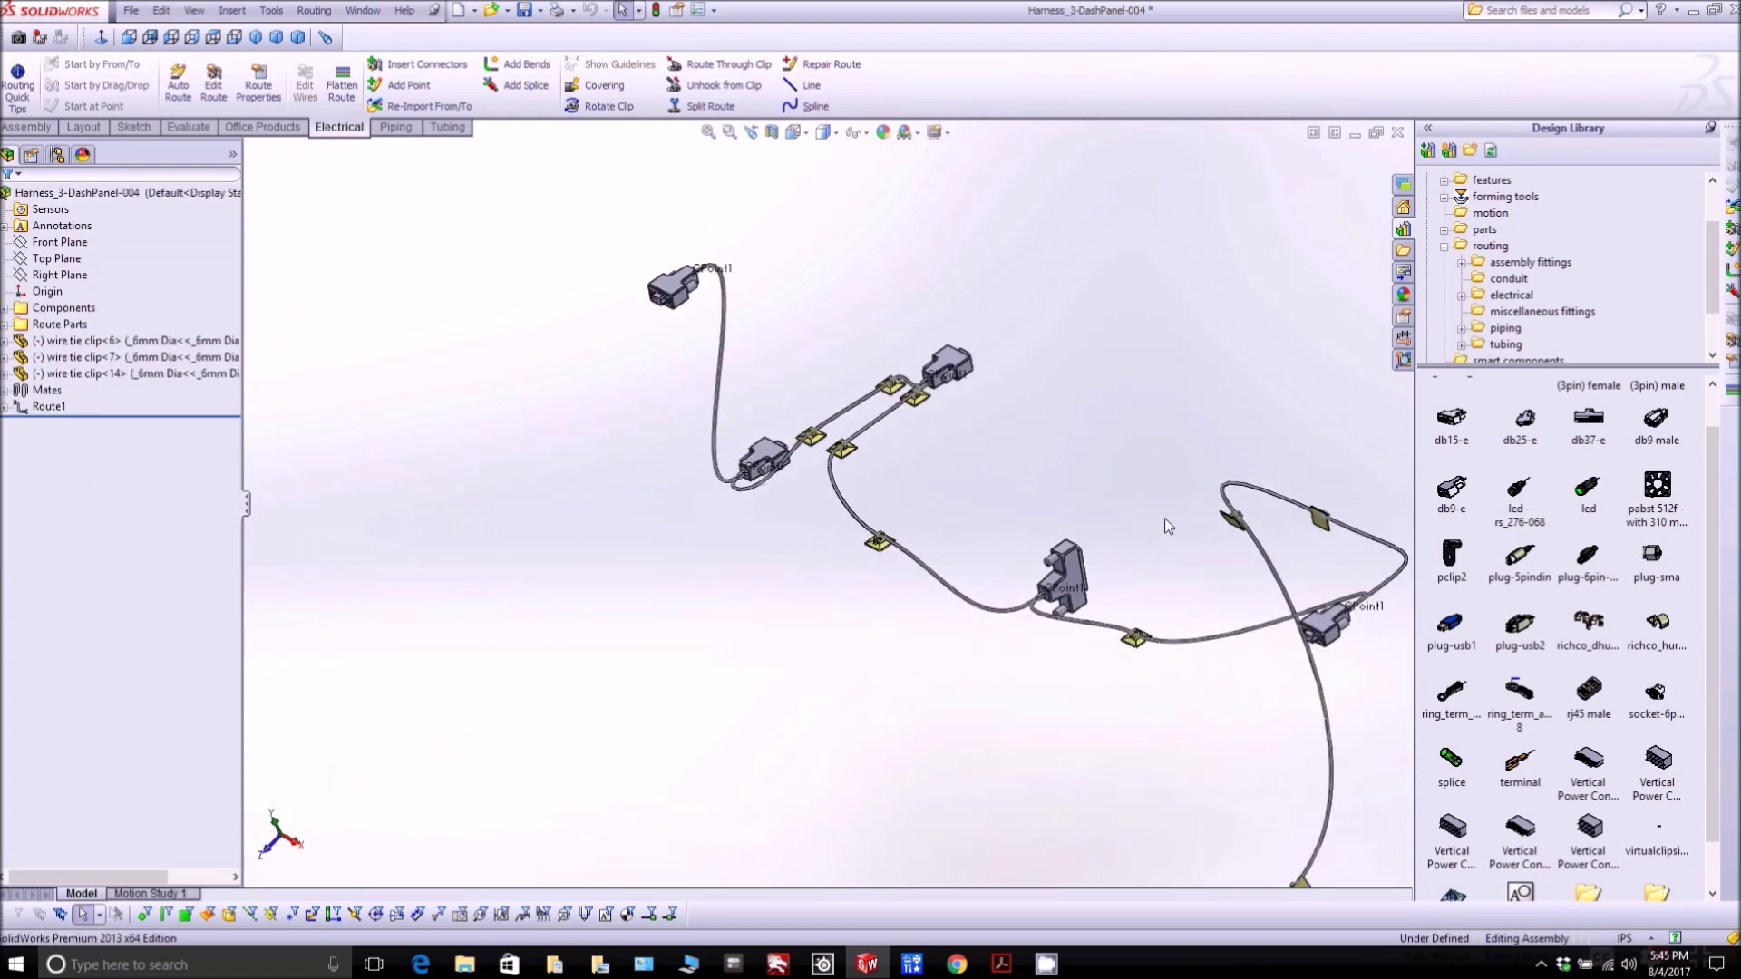
pyautogui.moveTo(1166, 517); pyautogui.dragTo(773, 674, button='middle')
pyautogui.scroll(-2, 814, 553)
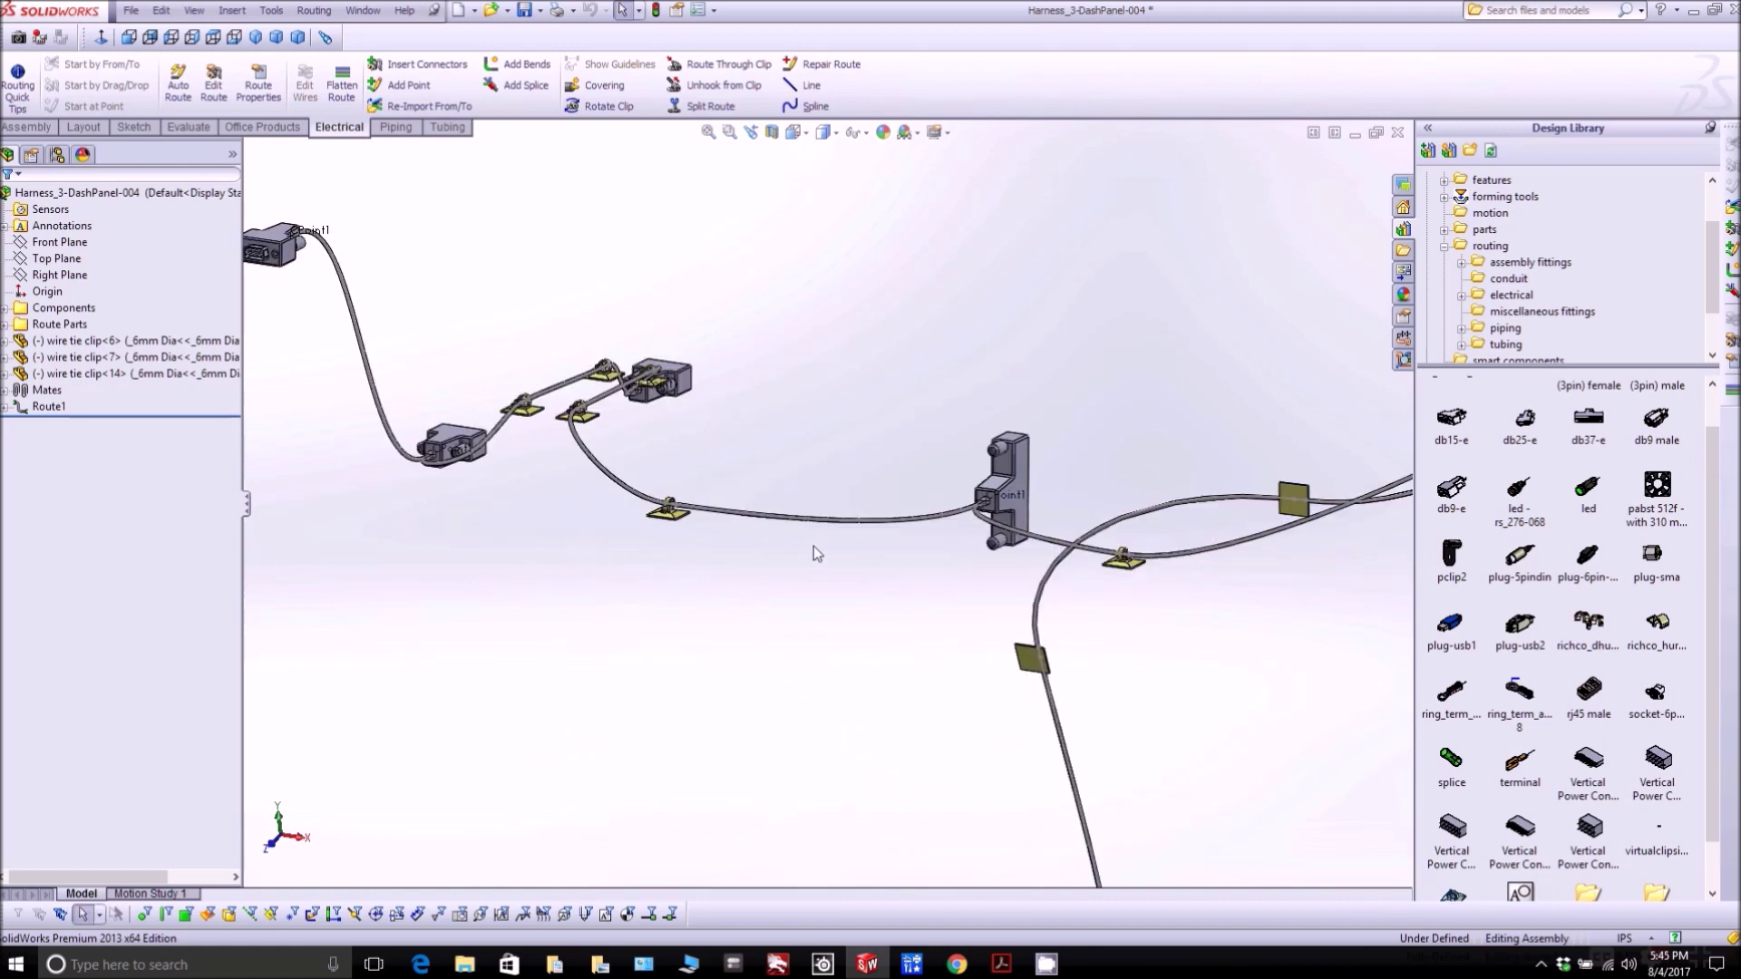
pyautogui.scroll(5, 777, 529)
pyautogui.moveTo(979, 578); pyautogui.dragTo(848, 723, button='middle')
pyautogui.moveTo(558, 721); pyautogui.dragTo(961, 583, button='middle')
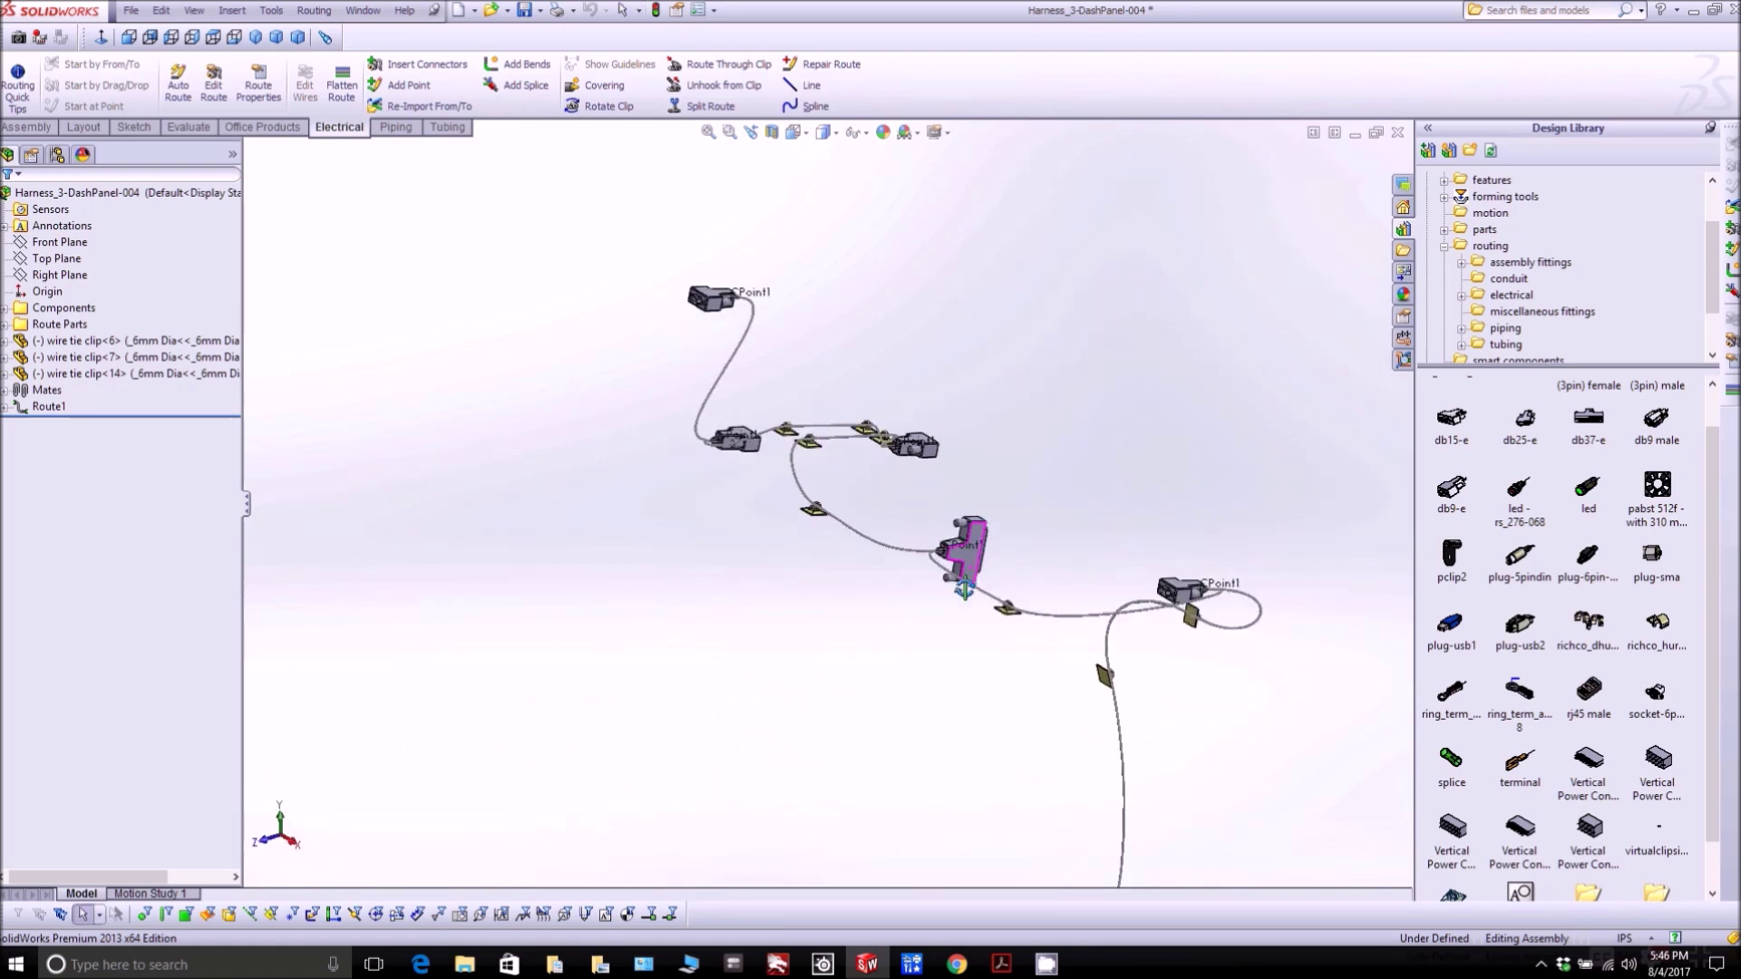
pyautogui.scroll(-3, 961, 583)
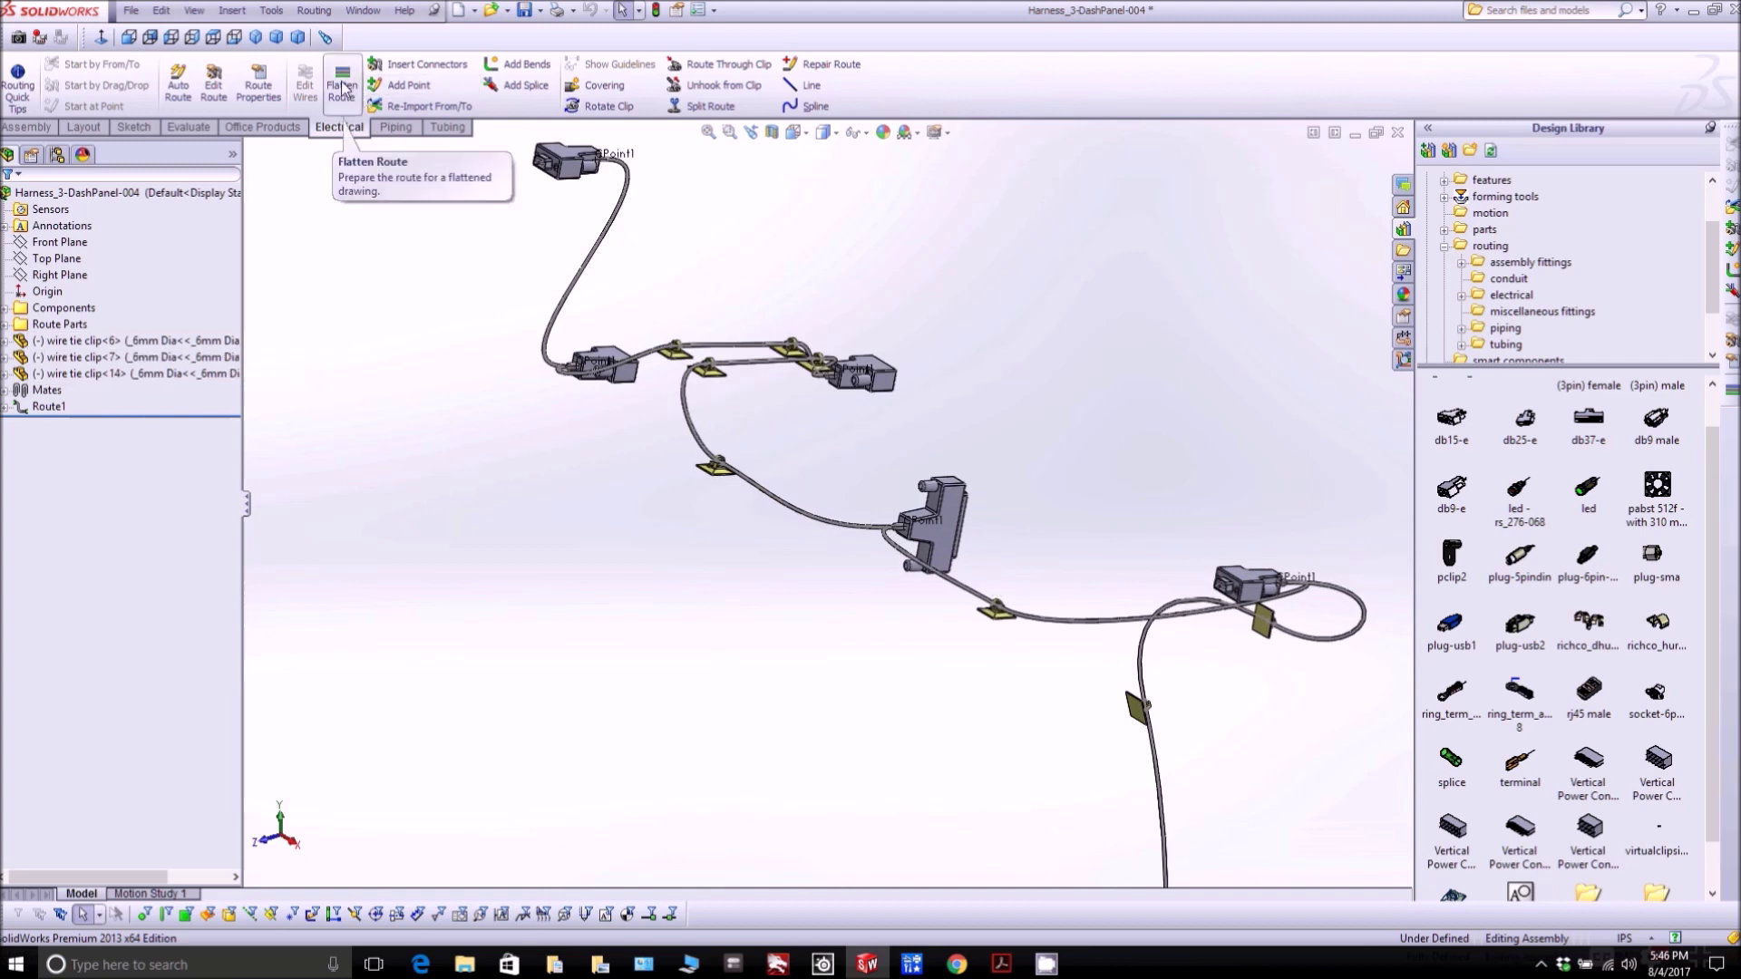
# Step: Flatten the harness route in Manufacture mode, resolving lightweight components and creating a drawing
pyautogui.click(343, 88)
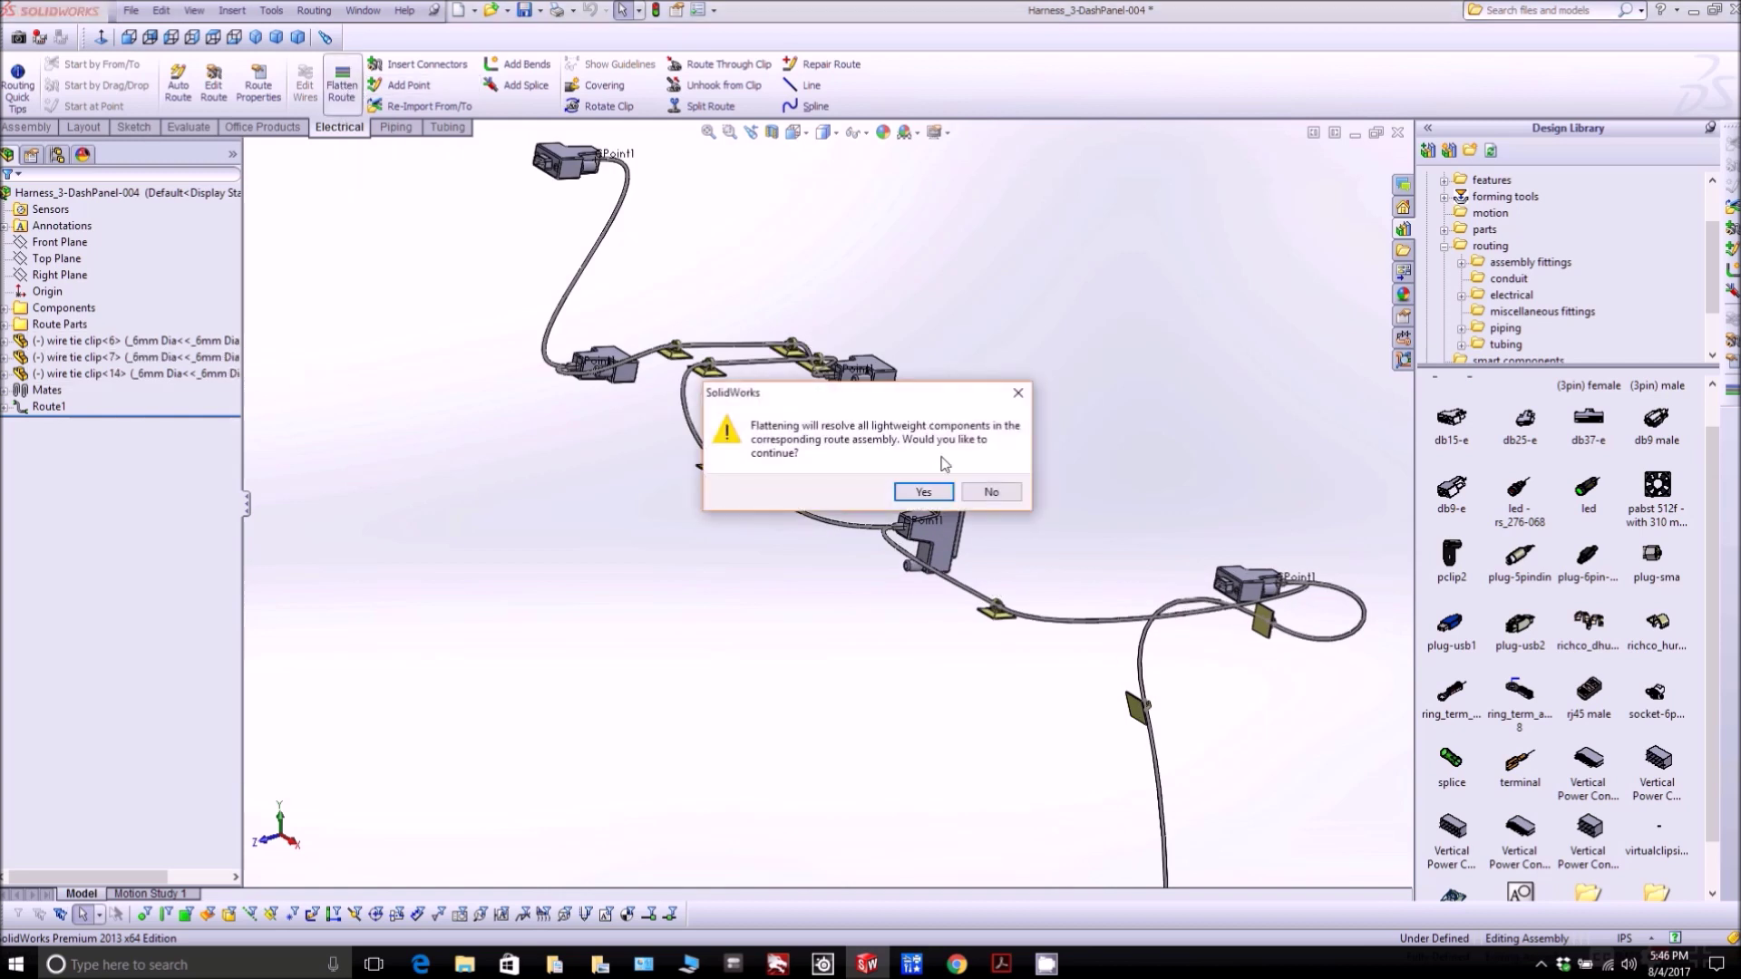
pyautogui.click(923, 491)
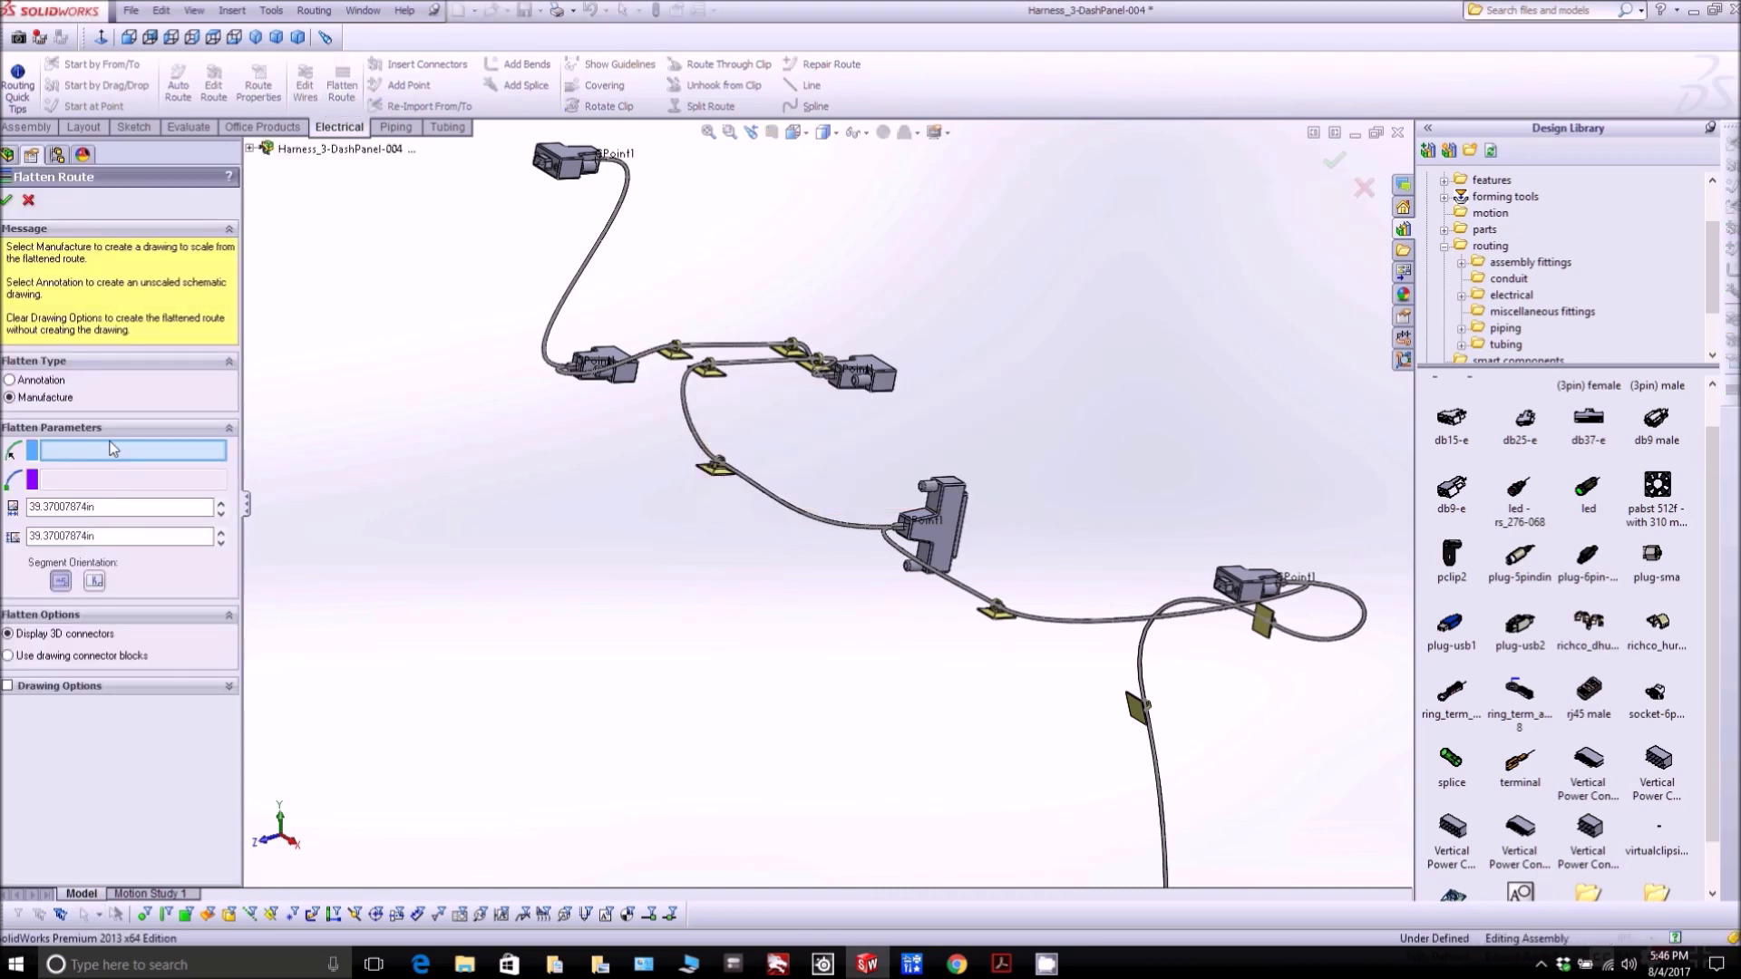
pyautogui.click(9, 686)
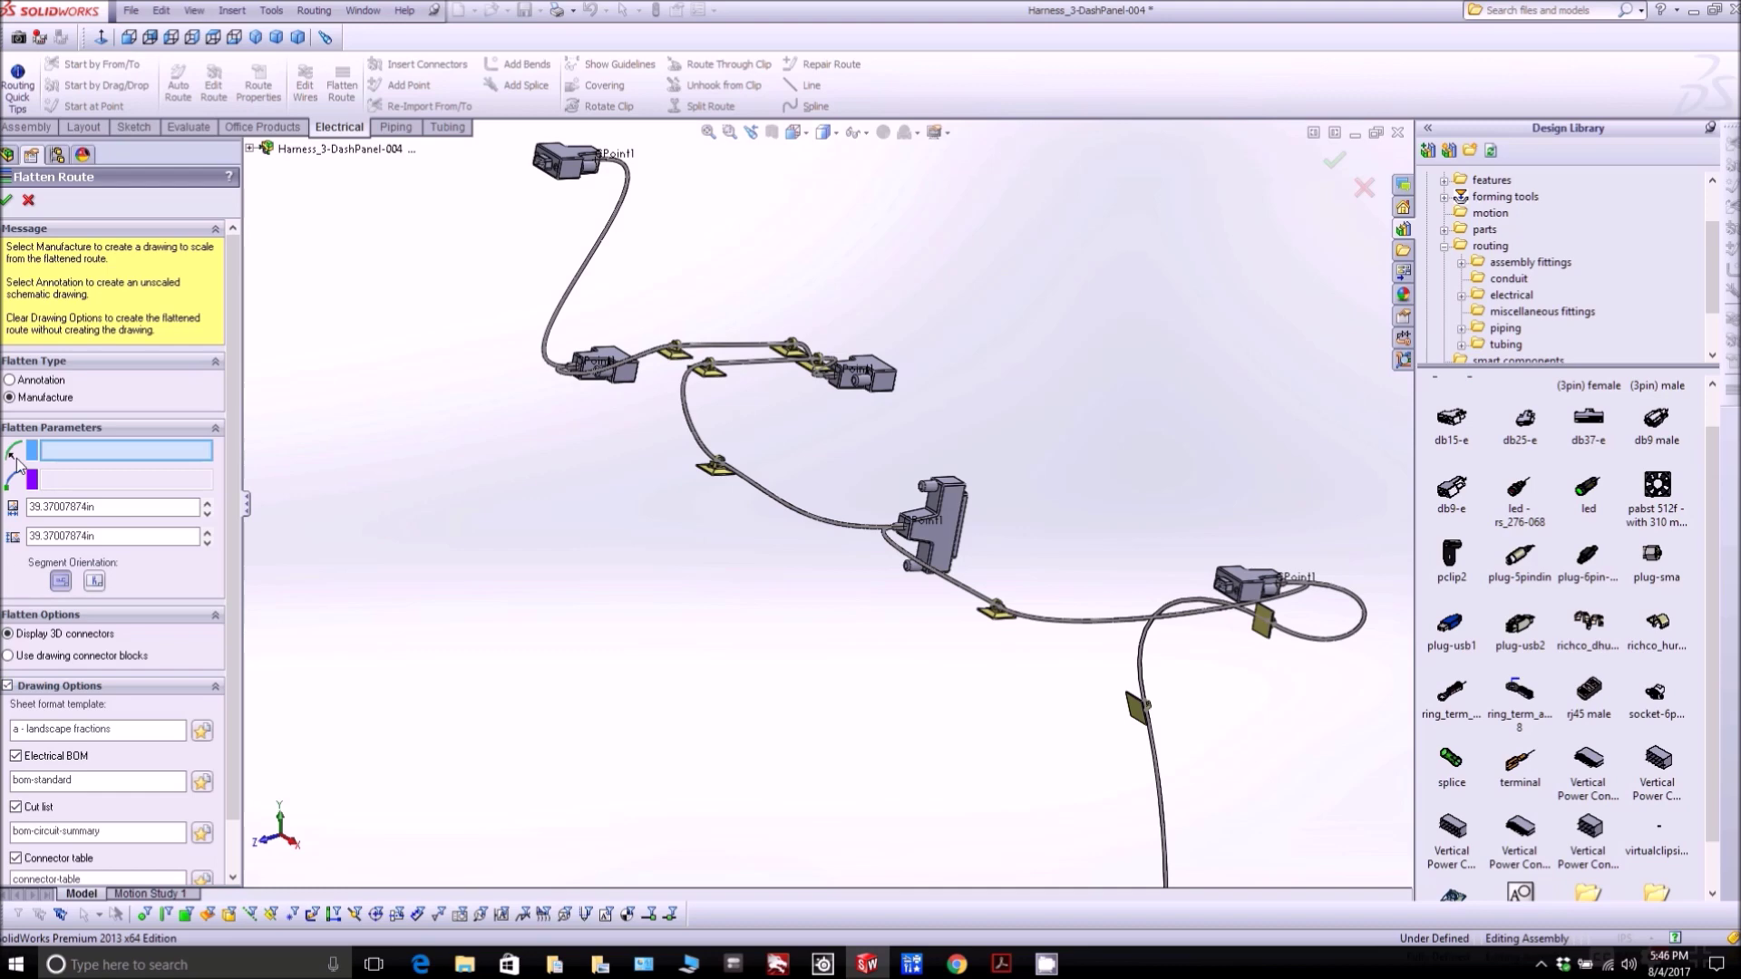
pyautogui.click(7, 200)
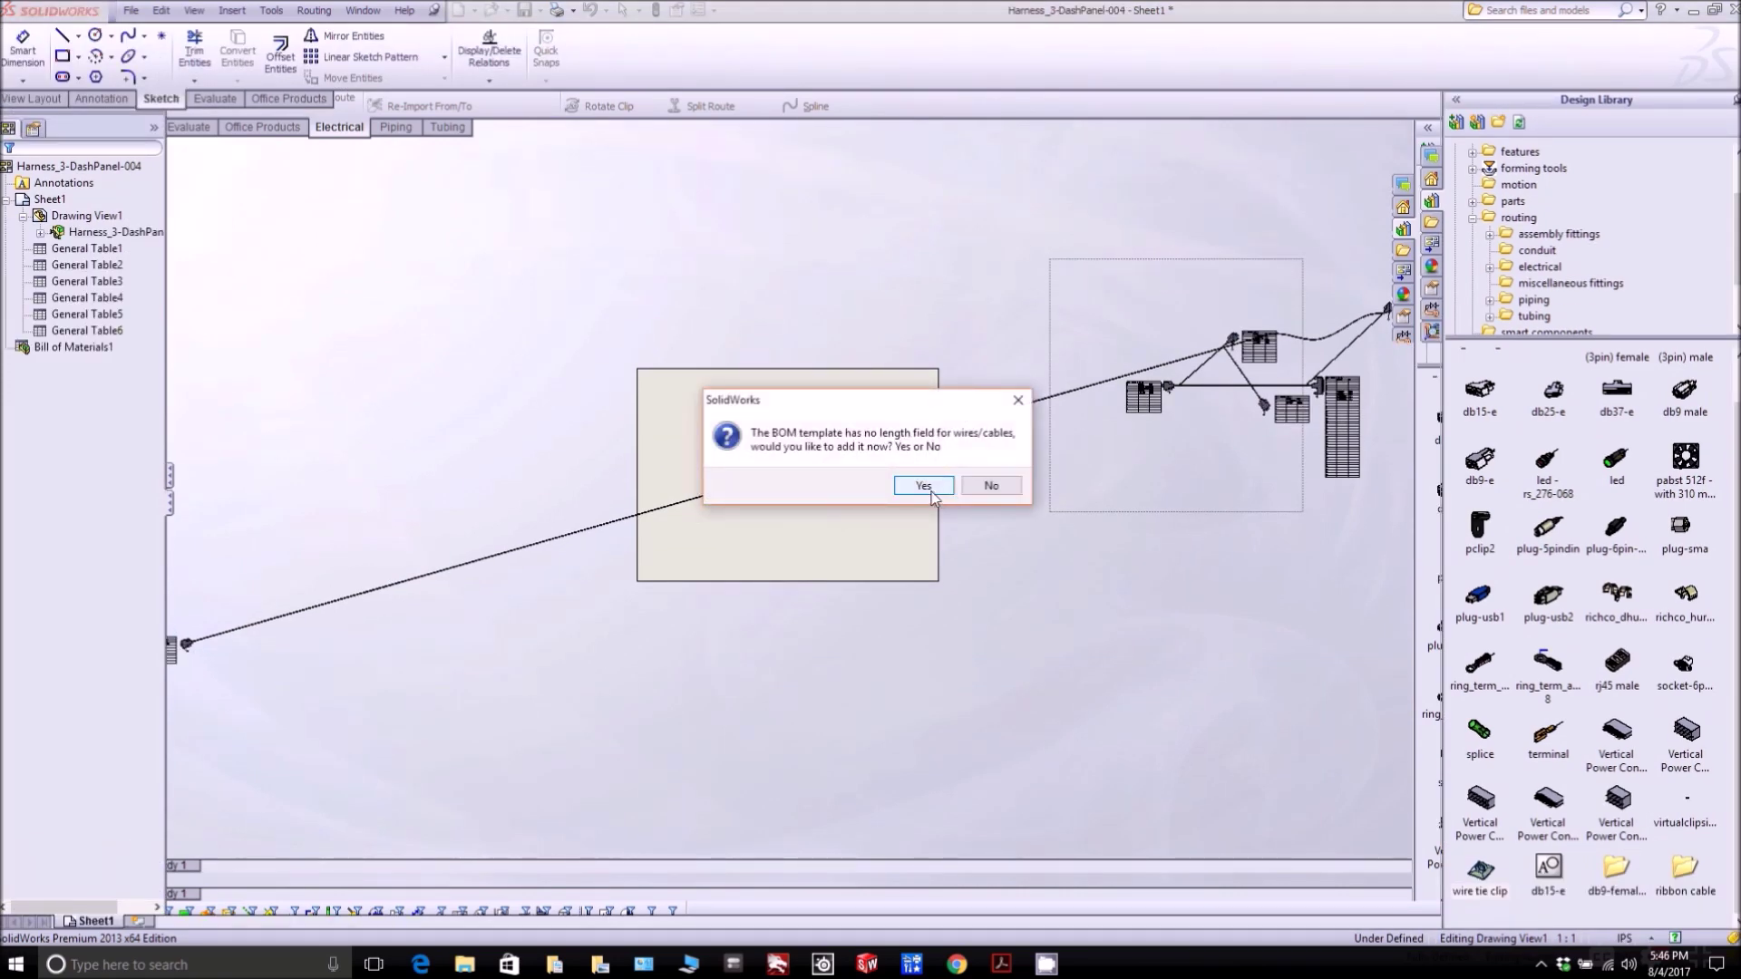
# Step: Add a wire length field and move the CIRCUIT SUMMARY table up and right of the sheet
pyautogui.click(923, 486)
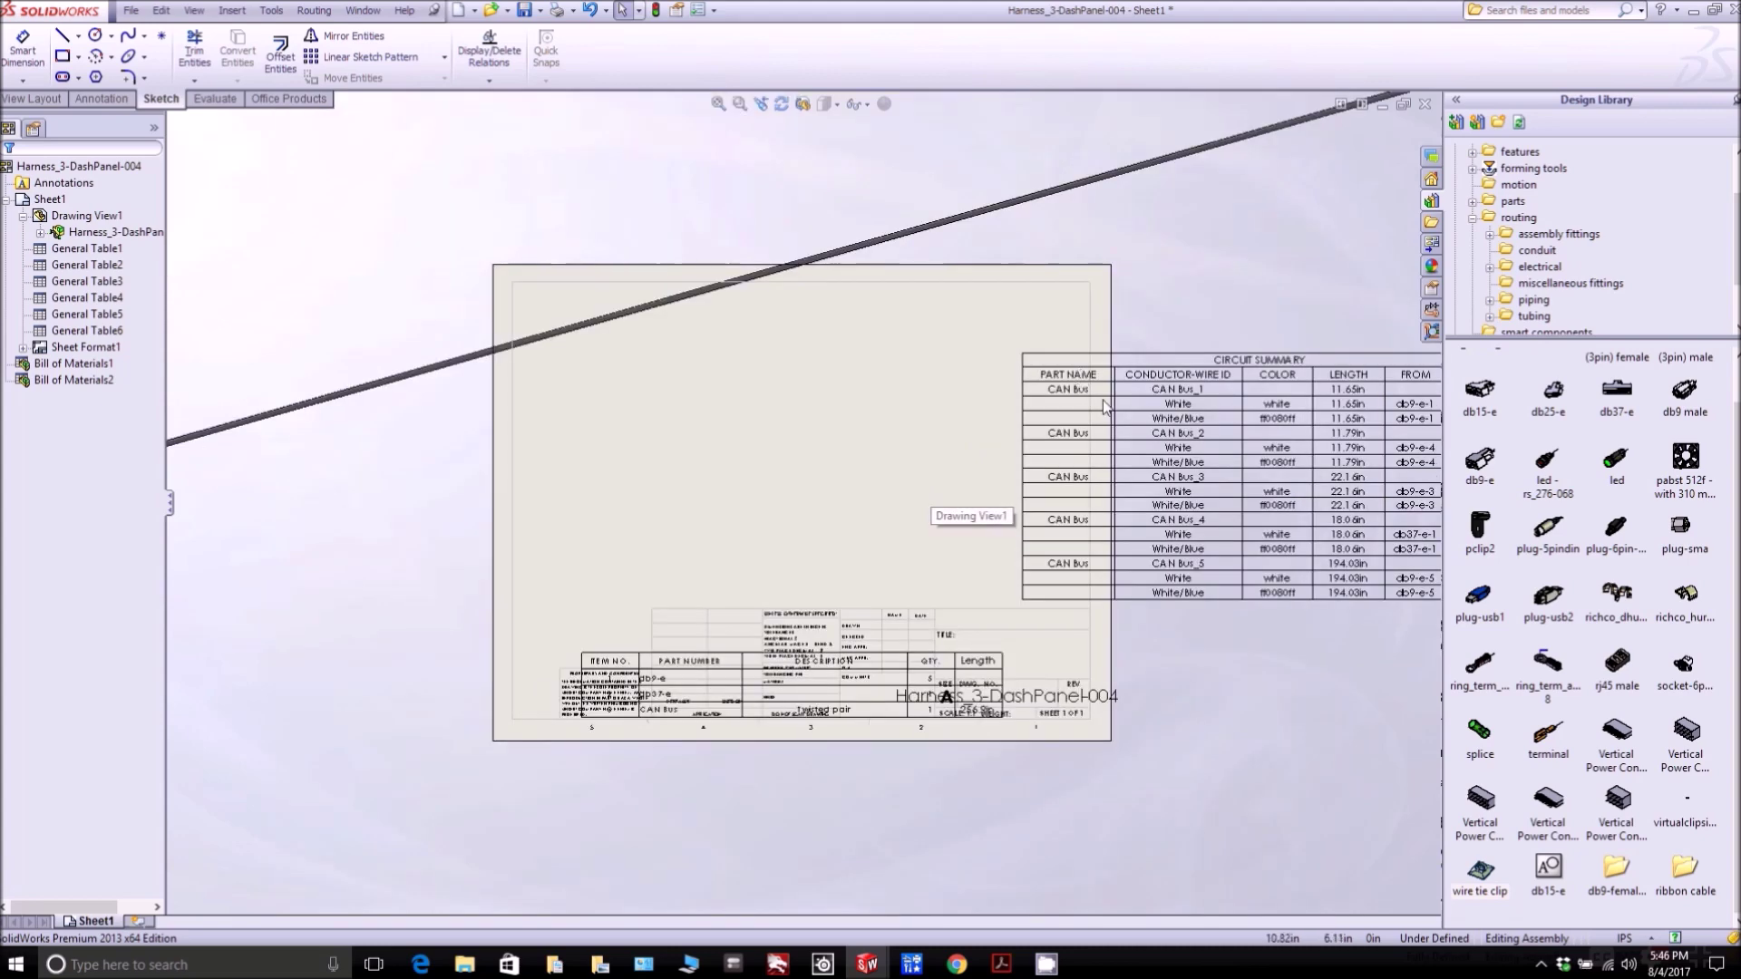
pyautogui.scroll(-3, 1183, 442)
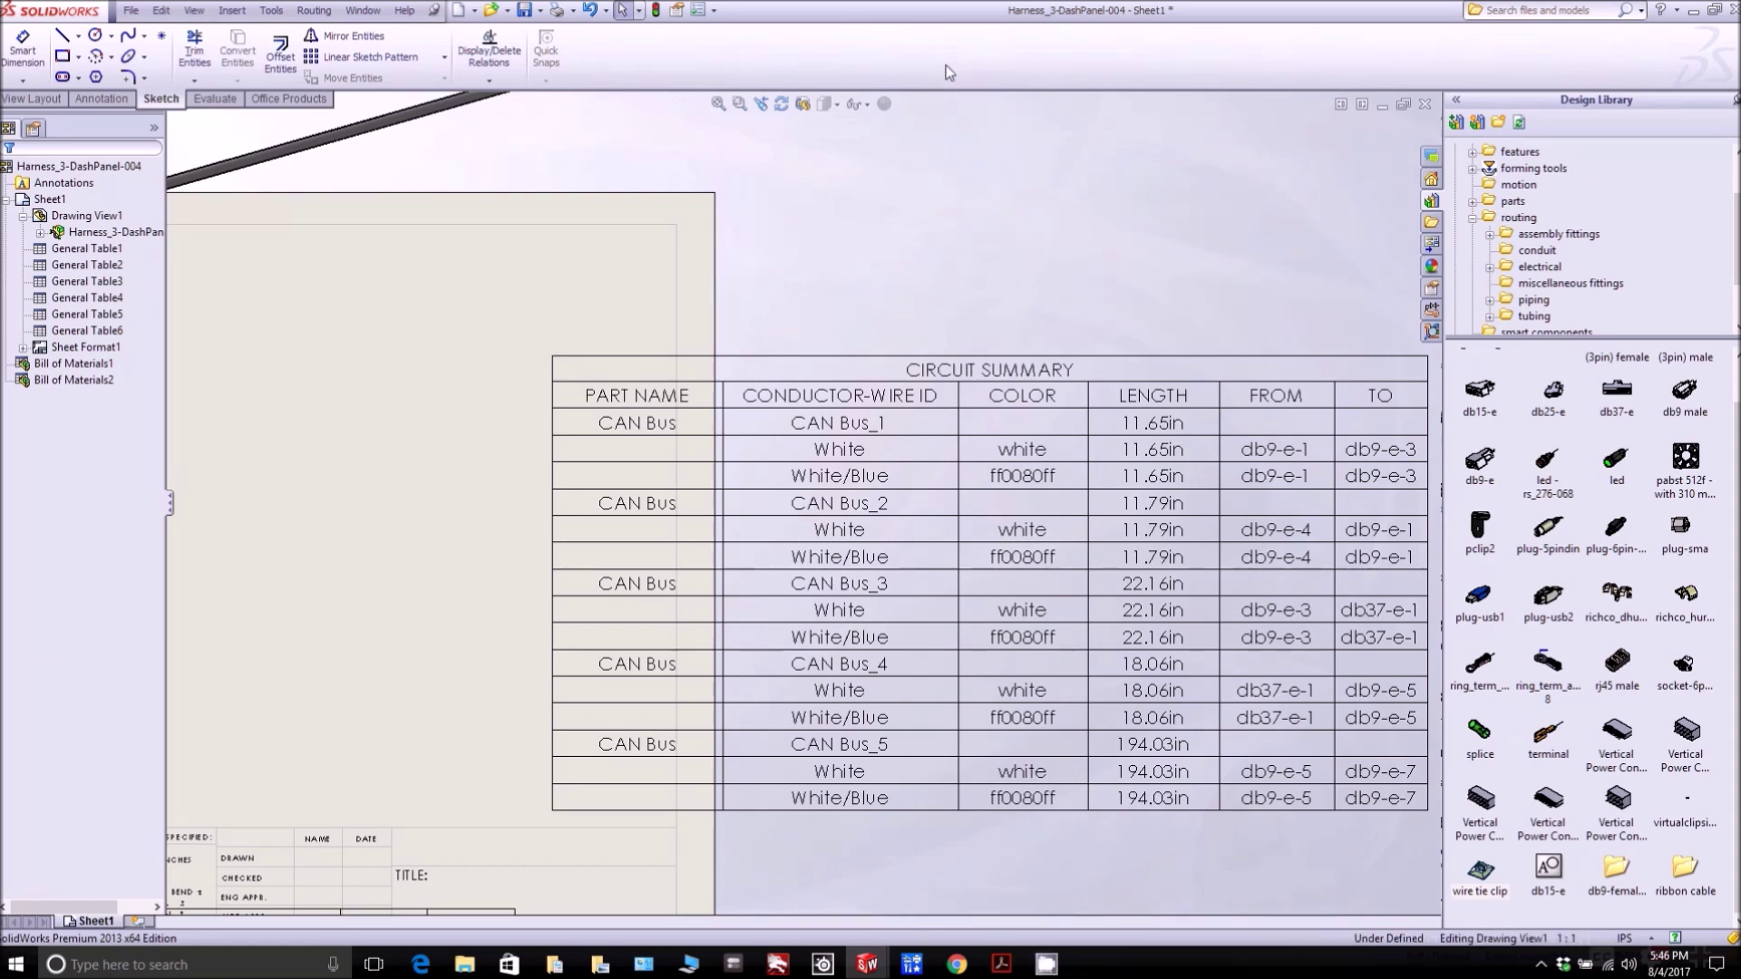
pyautogui.click(984, 396)
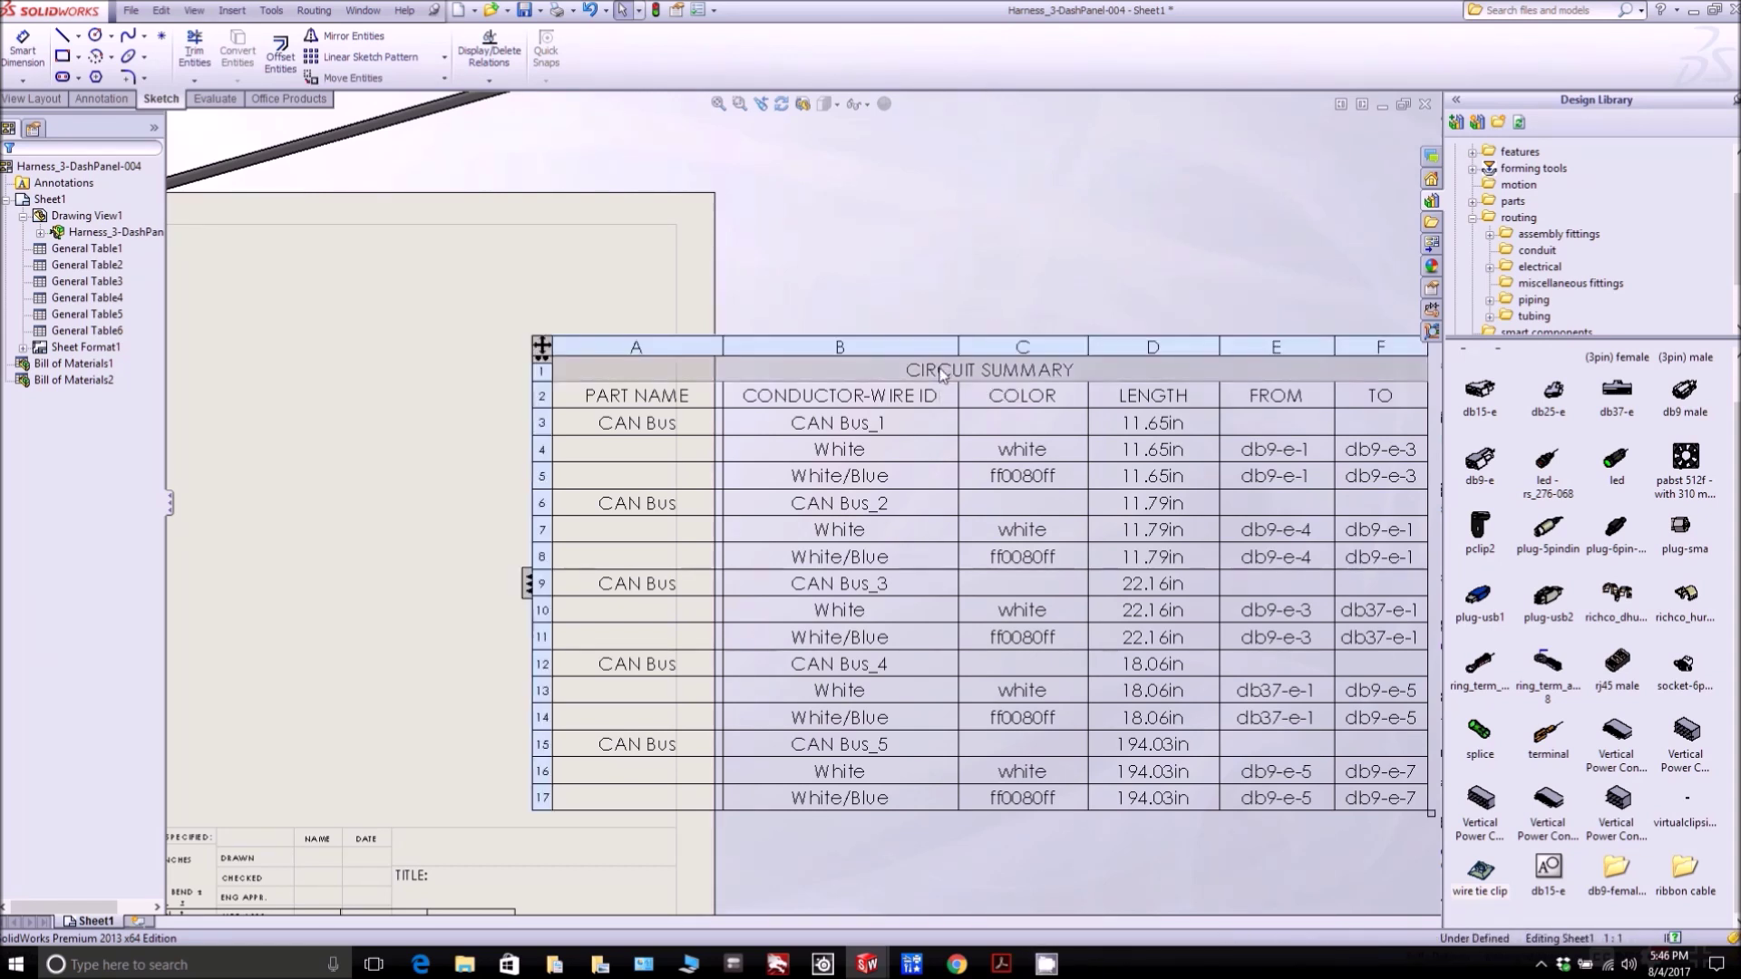
pyautogui.moveTo(544, 347); pyautogui.dragTo(745, 323)
pyautogui.scroll(5, 816, 490)
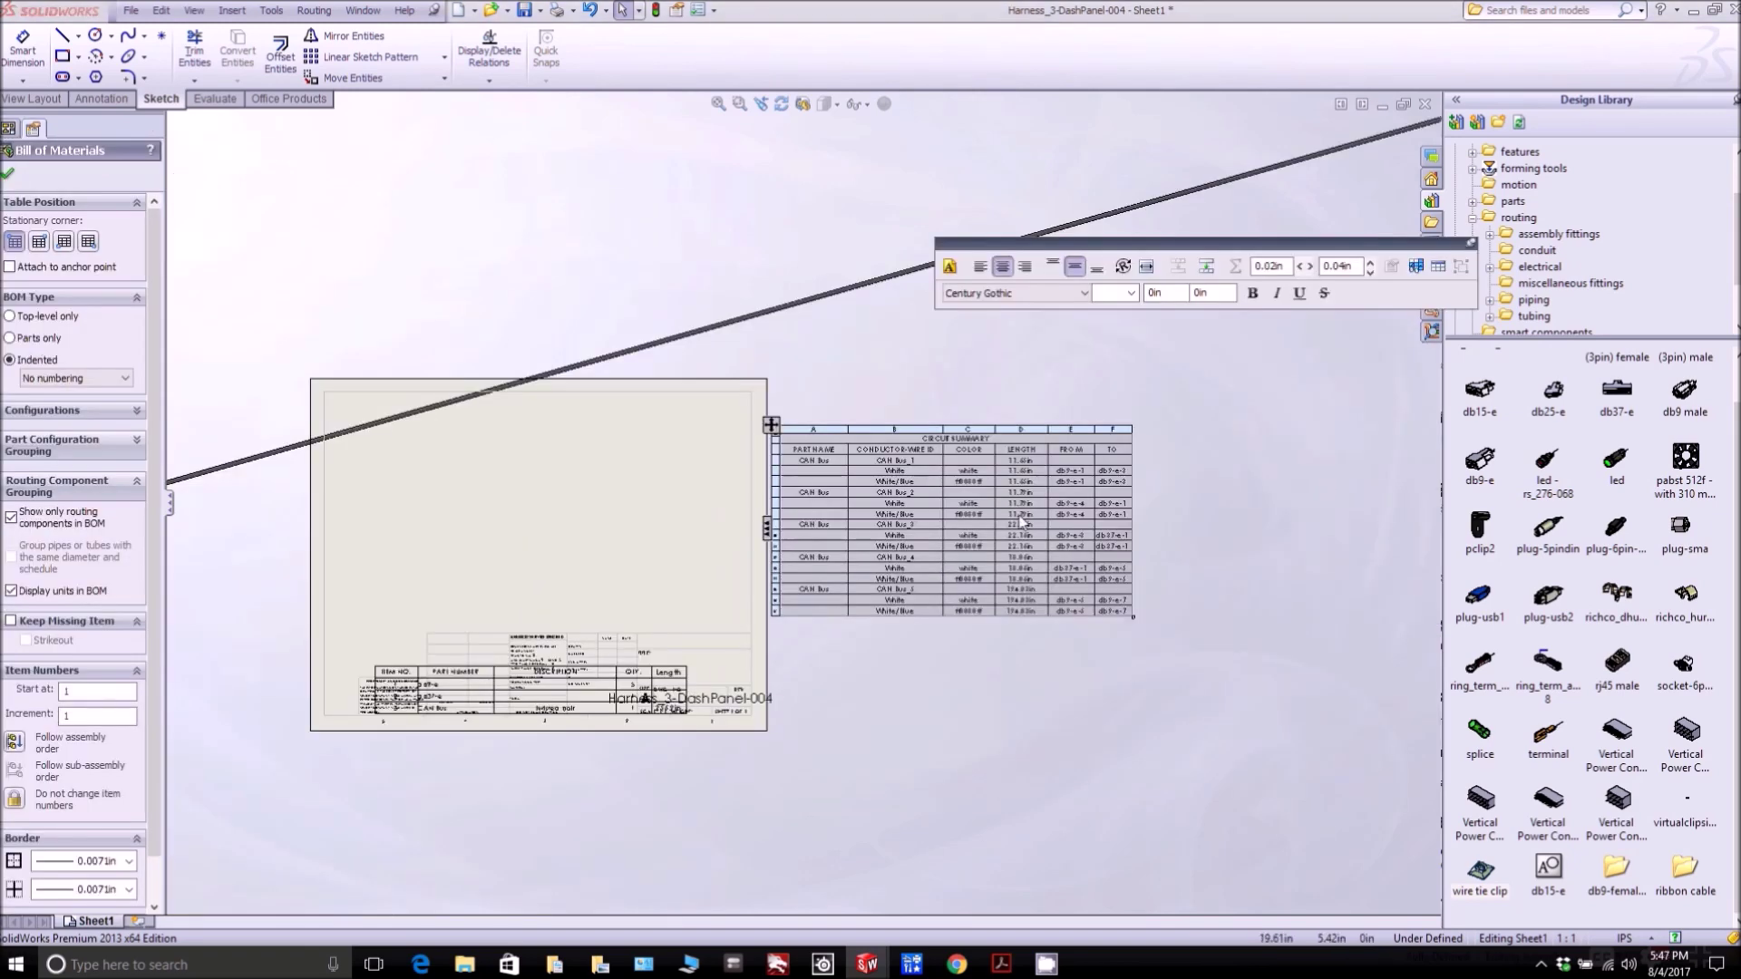
pyautogui.scroll(-3, 853, 531)
pyautogui.scroll(-4, 853, 531)
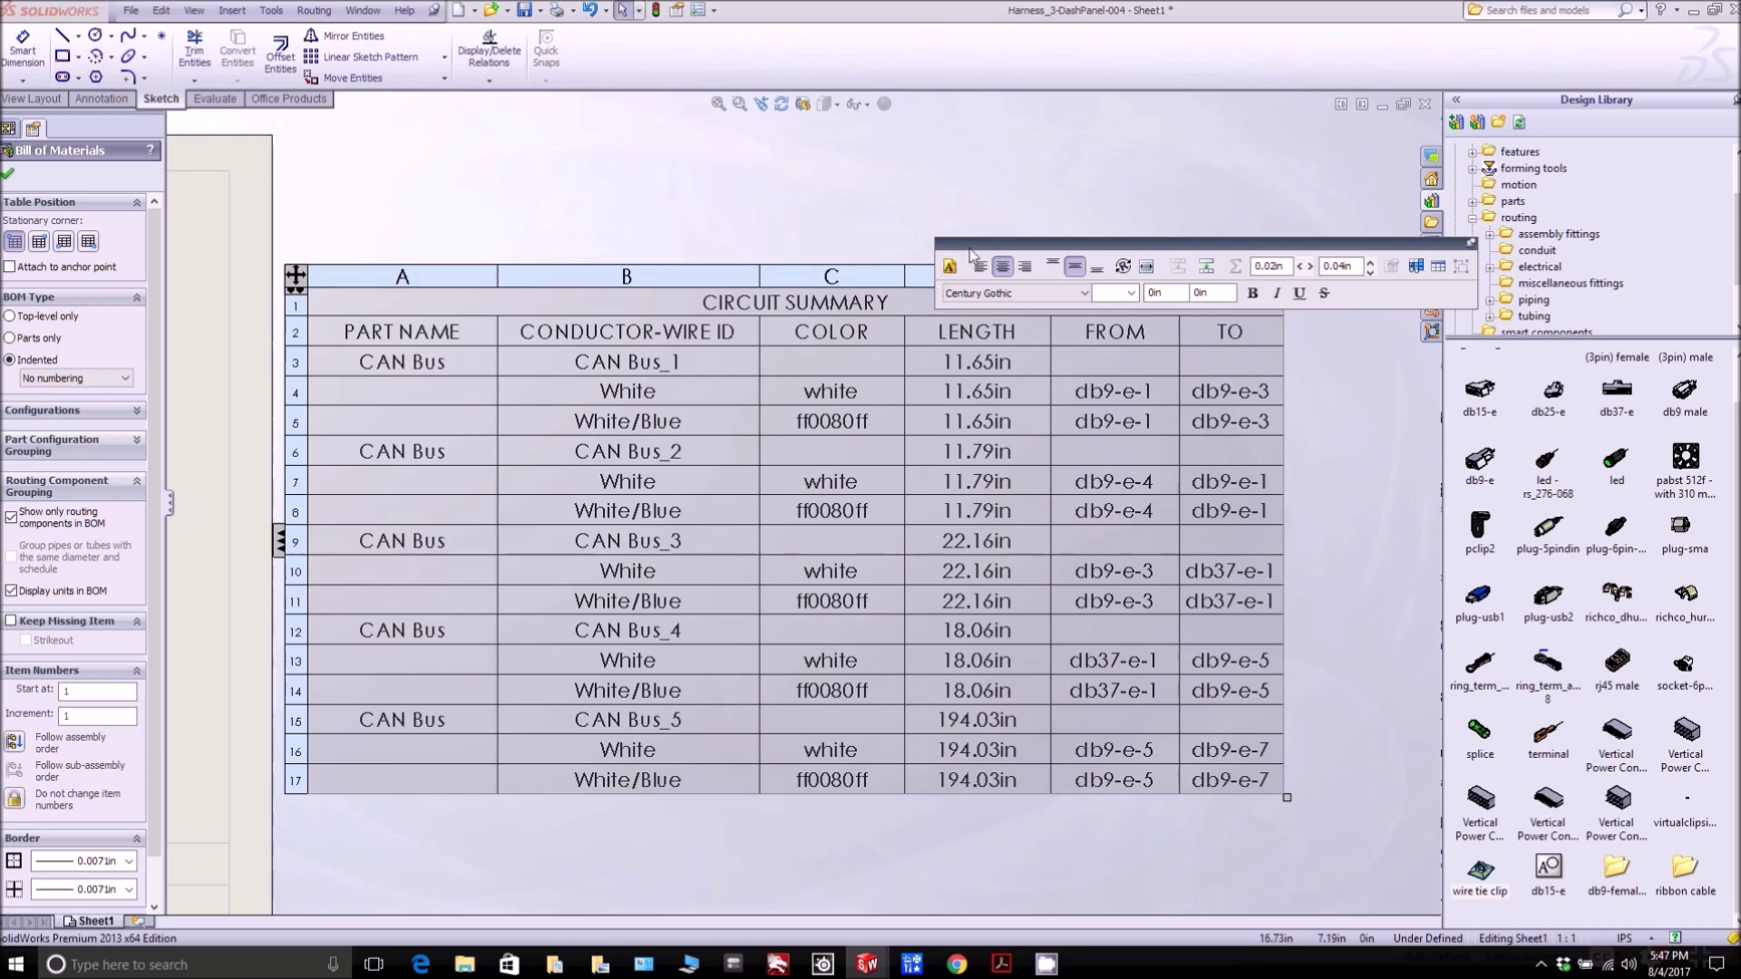
pyautogui.moveTo(973, 243); pyautogui.dragTo(928, 161)
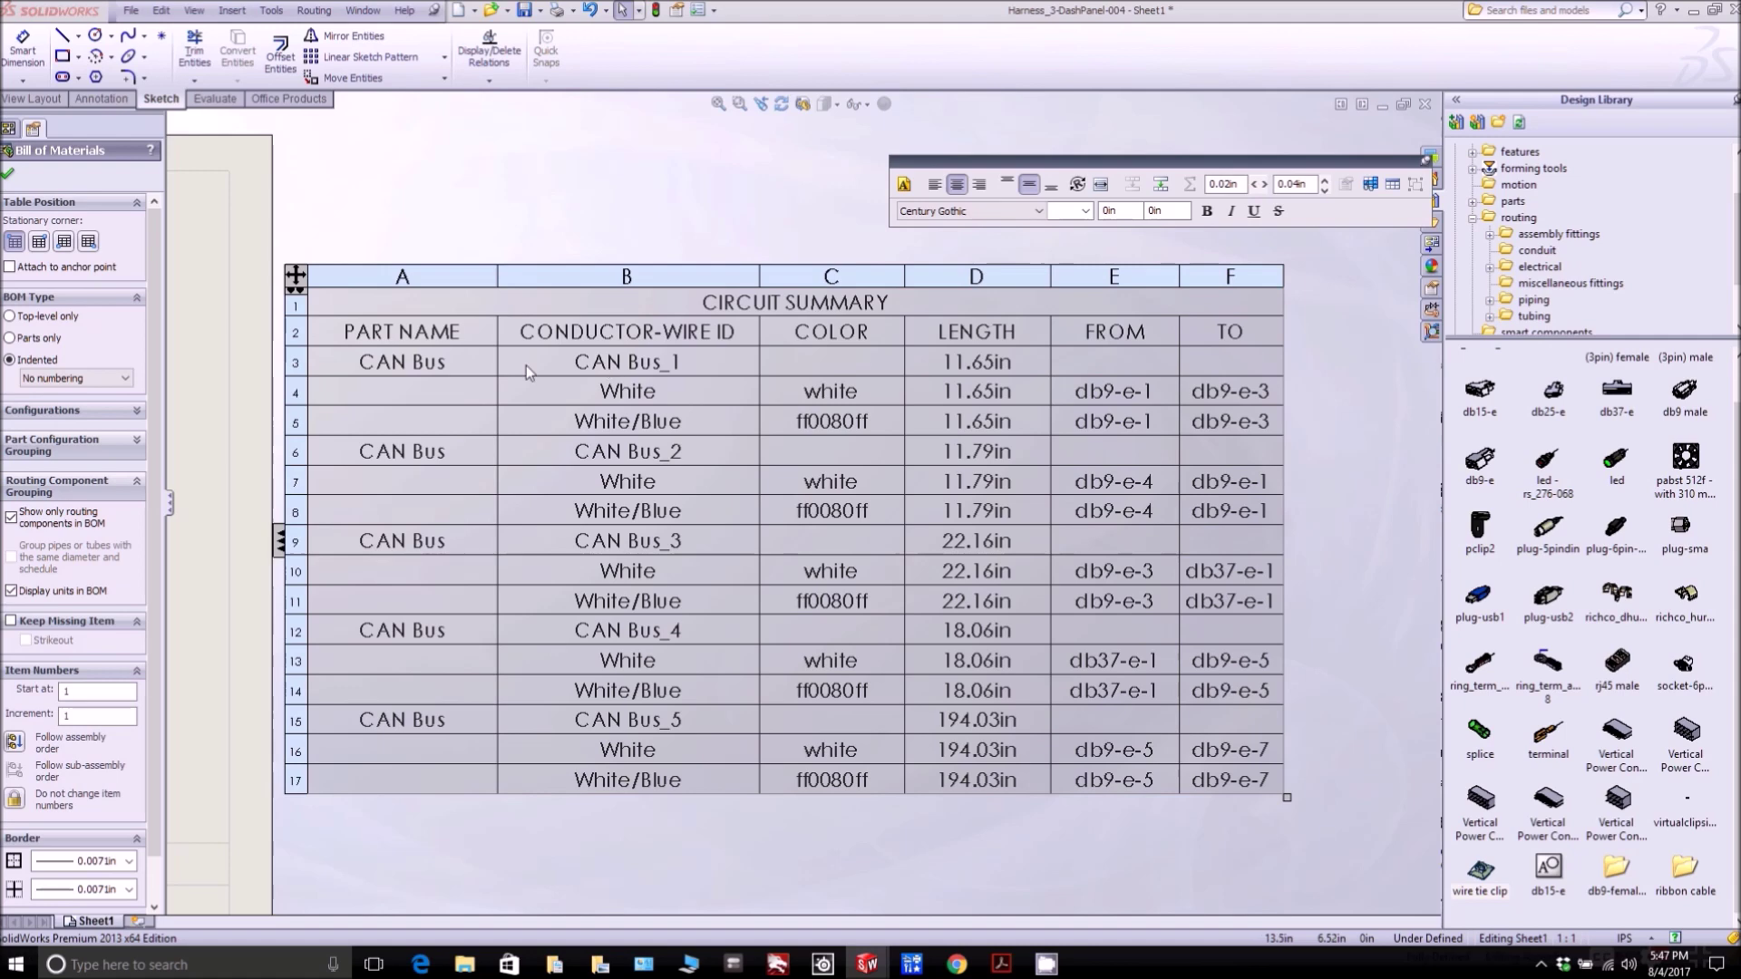
# Step: Check circuit summary cells: CAN Bus, db9-e-1, db9-e-3 and the 11.65in length
pyautogui.click(415, 376)
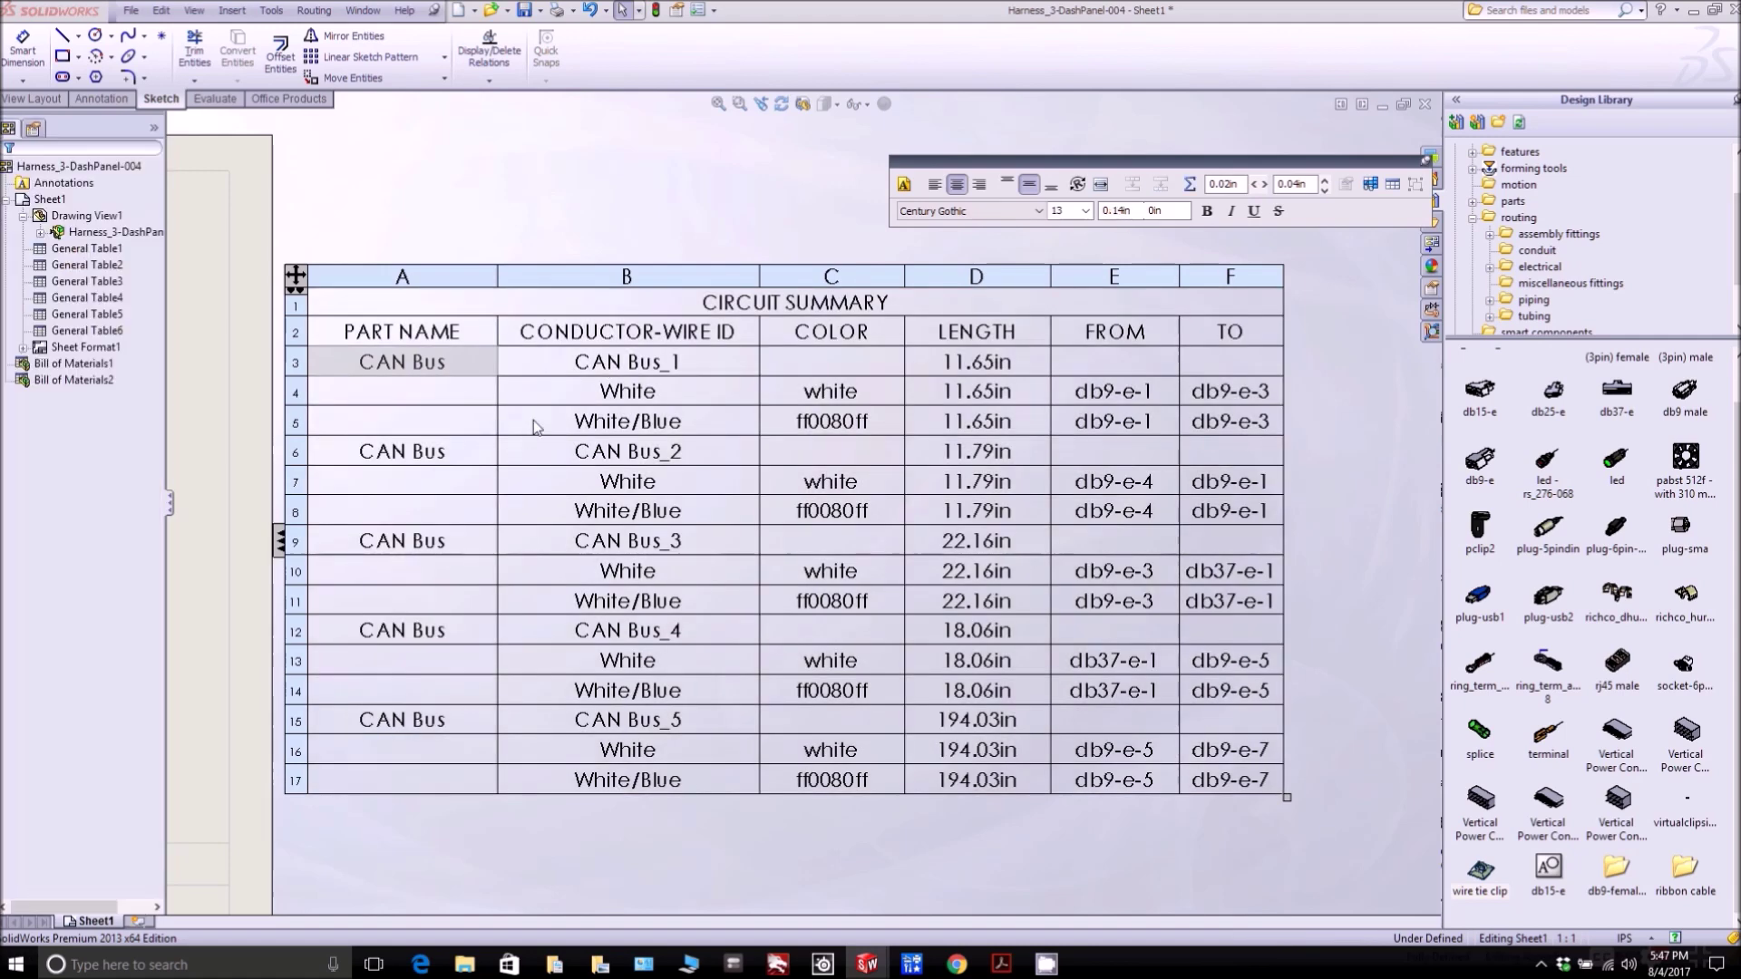
pyautogui.click(1103, 399)
pyautogui.click(1226, 392)
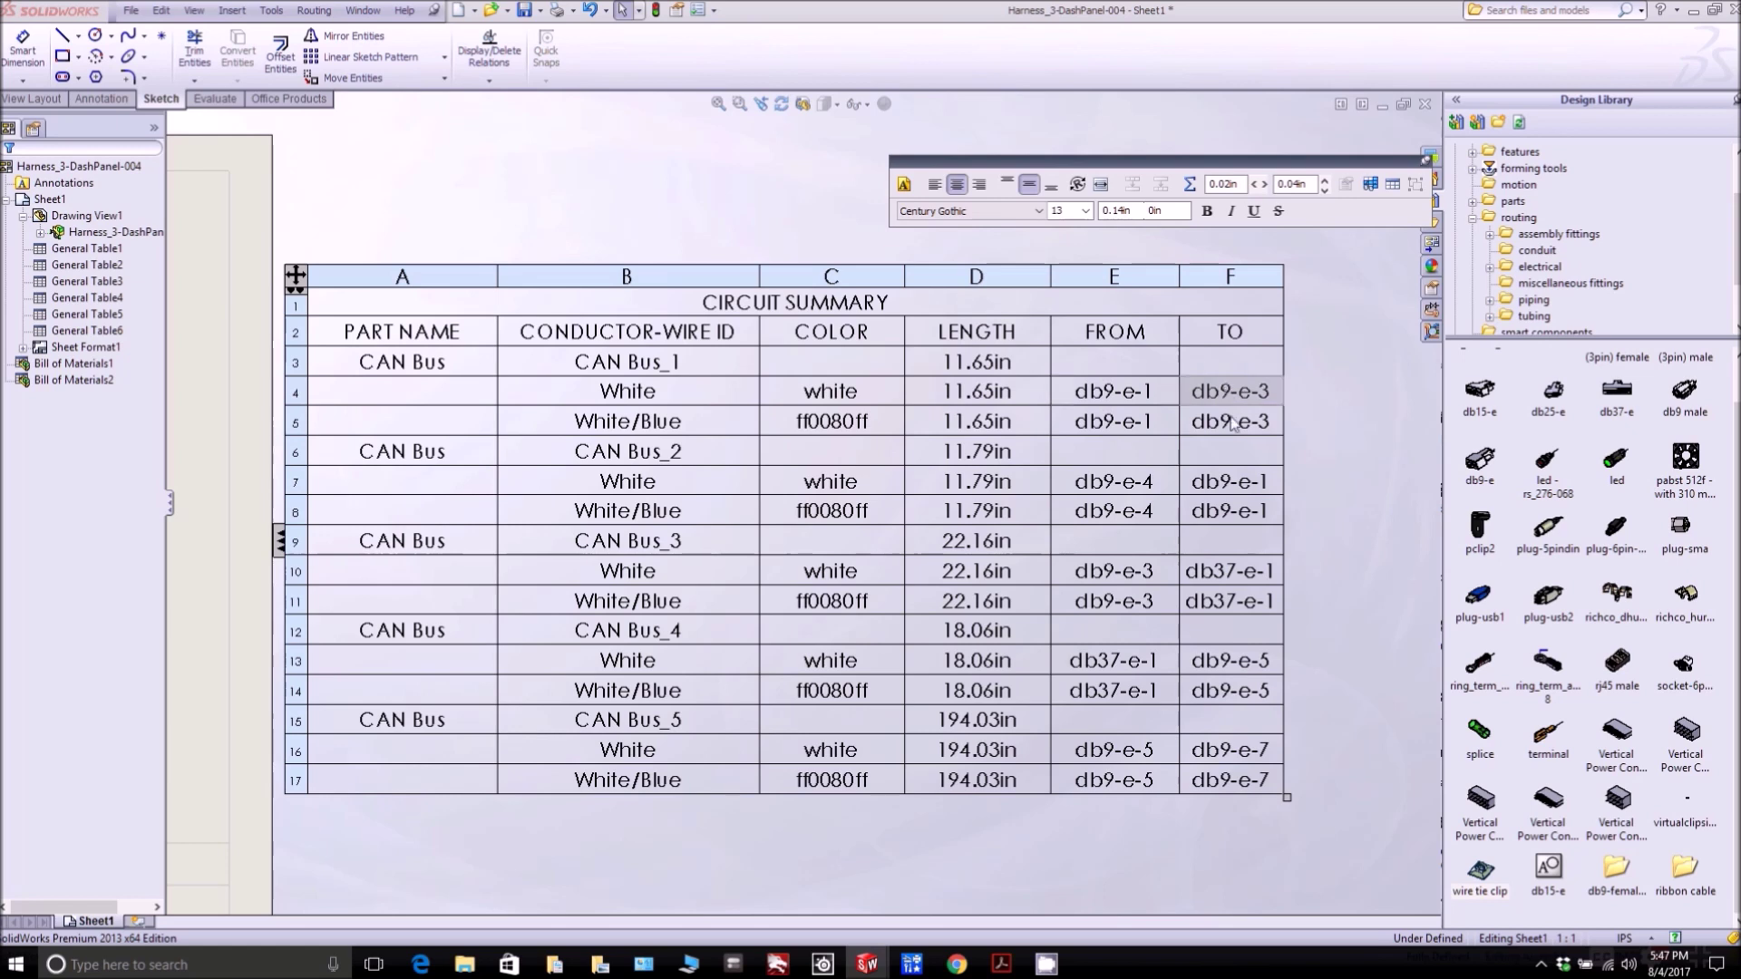
pyautogui.click(975, 397)
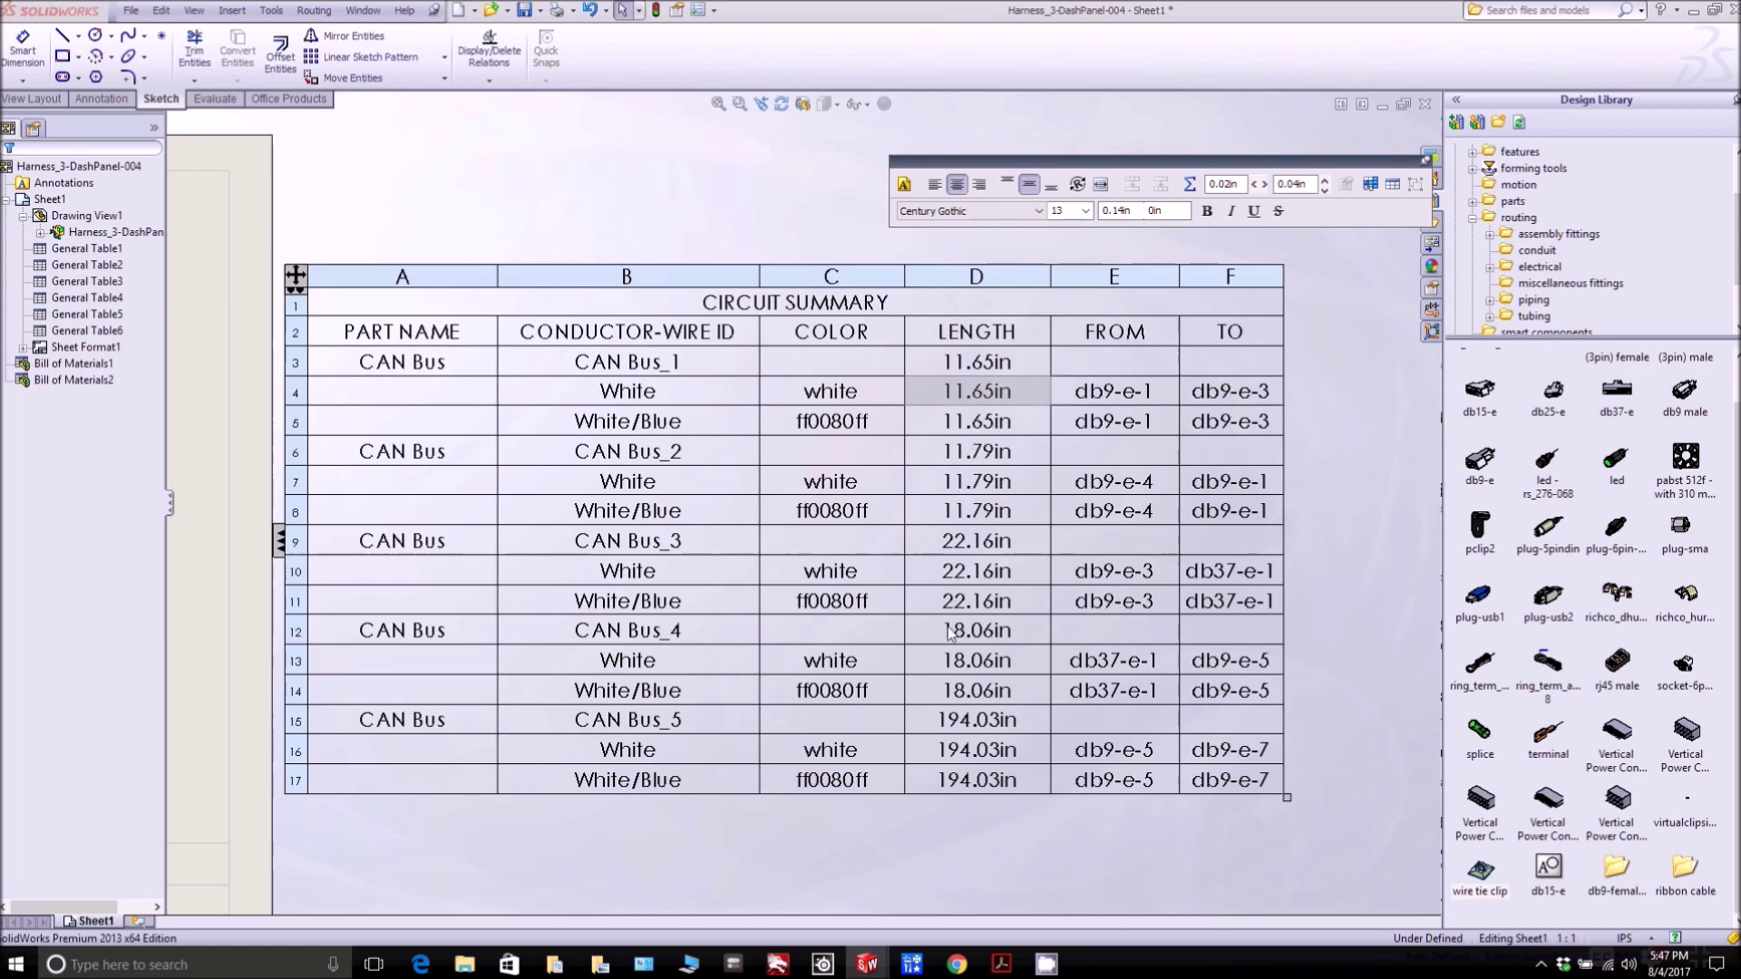
pyautogui.scroll(4, 950, 632)
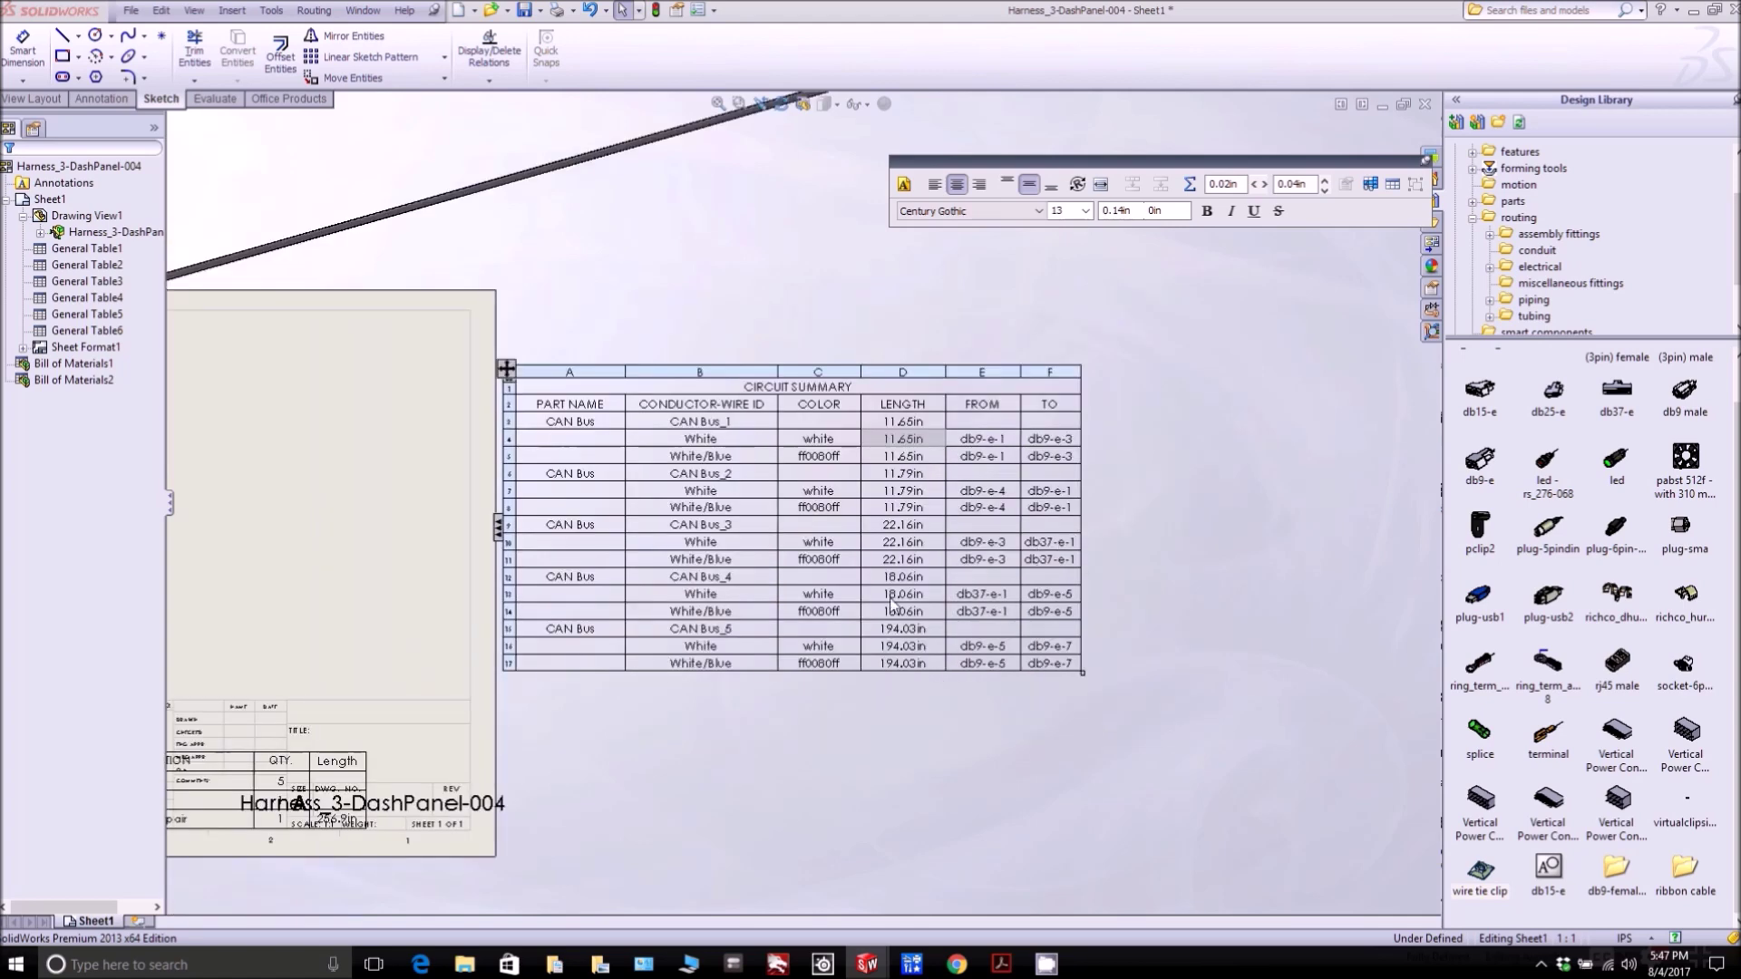
pyautogui.scroll(1, 412, 739)
pyautogui.scroll(-5, 412, 739)
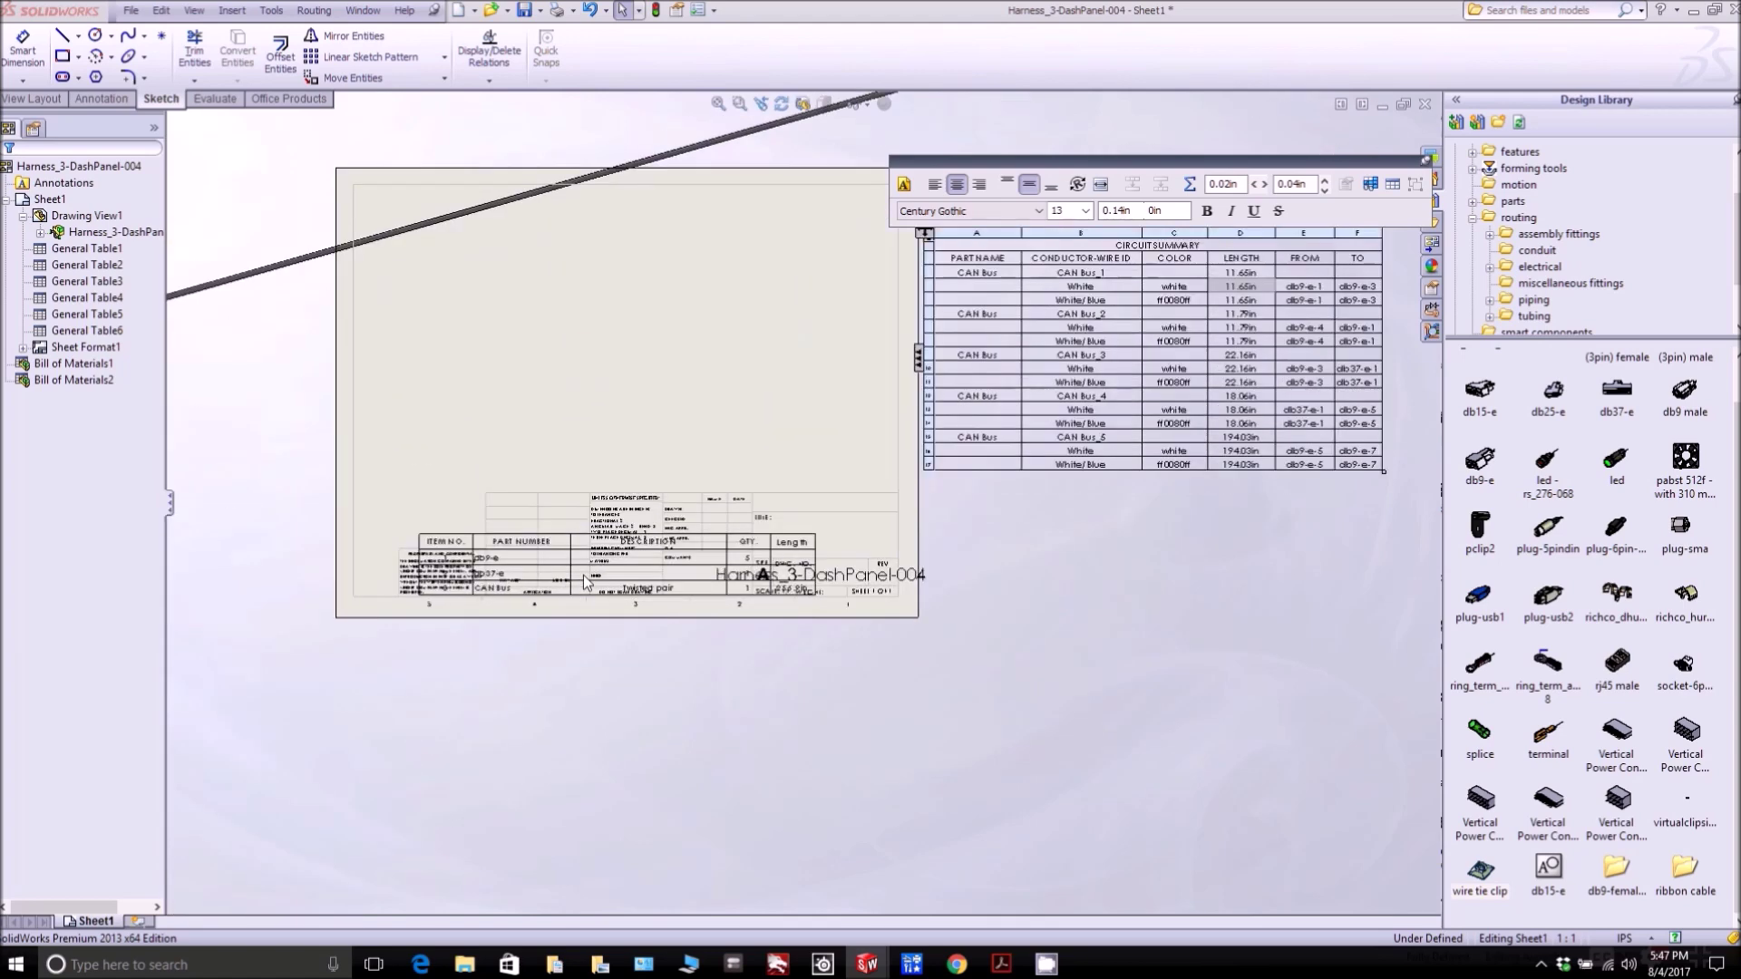
pyautogui.scroll(-1, 590, 538)
# Step: Move the BOM below the title block and verify db9-e quantity 5, db37-e, and the 256.9in CAN Bus twisted pair
pyautogui.click(490, 501)
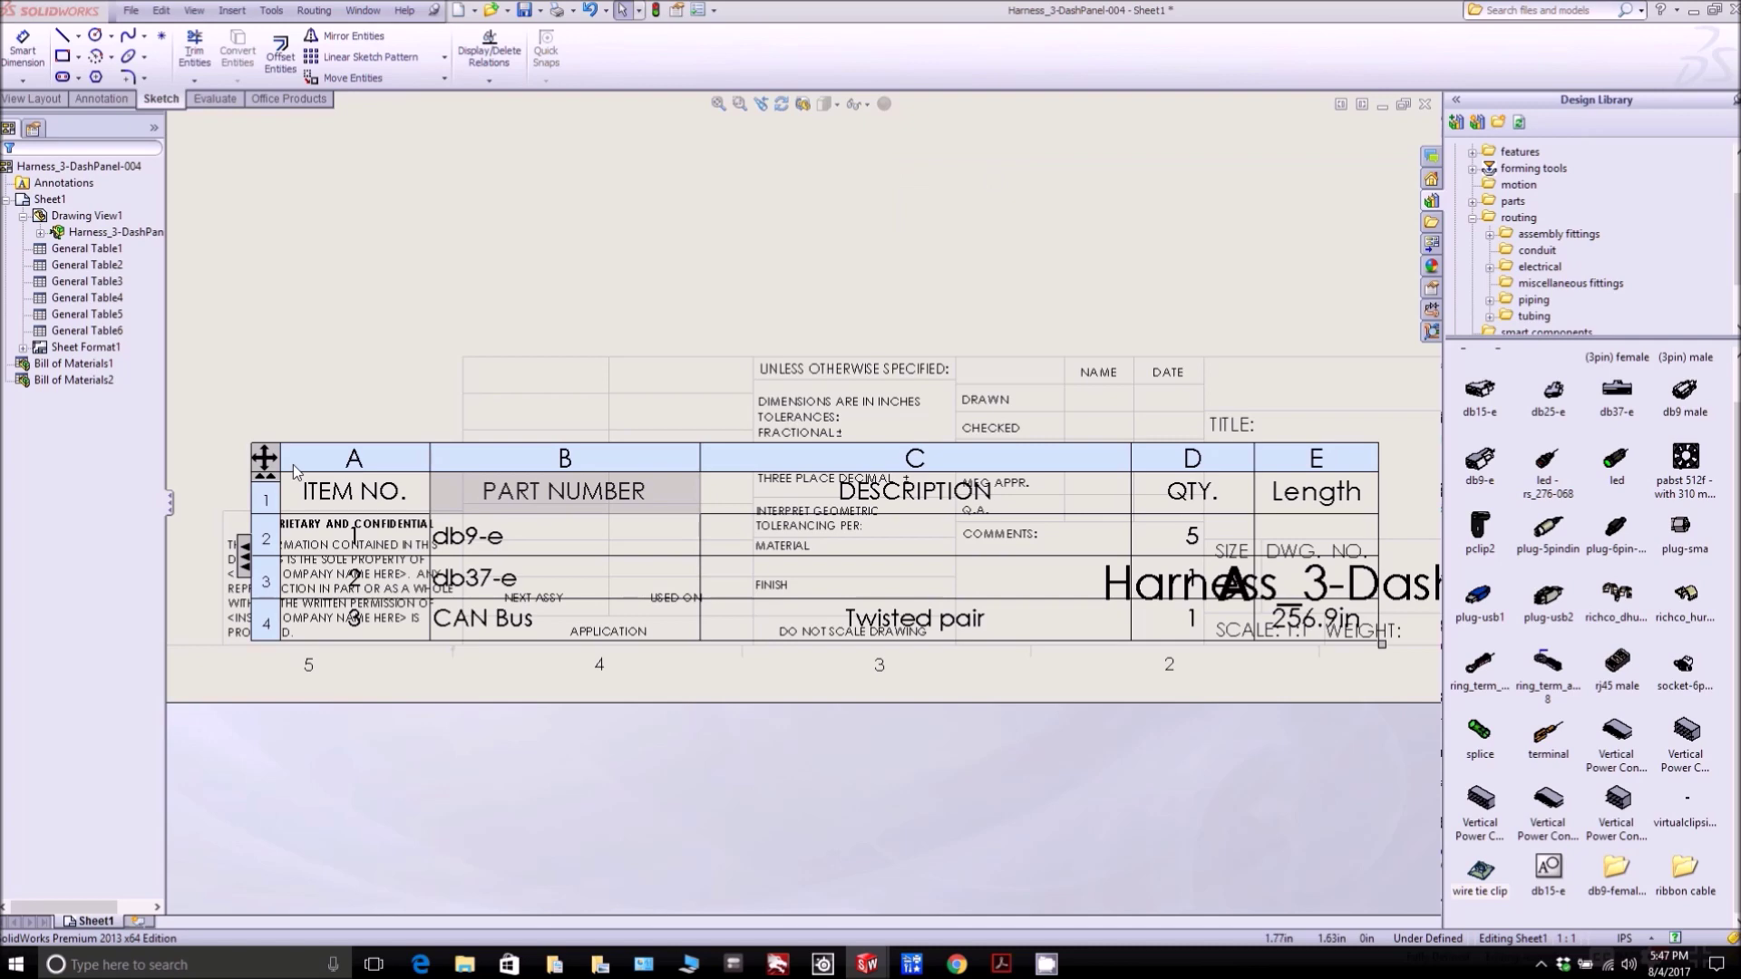
pyautogui.moveTo(265, 460); pyautogui.dragTo(215, 710)
pyautogui.click(431, 782)
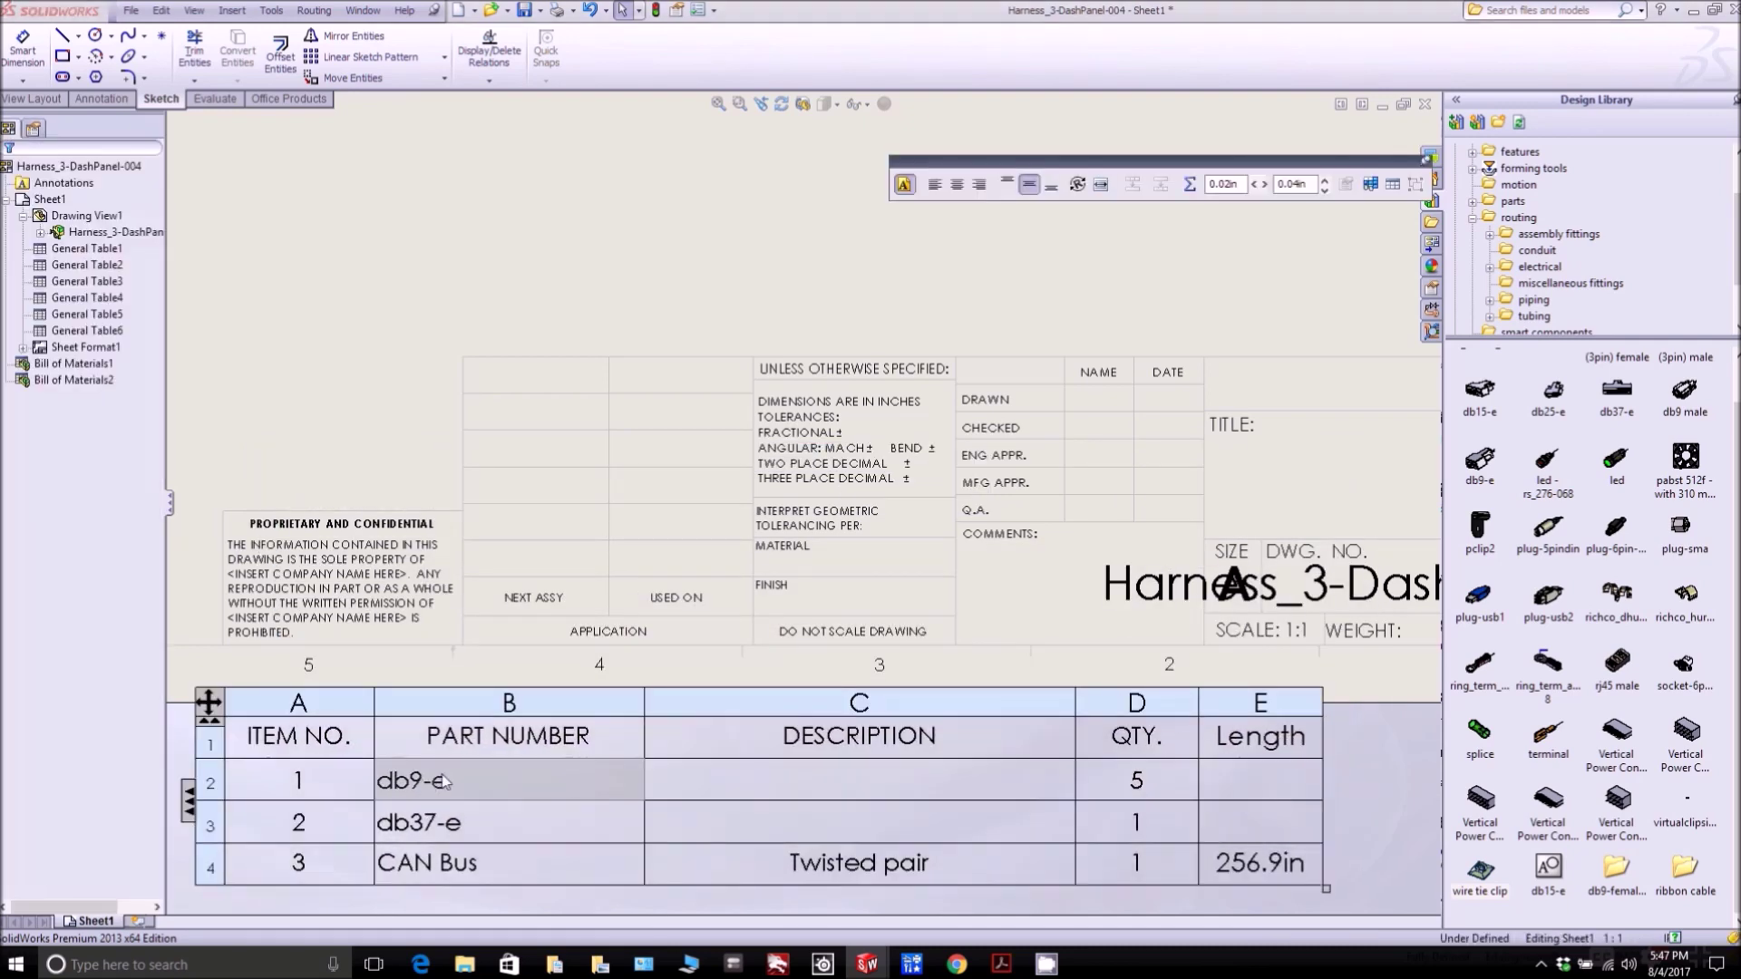
pyautogui.click(1140, 776)
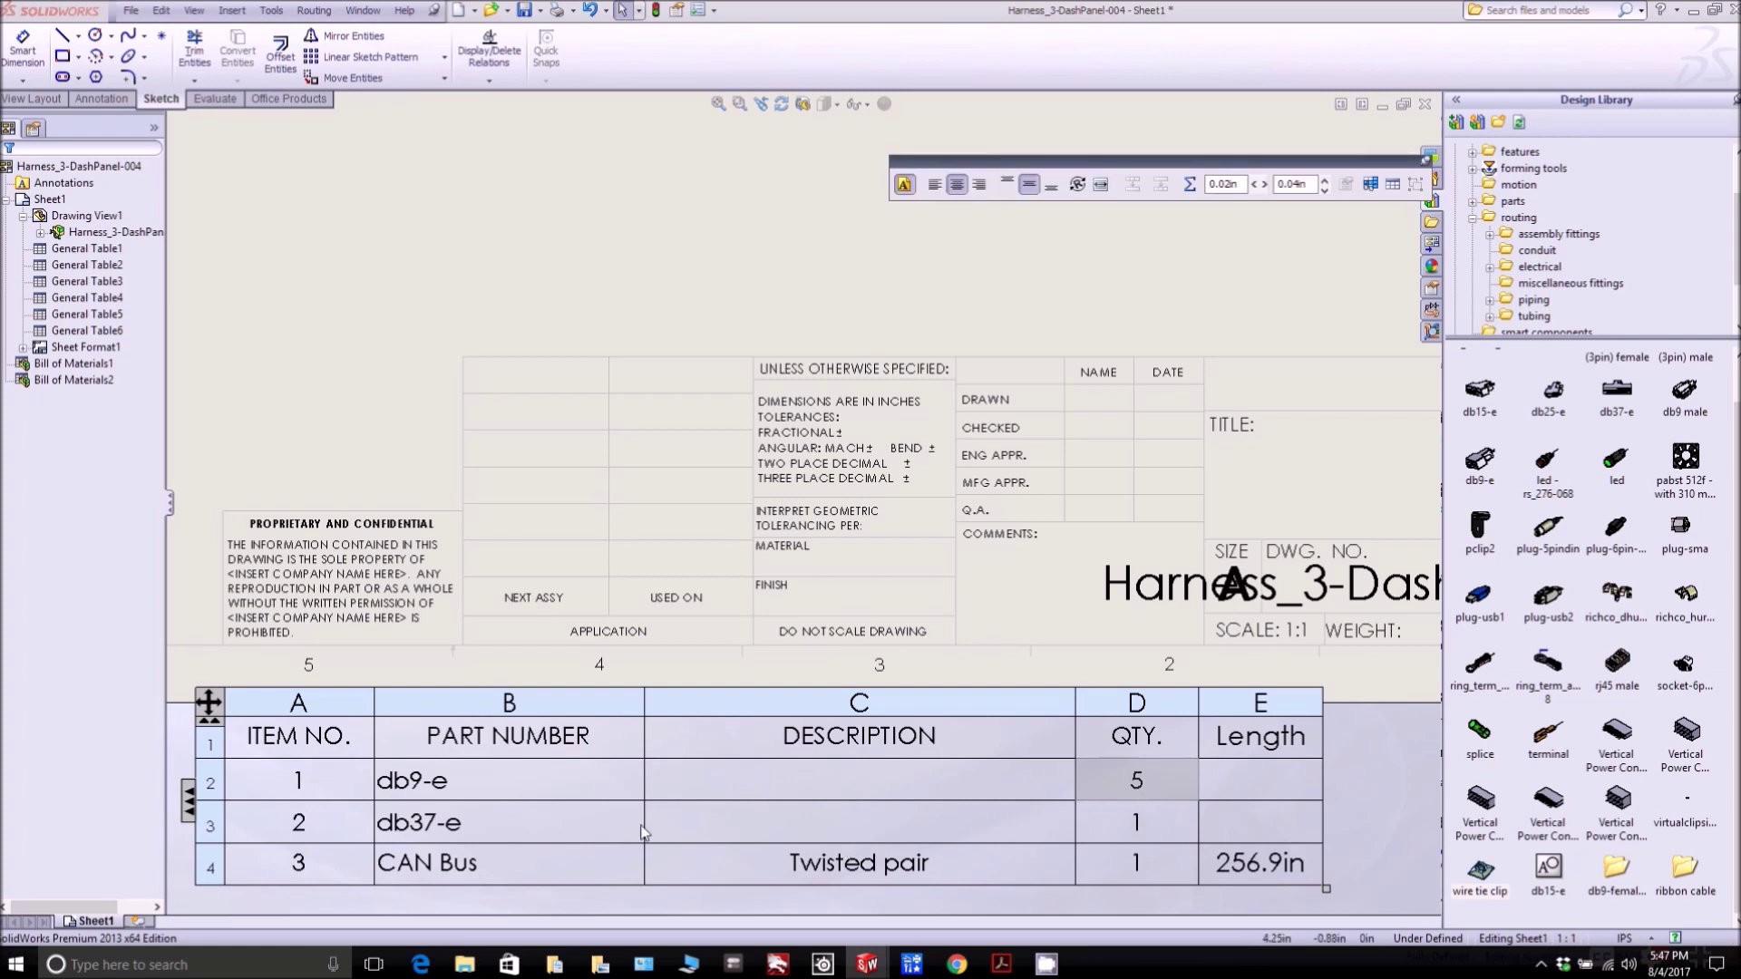
pyautogui.click(536, 827)
pyautogui.press('Right')
pyautogui.press('Right')
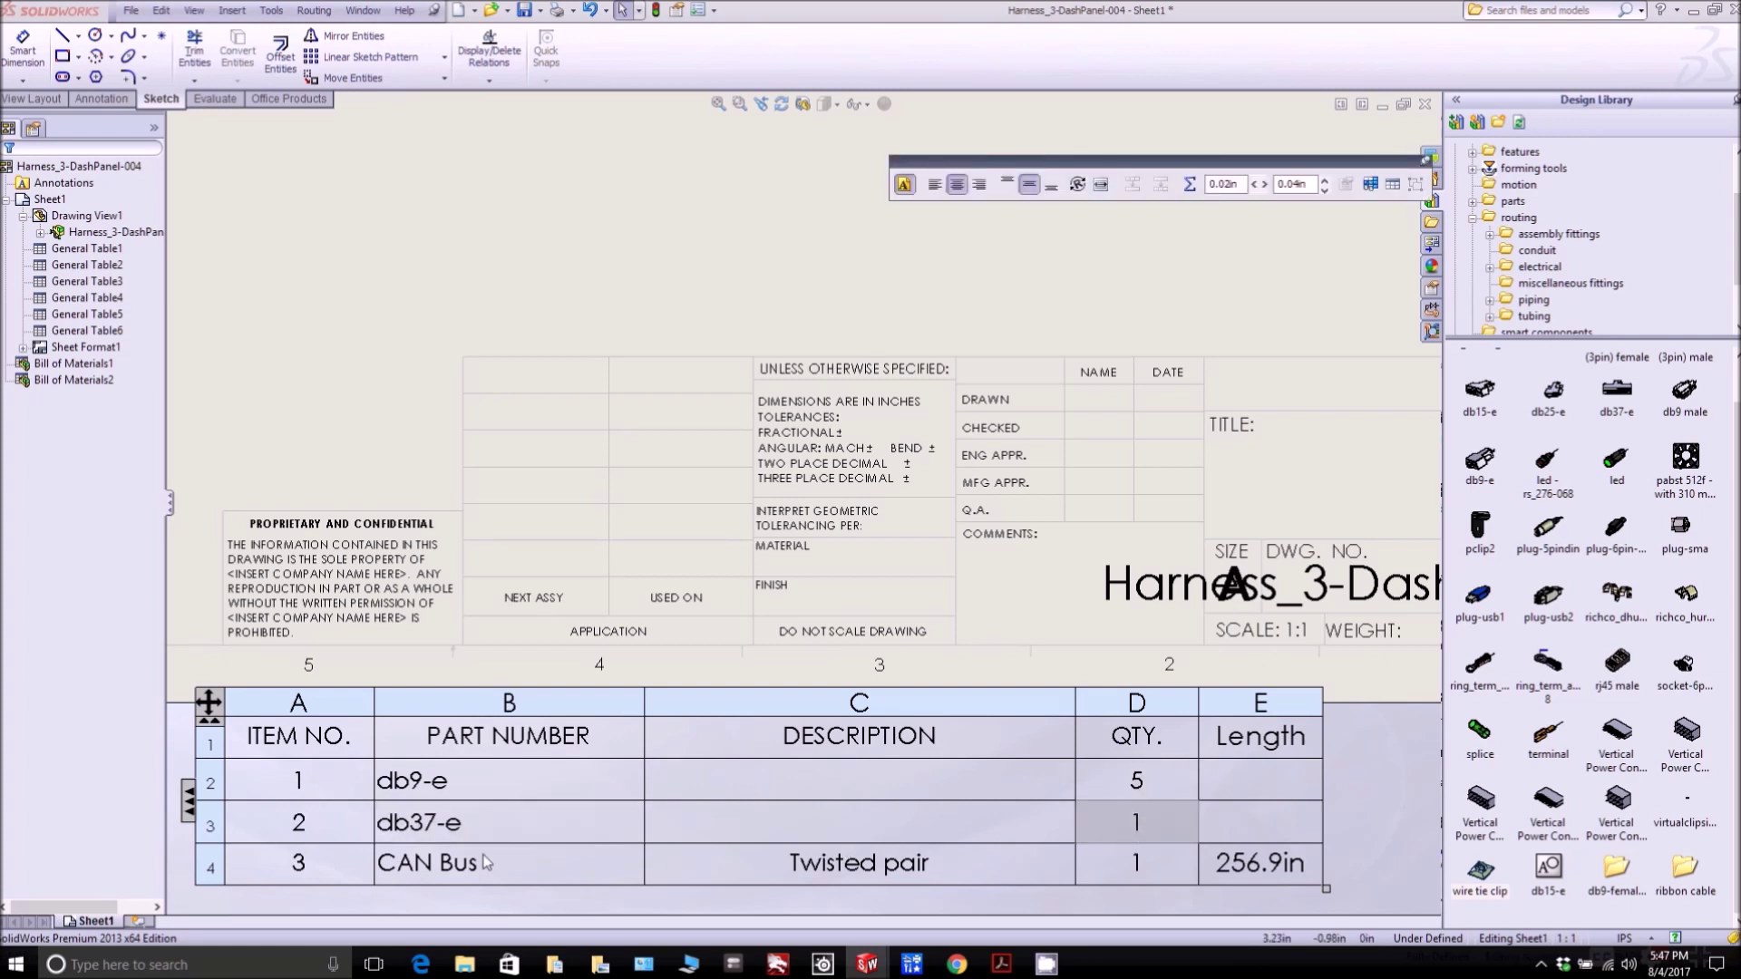
pyautogui.click(470, 866)
pyautogui.click(896, 869)
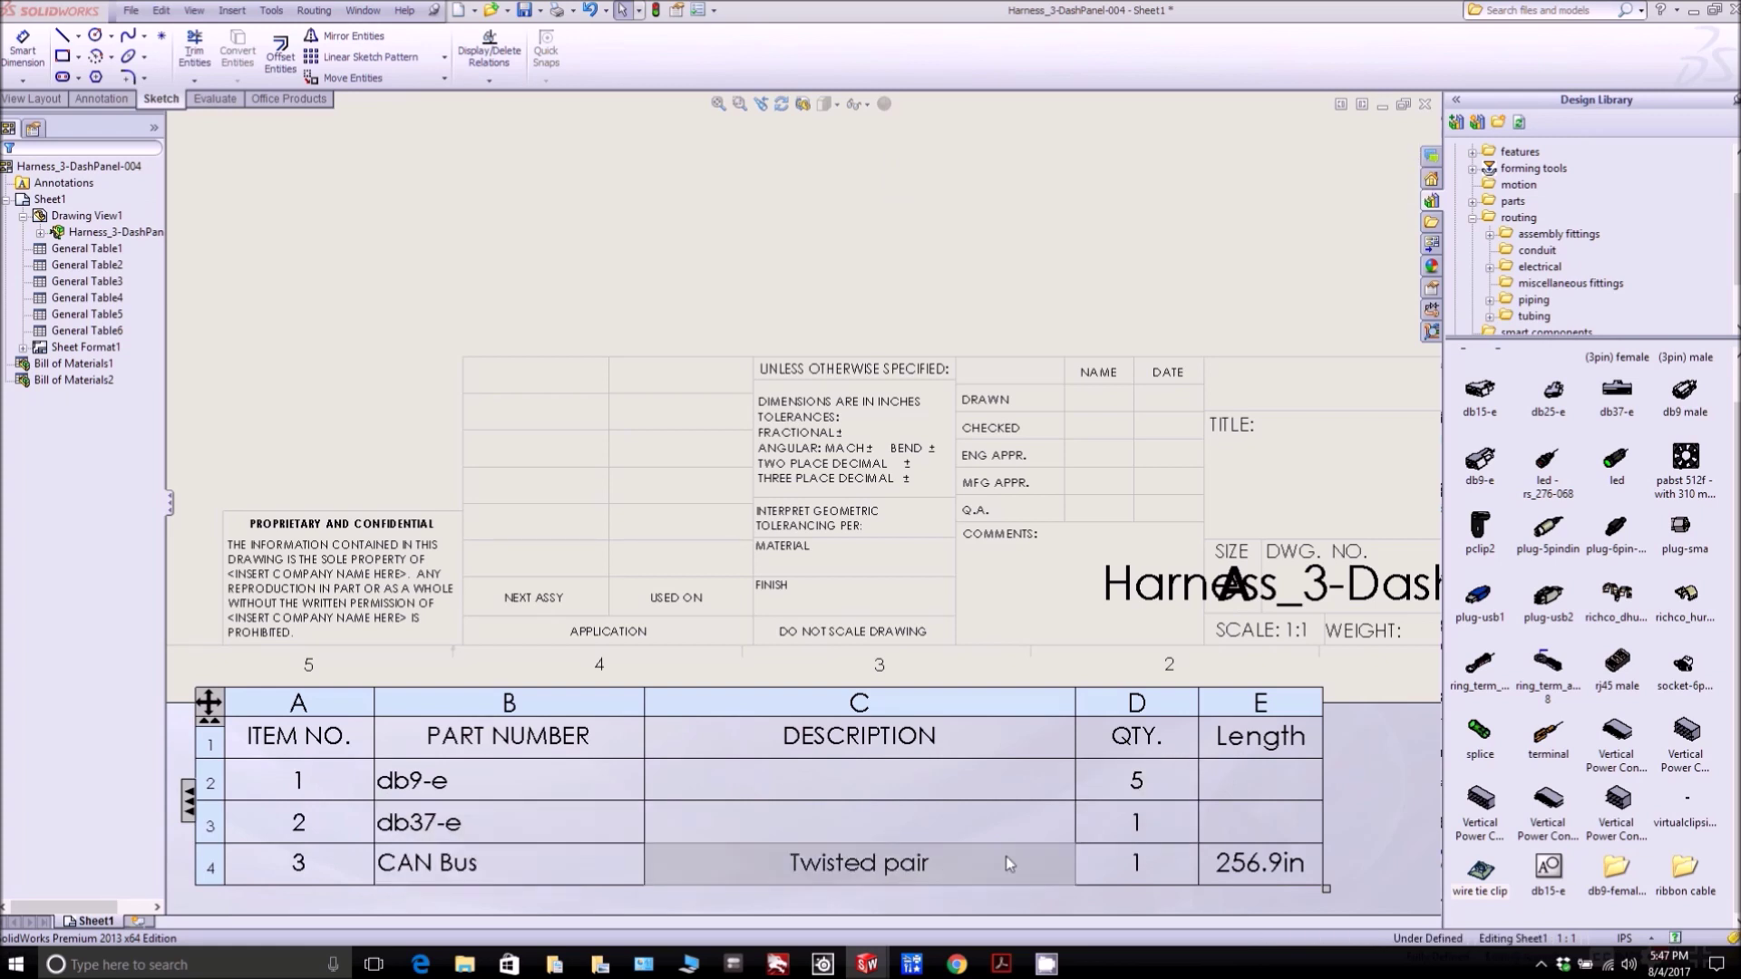
pyautogui.click(1262, 865)
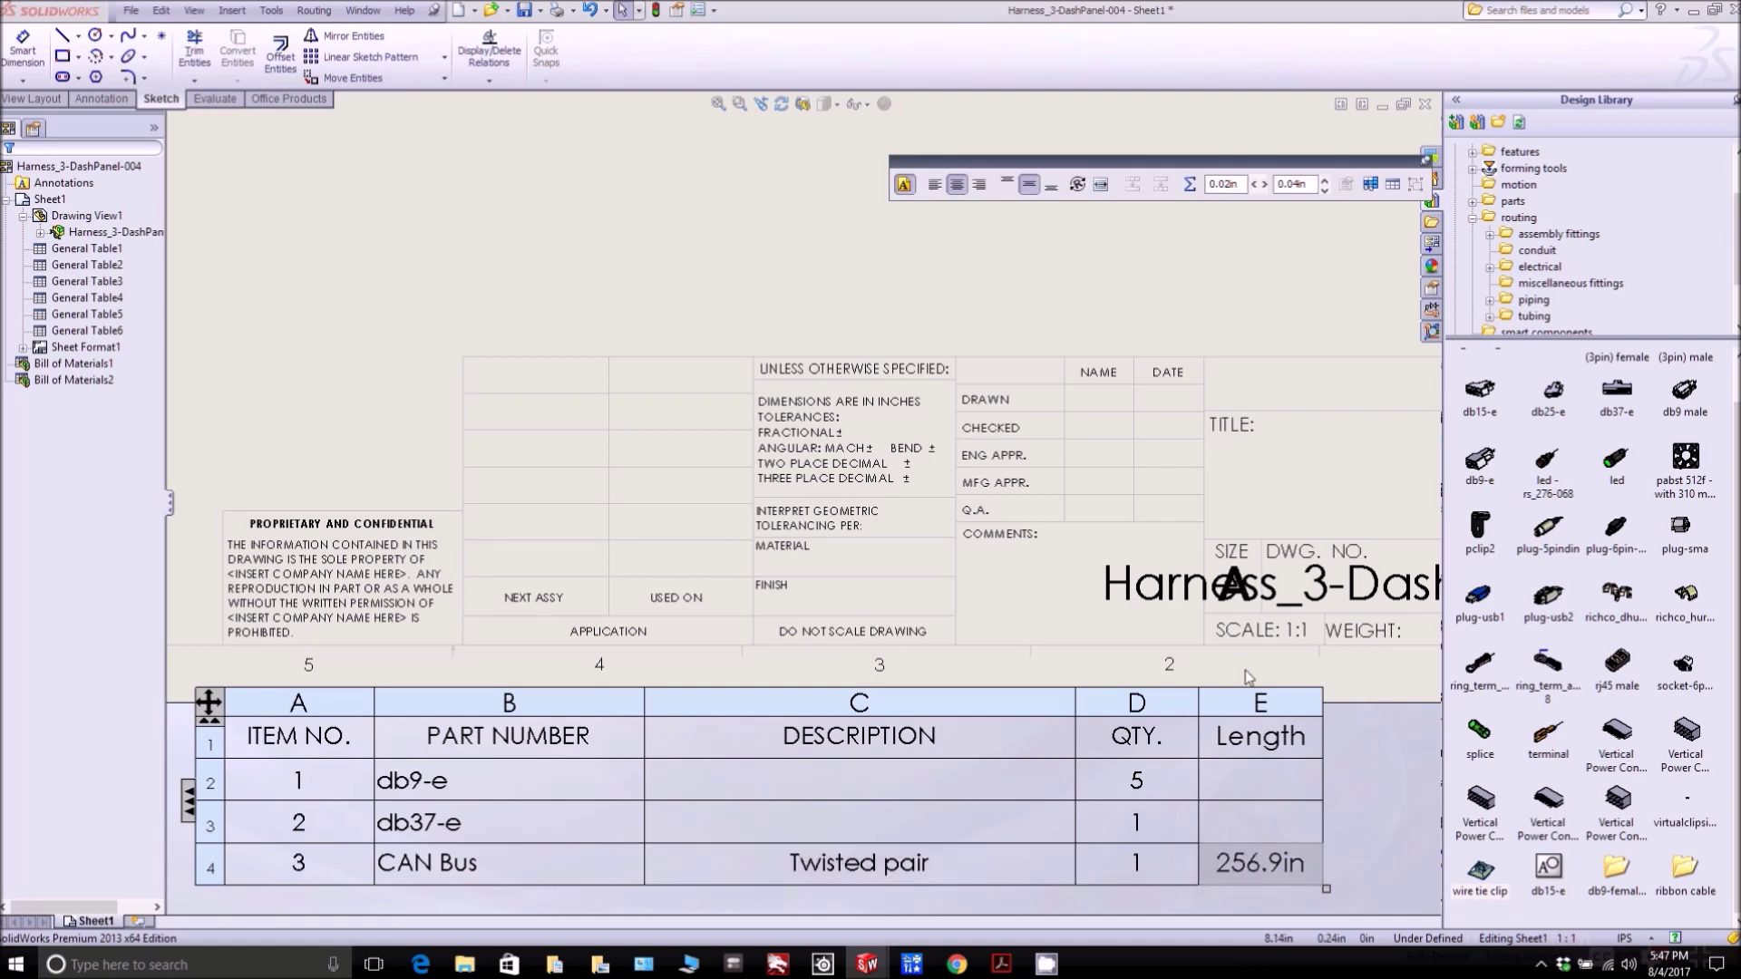
pyautogui.scroll(3, 1224, 660)
# Step: Zoom to and select the db9-e pin table
pyautogui.scroll(5, 1251, 502)
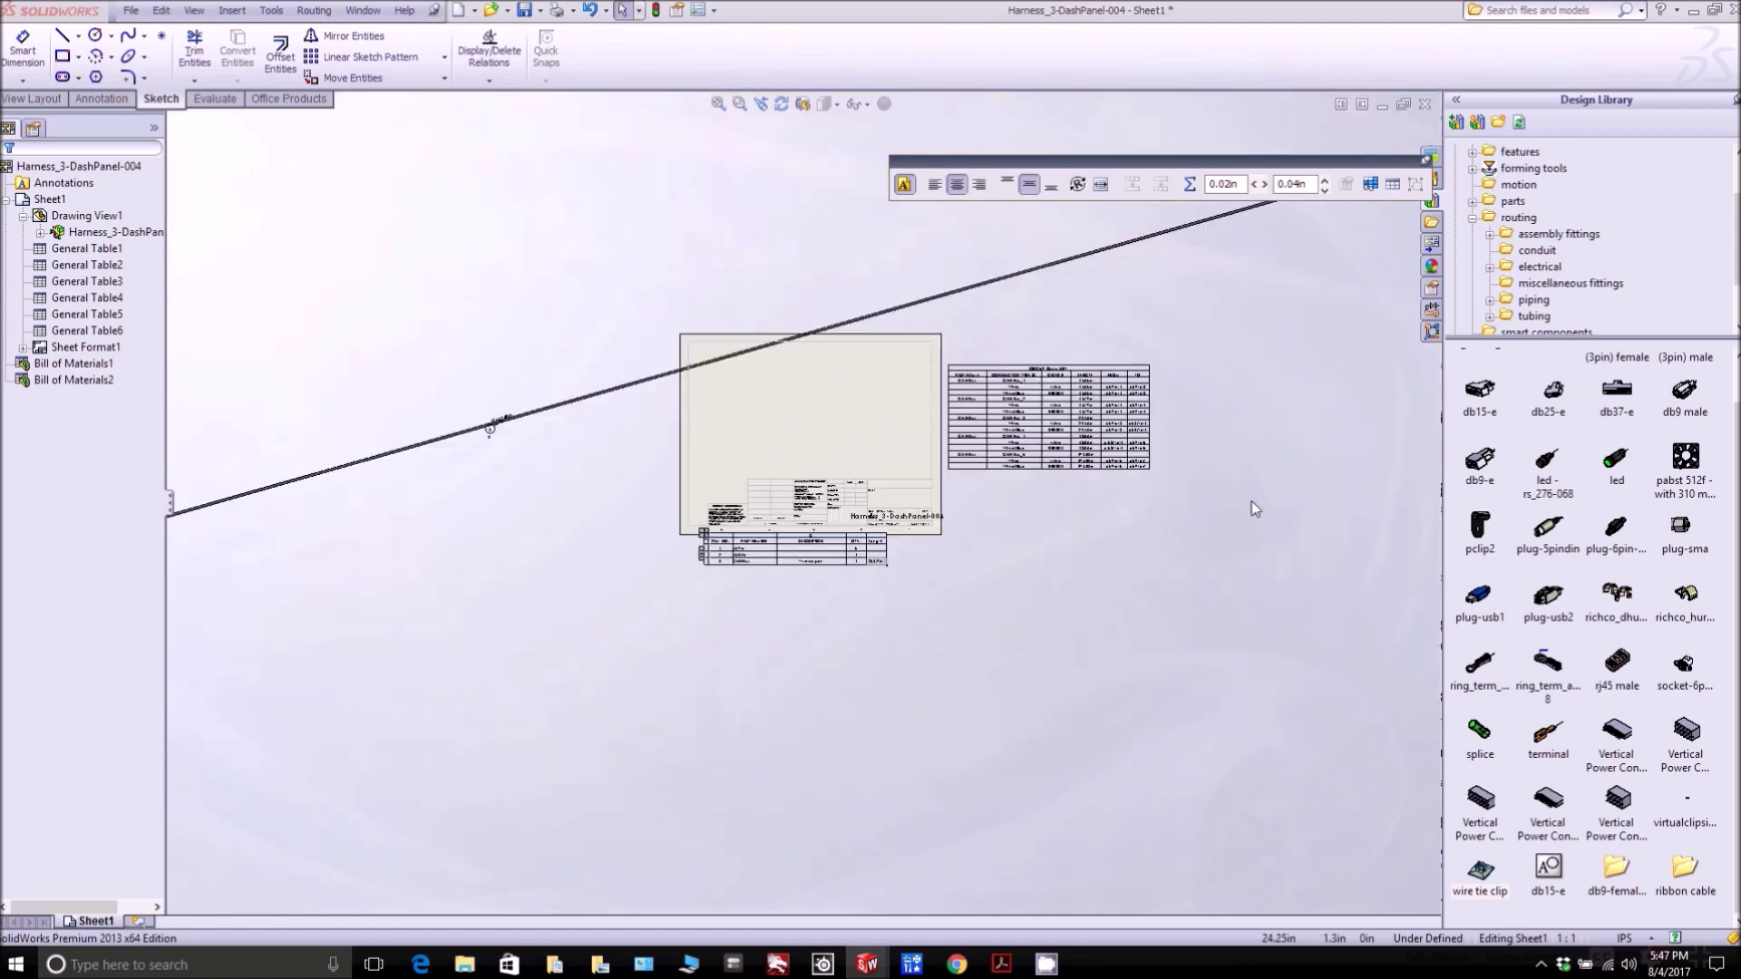
pyautogui.scroll(-5, 1225, 453)
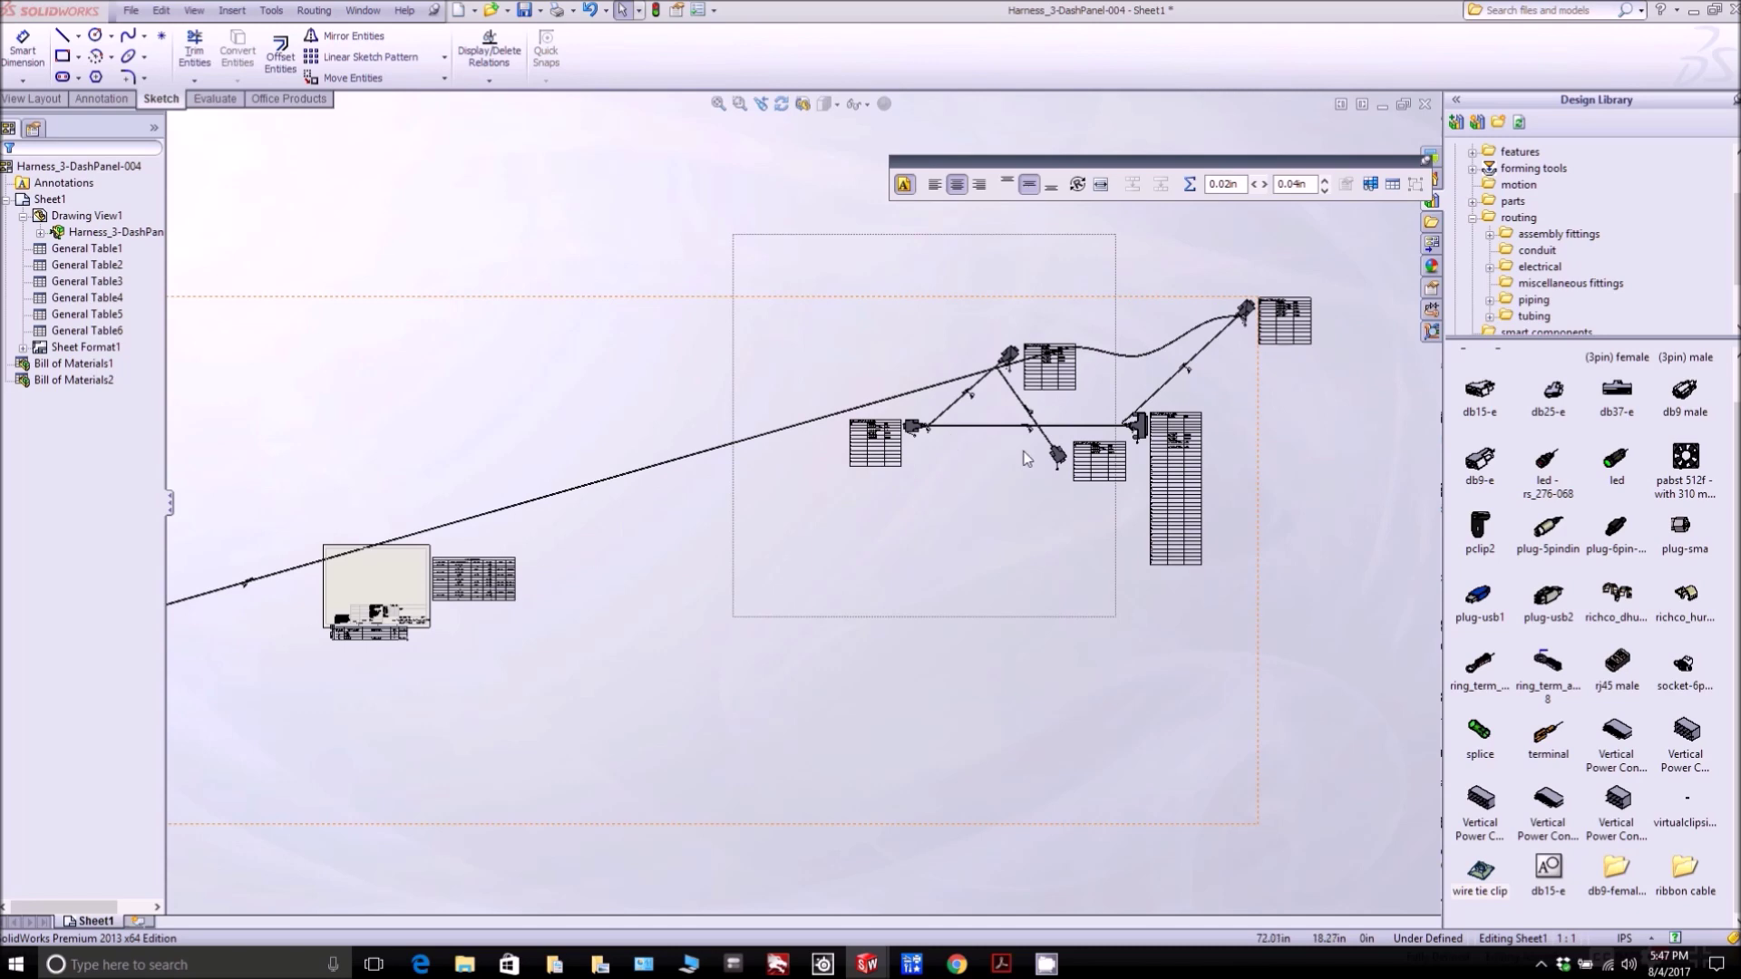
pyautogui.scroll(-2, 1030, 444)
pyautogui.scroll(-4, 1055, 539)
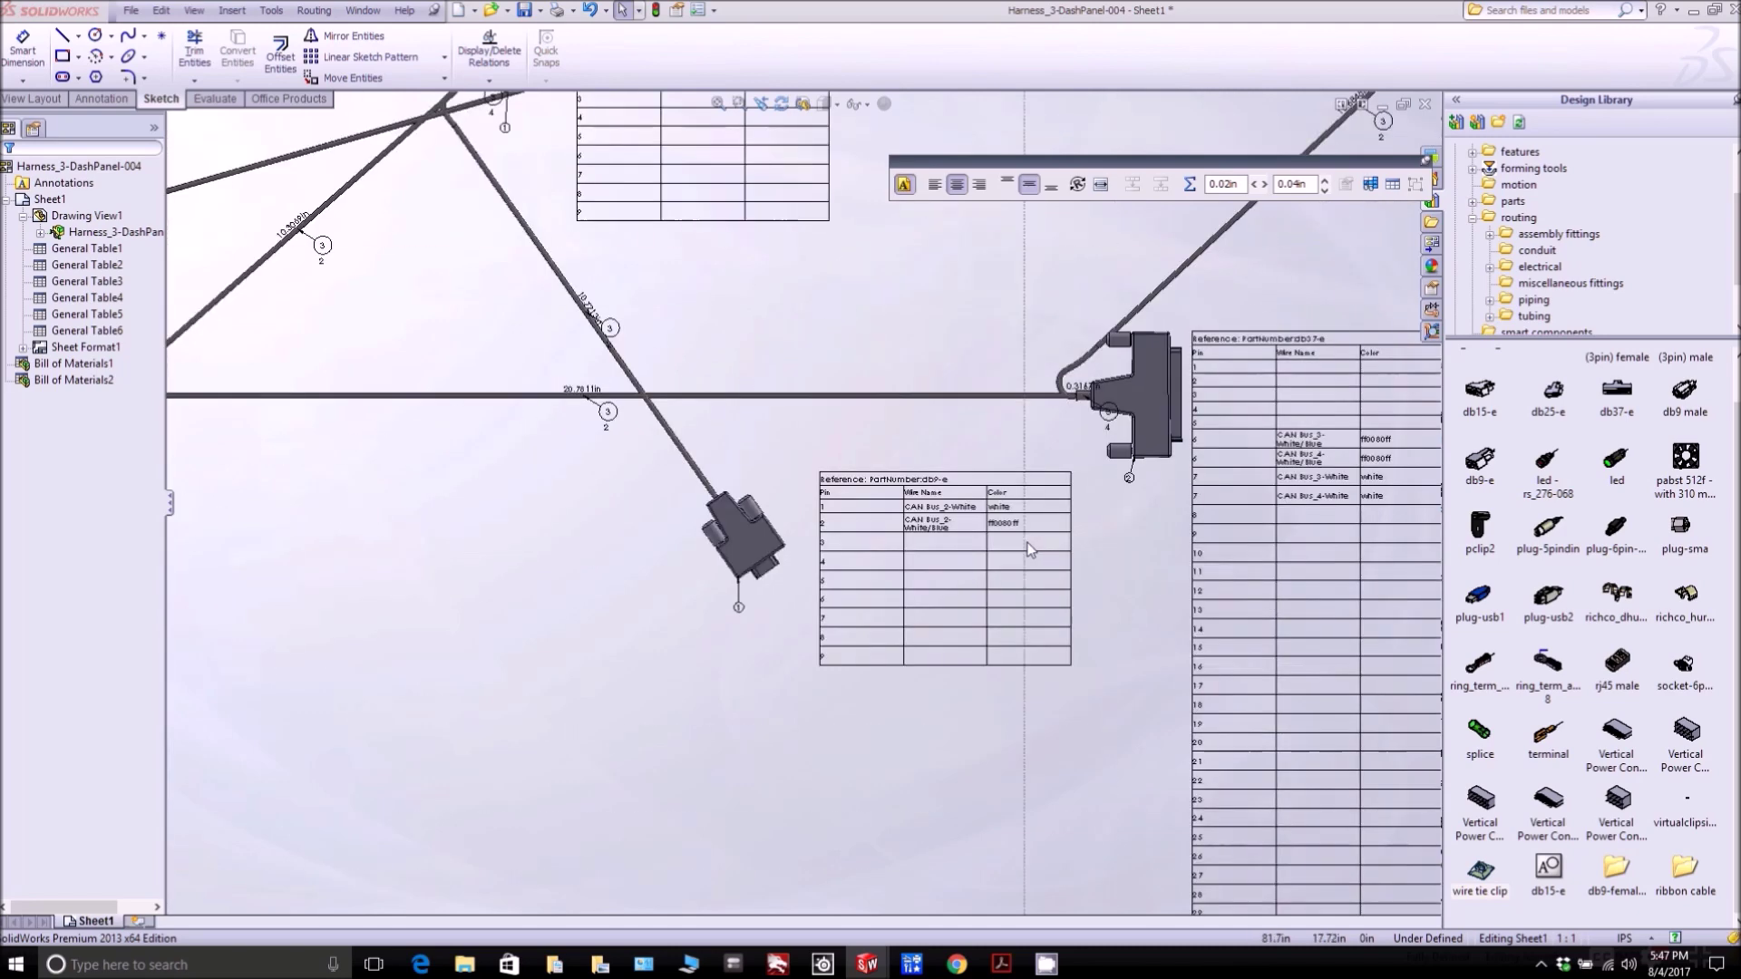
pyautogui.scroll(-2, 735, 446)
pyautogui.scroll(-2, 725, 413)
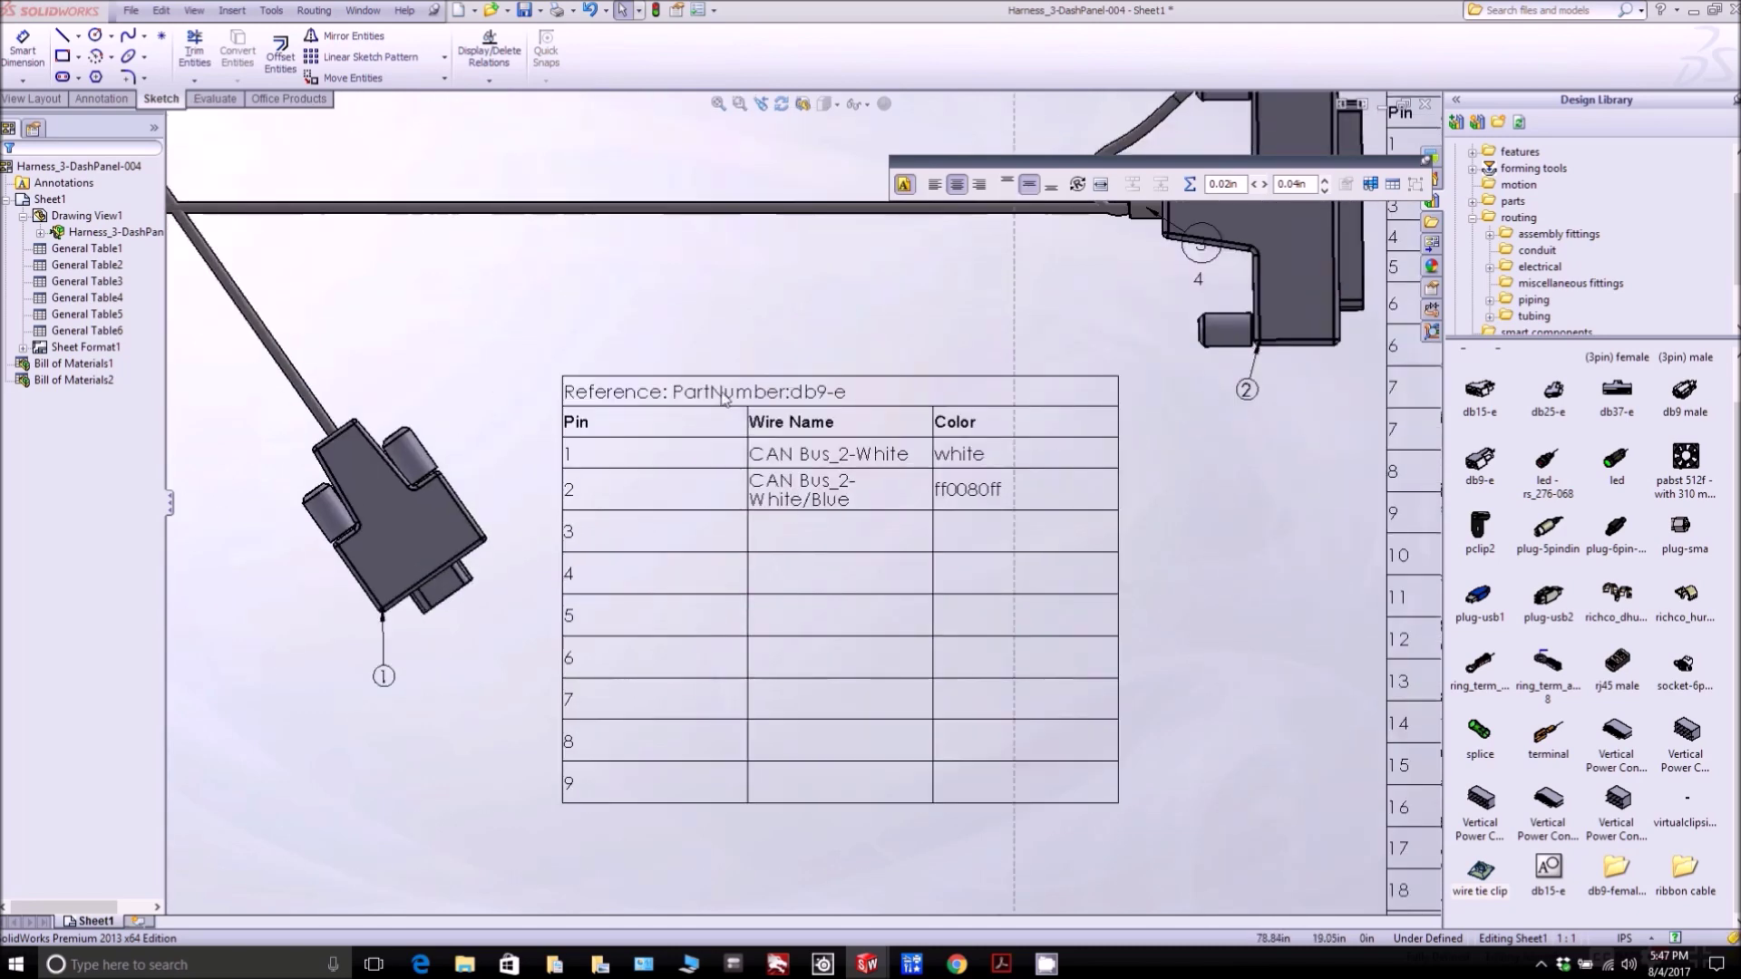
pyautogui.click(723, 402)
pyautogui.scroll(-1, 714, 476)
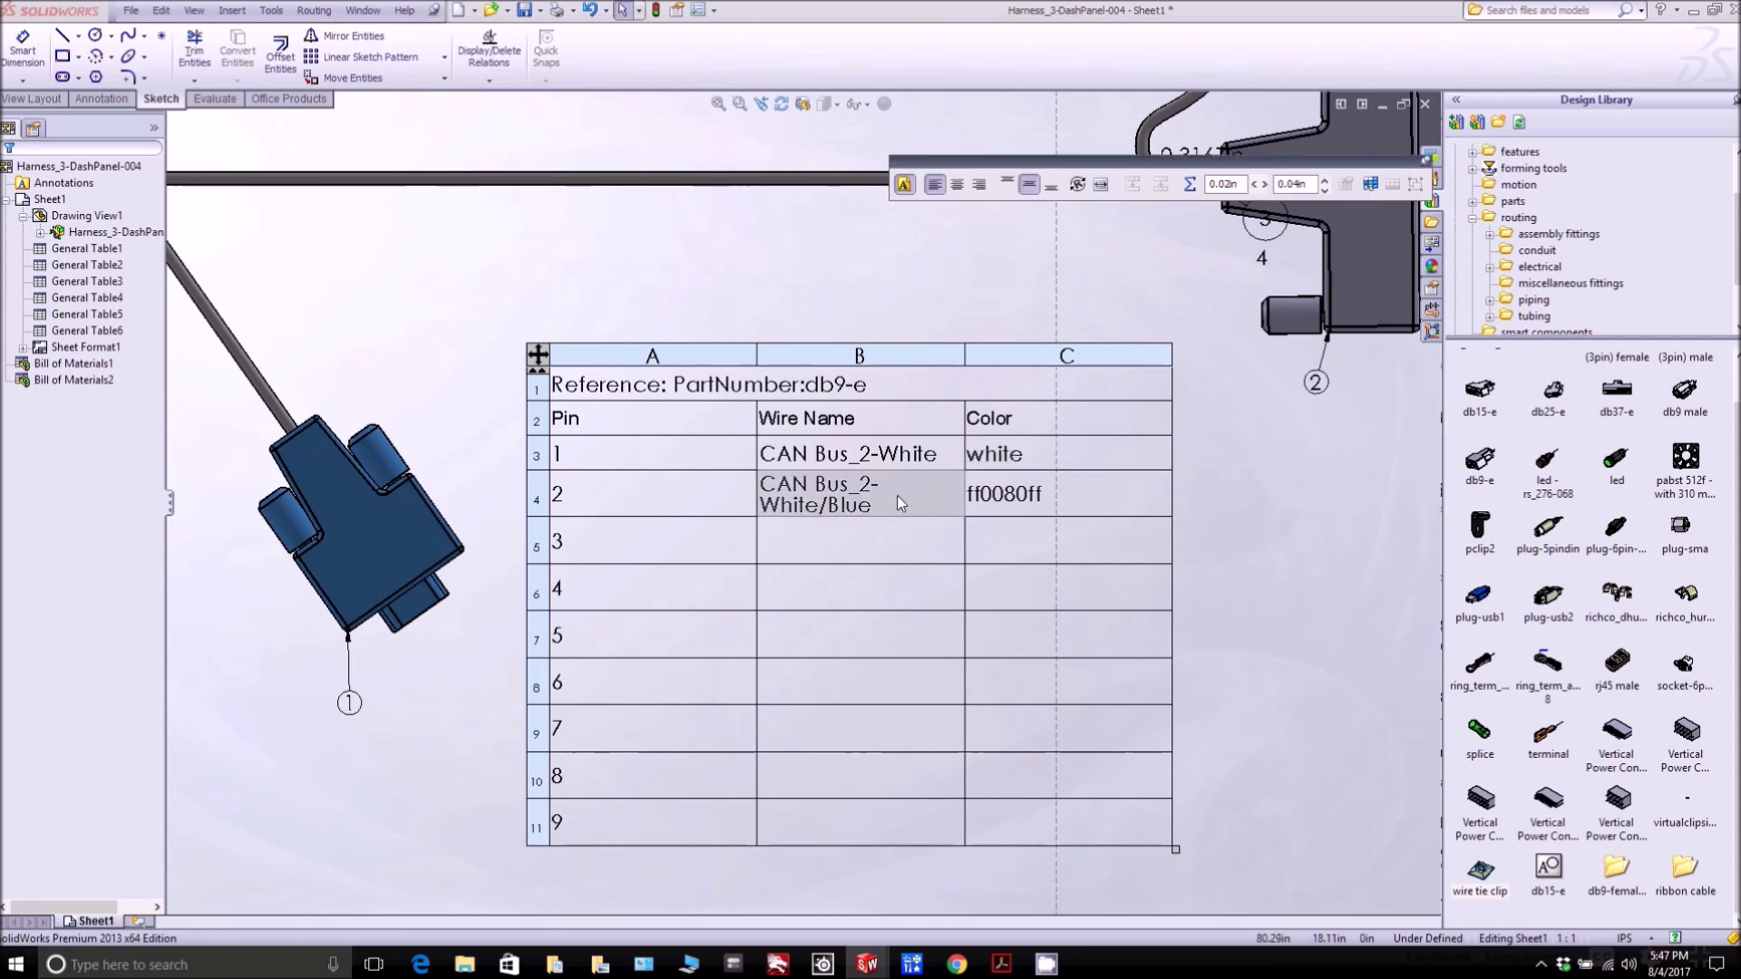
pyautogui.scroll(5, 933, 498)
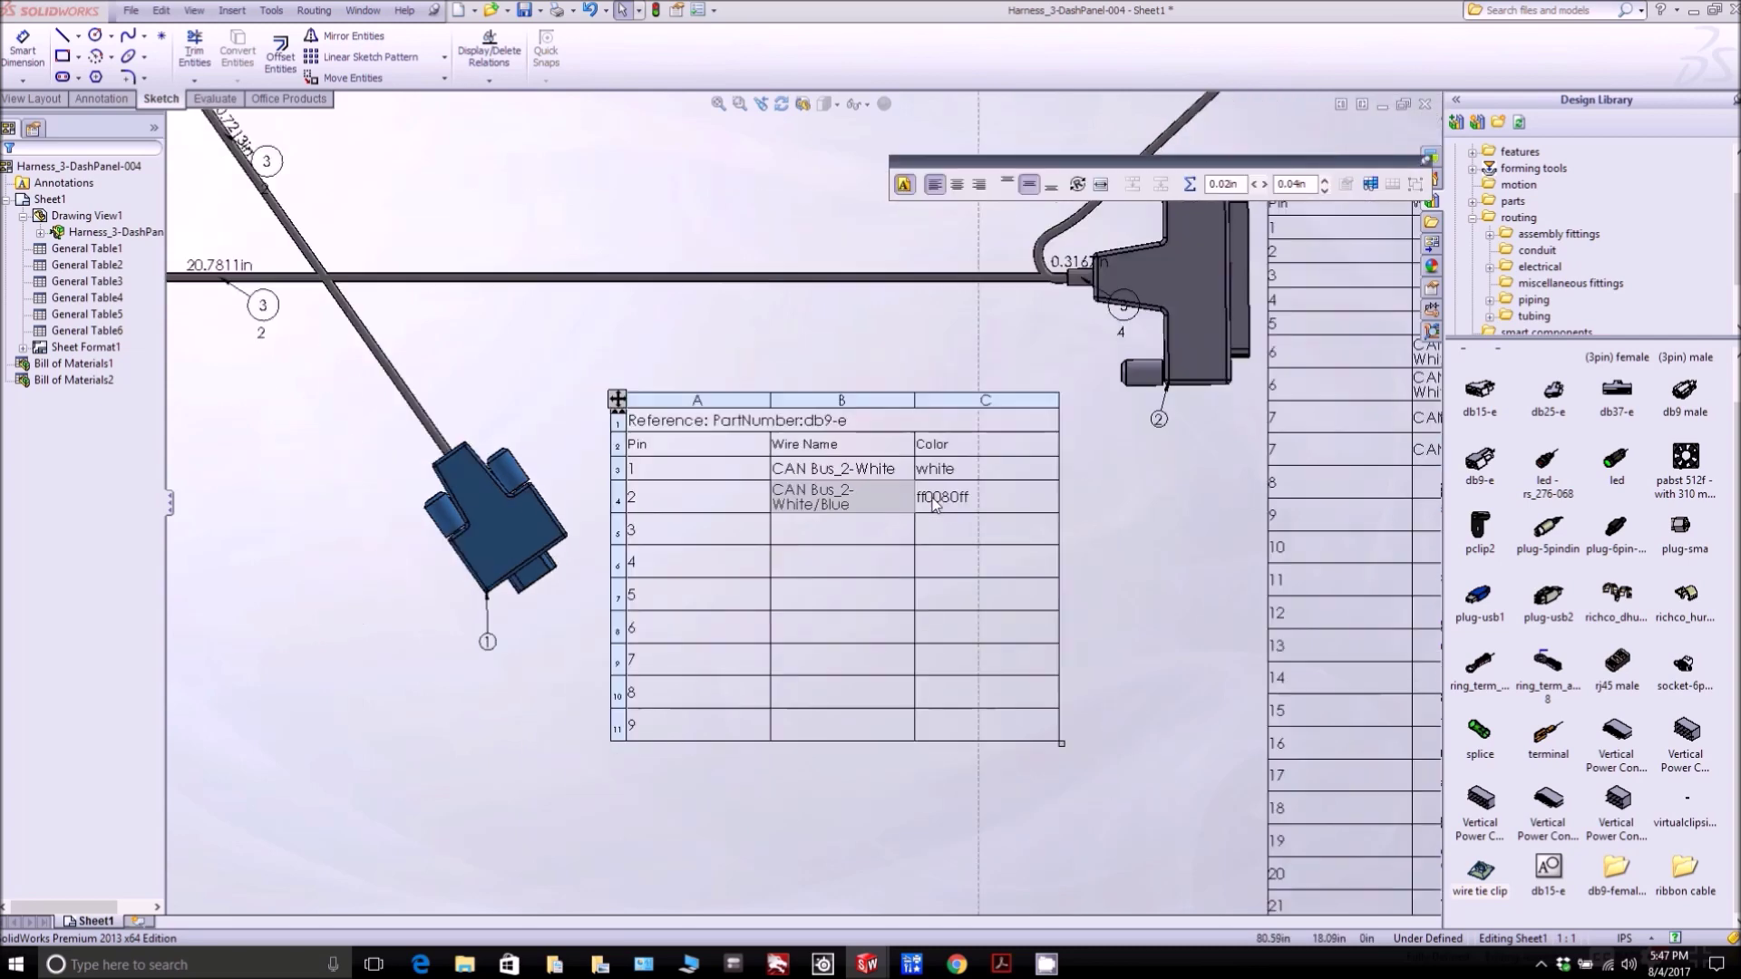
pyautogui.scroll(-4, 1191, 448)
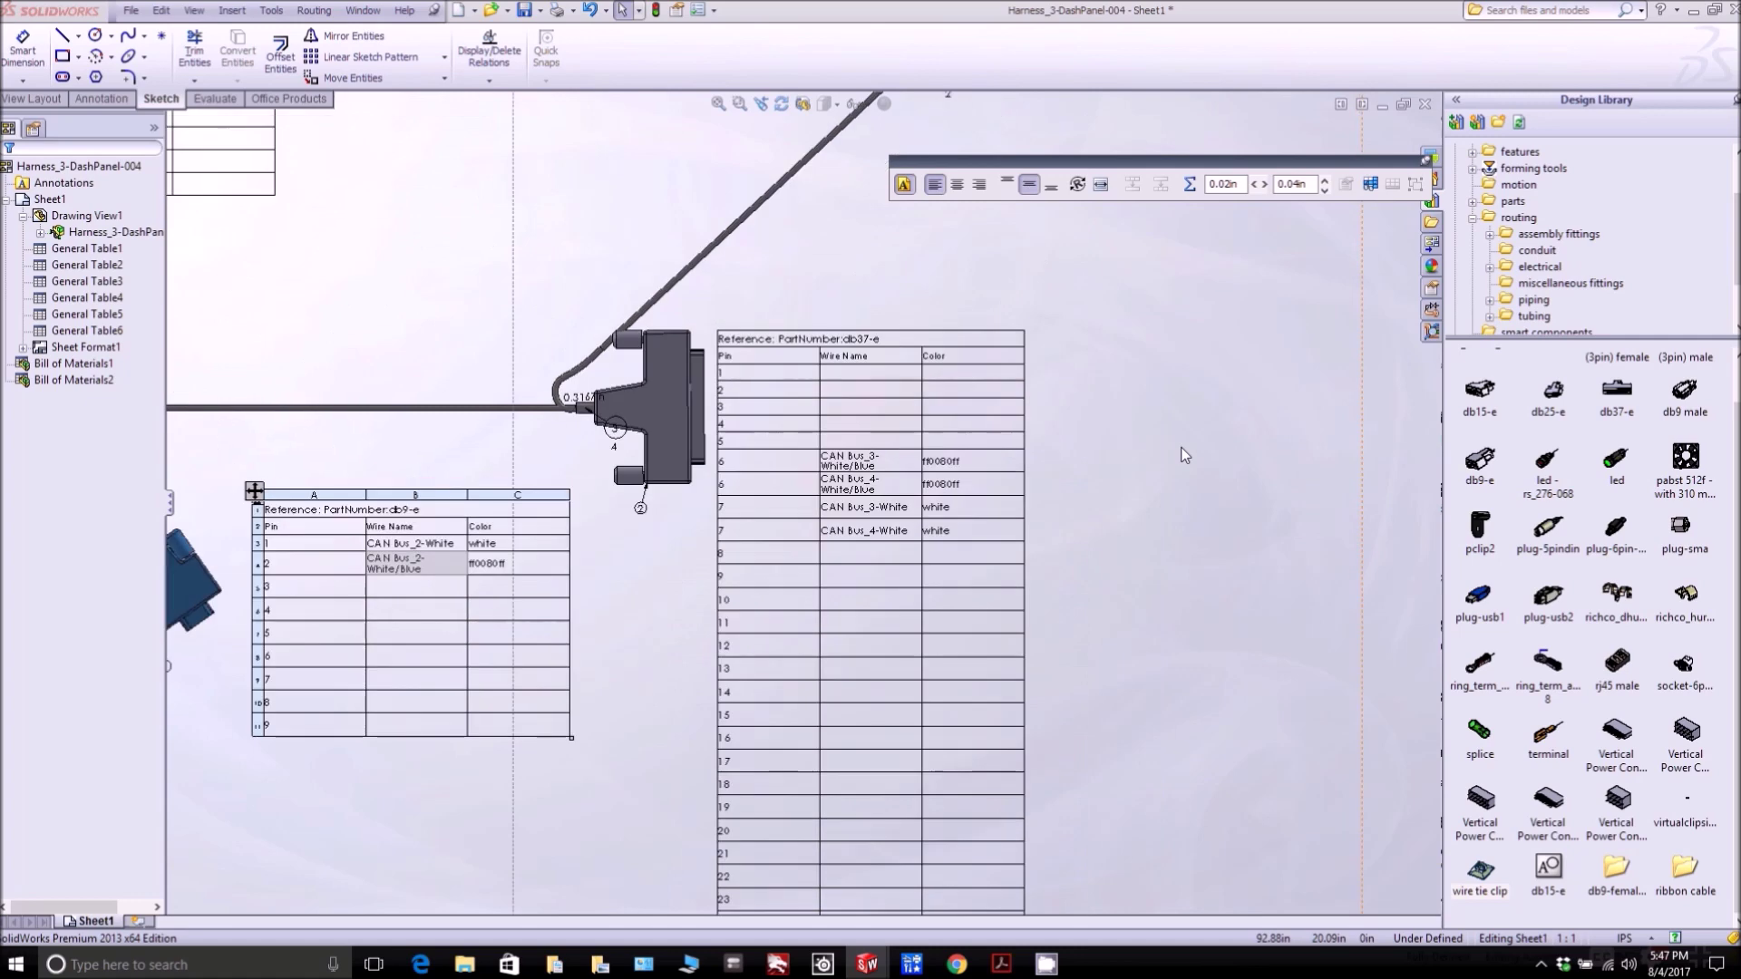
# Step: Check the db37-e pin table's wire entries for pins 6 and 7
pyautogui.click(684, 290)
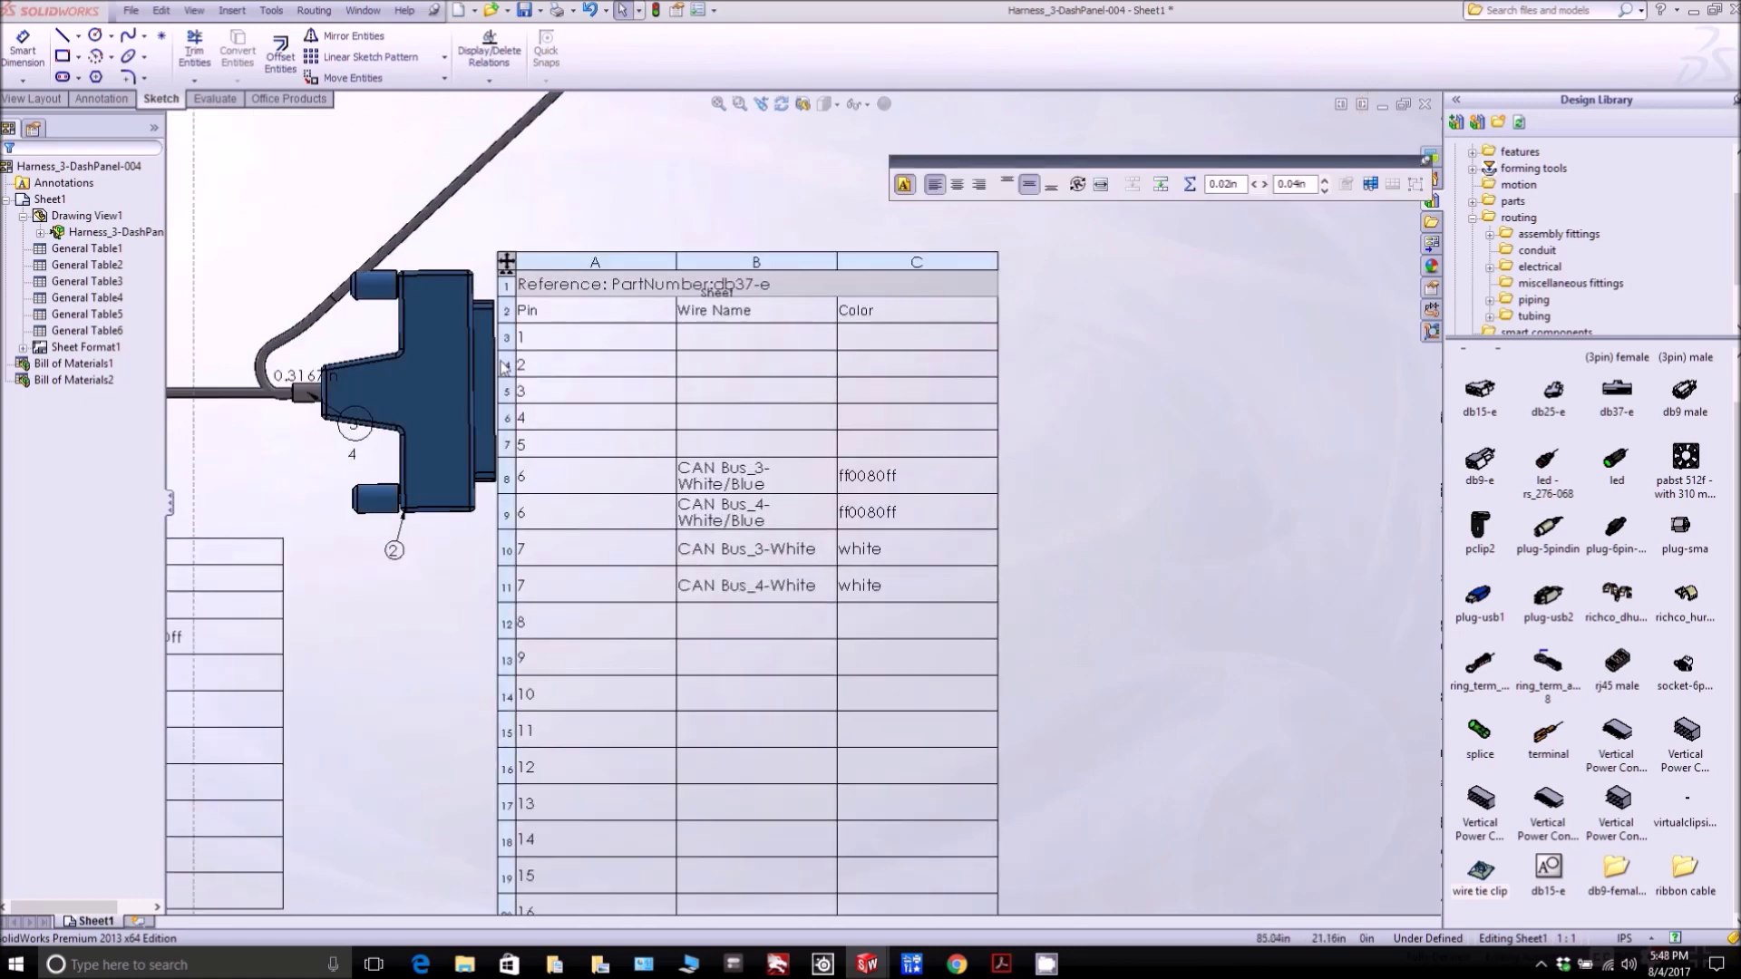
pyautogui.click(426, 328)
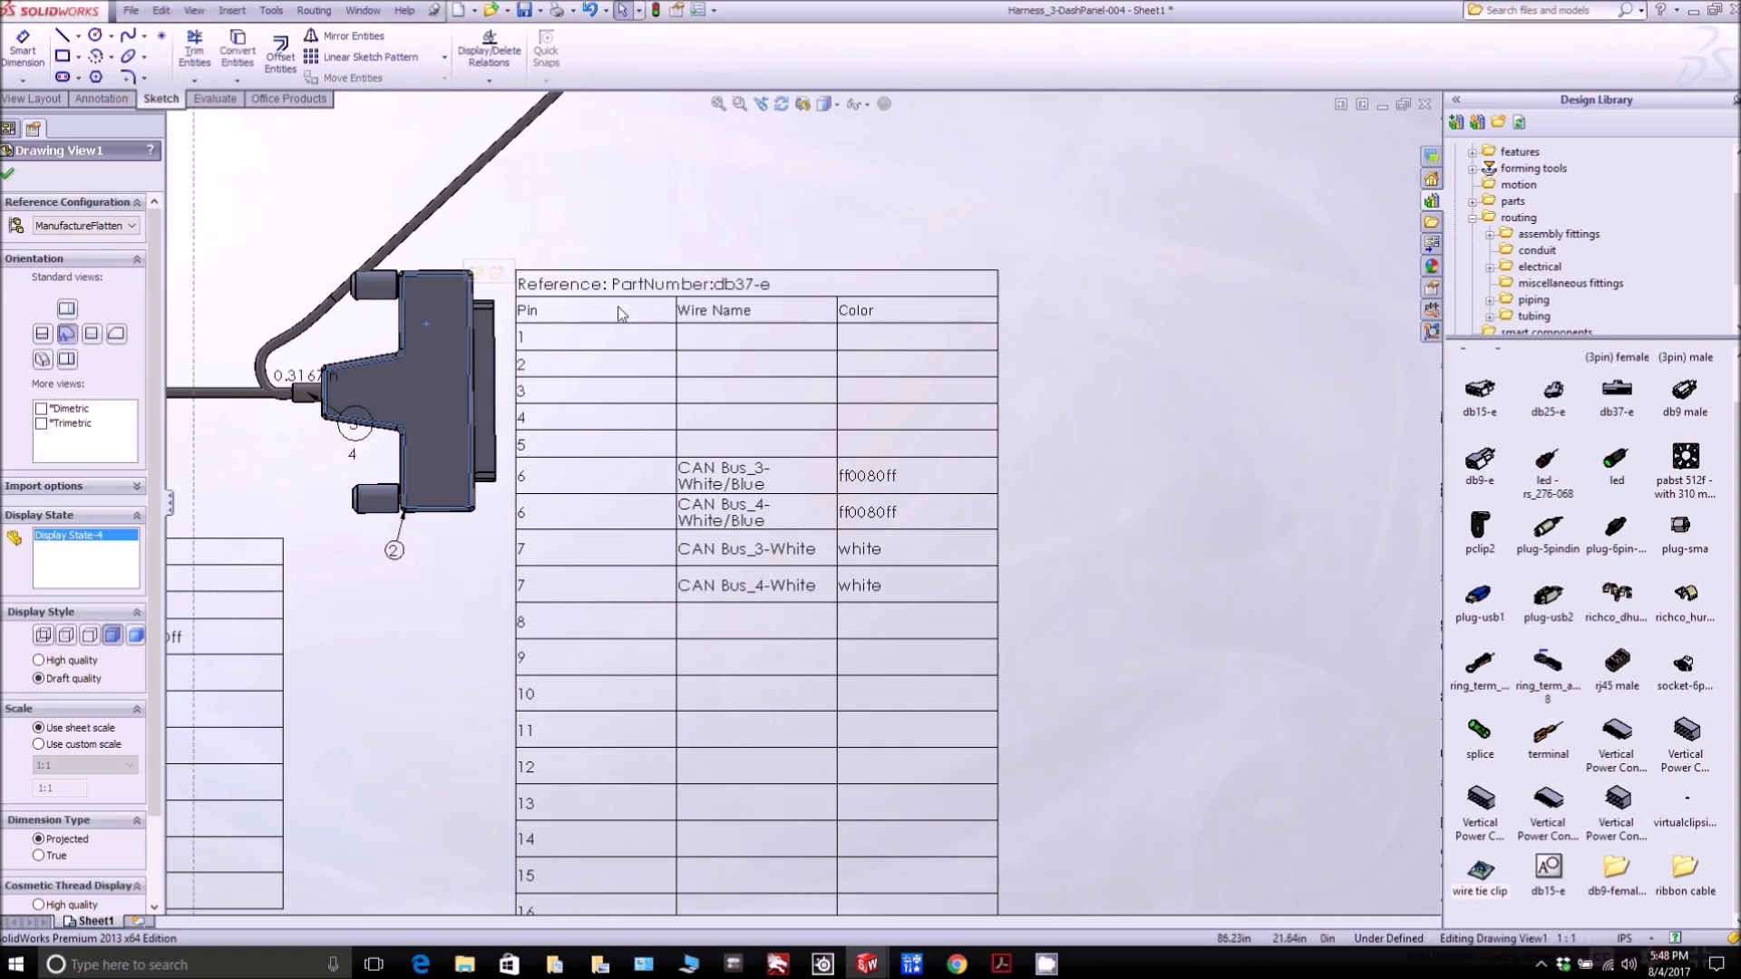
pyautogui.click(642, 286)
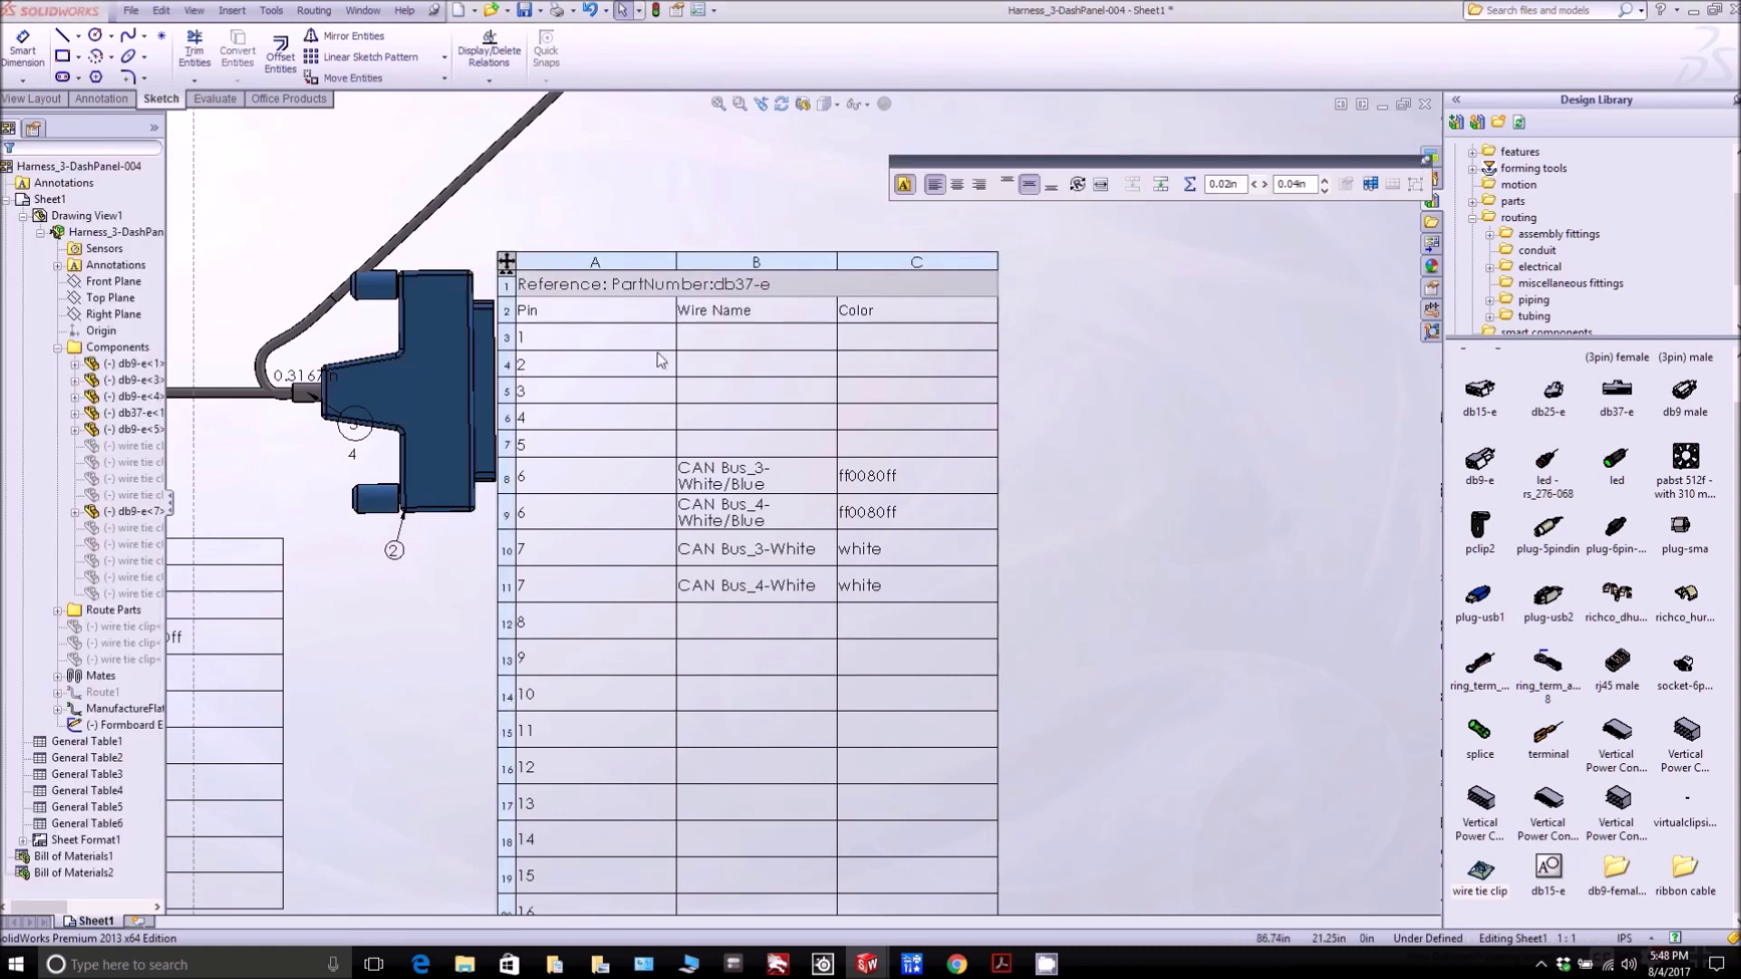
pyautogui.click(606, 477)
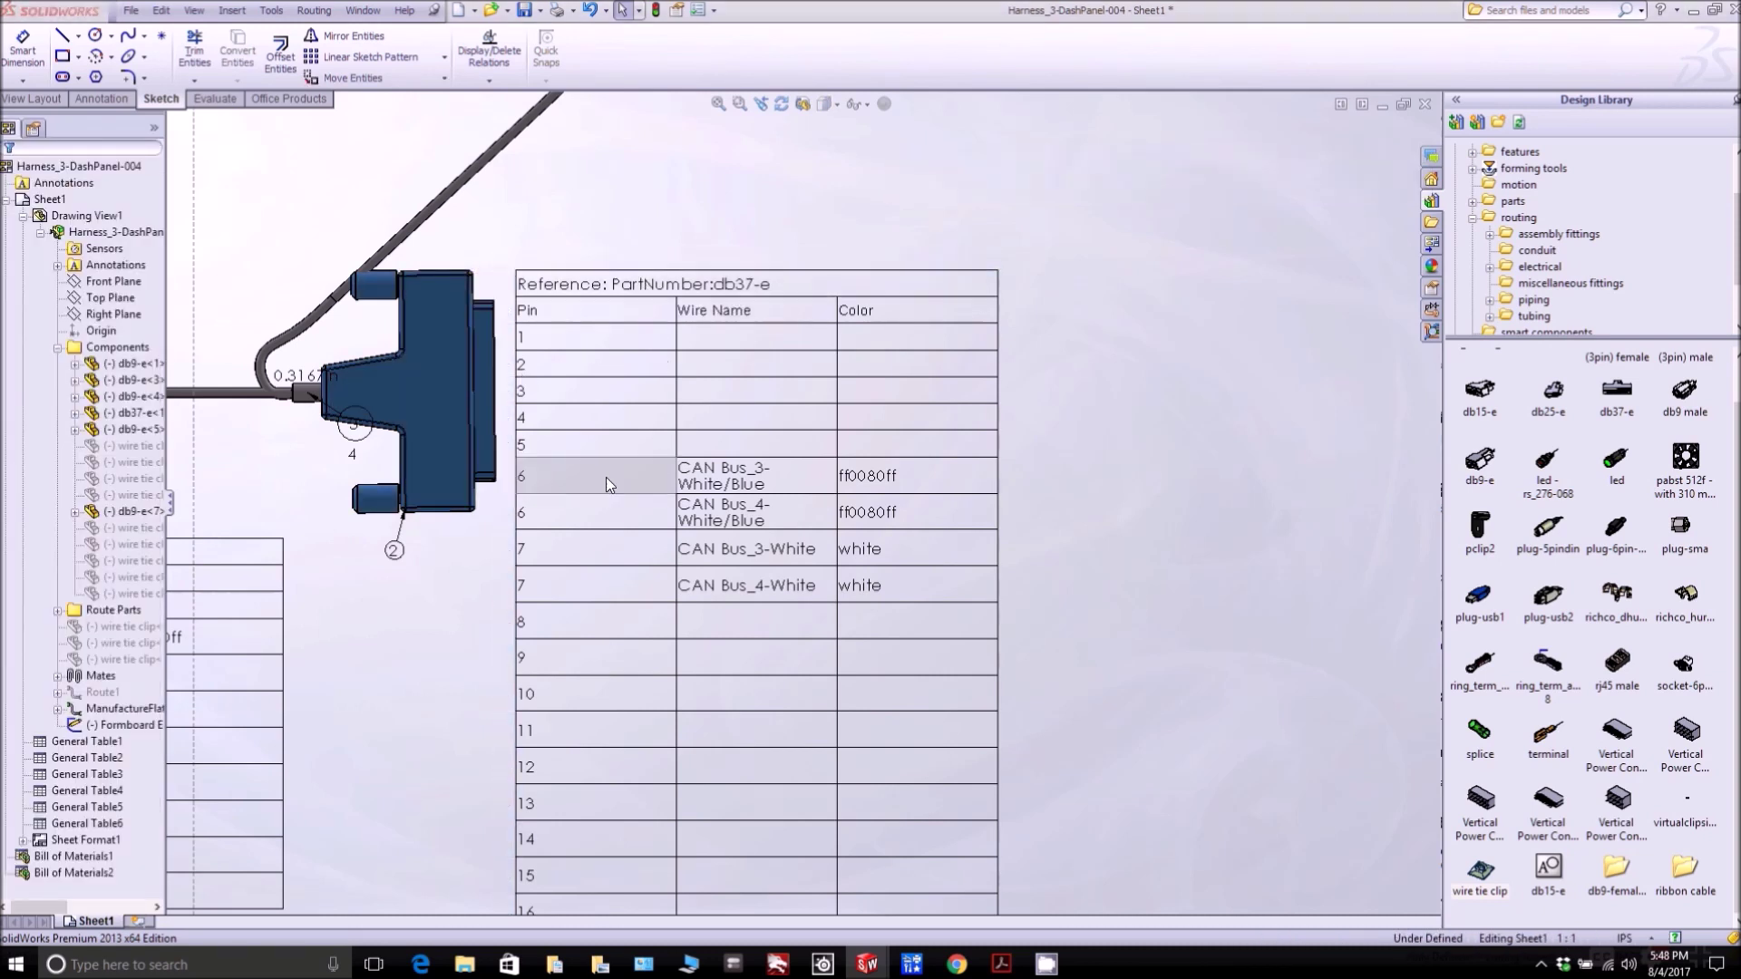
pyautogui.click(586, 515)
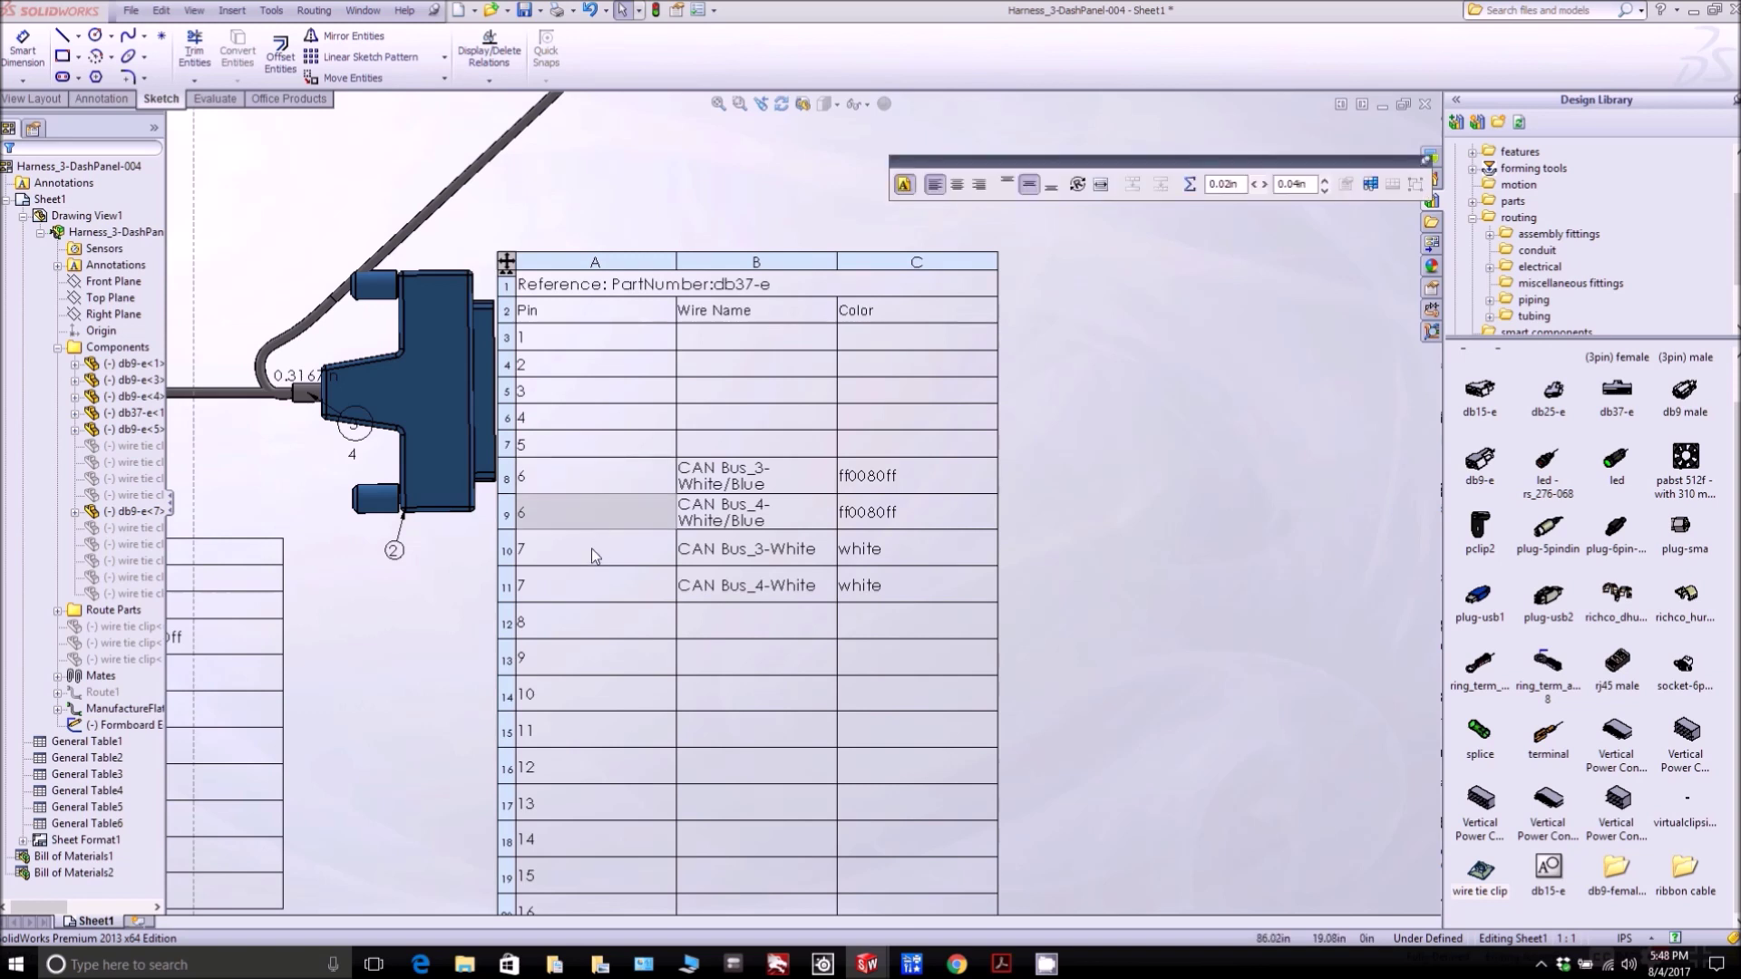
pyautogui.click(591, 548)
pyautogui.click(588, 581)
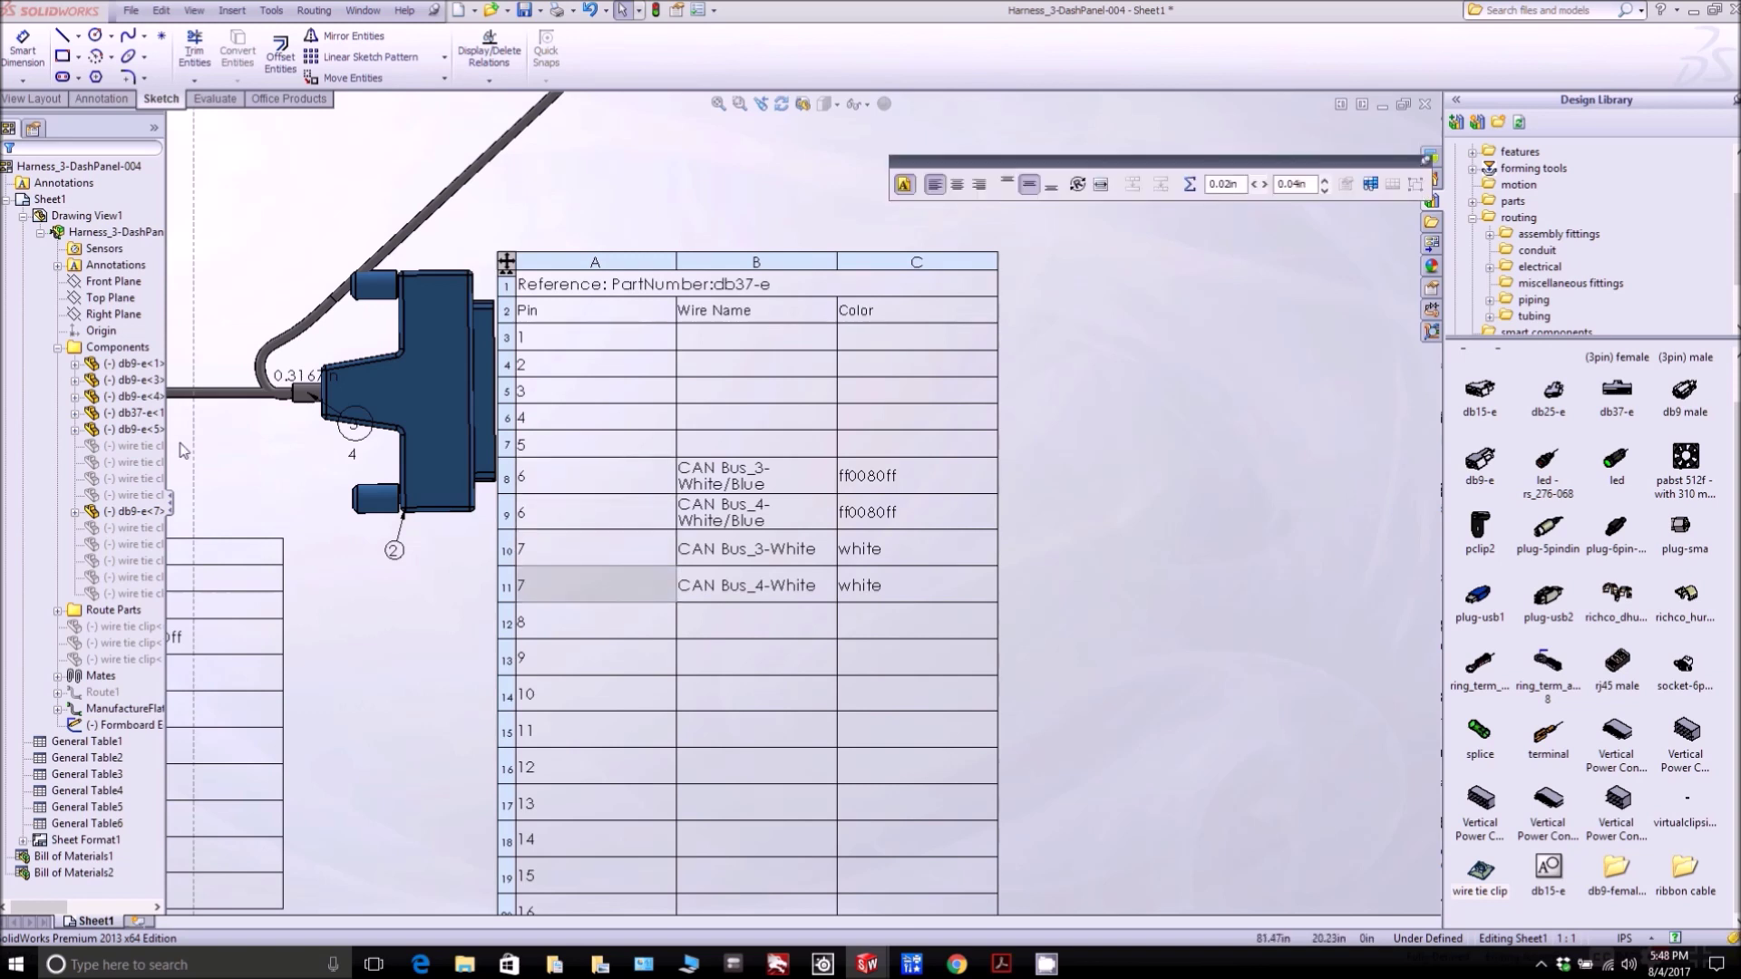
# Step: Select the wire entering db37-e and its 16.6845in wire-length label
pyautogui.click(217, 393)
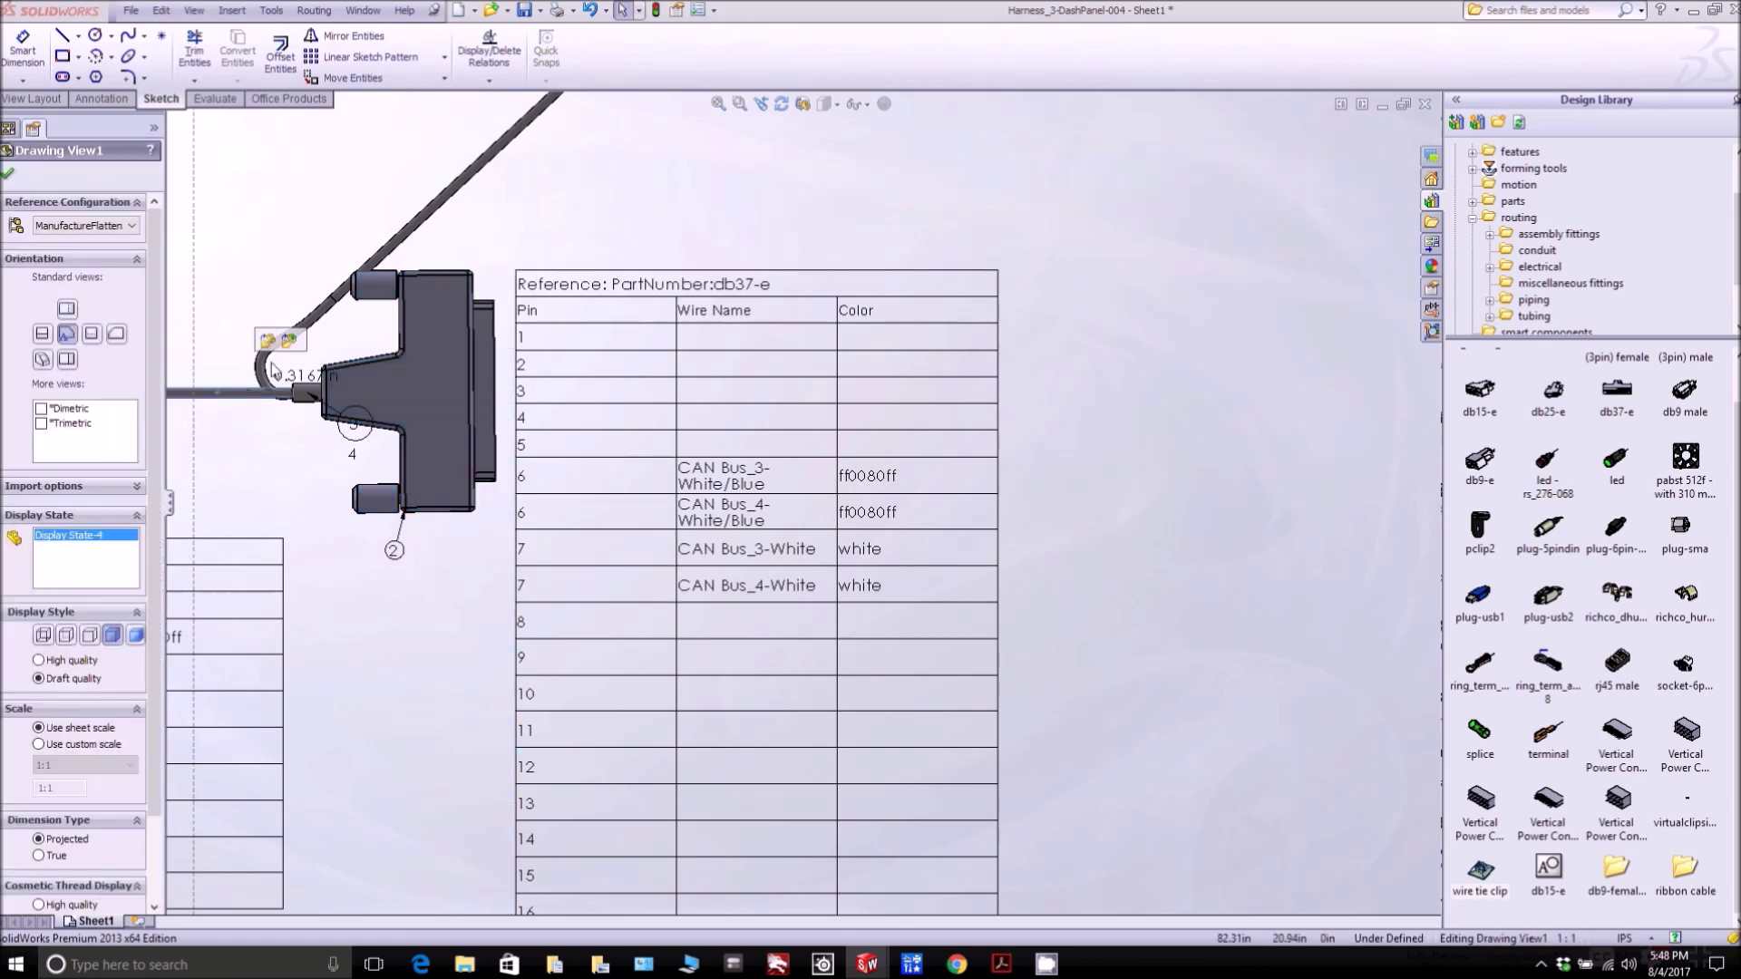
pyautogui.click(325, 317)
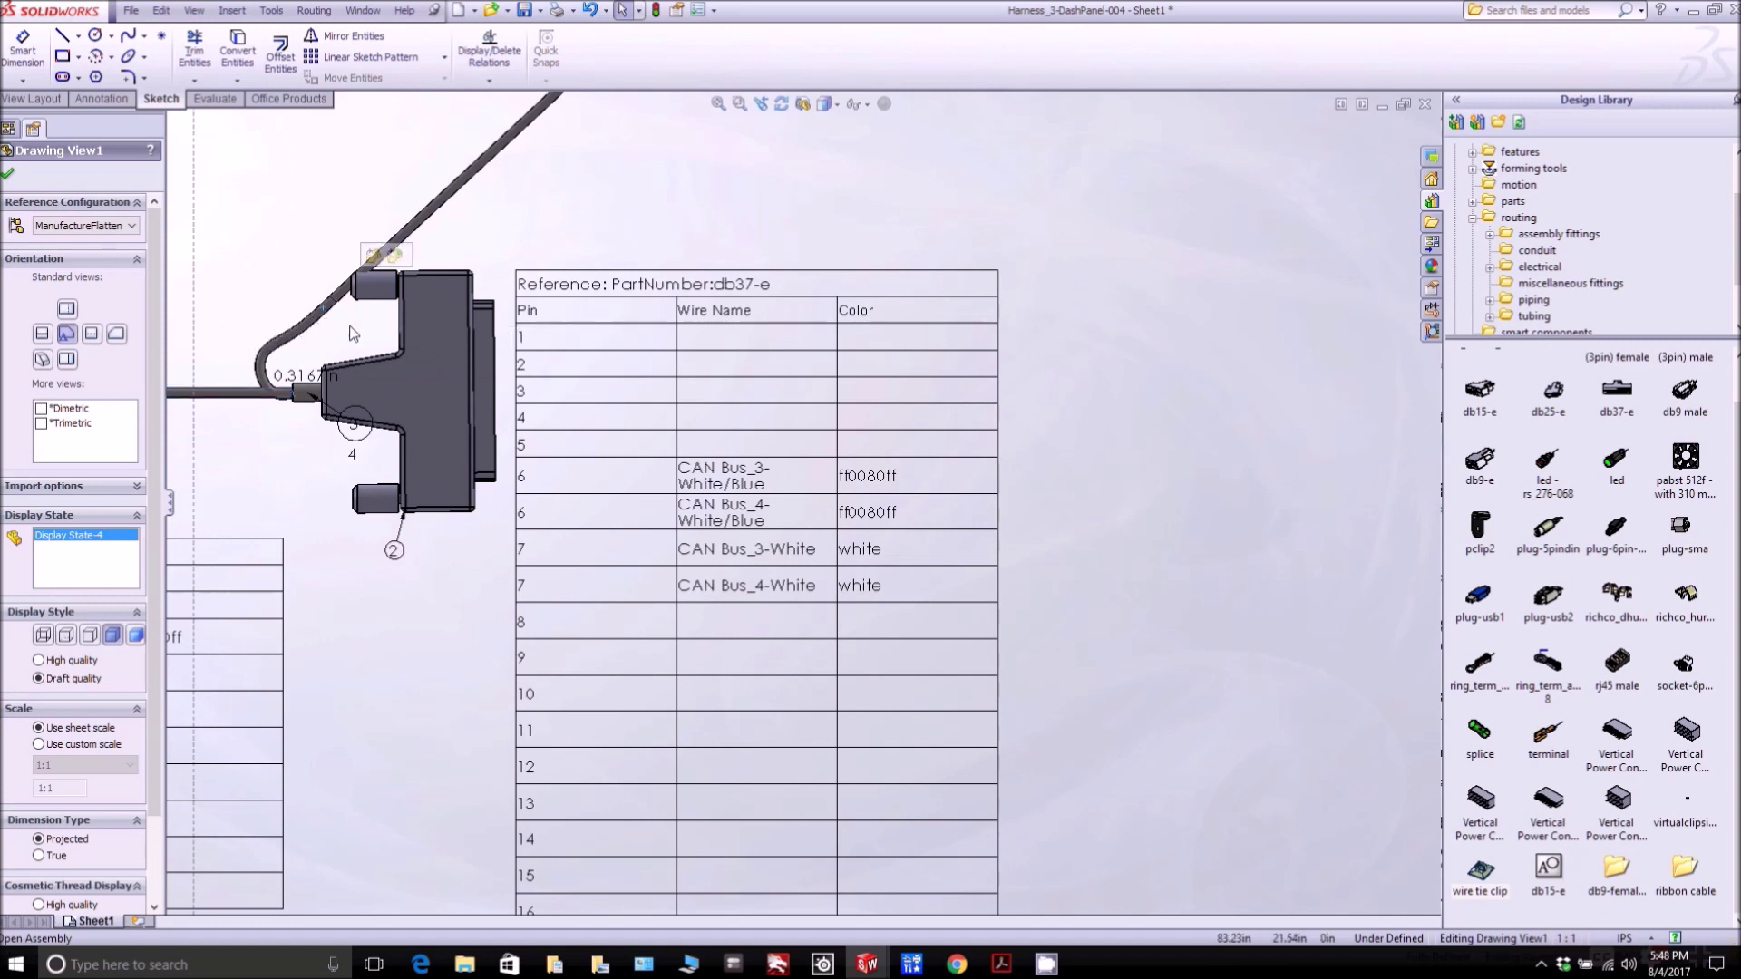
pyautogui.scroll(2, 721, 535)
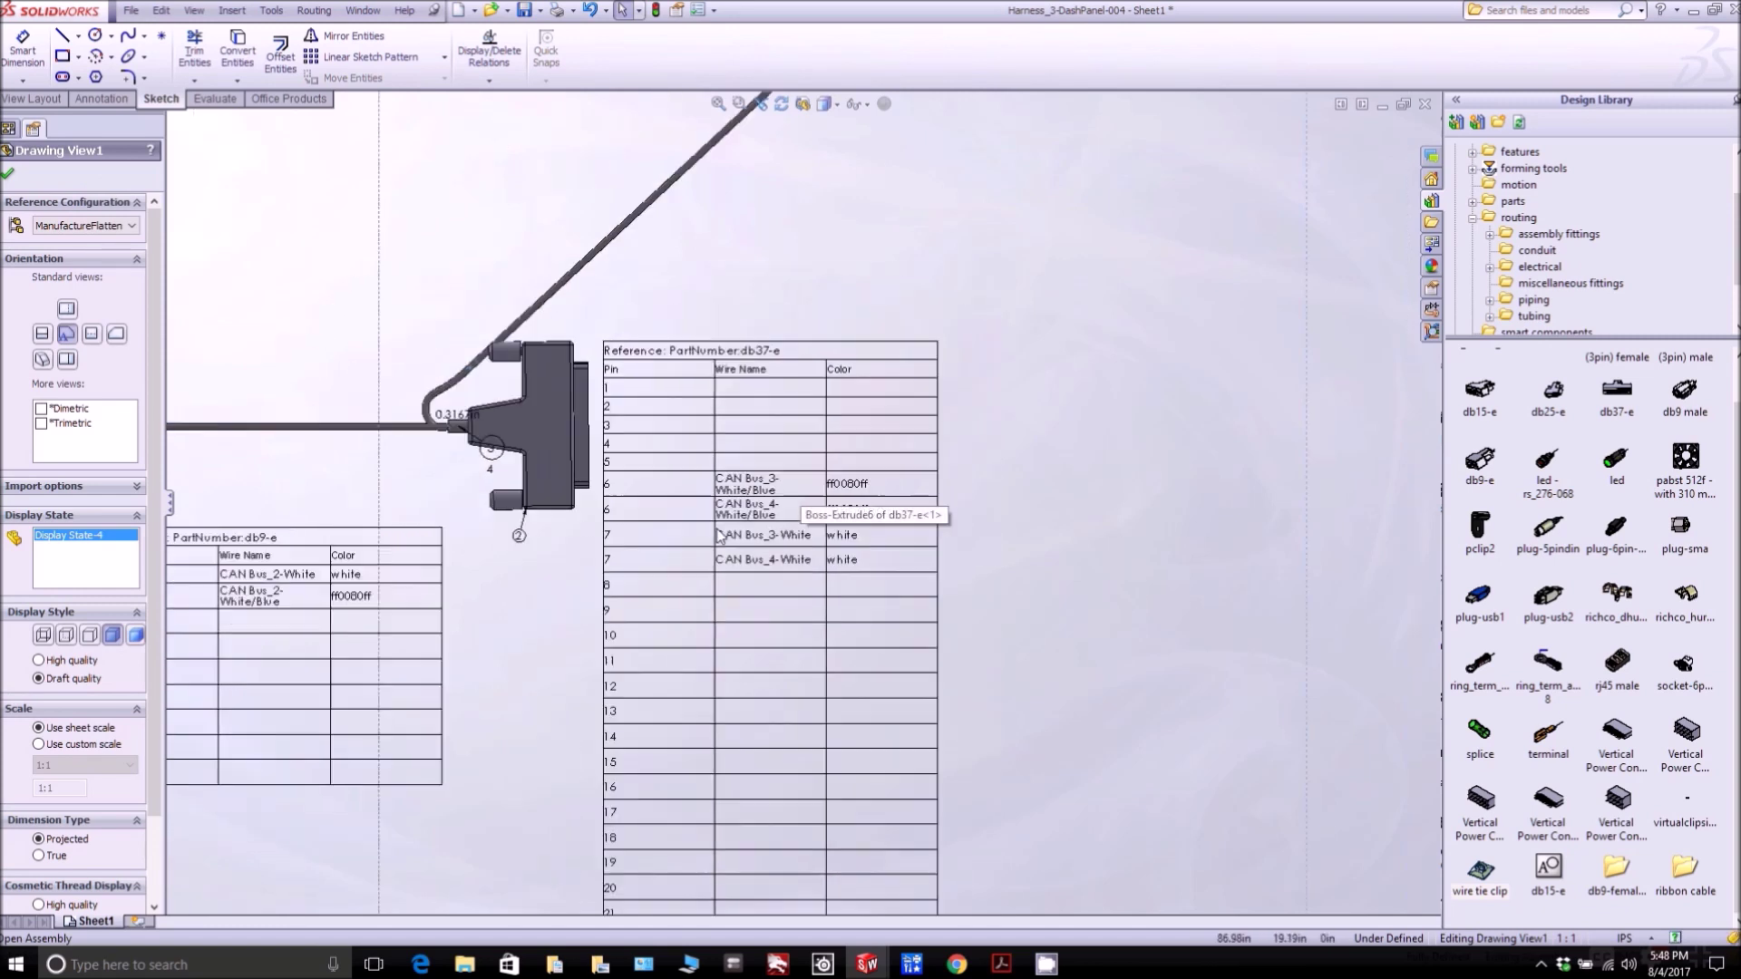
pyautogui.scroll(1, 691, 567)
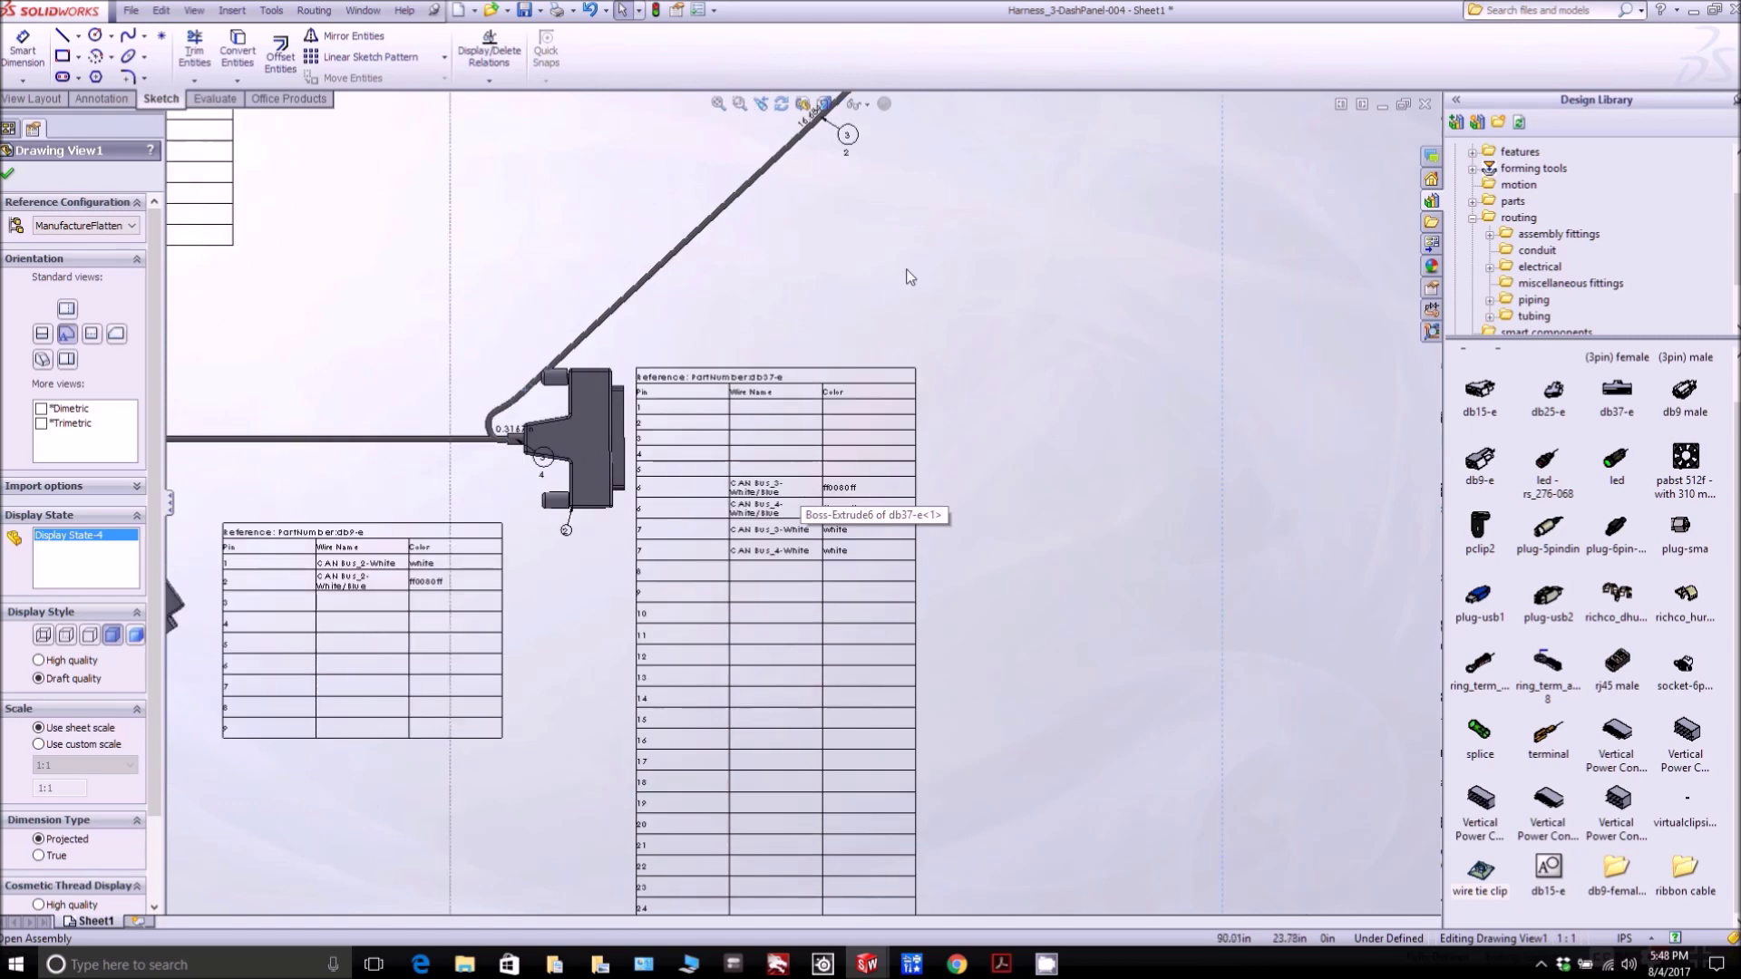
pyautogui.scroll(1, 909, 276)
pyautogui.scroll(-4, 889, 327)
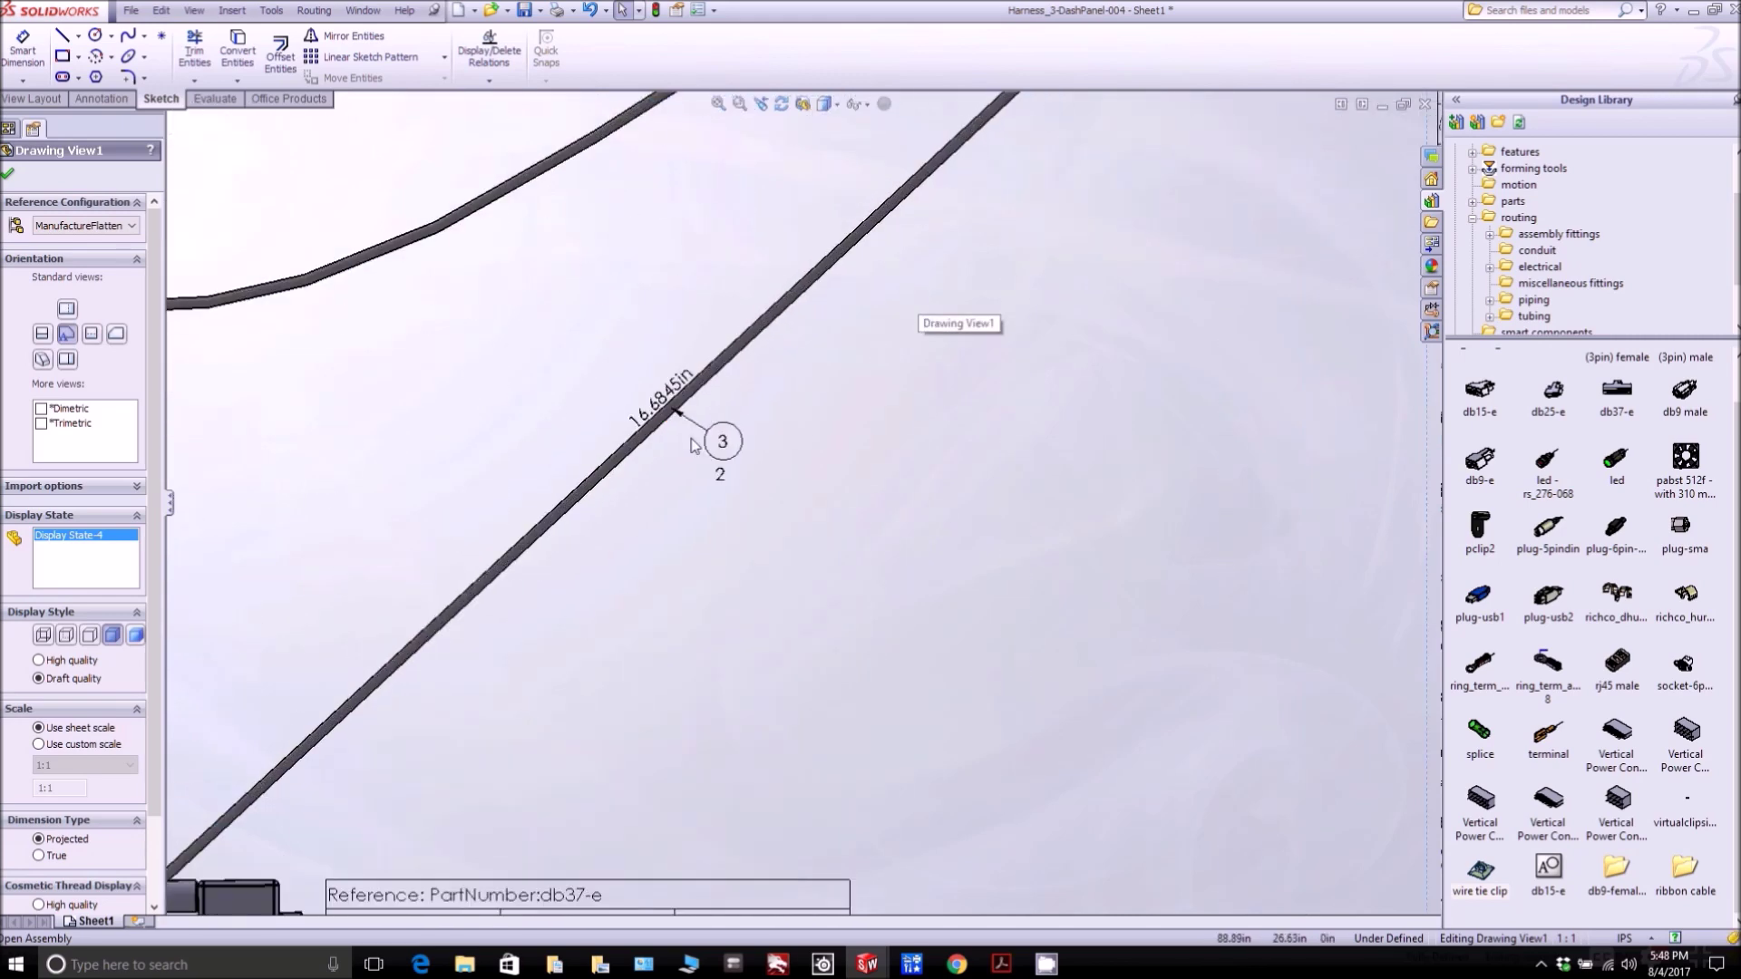
pyautogui.scroll(-1, 692, 444)
pyautogui.click(671, 389)
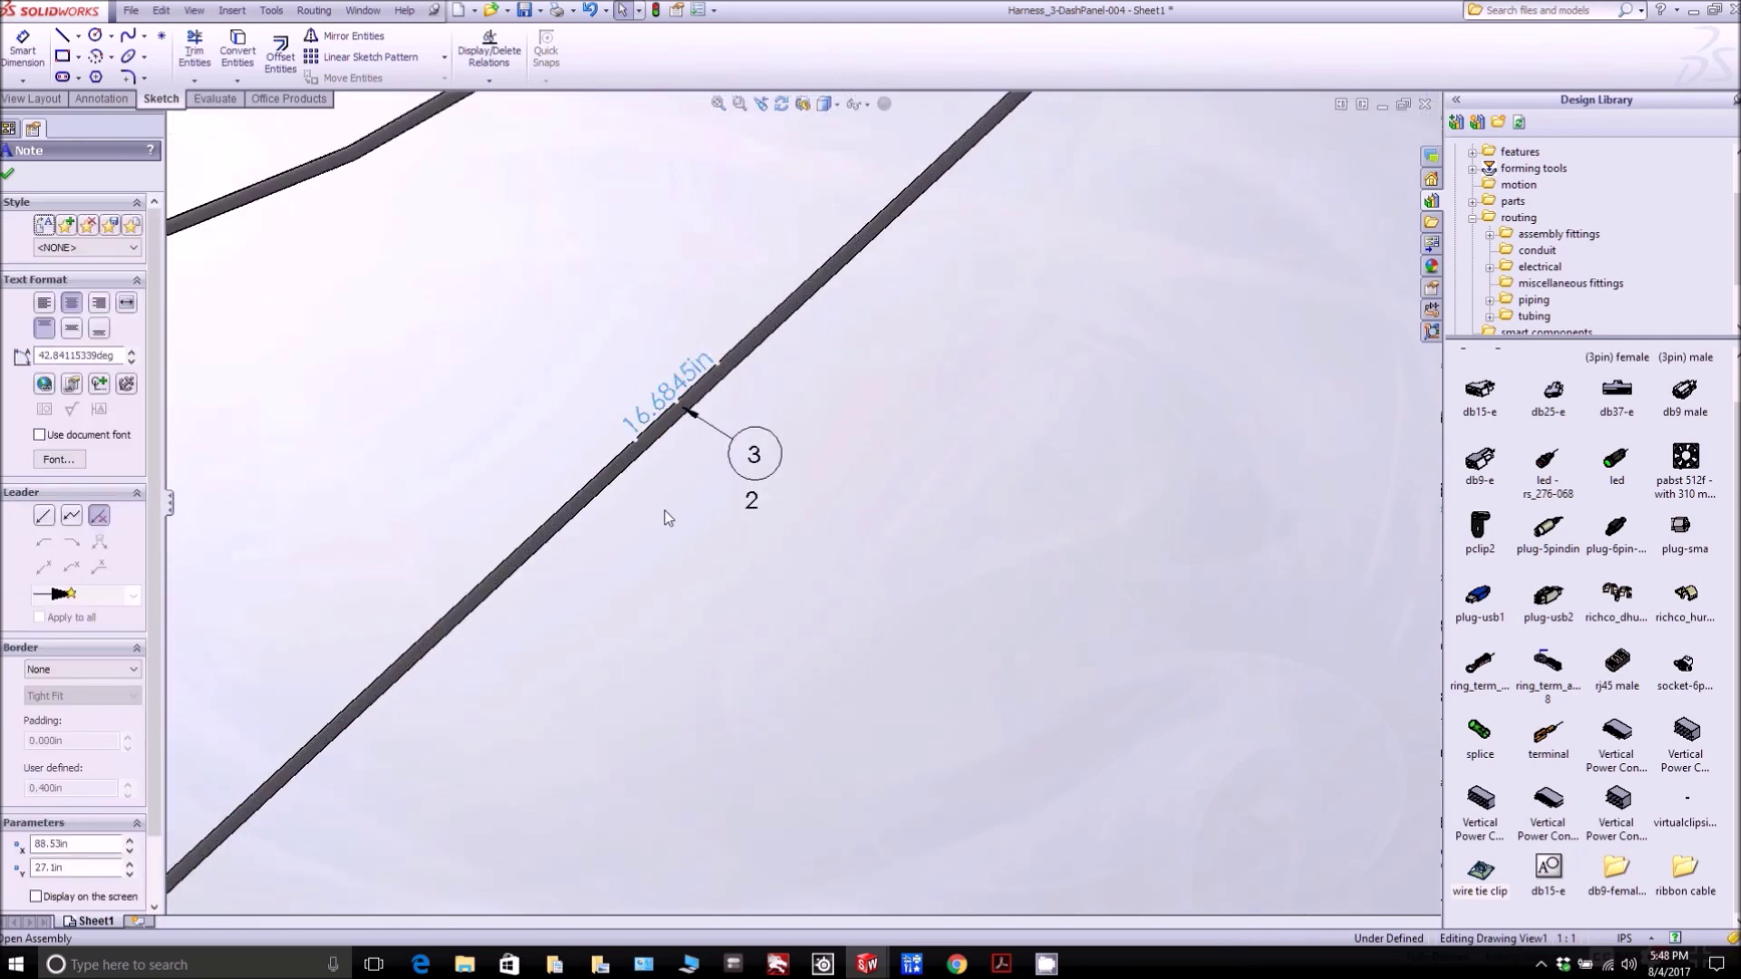
pyautogui.scroll(4, 671, 519)
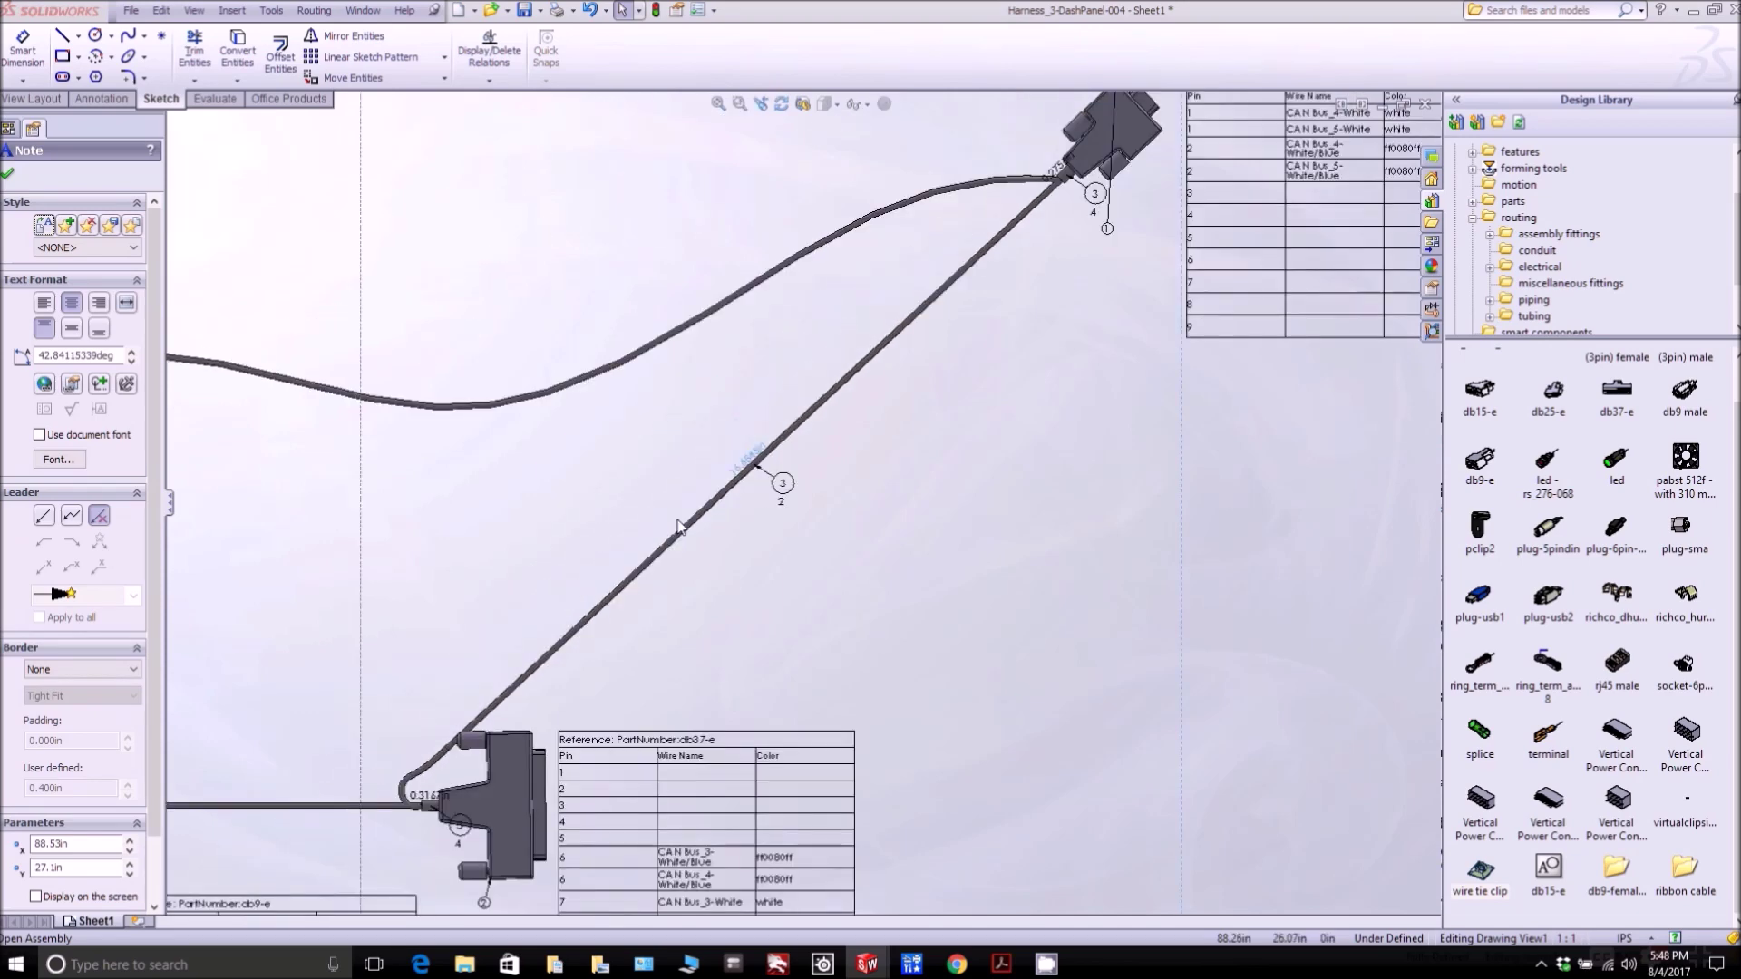
pyautogui.scroll(6, 678, 524)
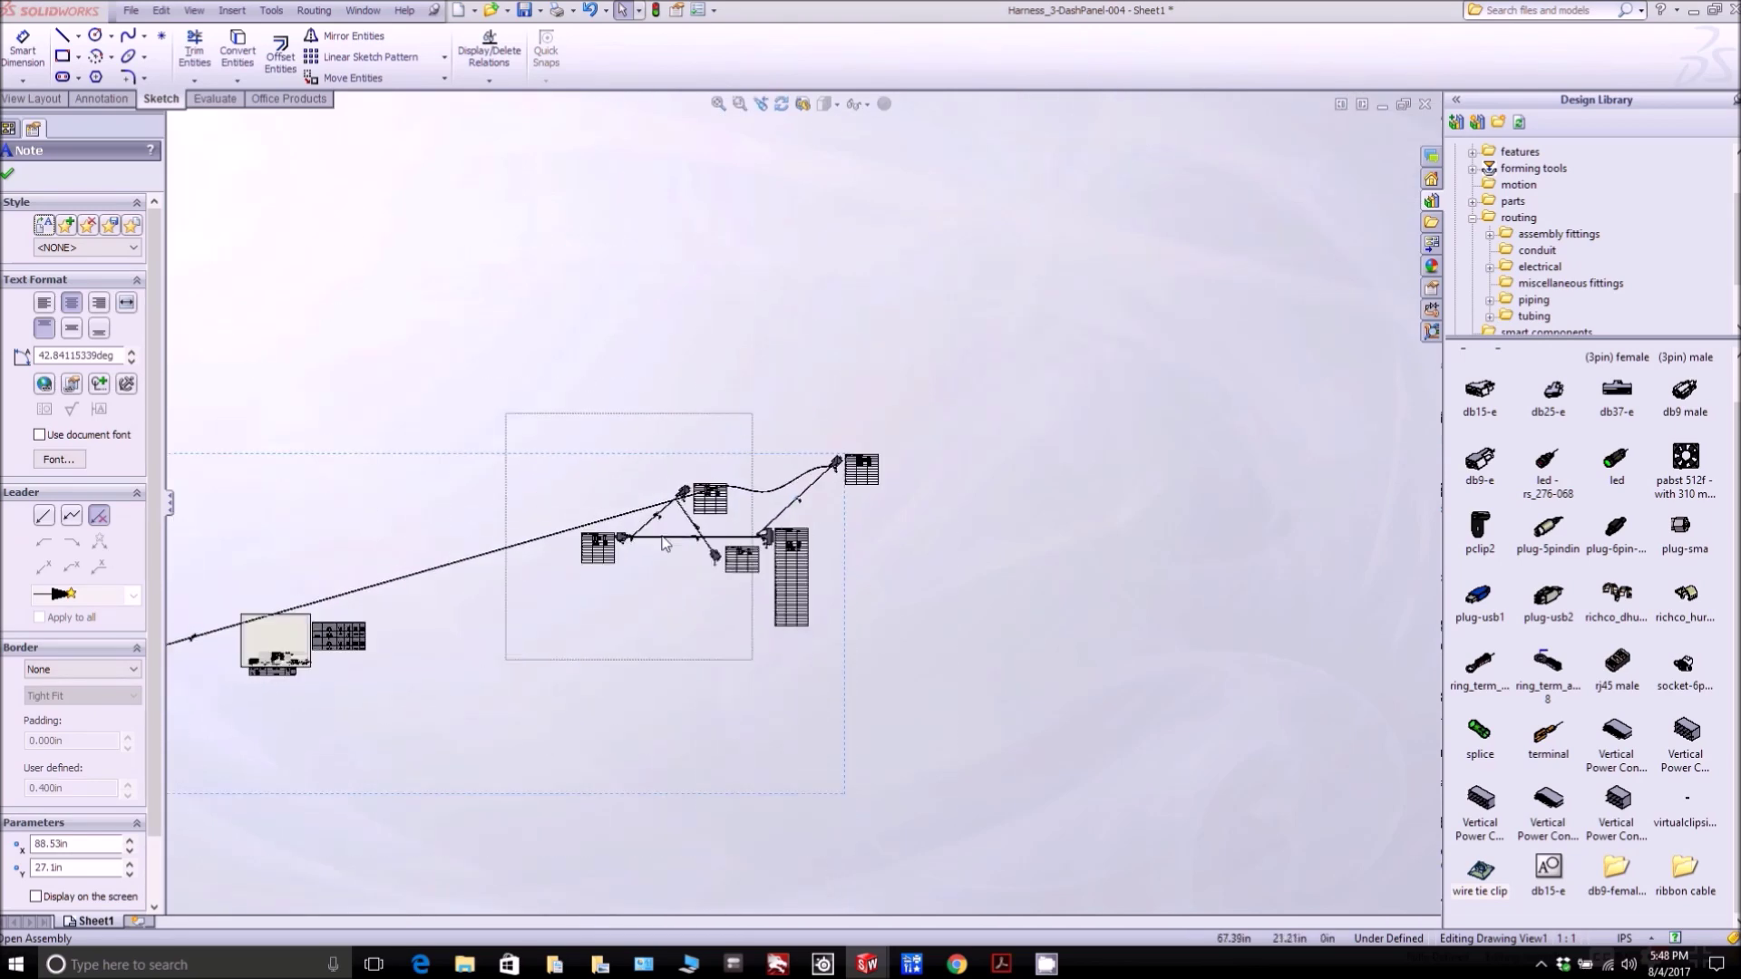
pyautogui.scroll(3, 575, 579)
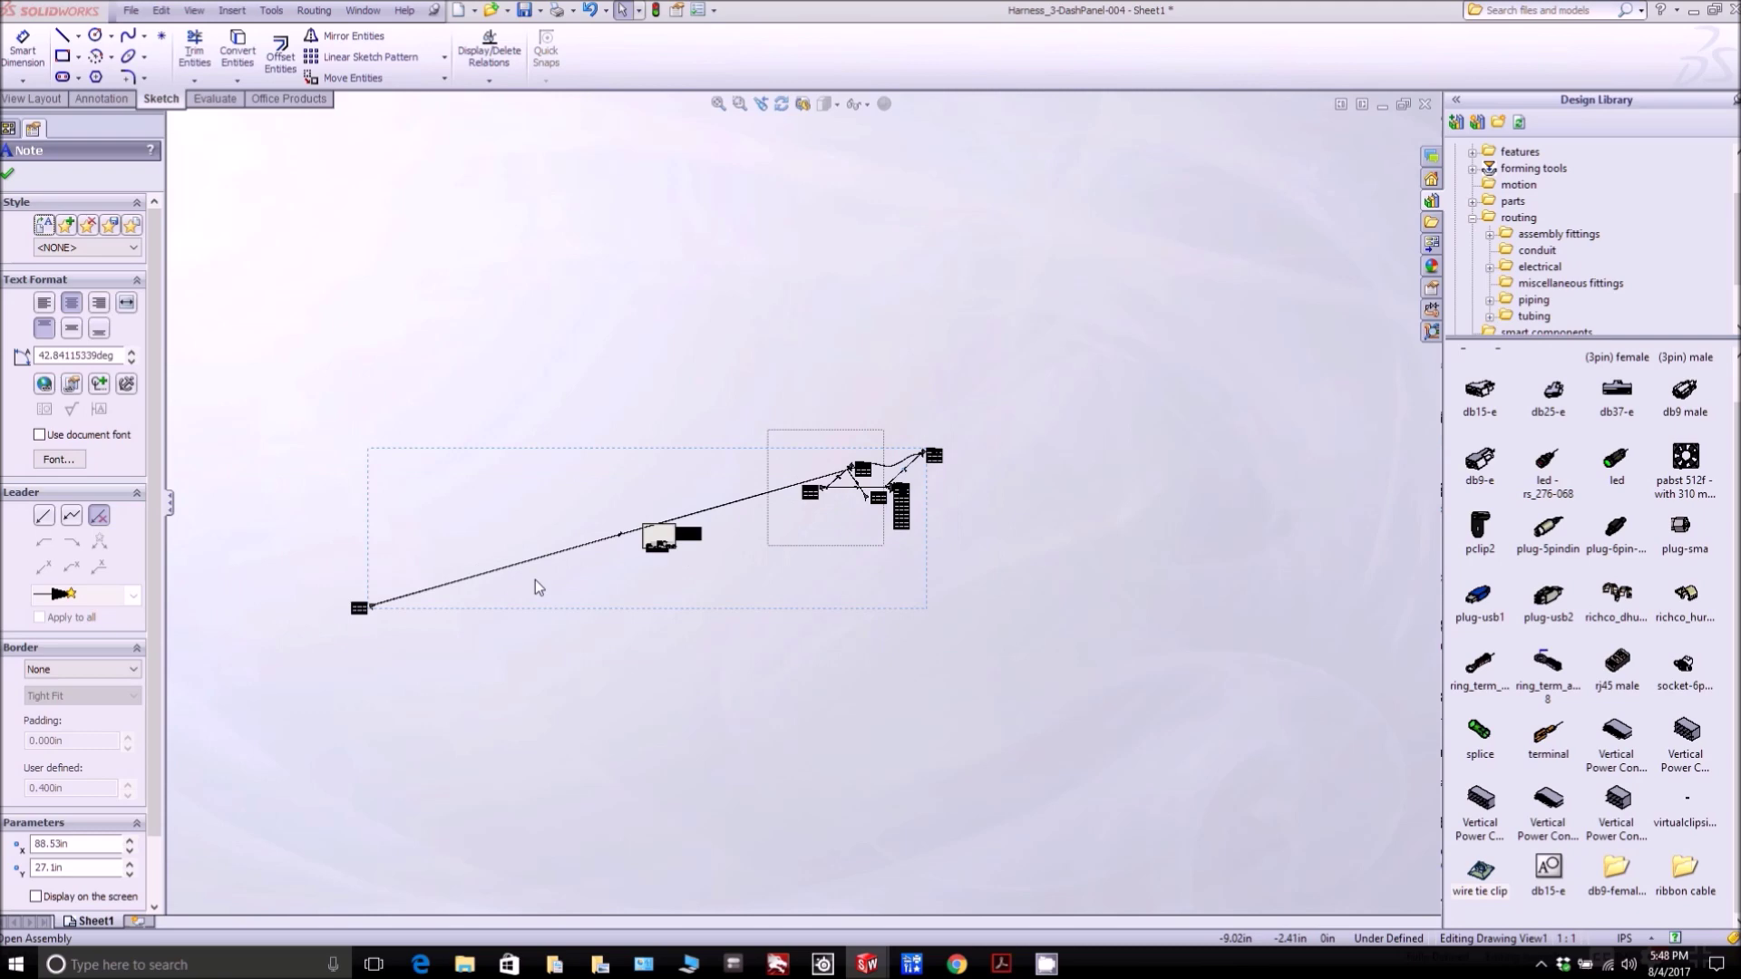
pyautogui.scroll(-2, 524, 580)
pyautogui.scroll(-2, 749, 512)
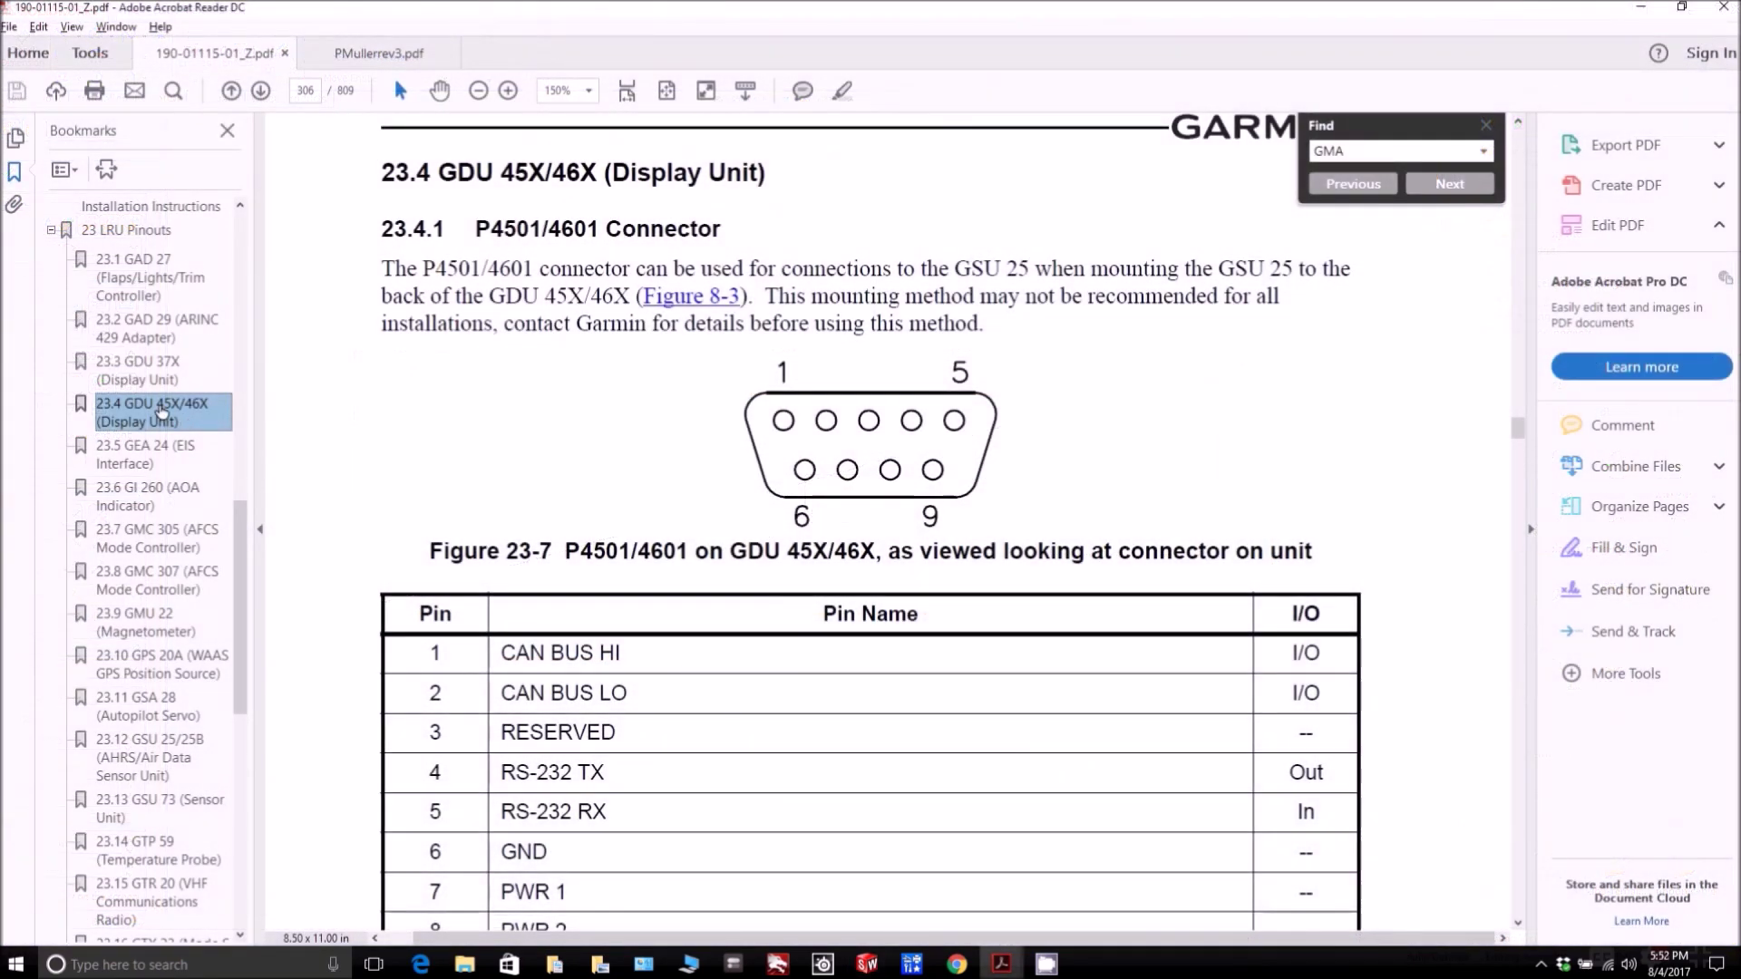
pyautogui.click(161, 410)
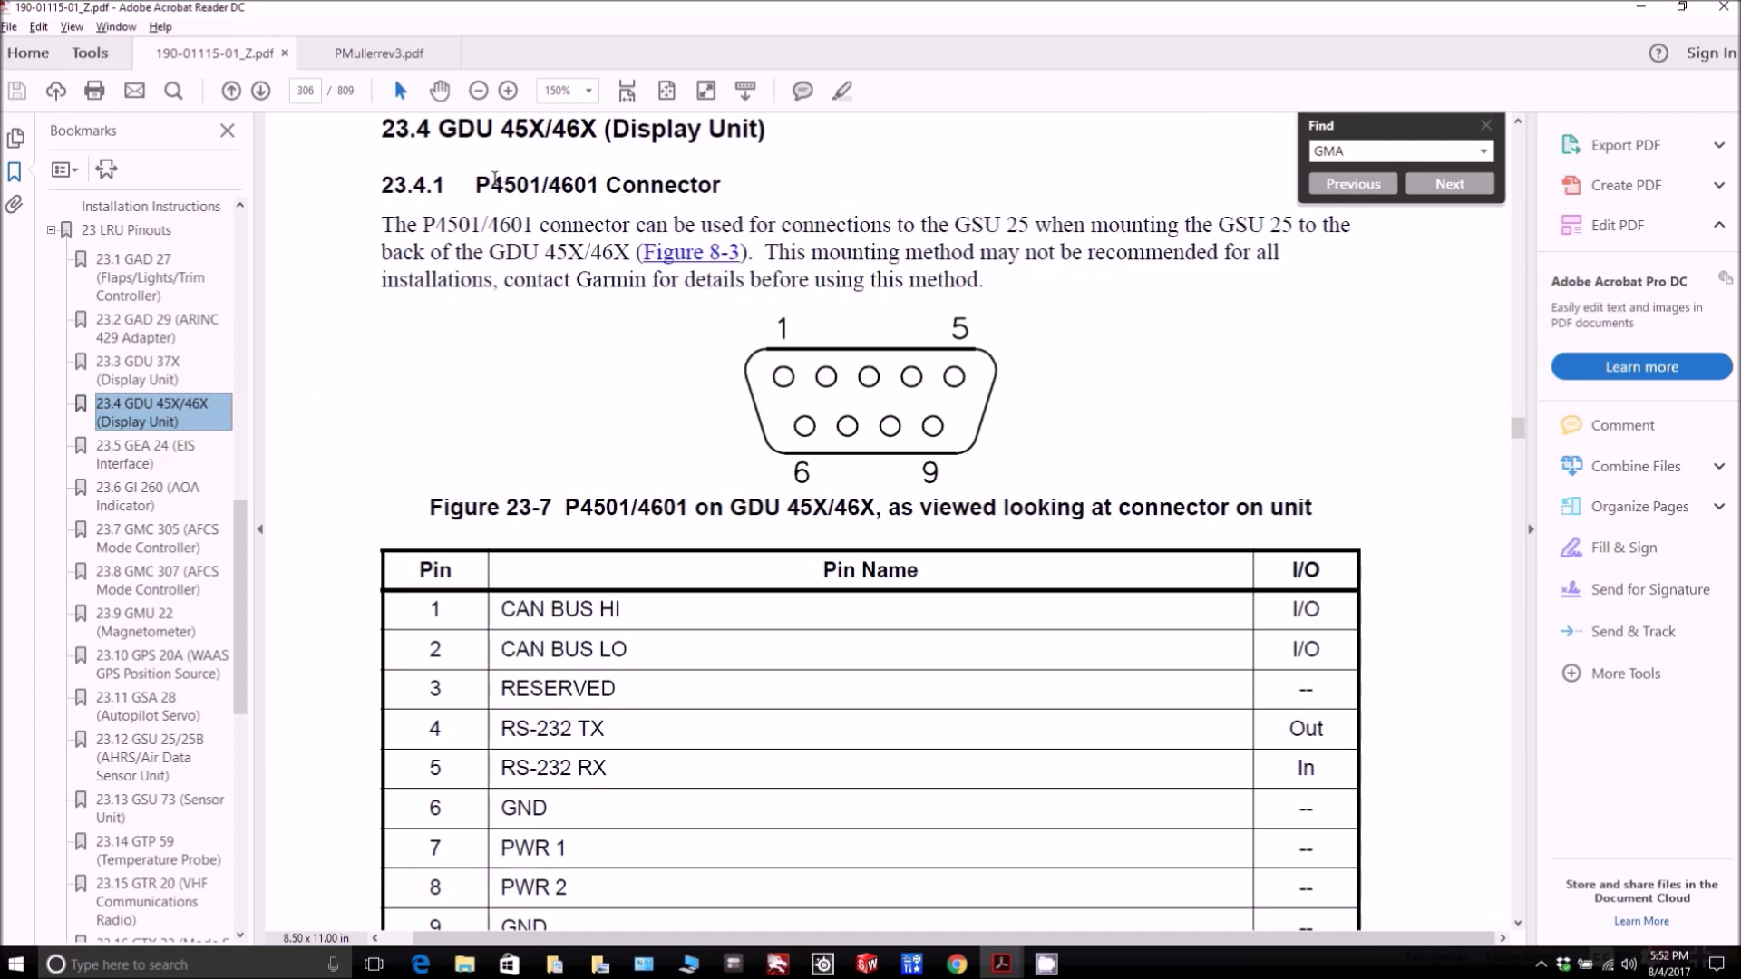
pyautogui.moveTo(475, 184); pyautogui.dragTo(641, 173)
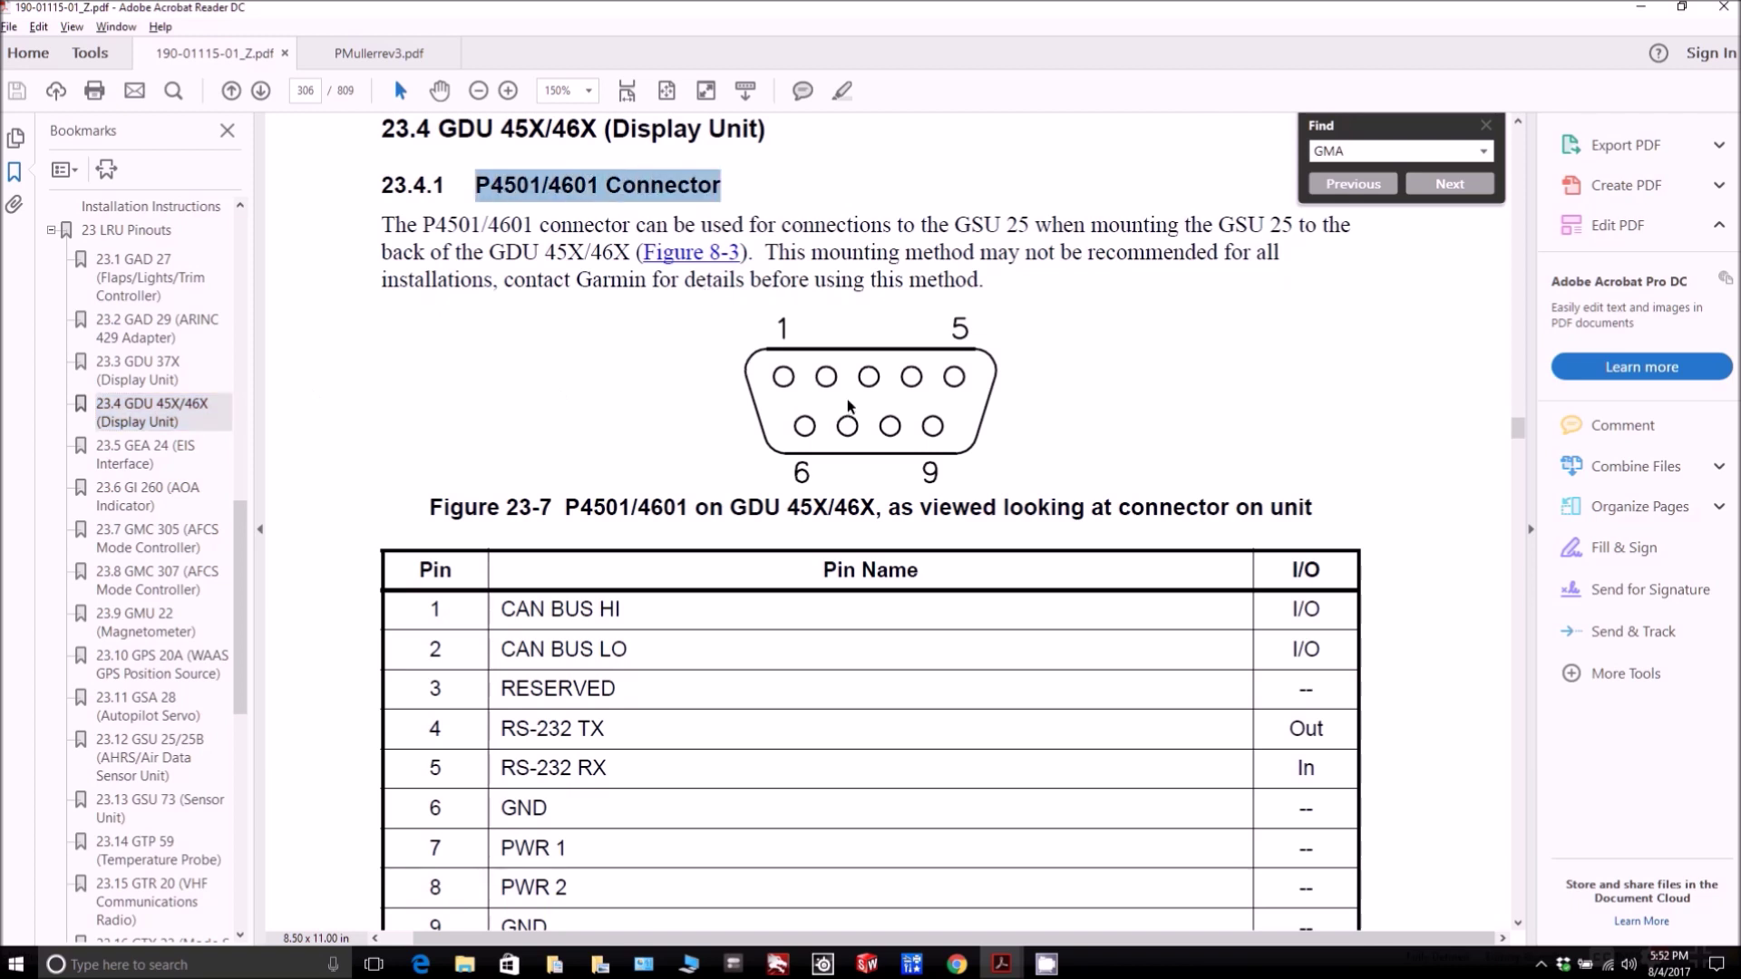
pyautogui.moveTo(501, 605); pyautogui.dragTo(602, 601)
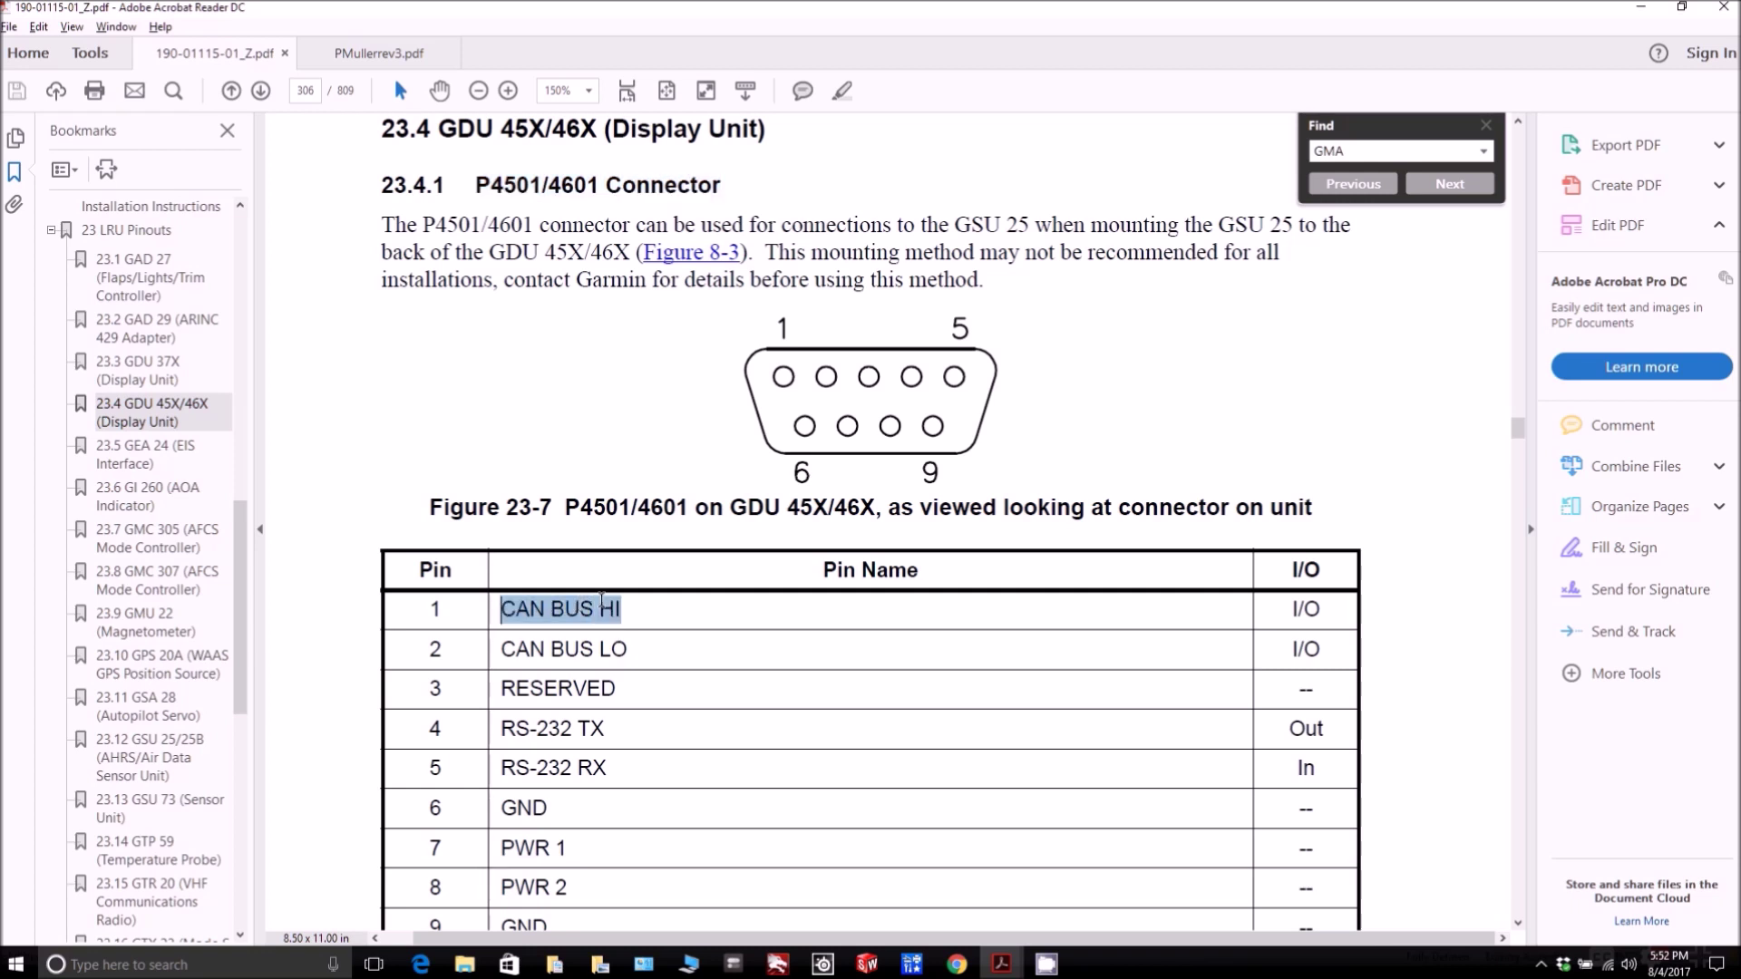
pyautogui.moveTo(504, 649); pyautogui.dragTo(620, 650)
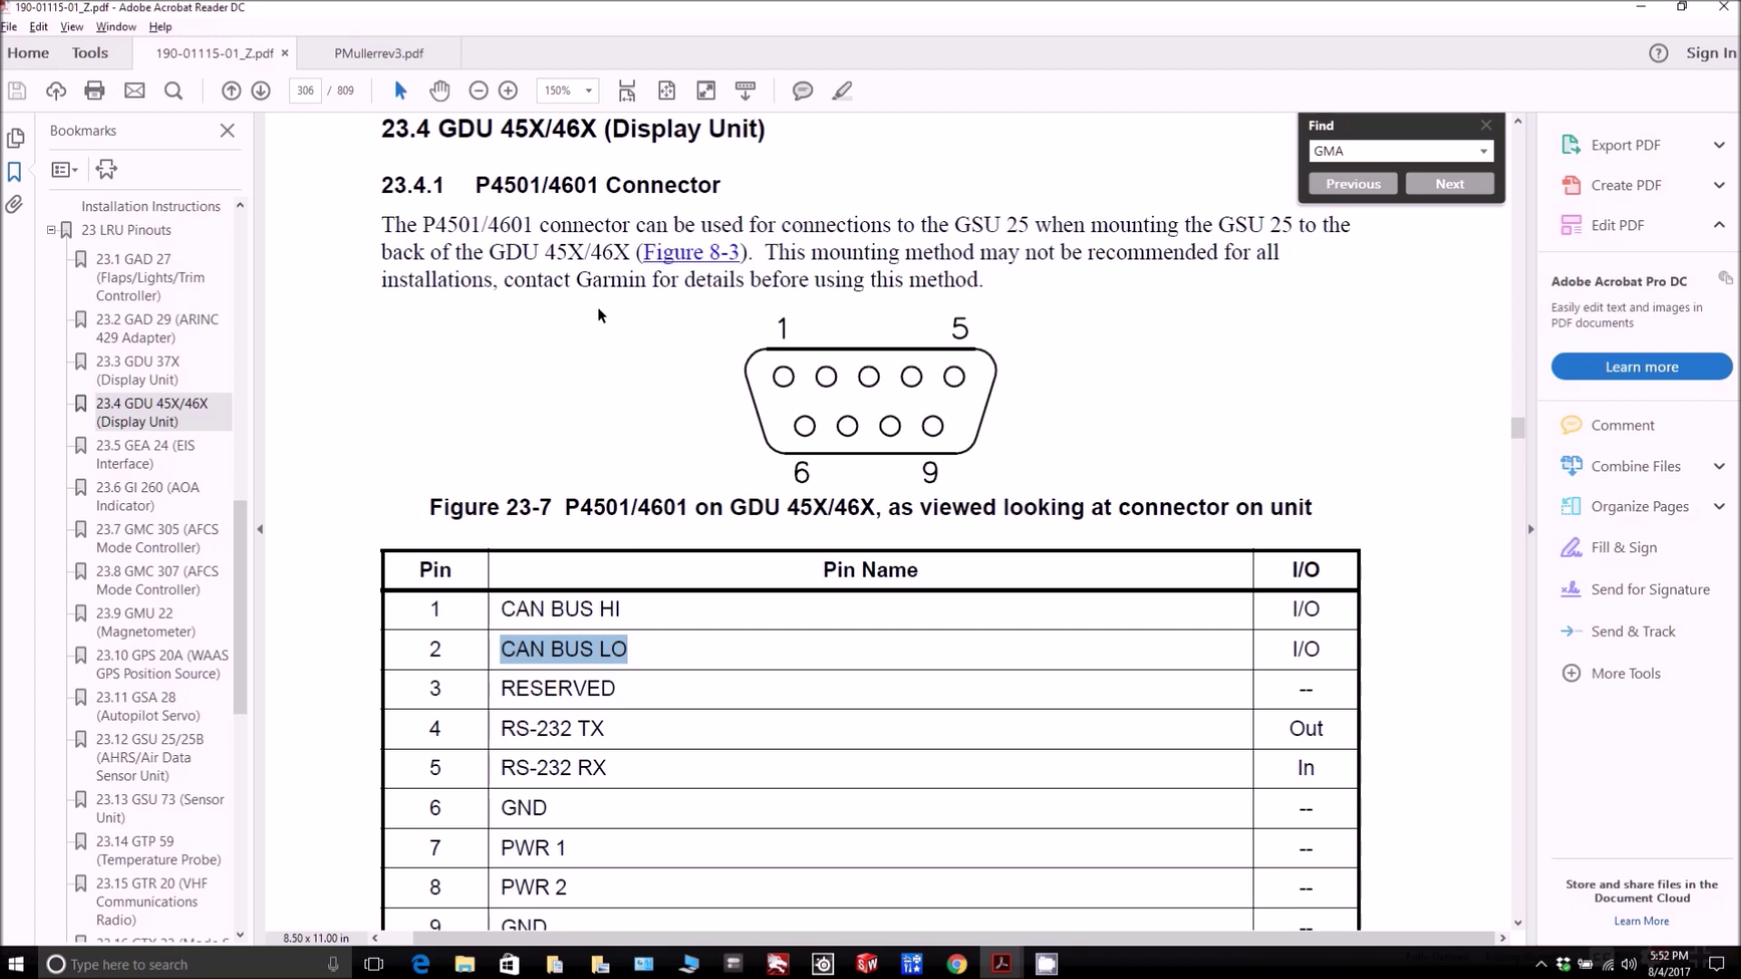
pyautogui.moveTo(513, 128); pyautogui.dragTo(566, 127)
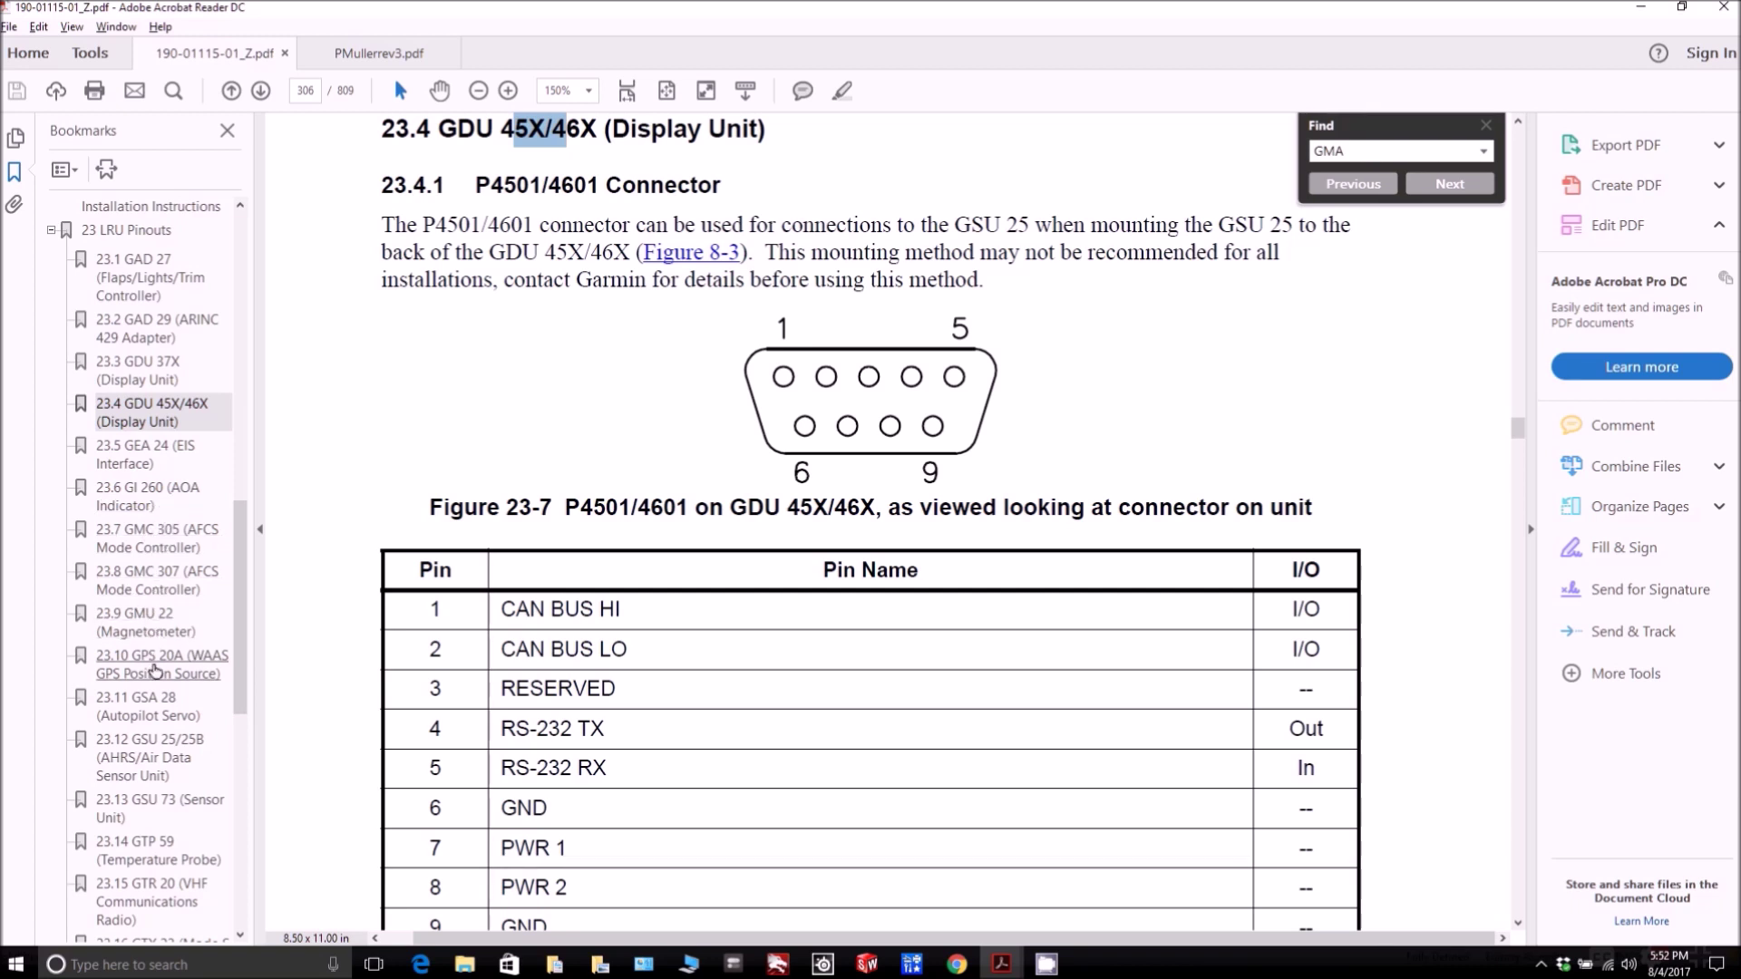
pyautogui.scroll(-1, 155, 710)
pyautogui.scroll(-3, 154, 709)
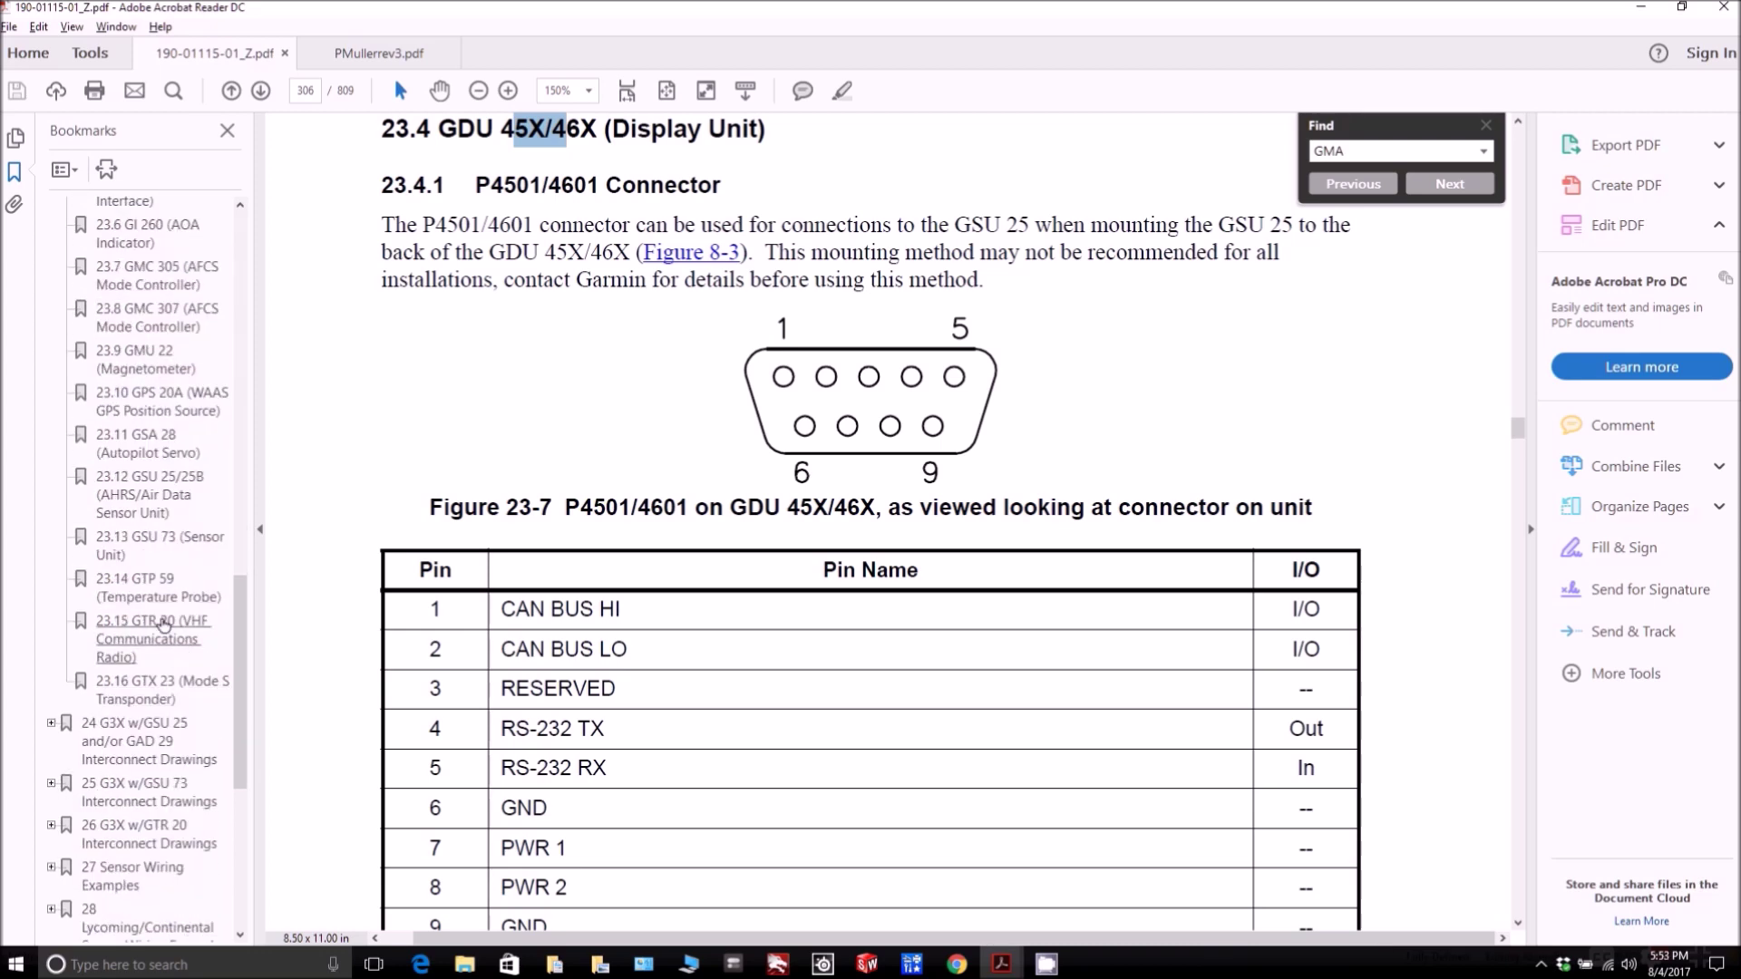
# Step: Go to the 23.15 GTR 20 section and select CAN BUS LO and HI on pins 6 and 7
pyautogui.click(140, 626)
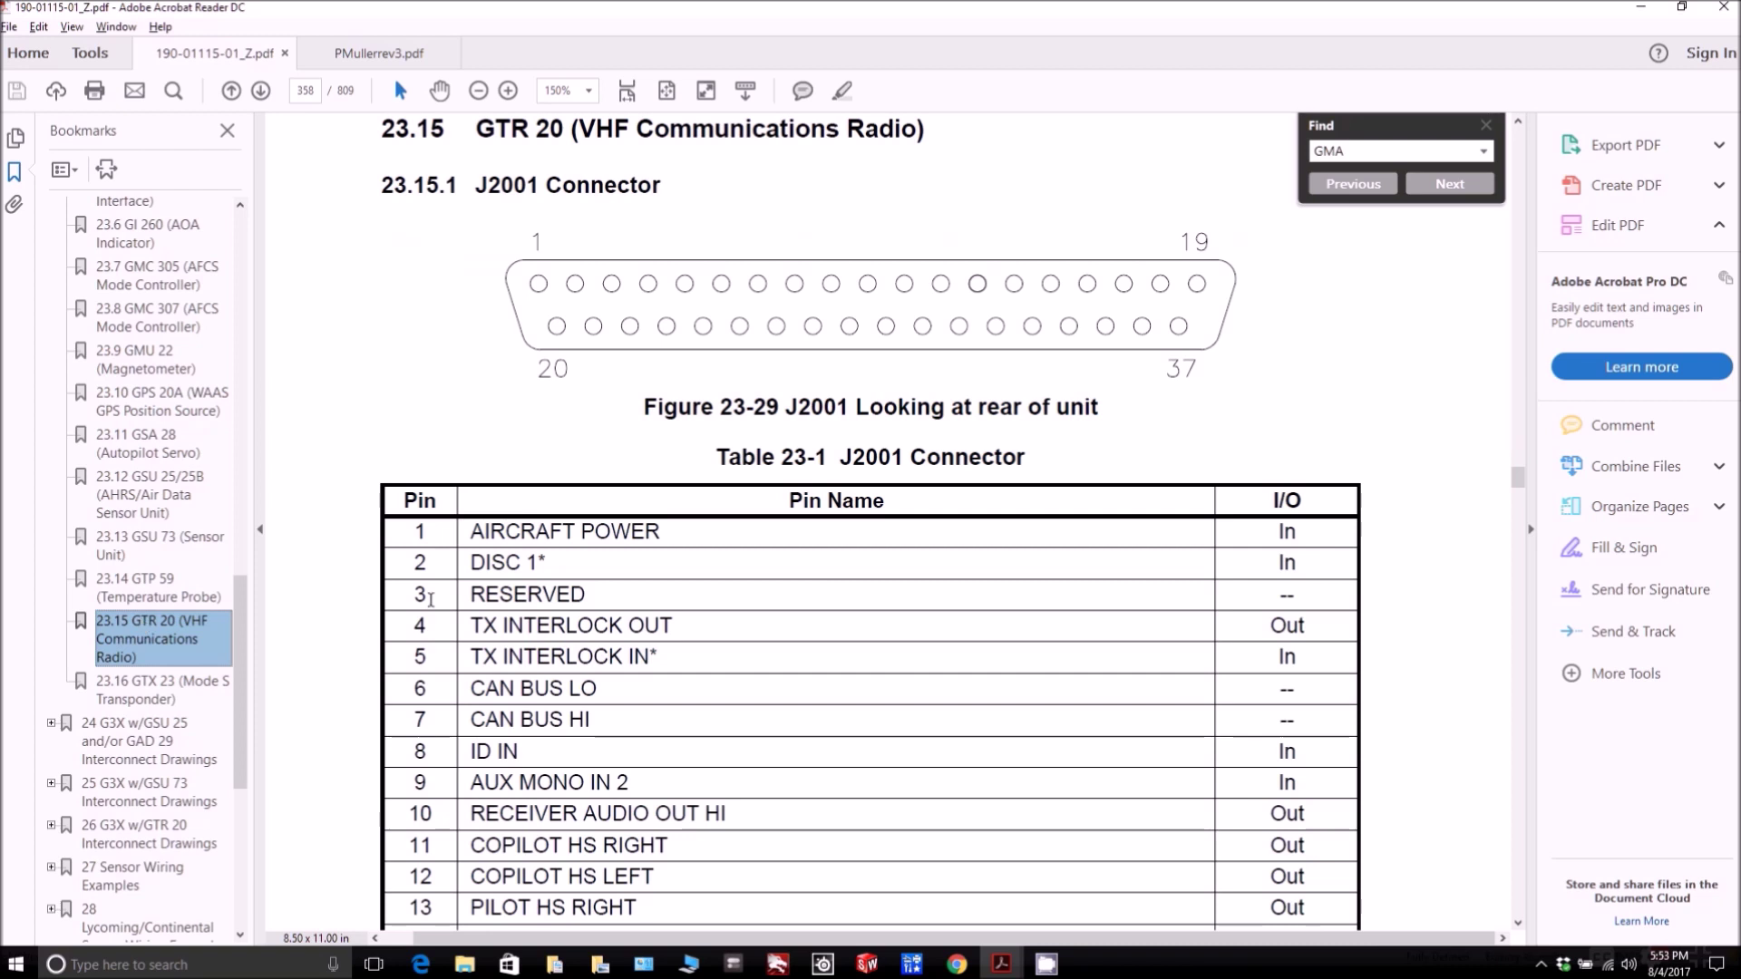
pyautogui.scroll(-2, 539, 575)
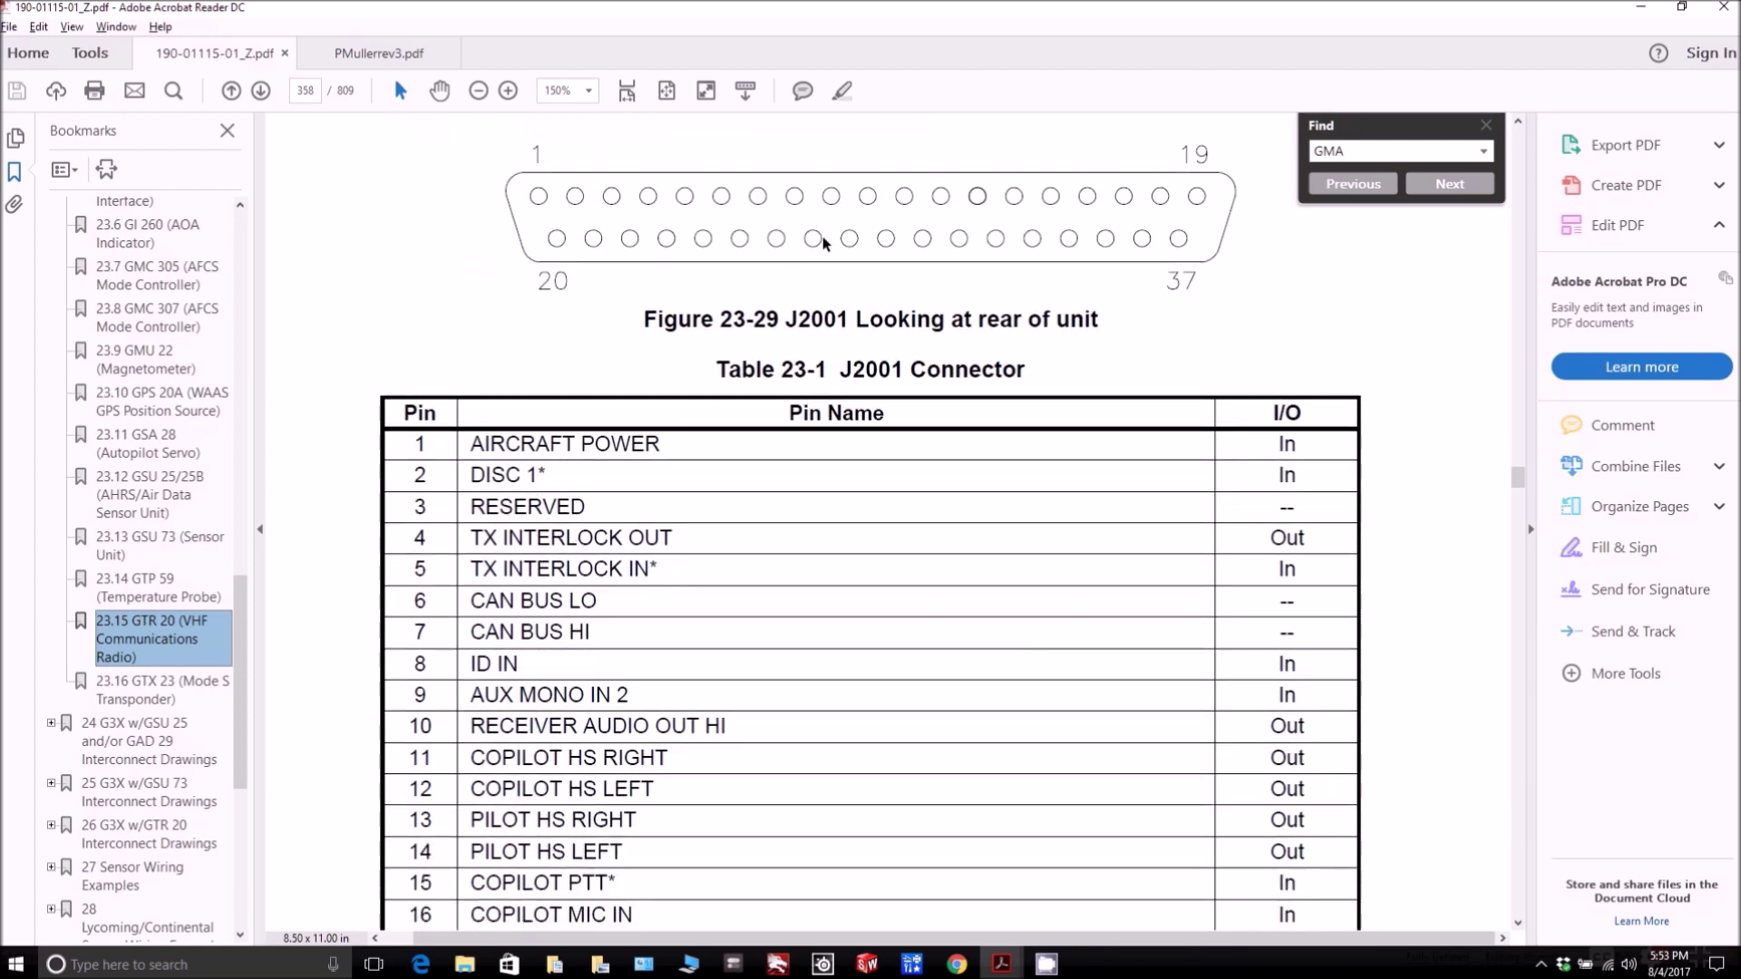
pyautogui.click(1189, 290)
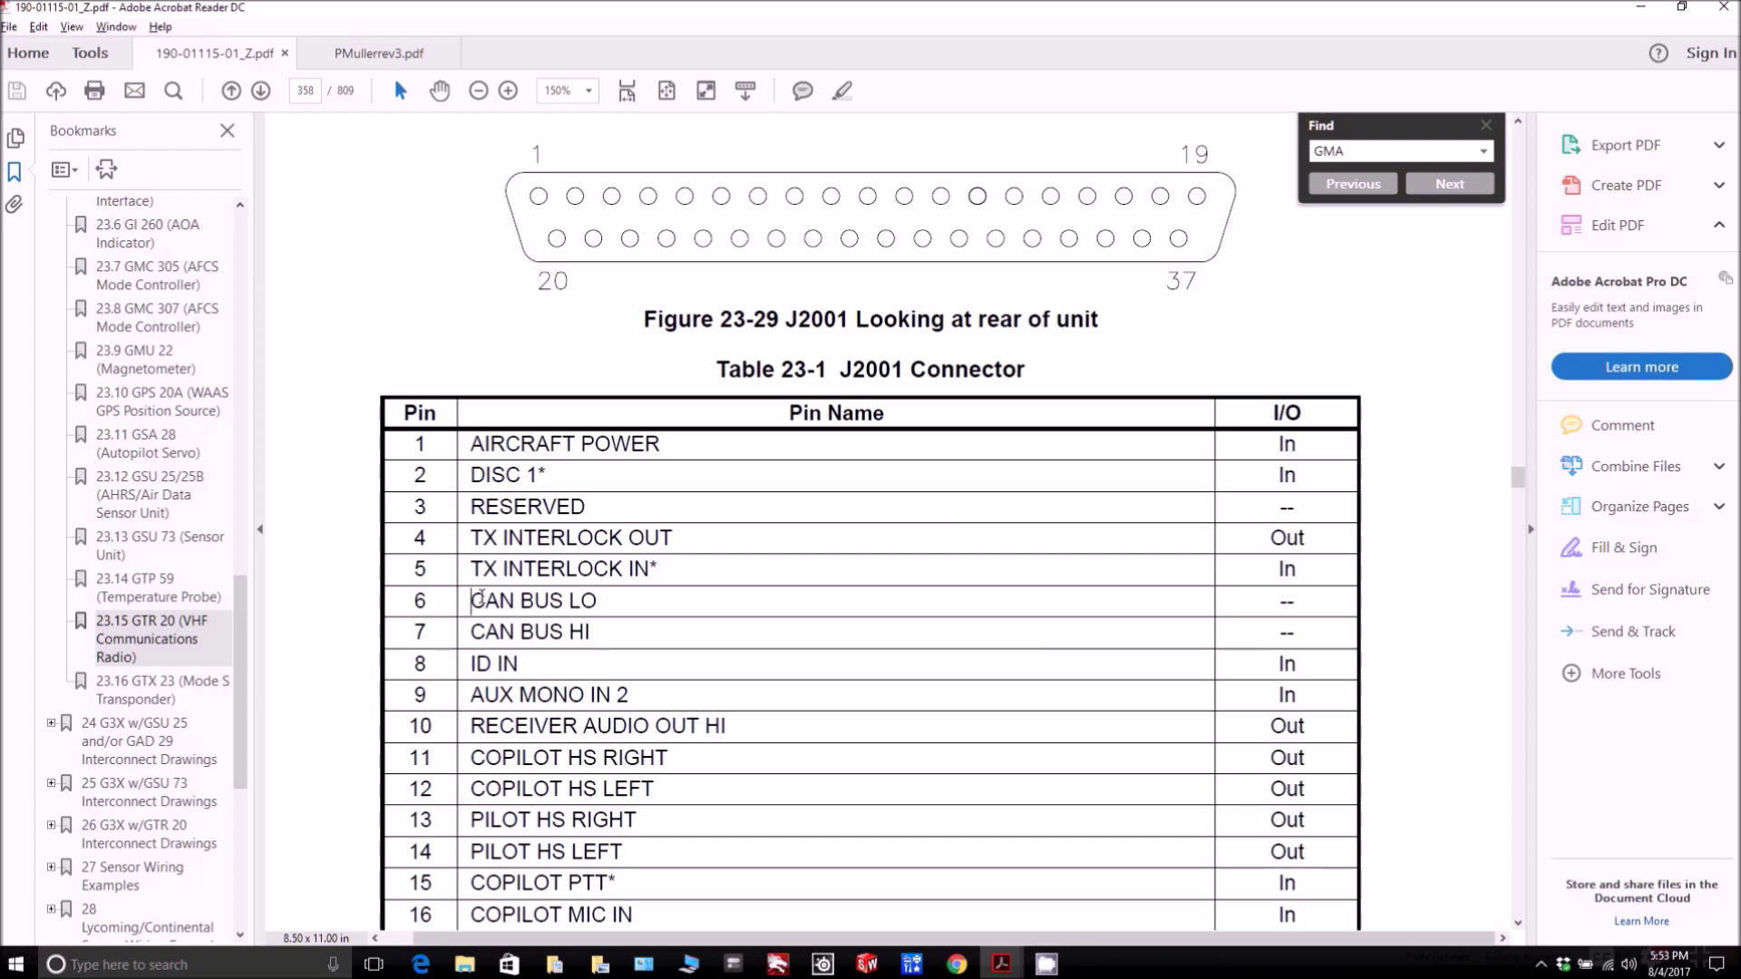
pyautogui.moveTo(472, 601); pyautogui.dragTo(597, 601)
pyautogui.moveTo(472, 633); pyautogui.dragTo(587, 626)
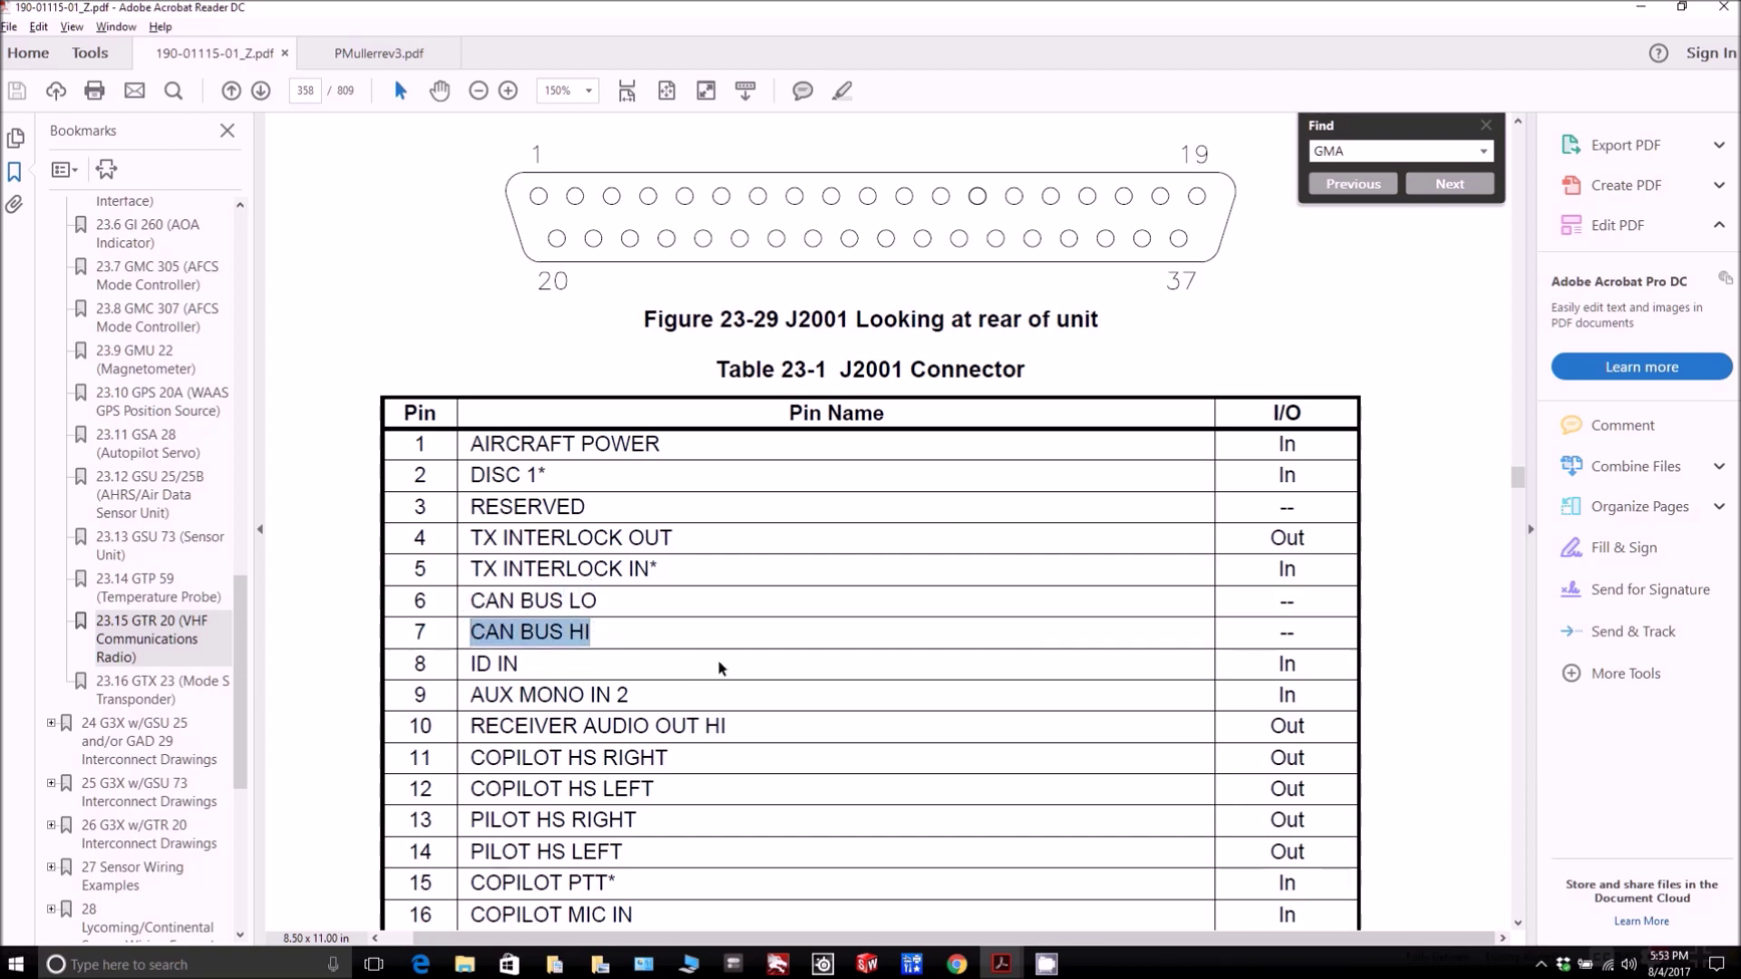
# Step: Select J2001 pin rows 12 to 26 and 30 to 35, including the audio pins
pyautogui.scroll(-5, 712, 676)
pyautogui.scroll(-2, 719, 666)
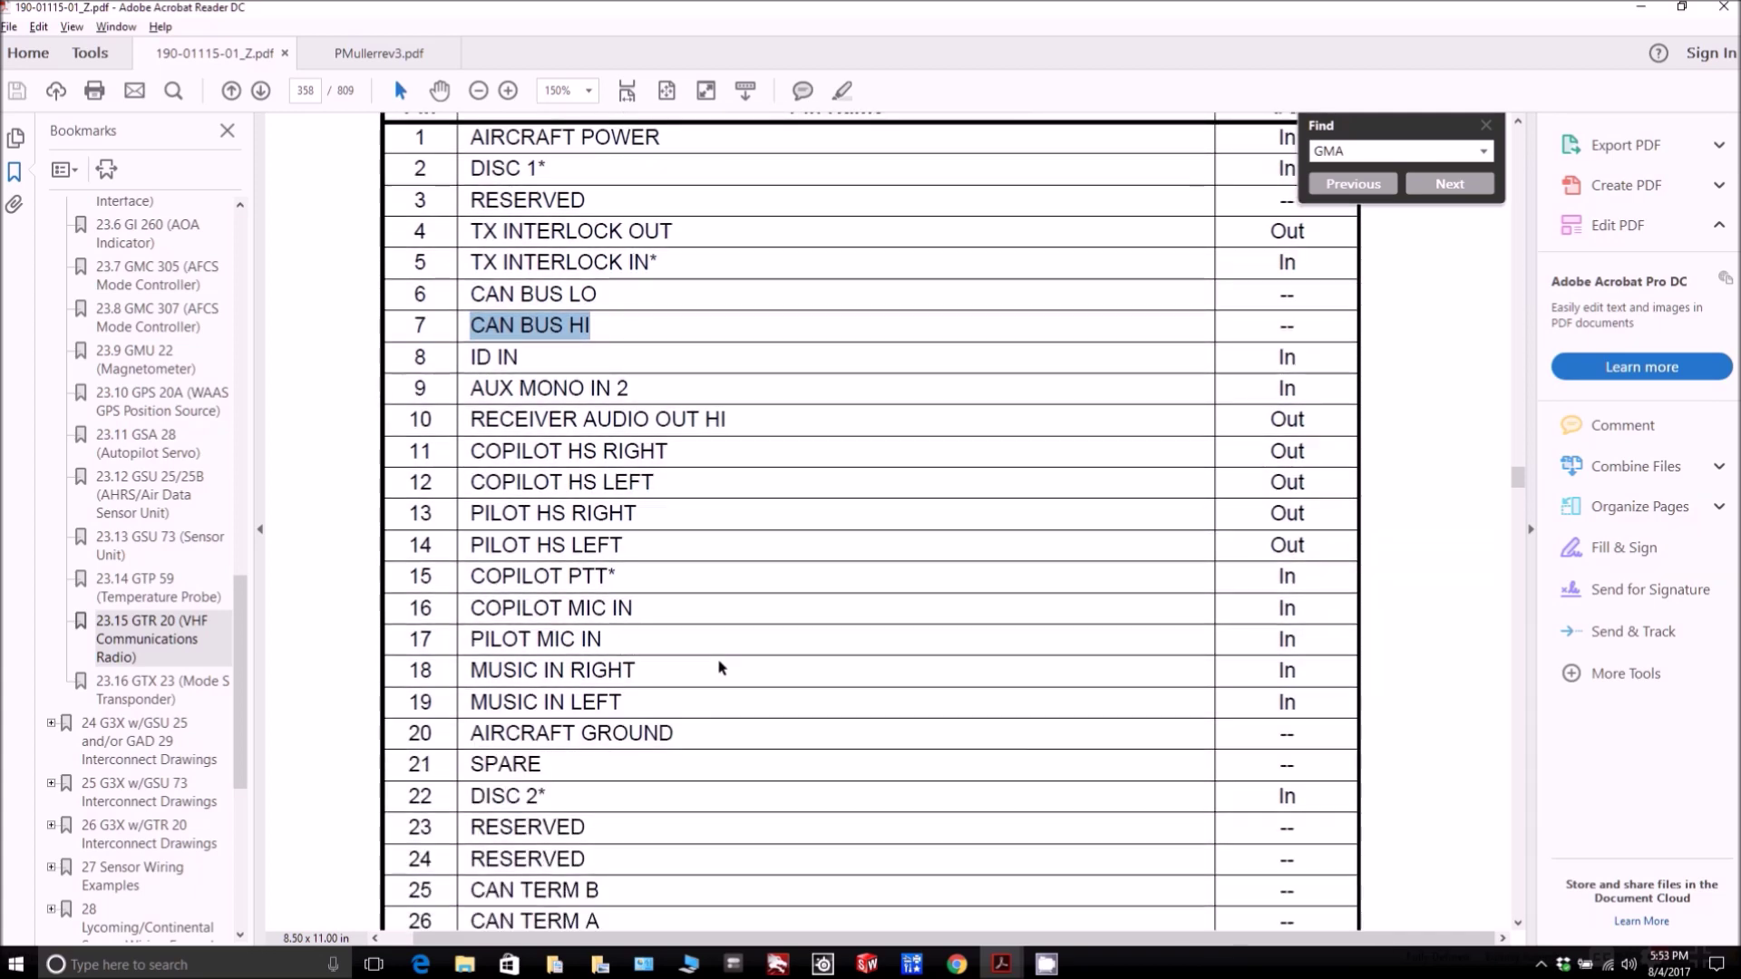
pyautogui.scroll(-2, 710, 642)
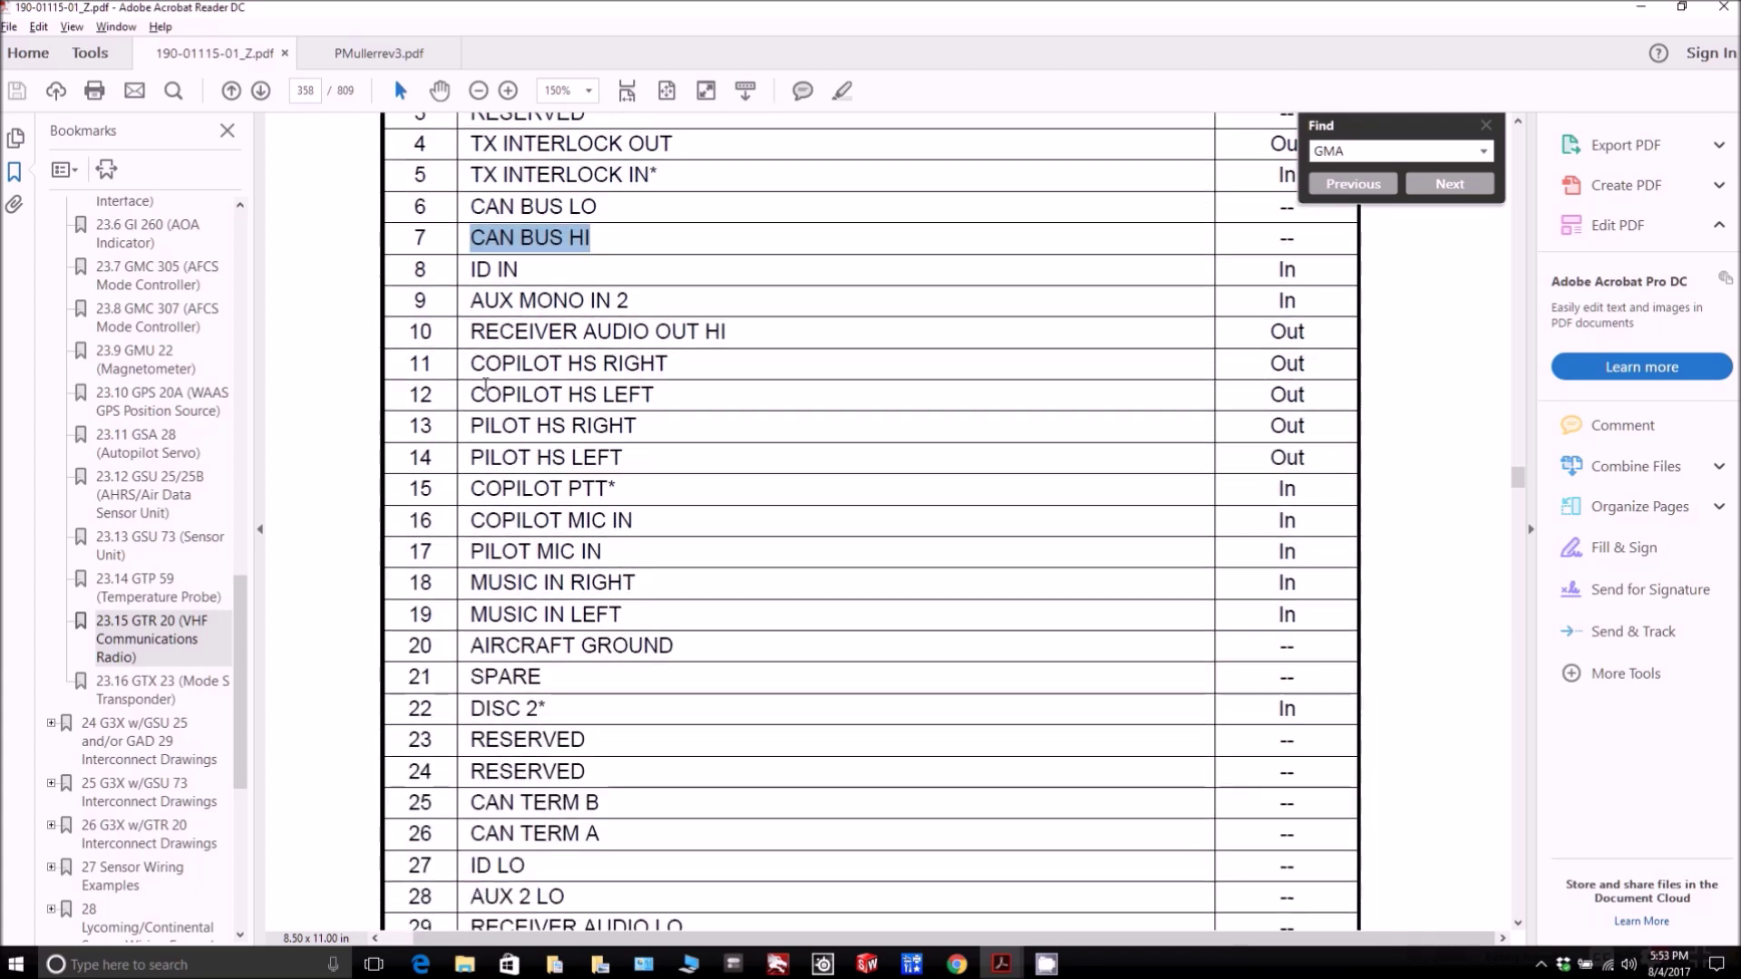
pyautogui.moveTo(471, 394); pyautogui.dragTo(581, 833)
pyautogui.scroll(-5, 669, 714)
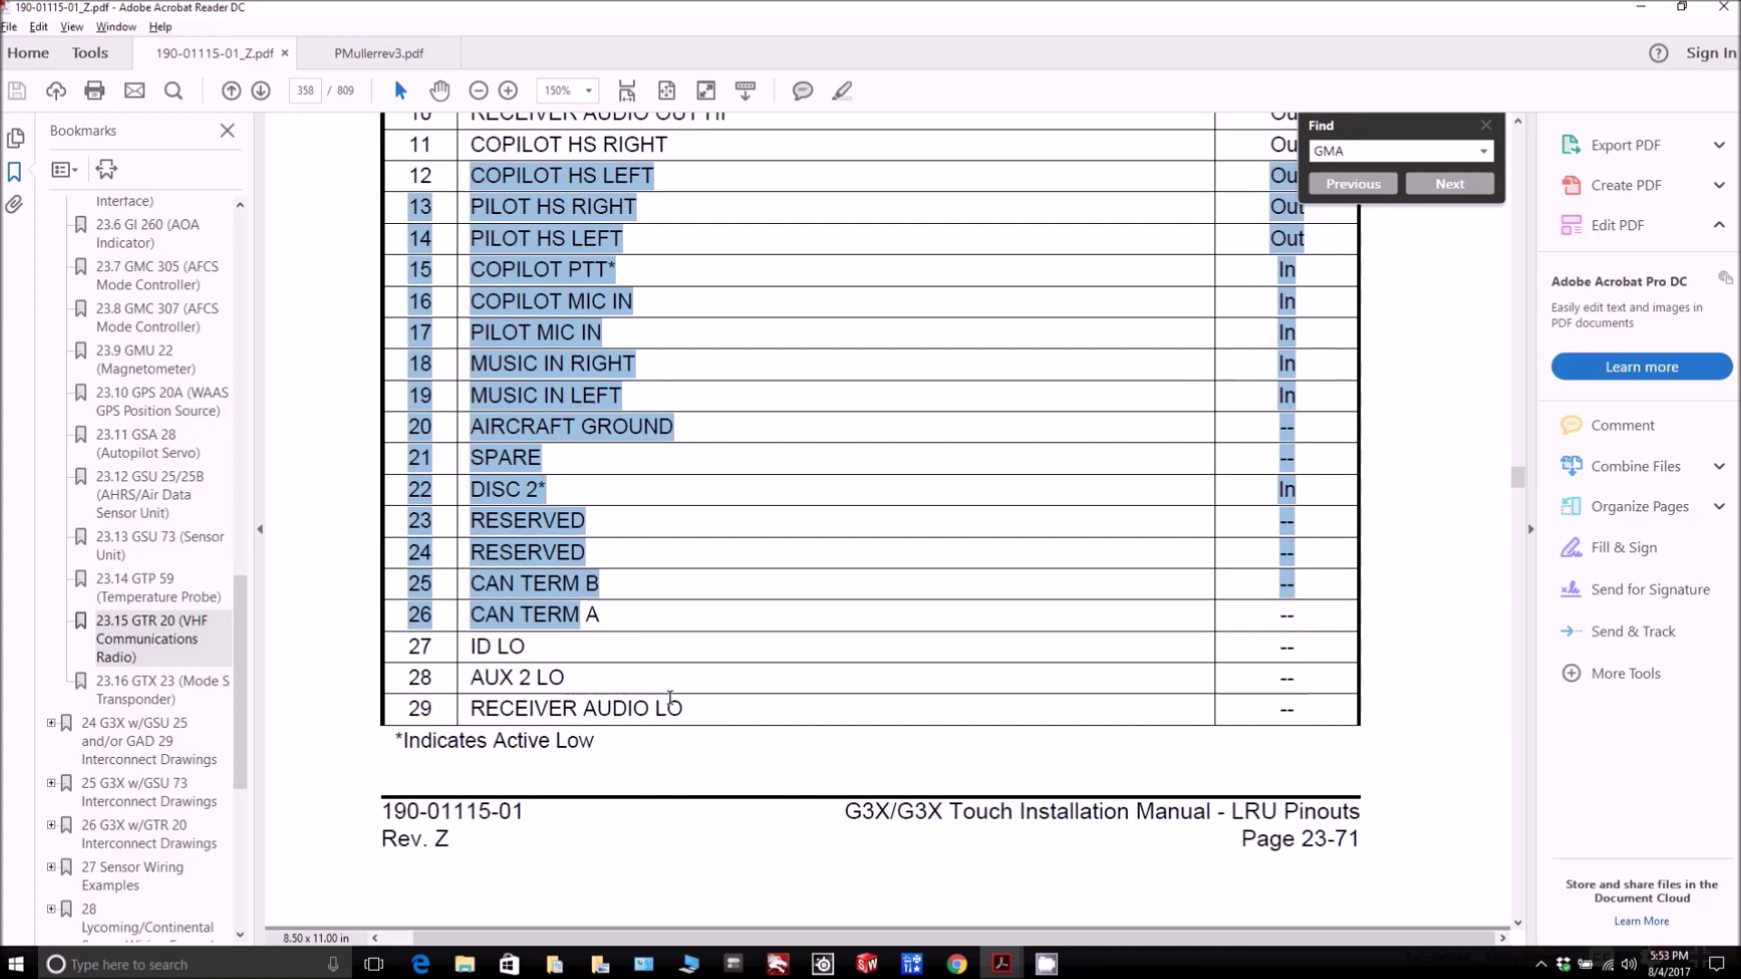
pyautogui.scroll(-7, 671, 707)
pyautogui.scroll(-5, 672, 700)
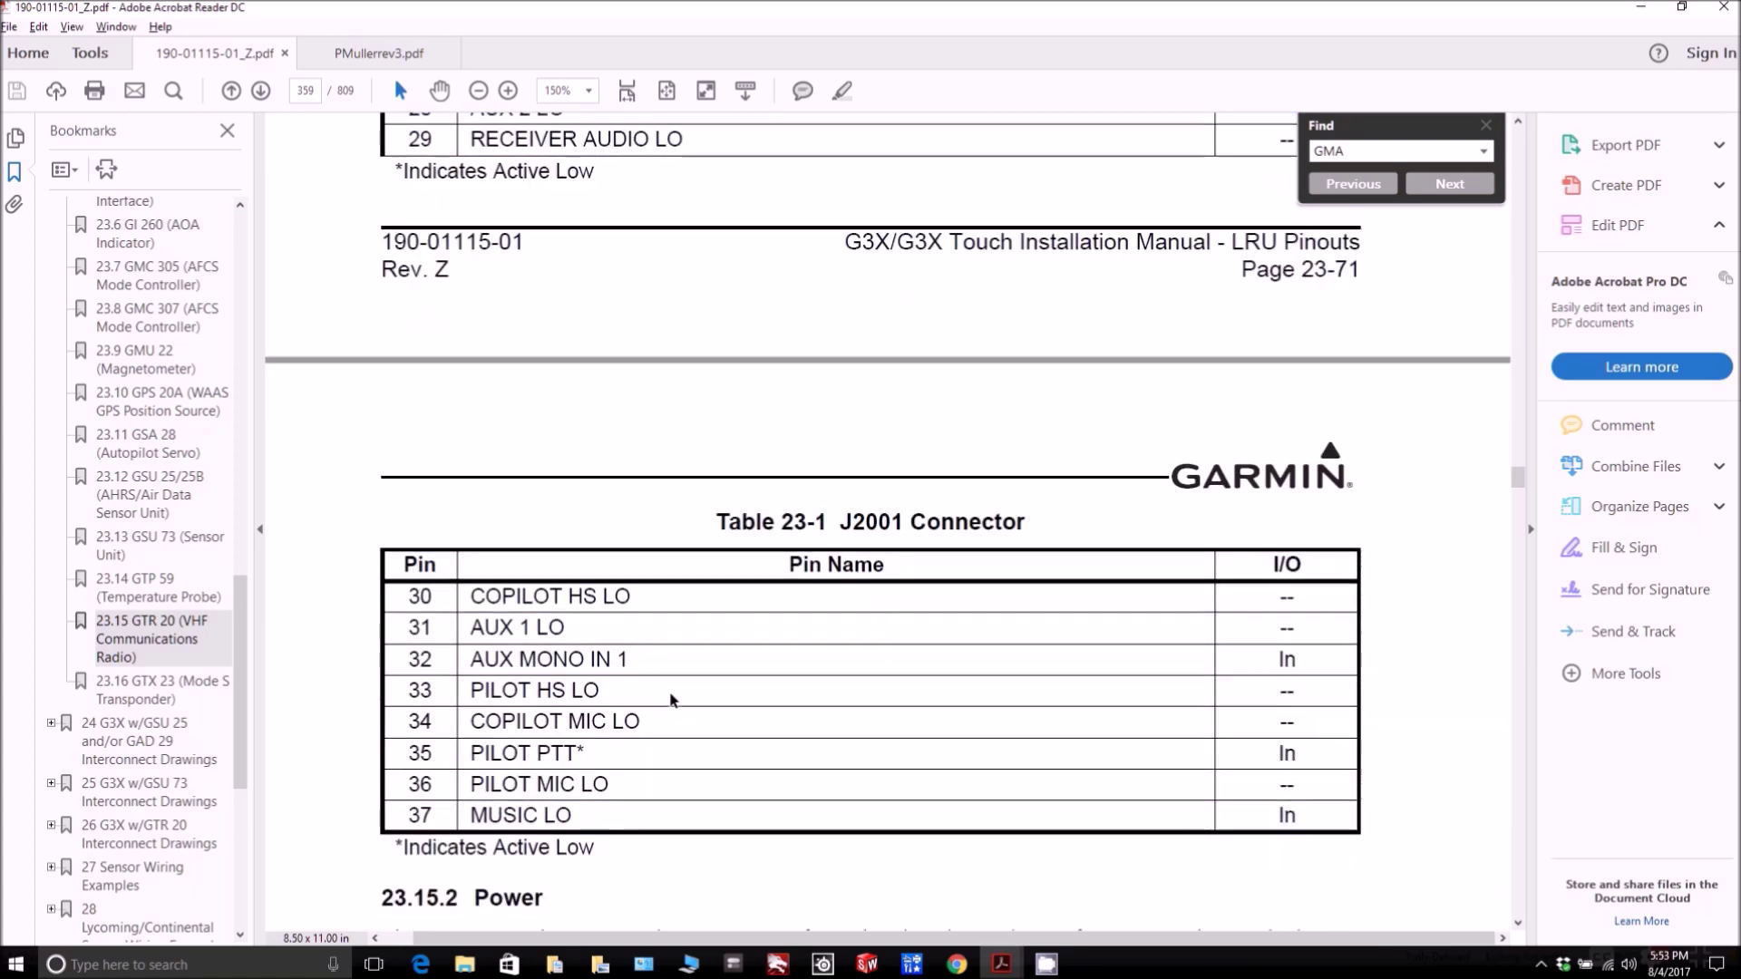
pyautogui.moveTo(470, 588); pyautogui.dragTo(594, 744)
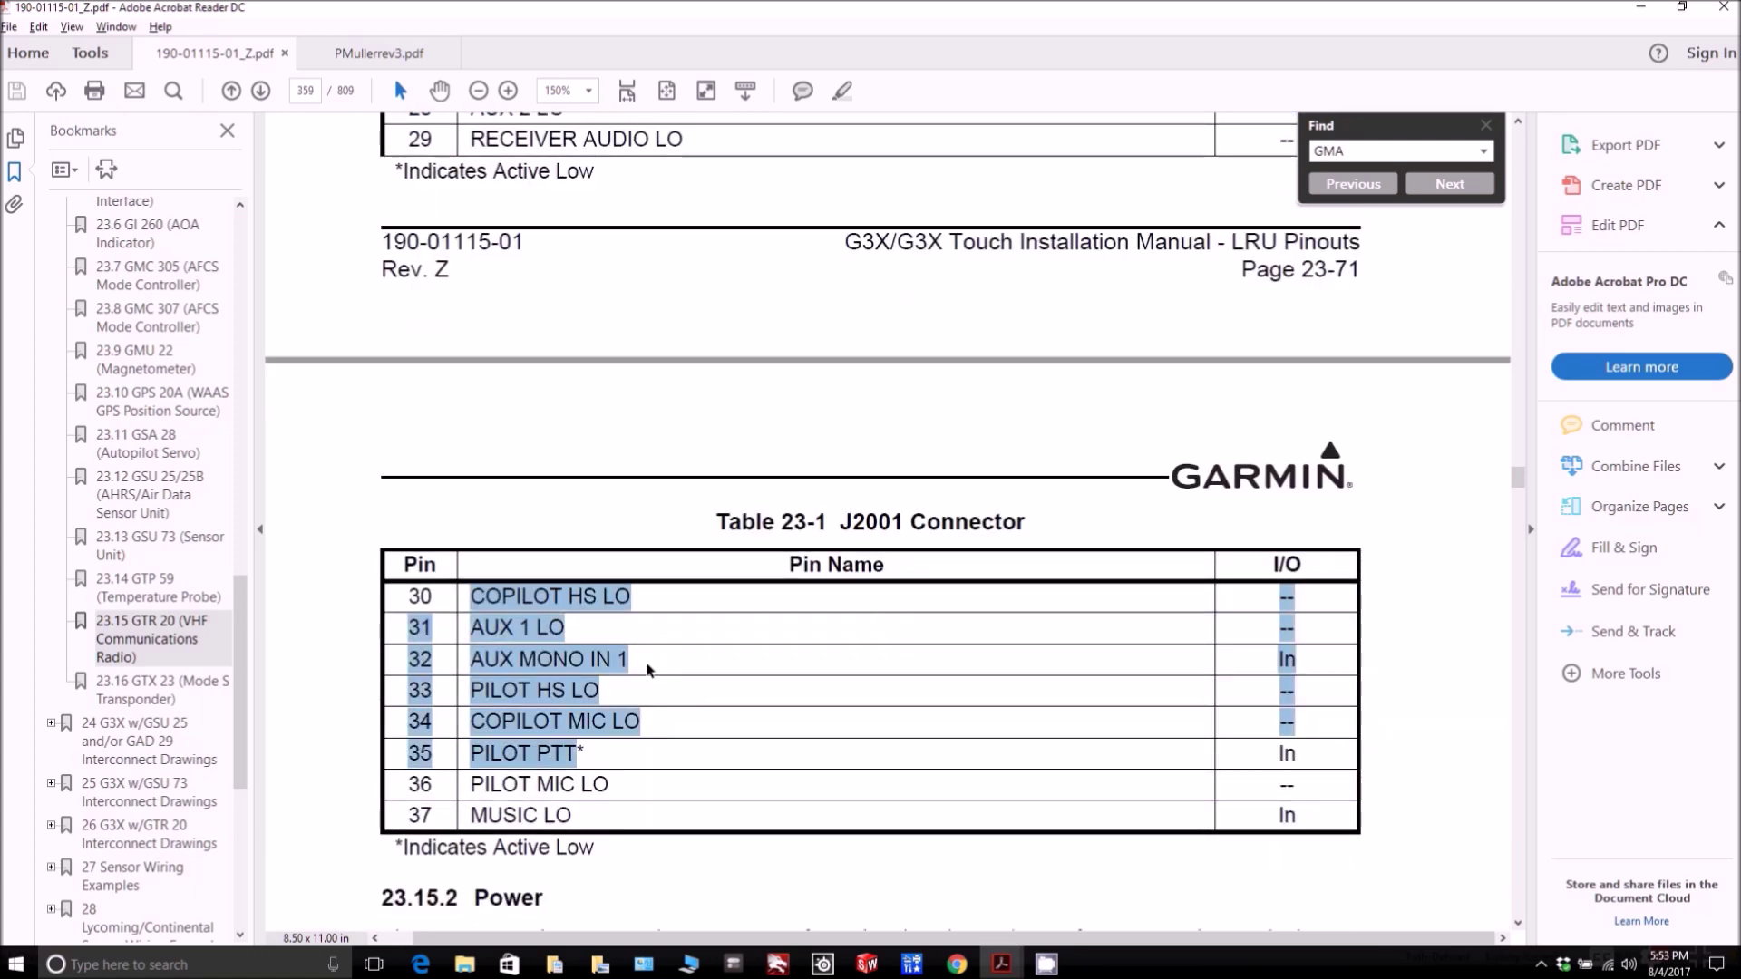
pyautogui.scroll(2, 646, 662)
pyautogui.scroll(9, 647, 662)
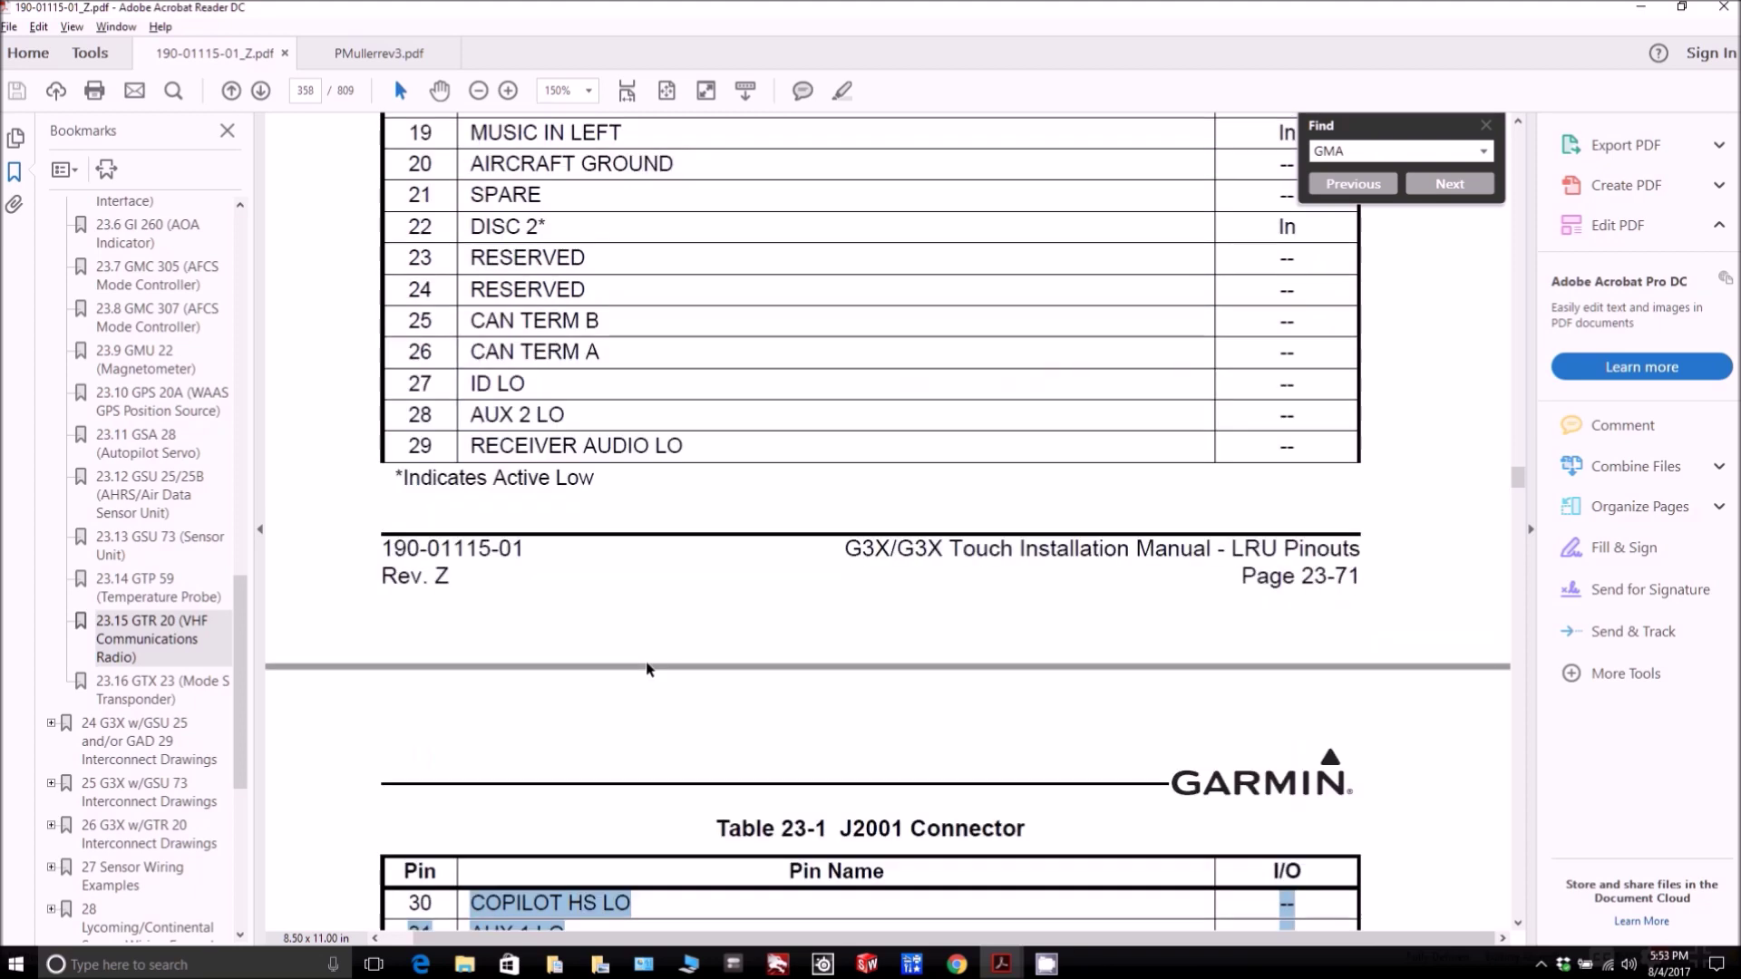
pyautogui.scroll(5, 647, 669)
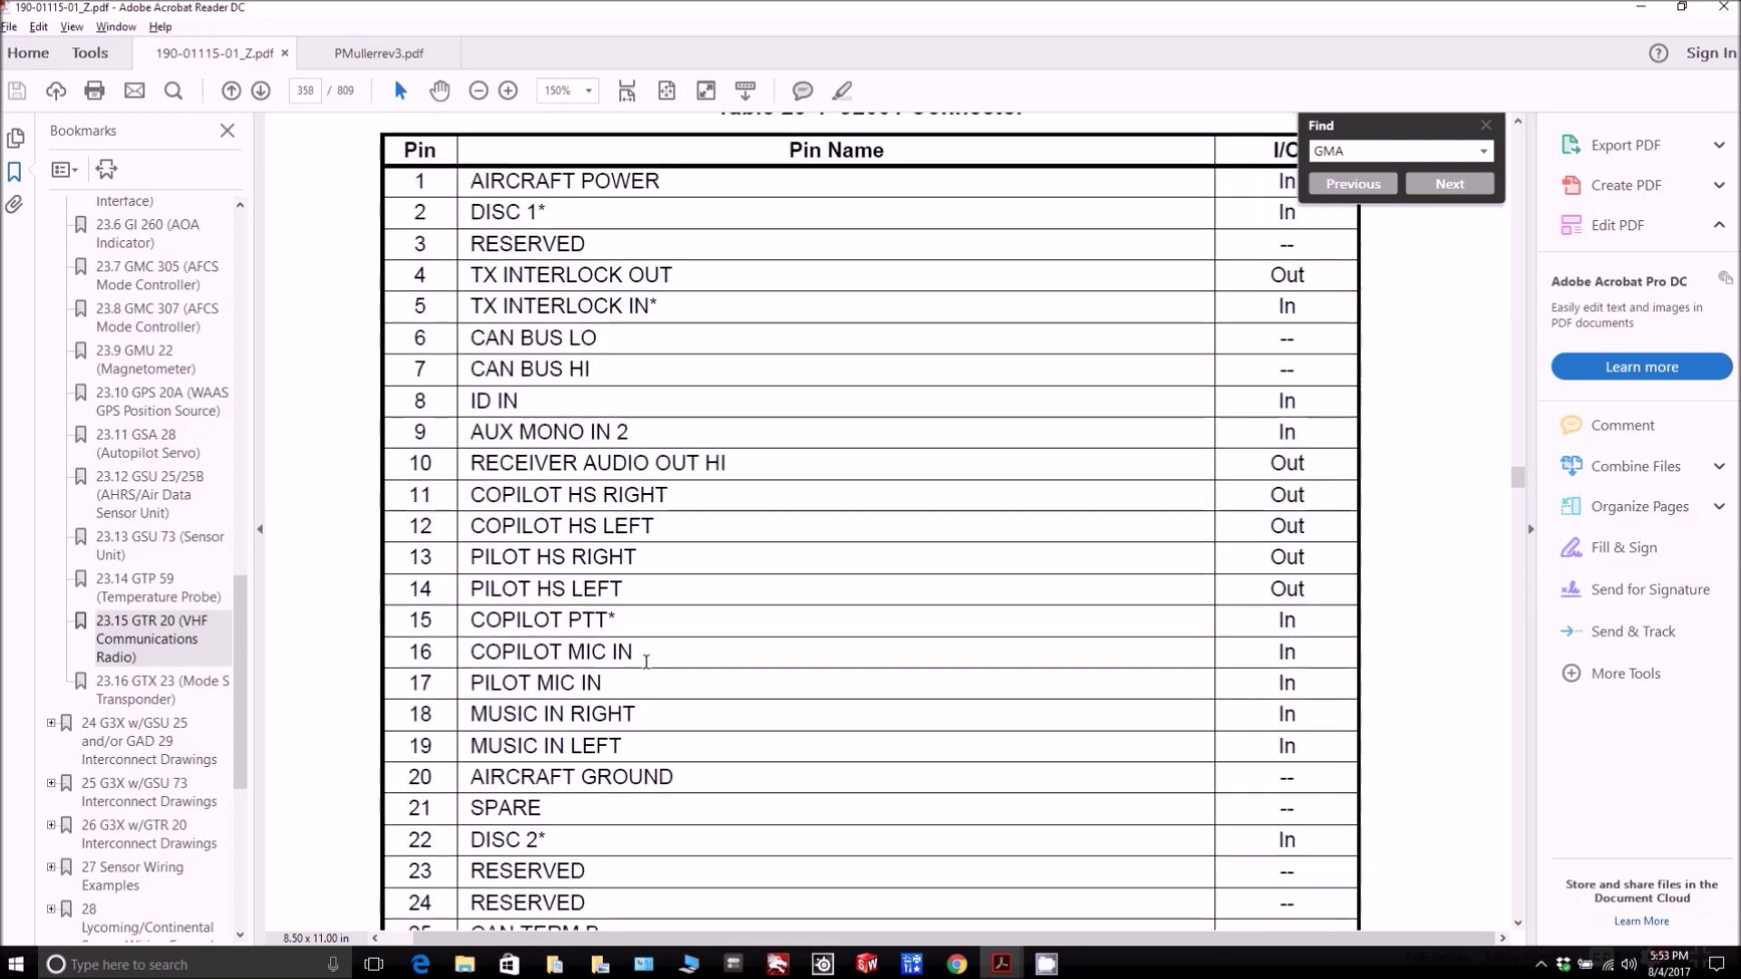
pyautogui.scroll(1, 698, 613)
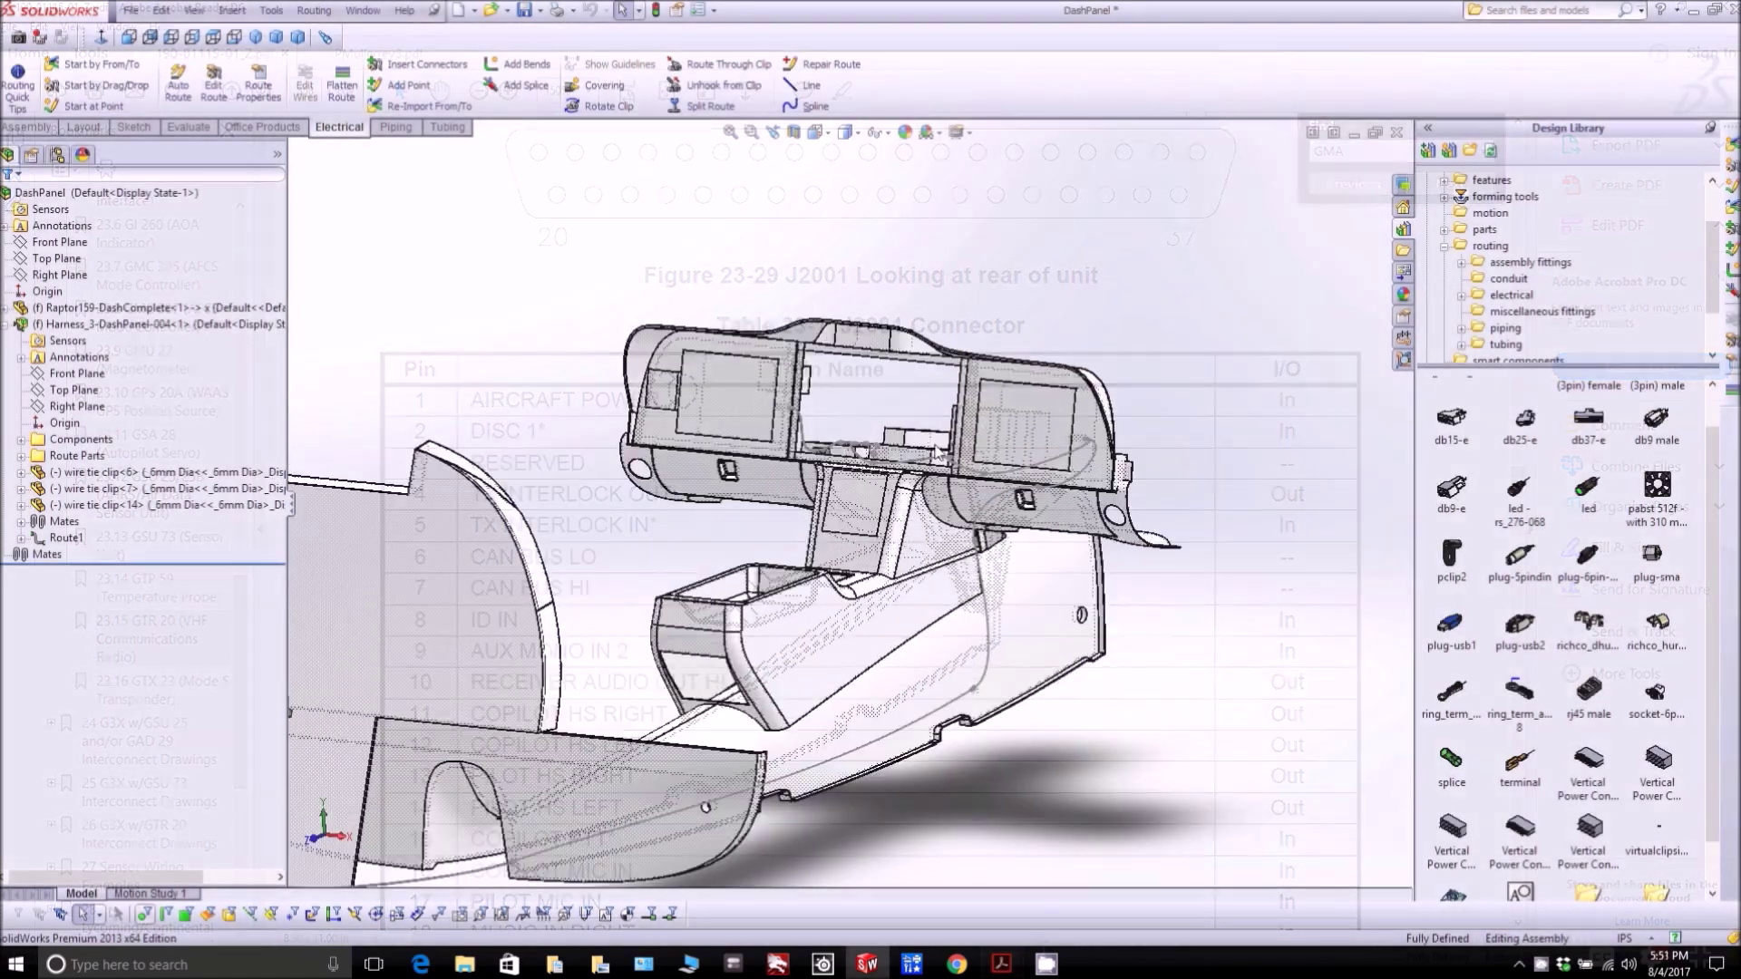
pyautogui.moveTo(937, 451); pyautogui.dragTo(696, 493, button='middle')
# Step: Select the round dash part and center boxes, confirming the long upper box is fixed
pyautogui.scroll(-6, 982, 379)
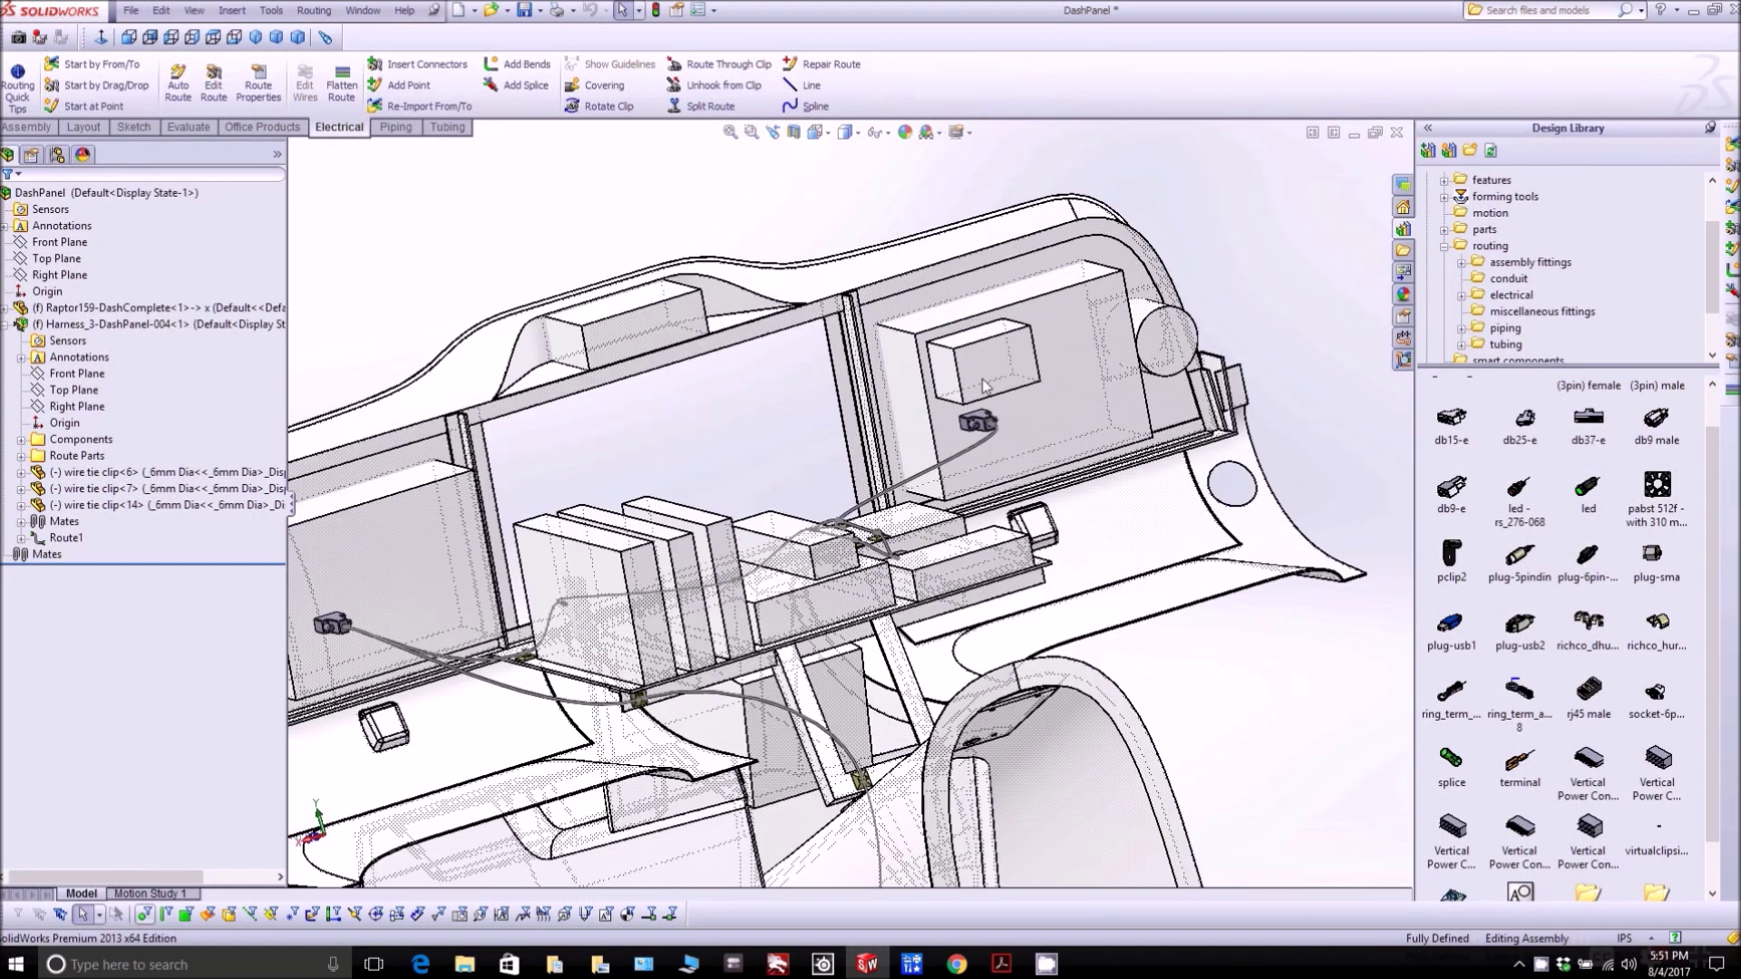
pyautogui.click(1240, 340)
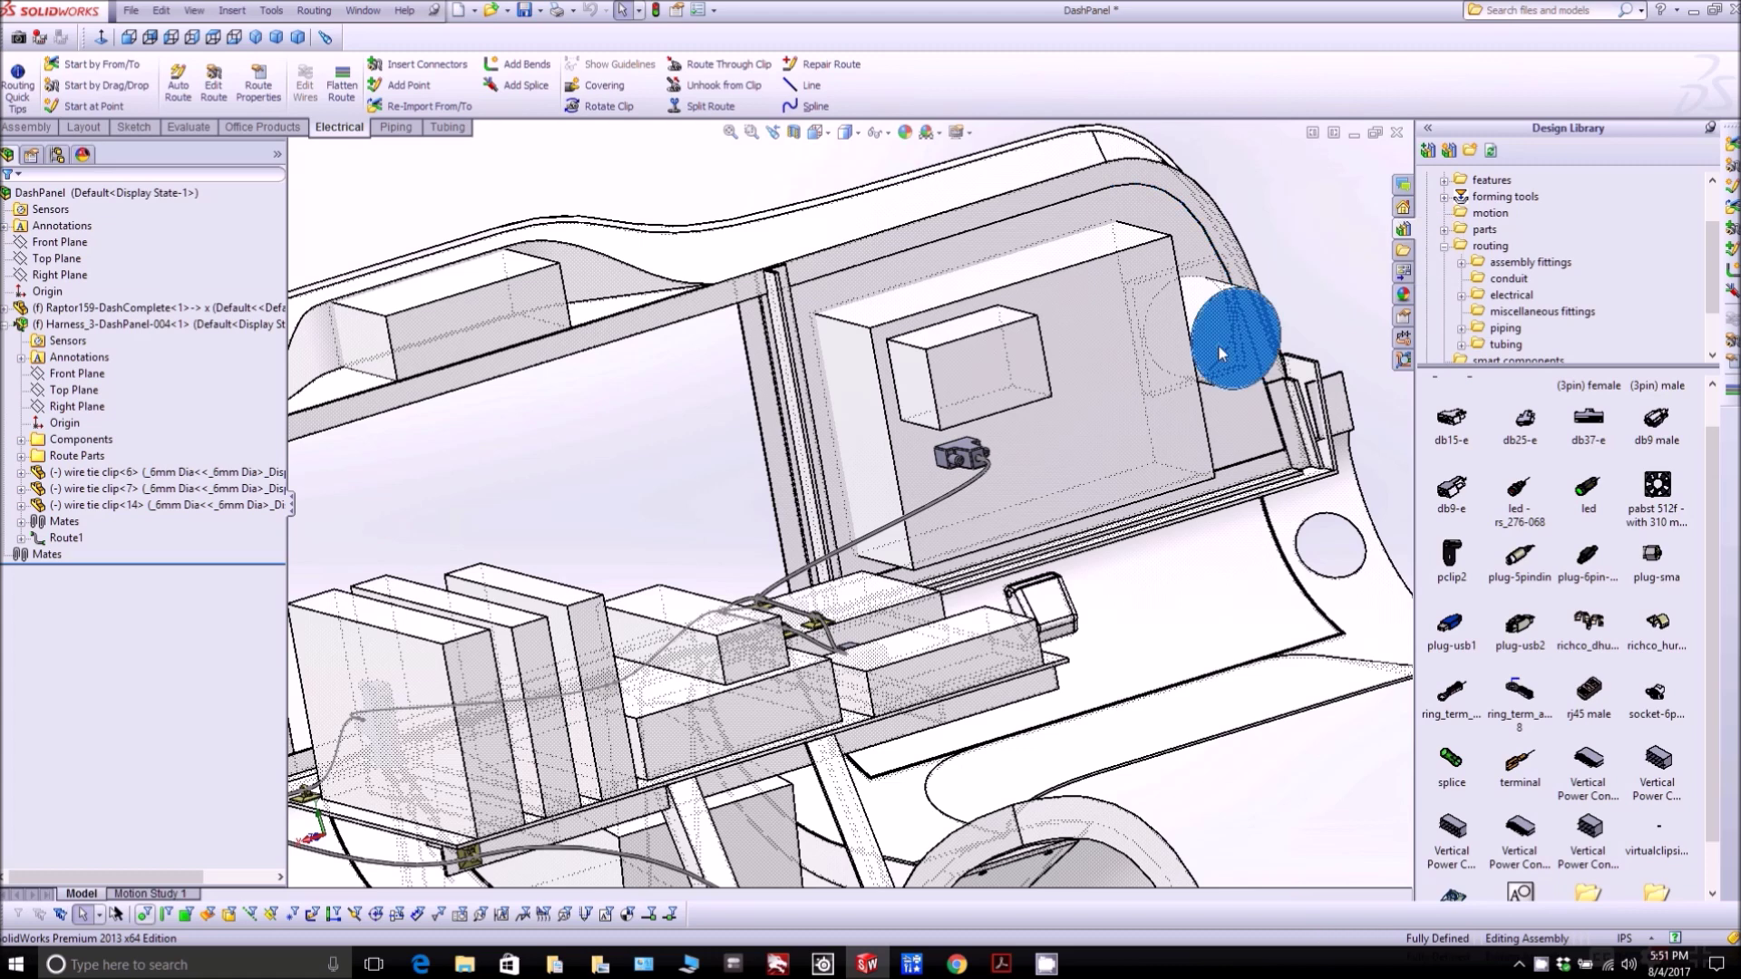
pyautogui.click(1000, 362)
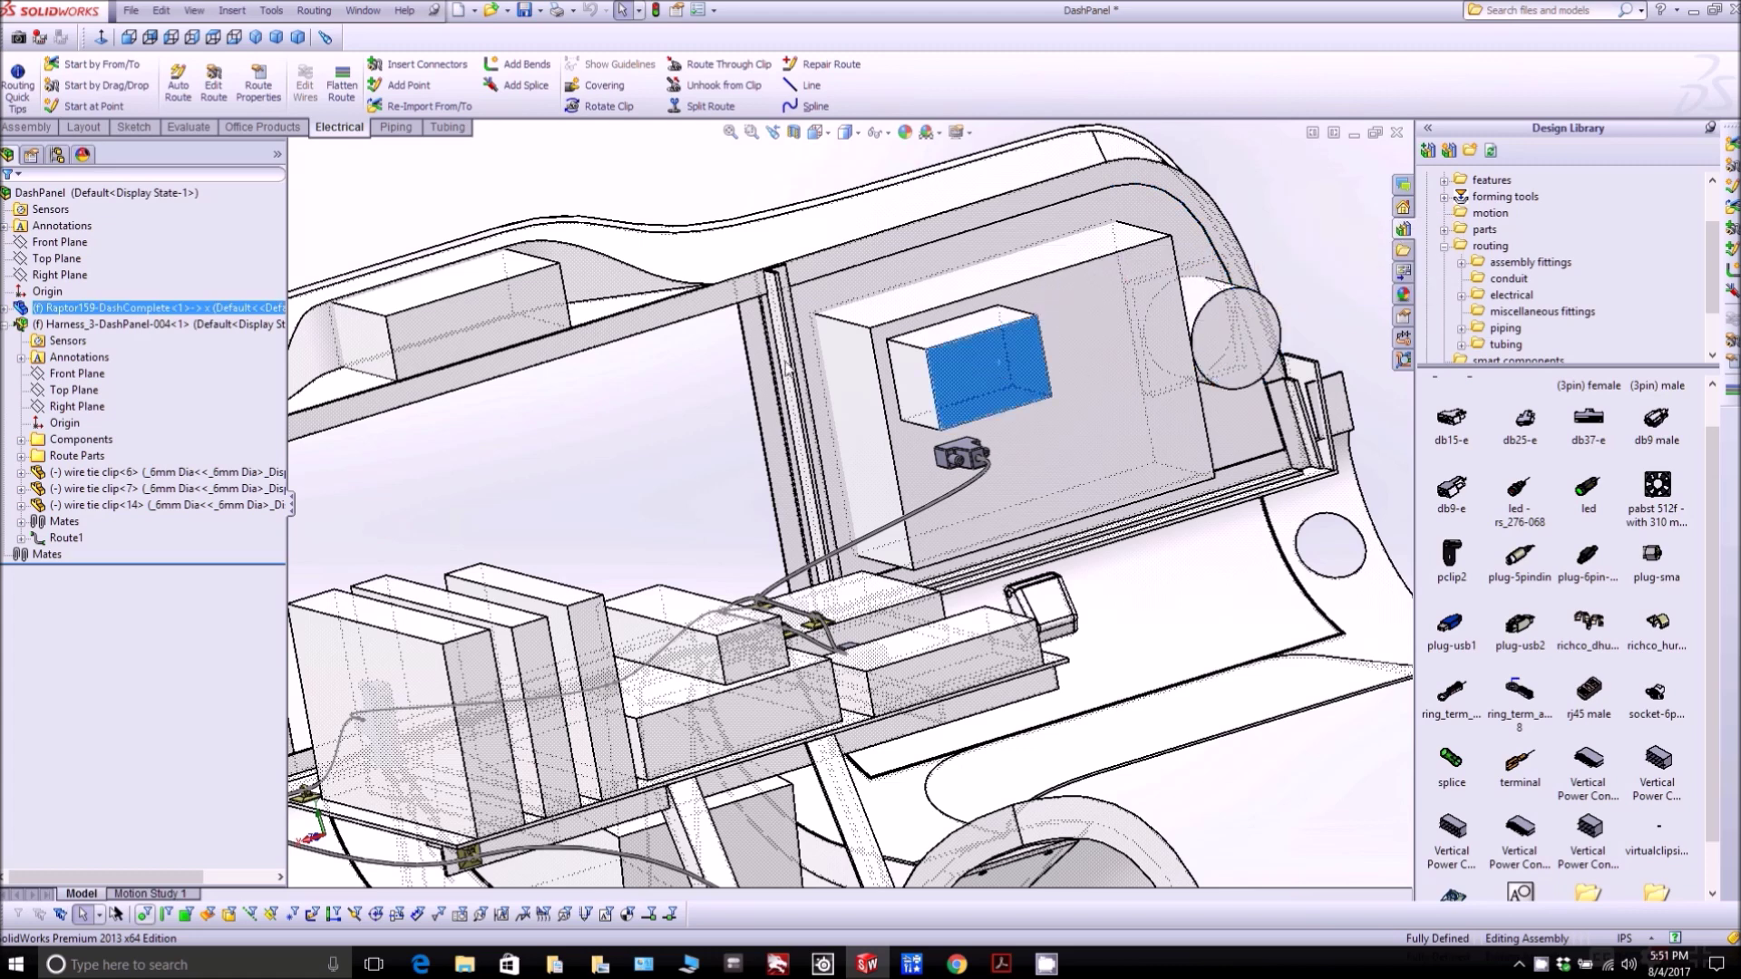
pyautogui.click(515, 308)
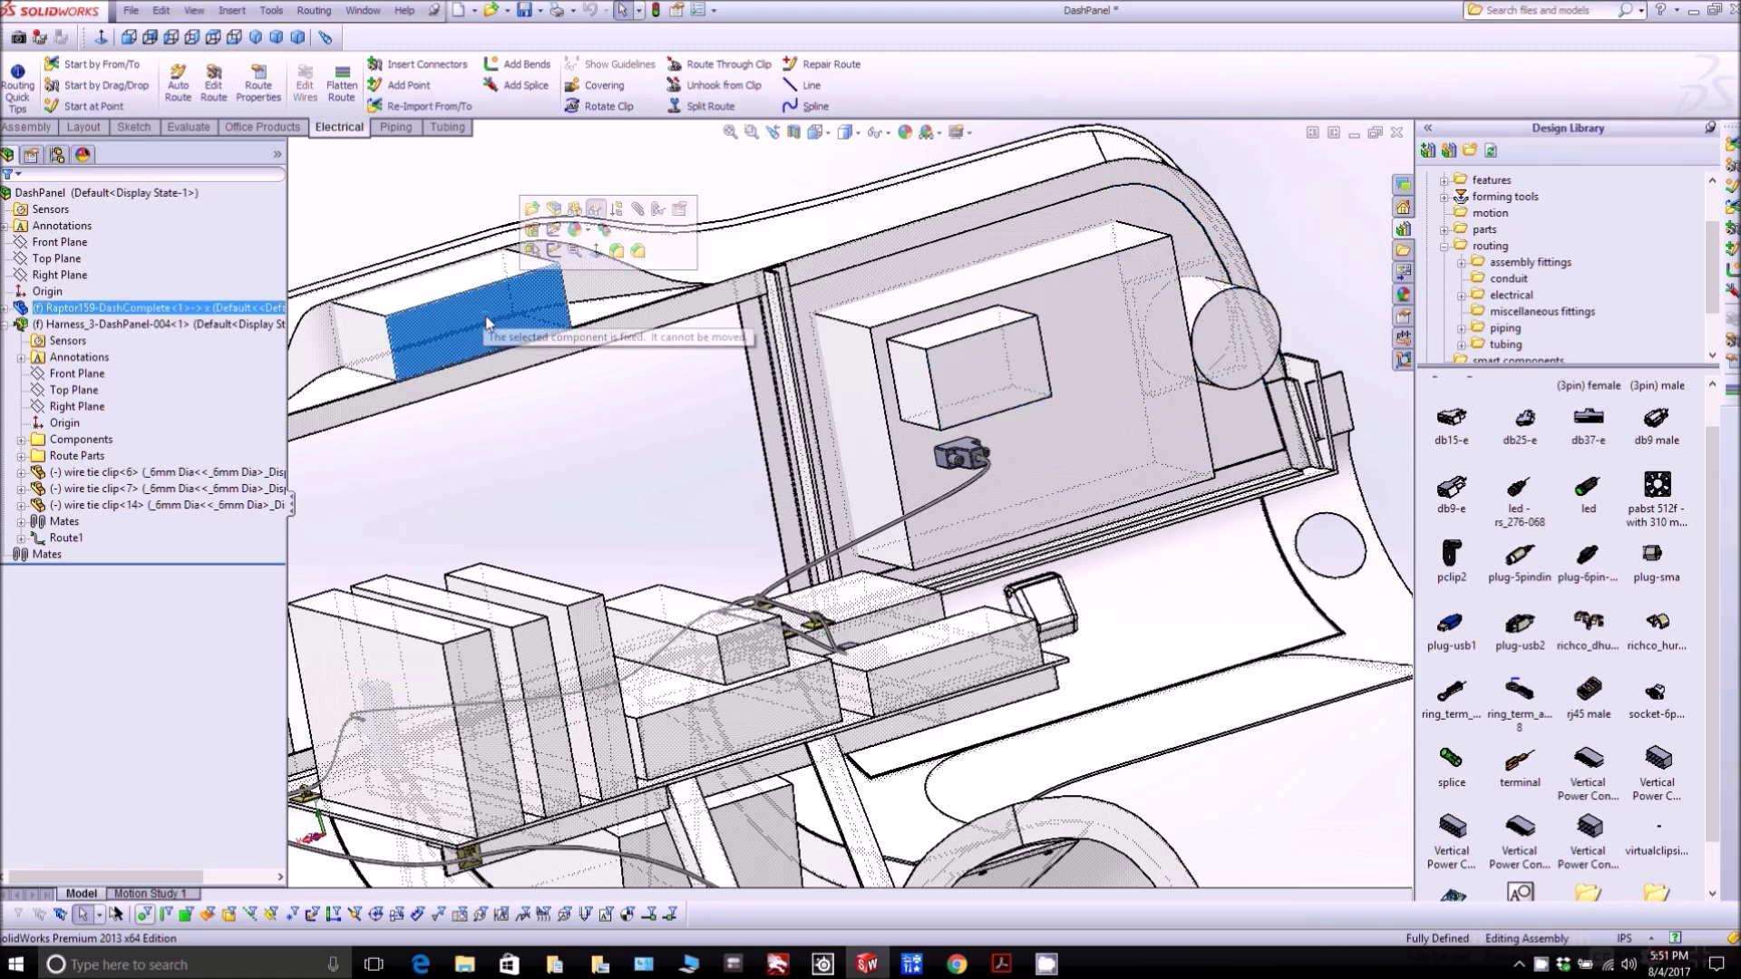
pyautogui.moveTo(487, 319); pyautogui.dragTo(673, 632)
pyautogui.scroll(-2, 437, 665)
# Step: Check harness route lengths by the wire tie clips: a 7.00in edge and a 5.00in segment
pyautogui.click(417, 633)
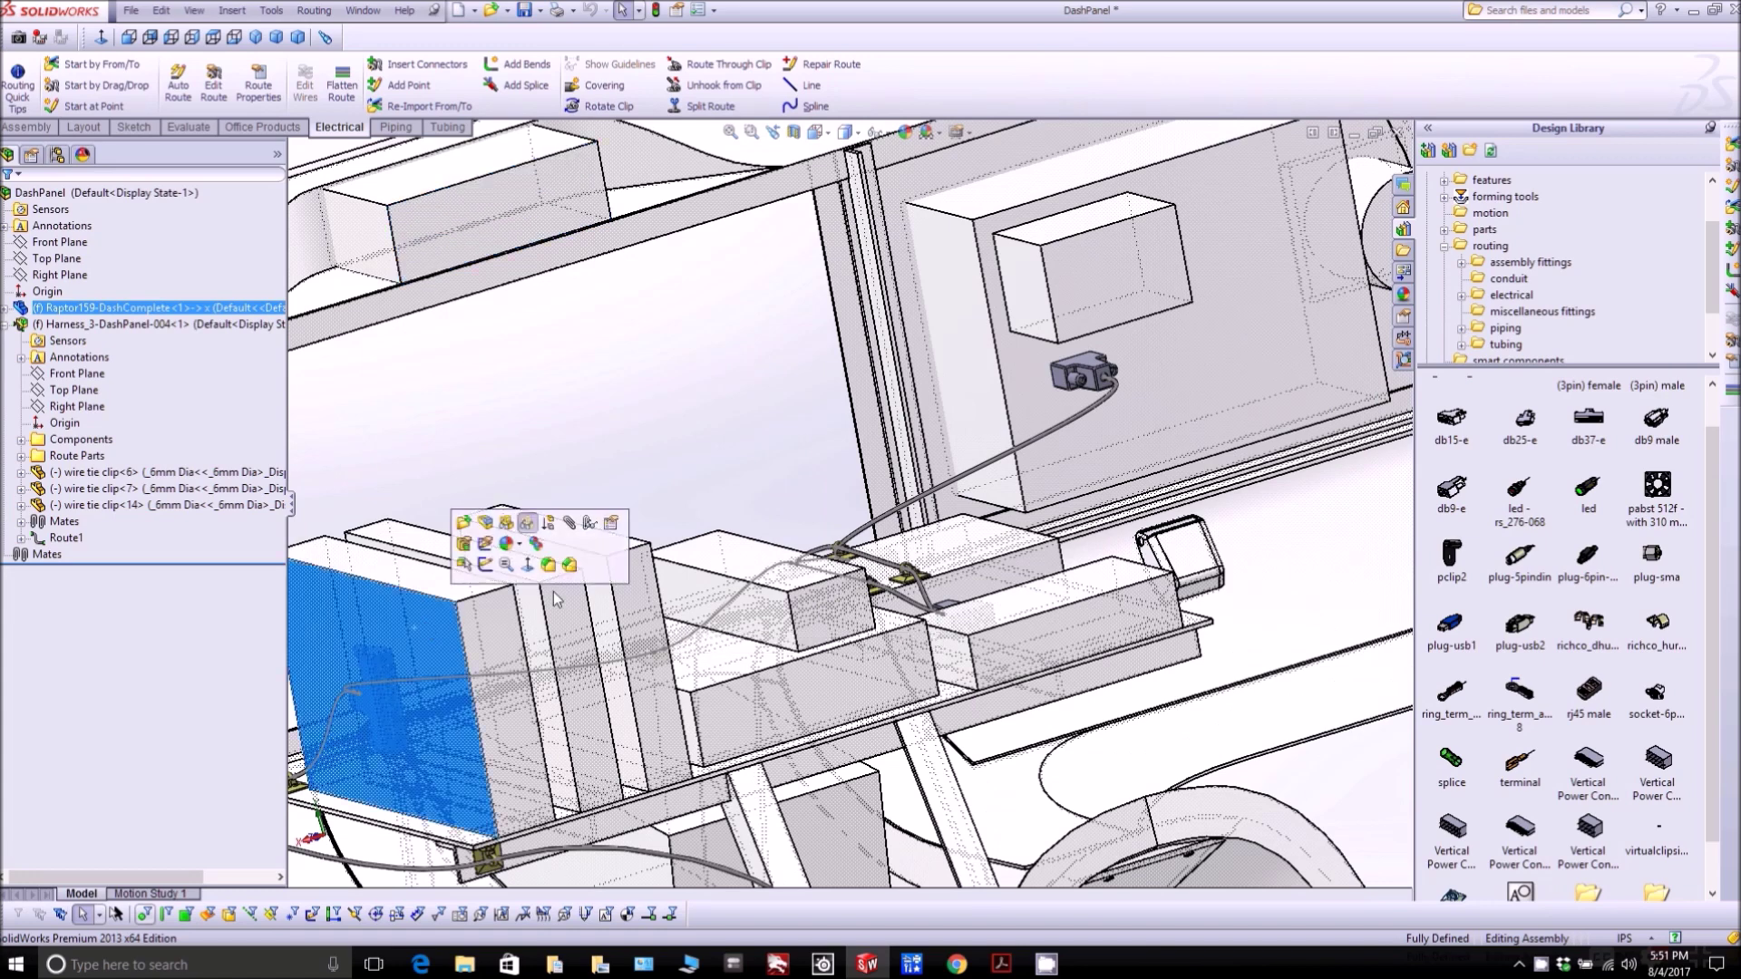
pyautogui.click(760, 626)
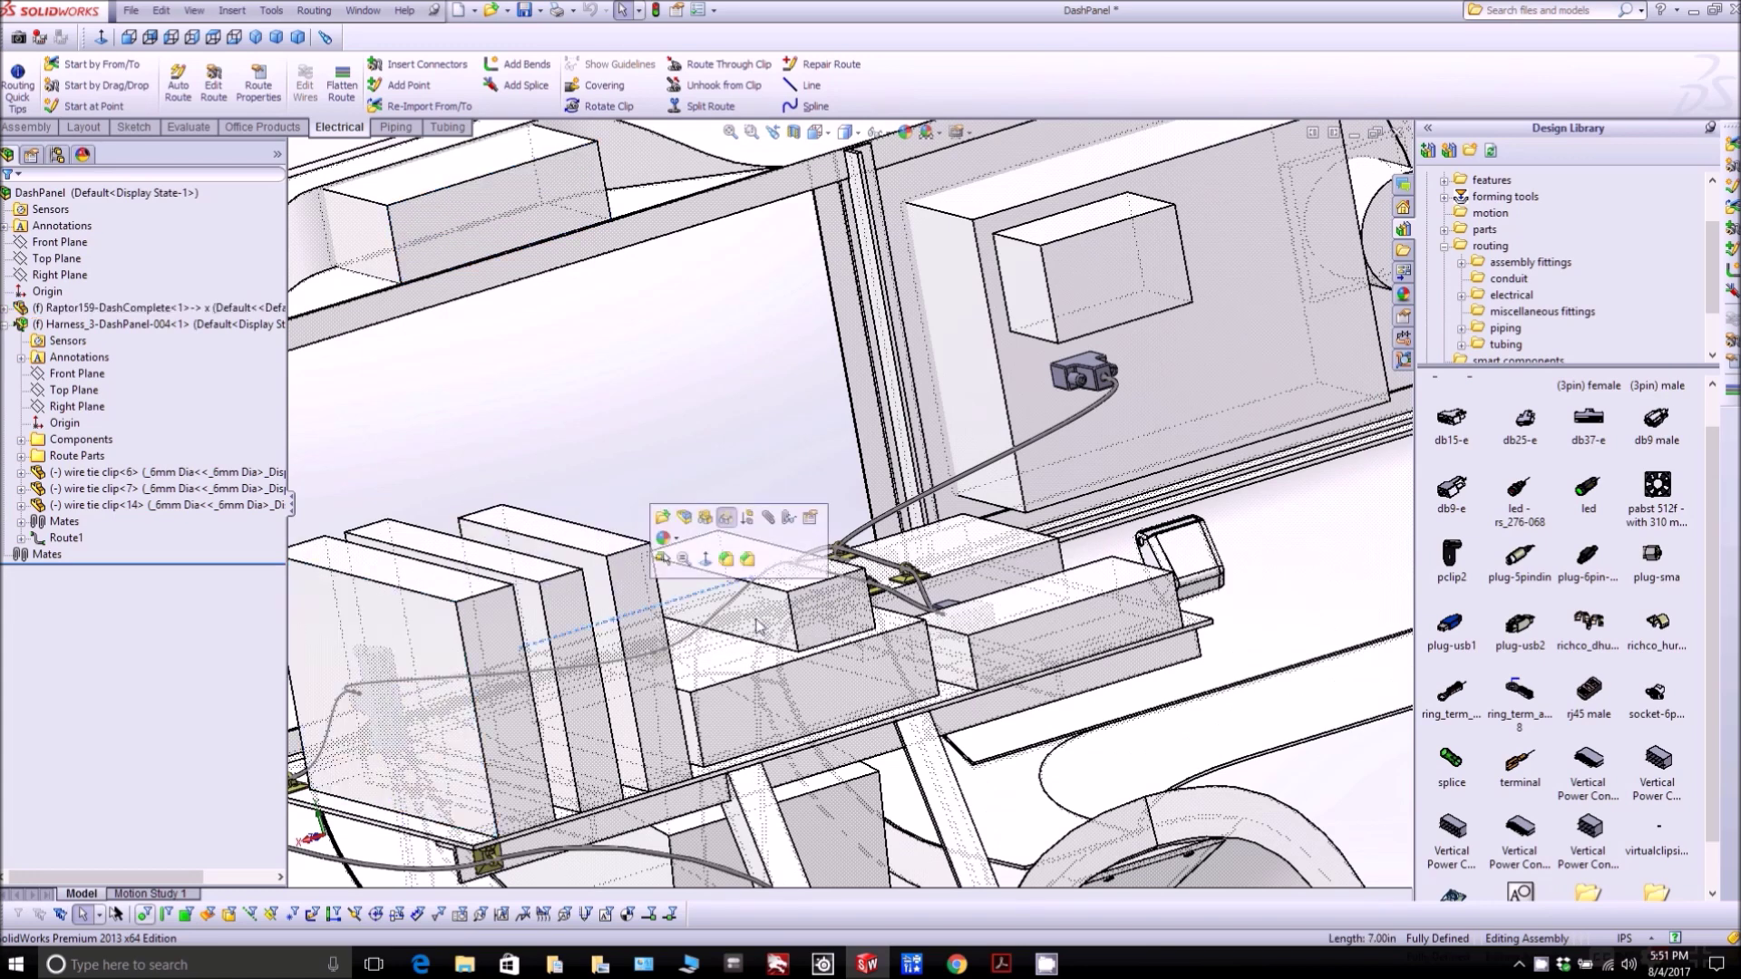
pyautogui.click(774, 620)
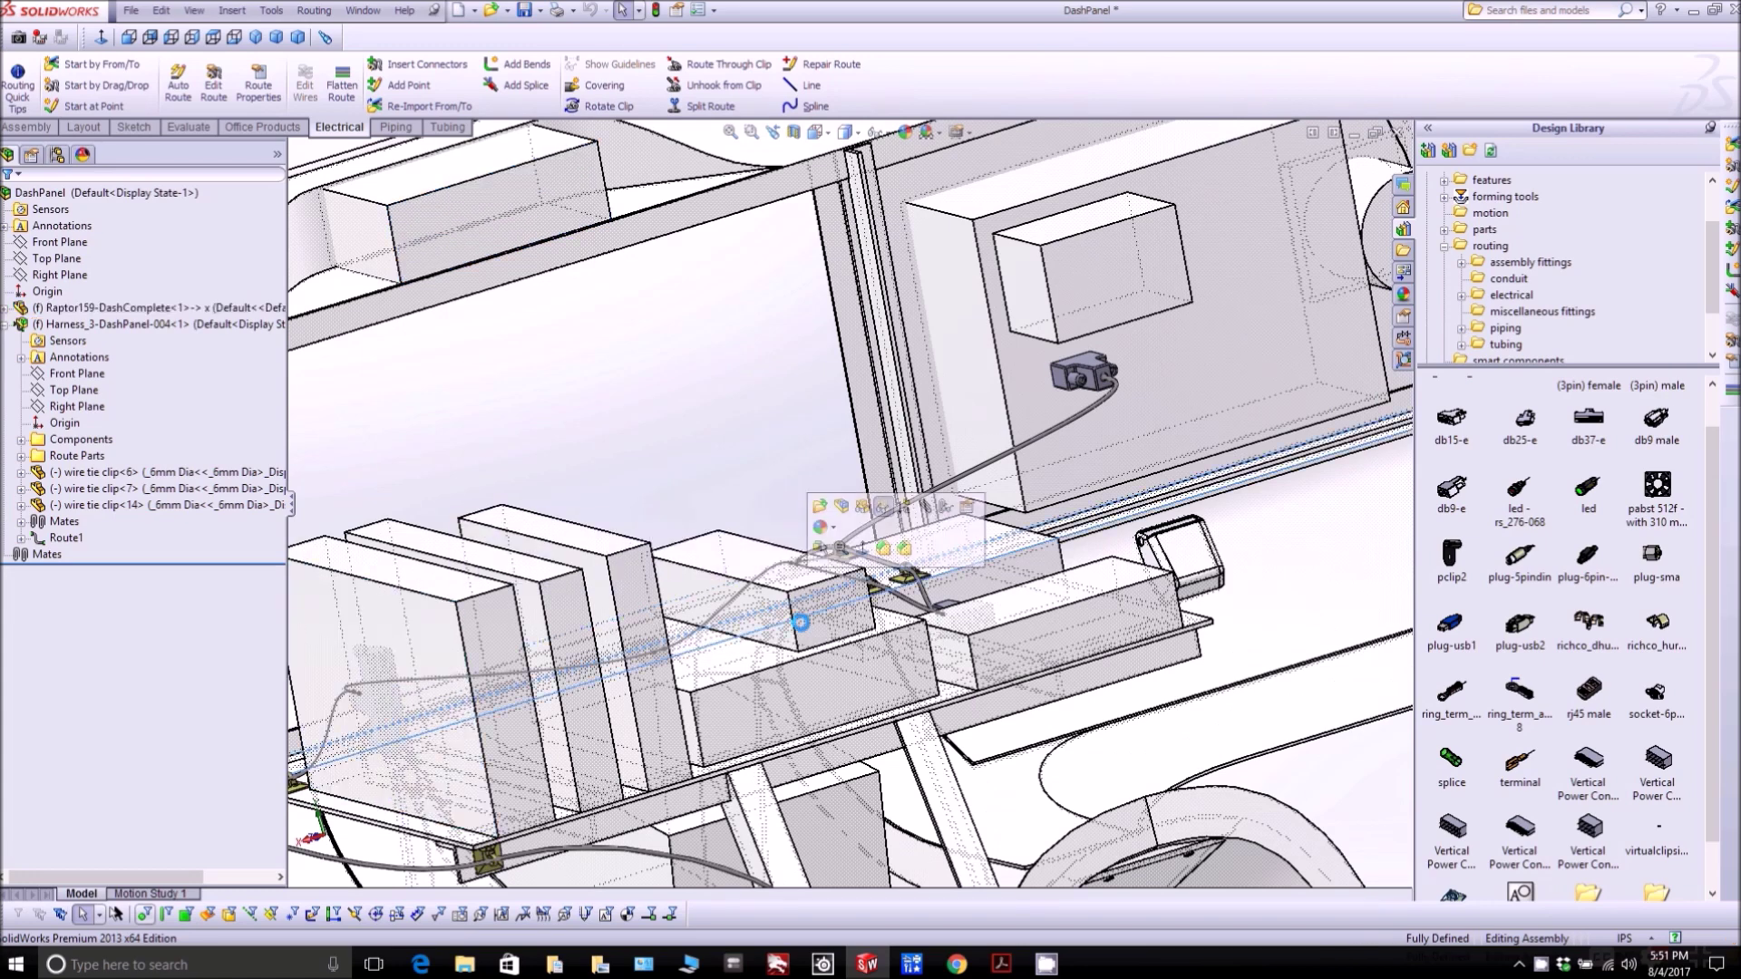
pyautogui.moveTo(801, 624); pyautogui.dragTo(805, 585, button='middle')
pyautogui.click(802, 585)
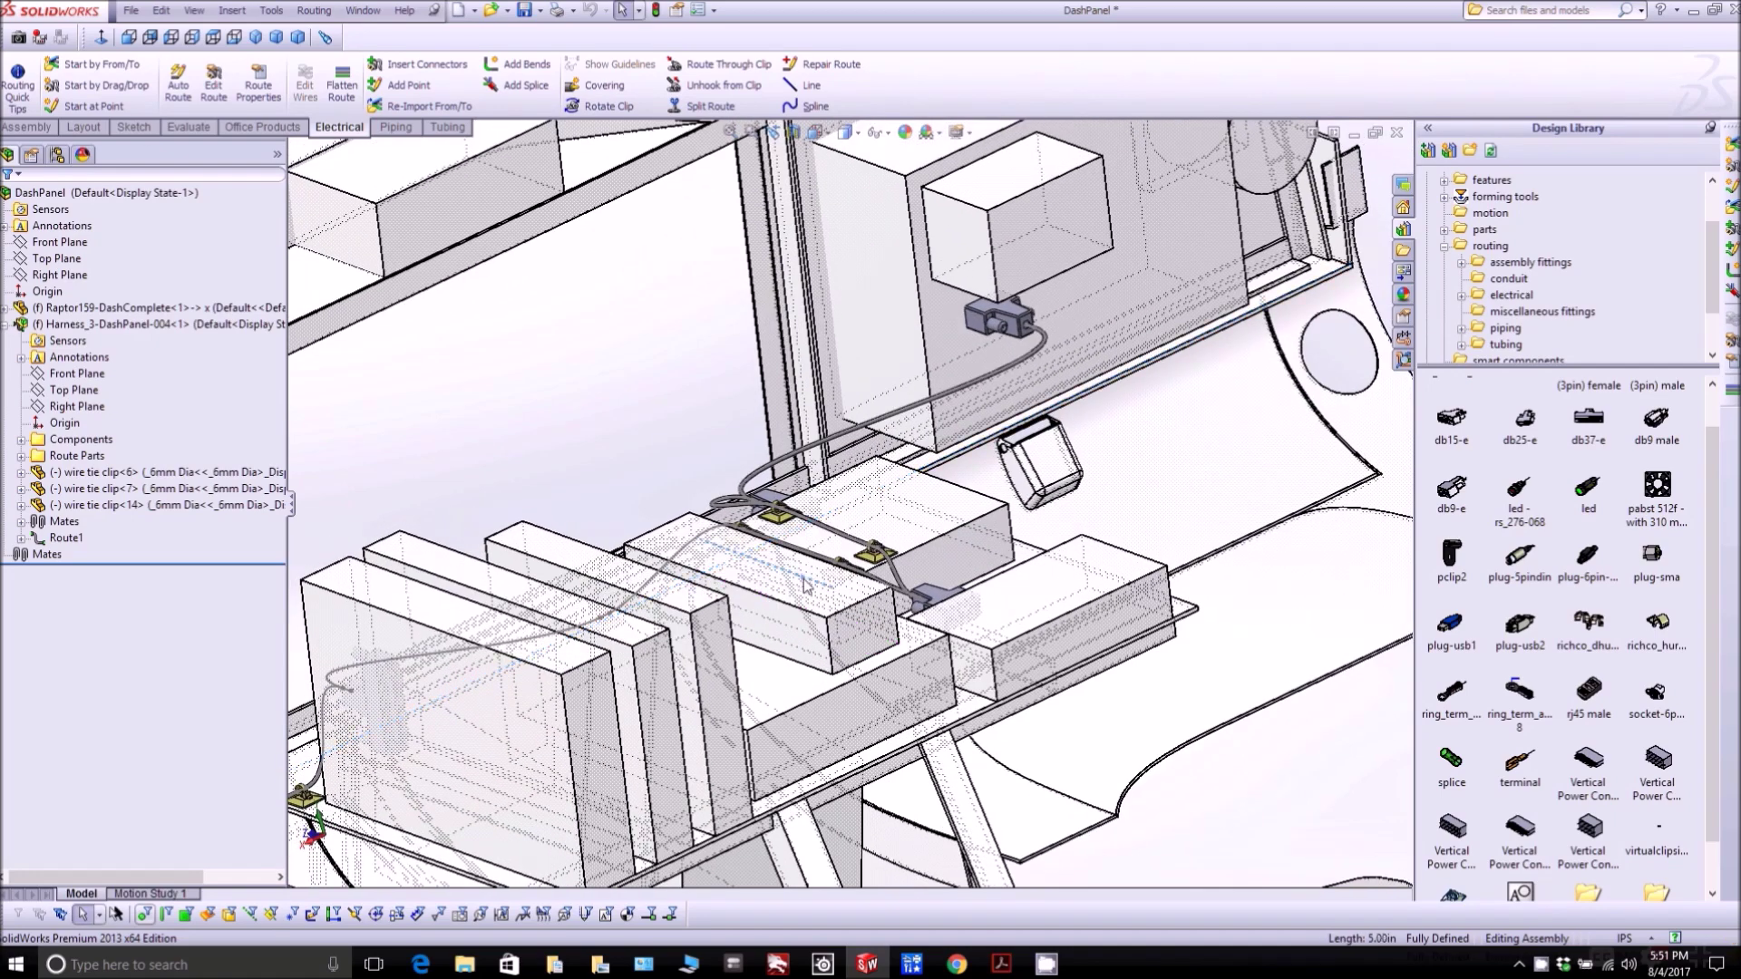
pyautogui.scroll(5, 819, 710)
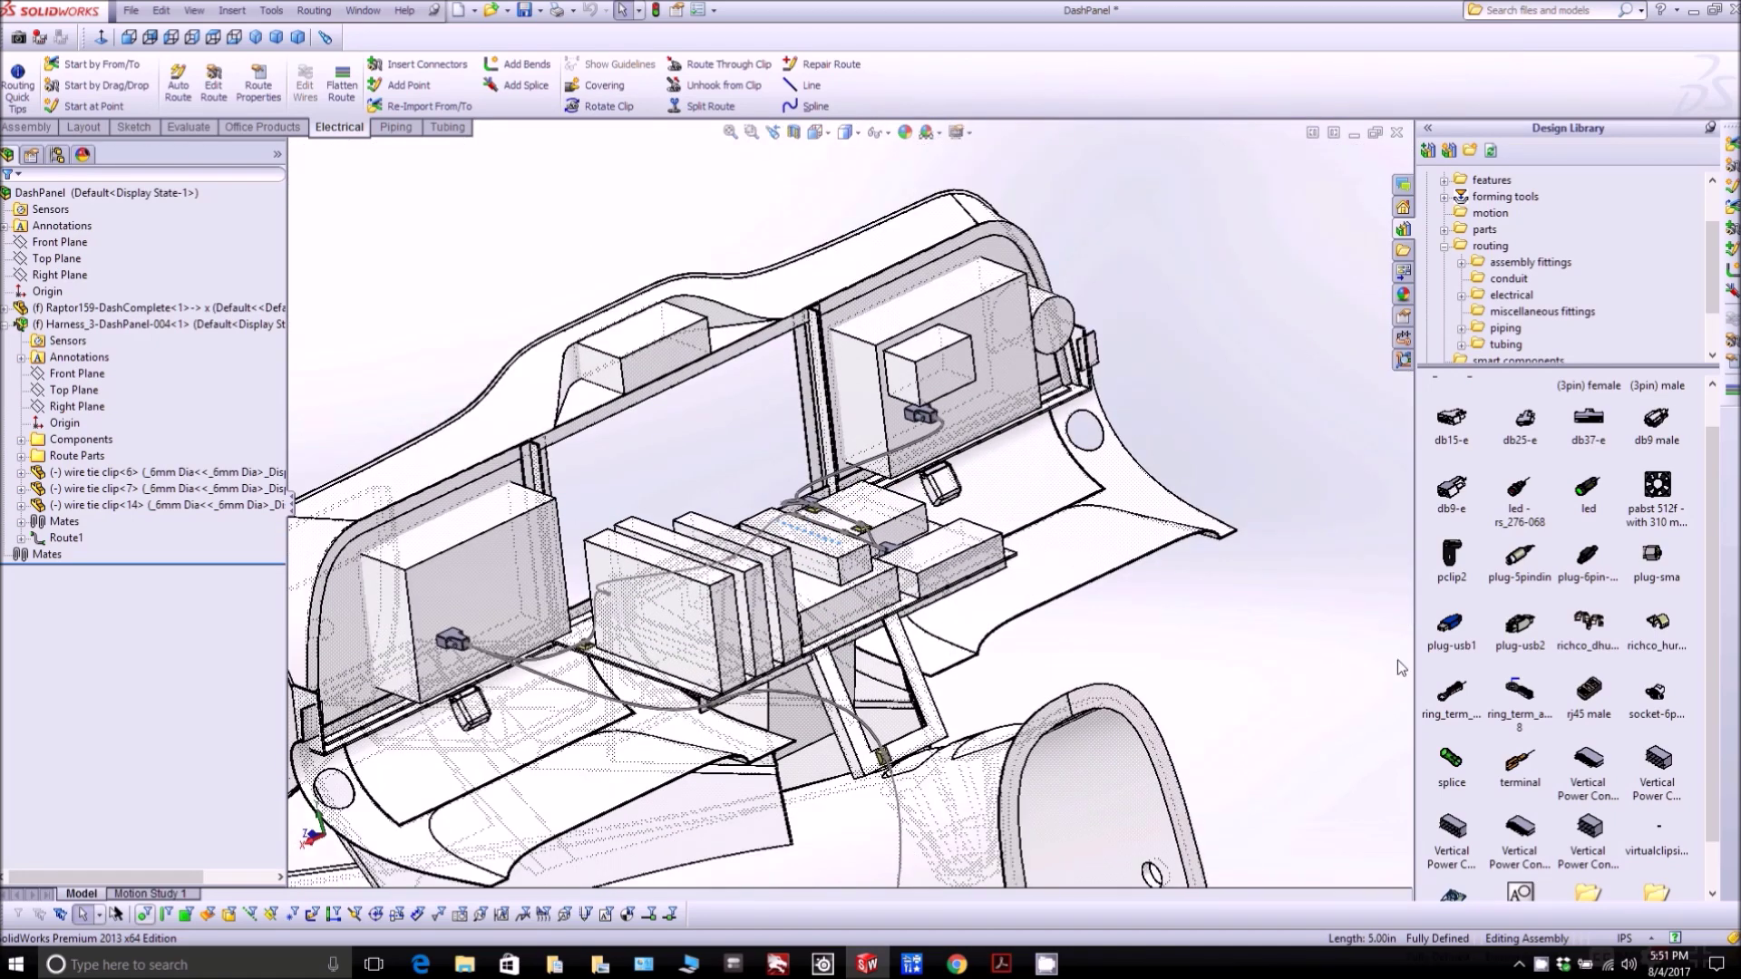
pyautogui.scroll(-1, 1512, 592)
pyautogui.scroll(2, 1483, 517)
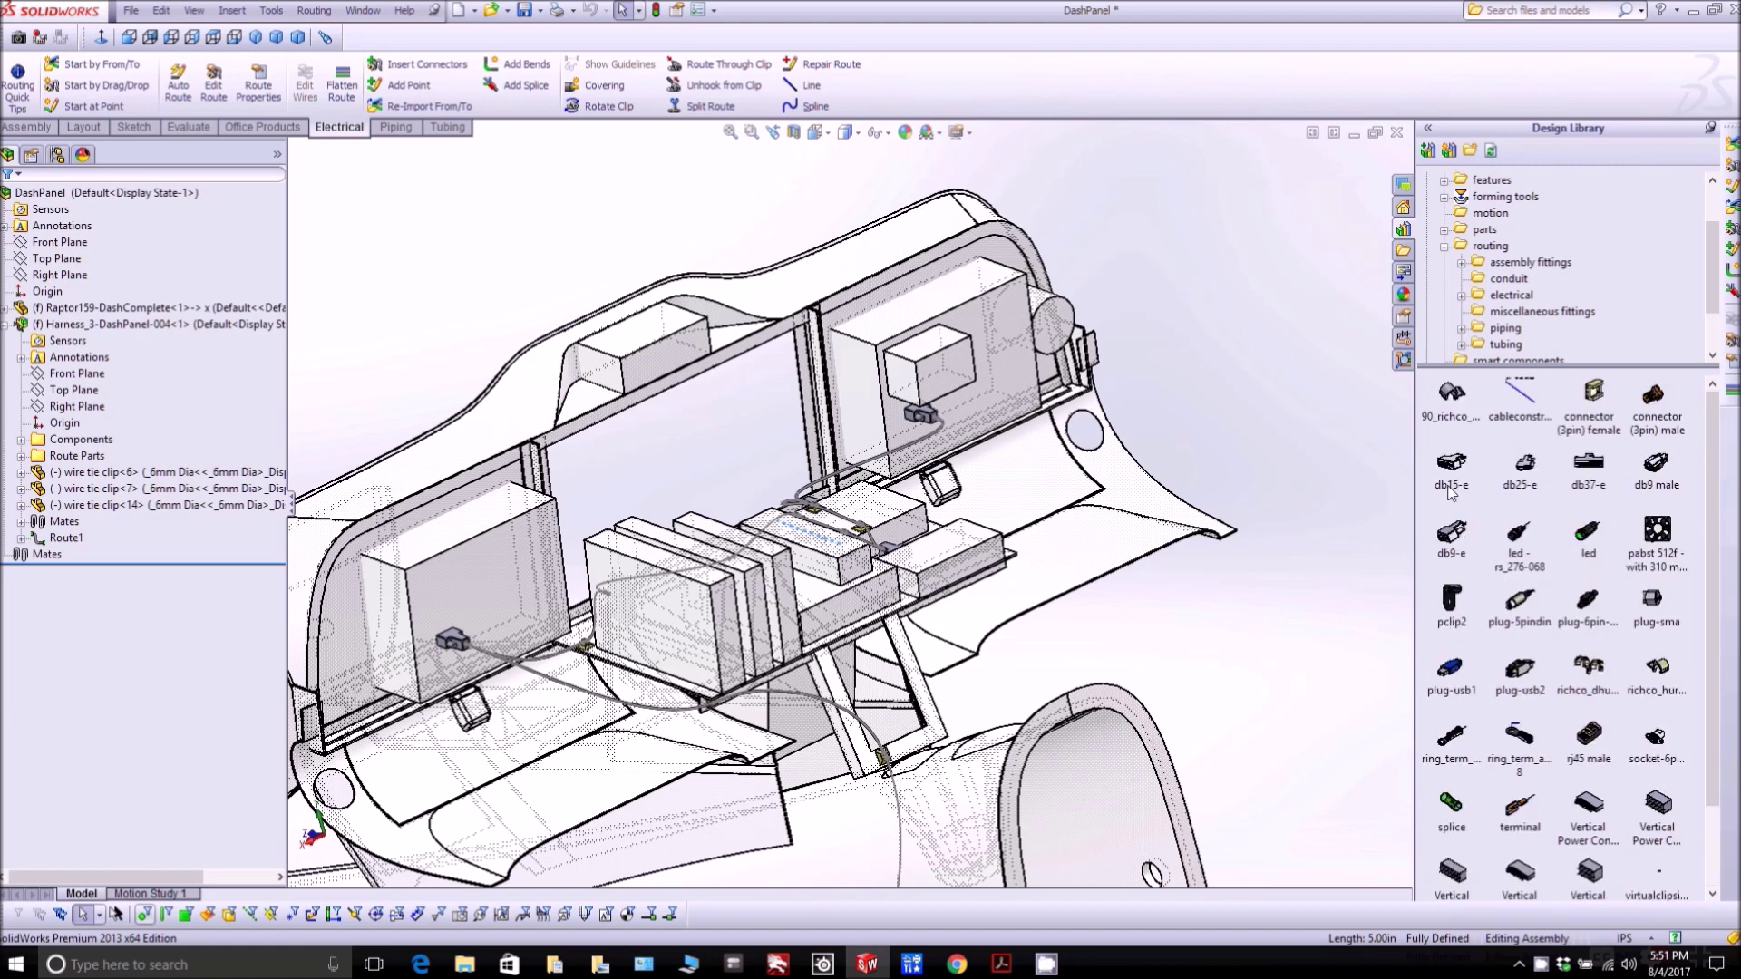
pyautogui.click(1529, 473)
pyautogui.click(1592, 478)
pyautogui.scroll(5, 826, 571)
pyautogui.moveTo(825, 571); pyautogui.dragTo(893, 530, button='middle')
pyautogui.scroll(-3, 893, 531)
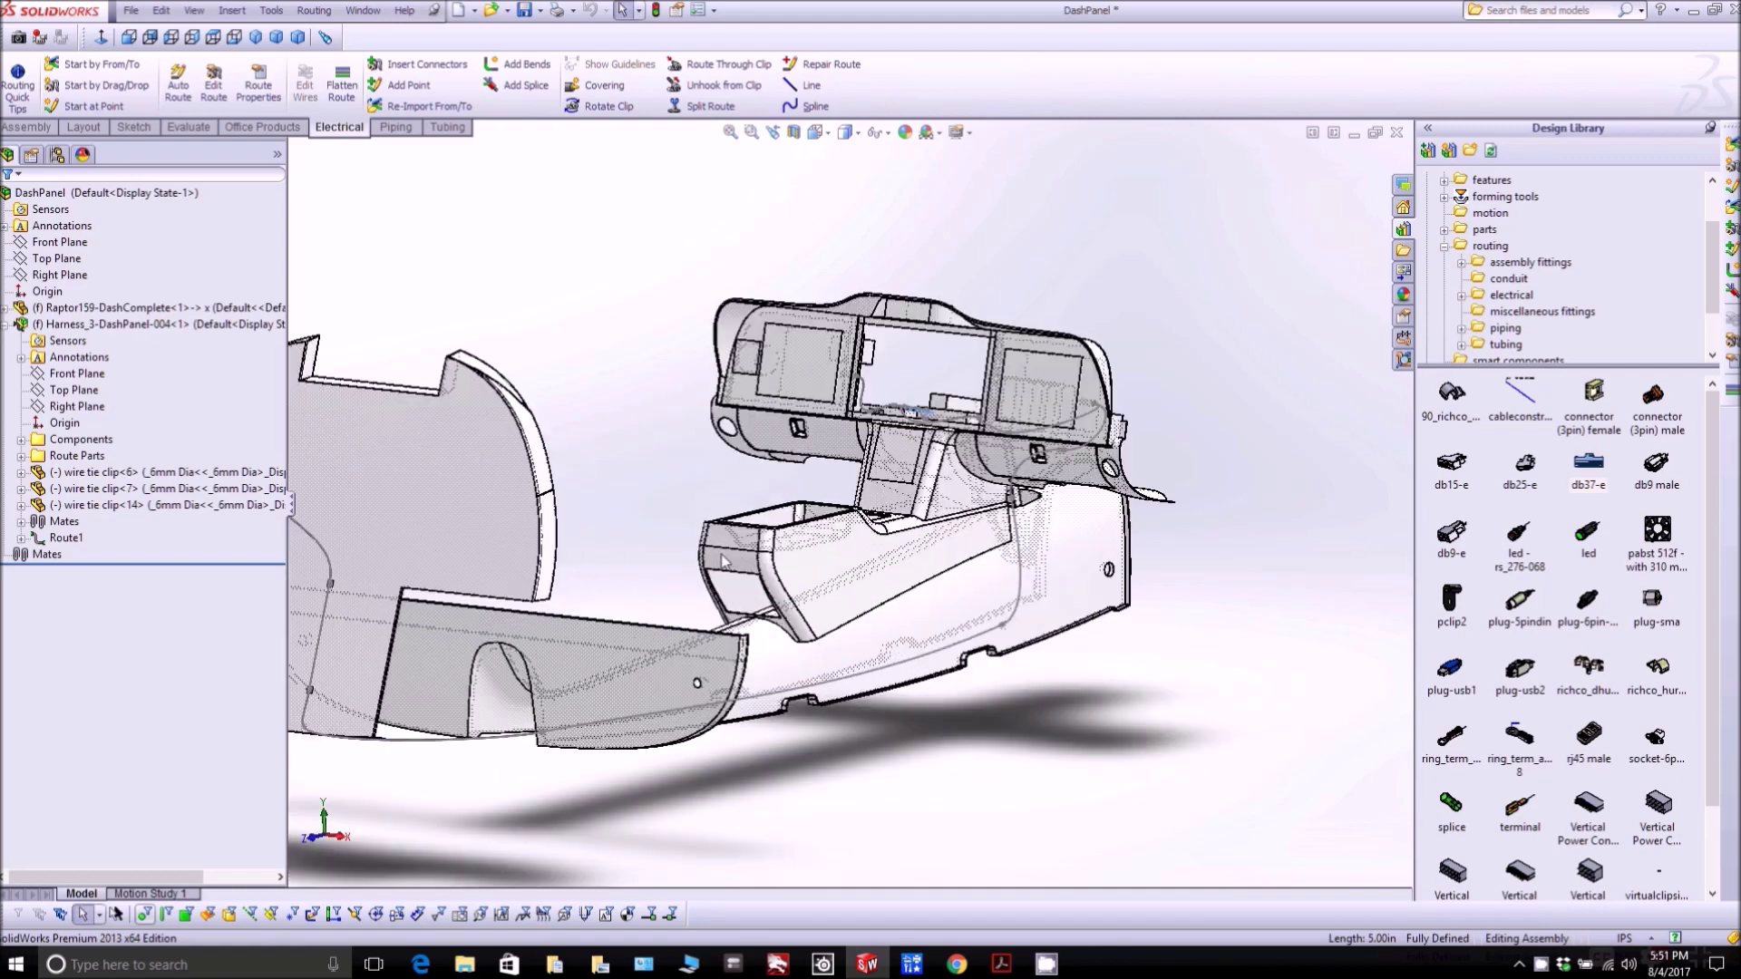